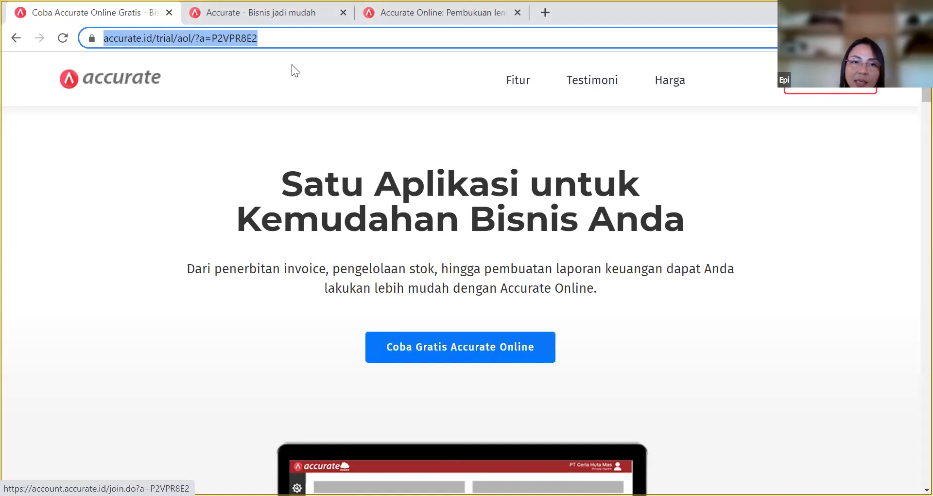
Review the 30-day trial sign-up form's name, e-mail and password fields, then switch to the login tab.
{"action": "left_click", "coordinate": [271, 22]}
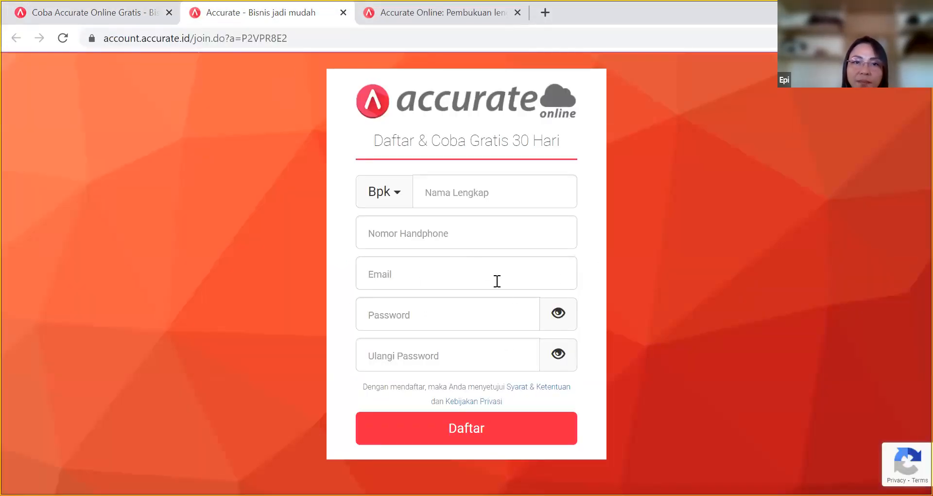
{"action": "left_click", "coordinate": [493, 188]}
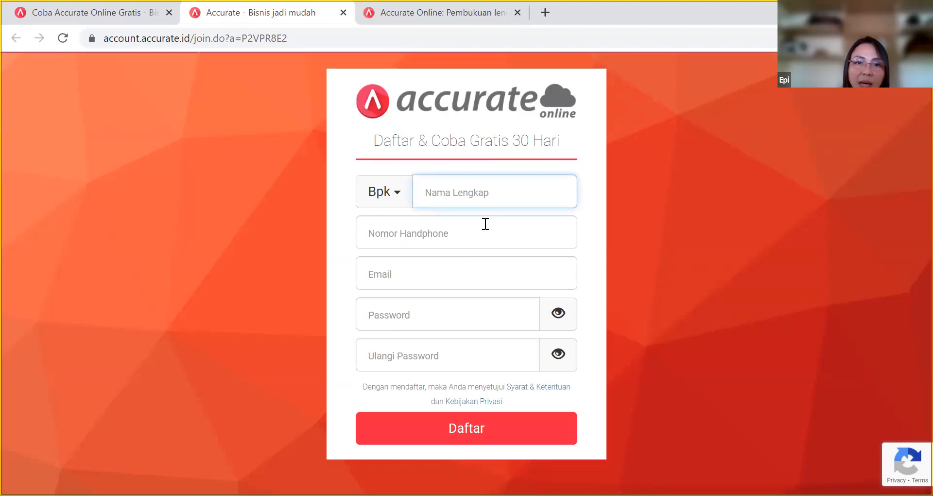
{"action": "left_click", "coordinate": [476, 274]}
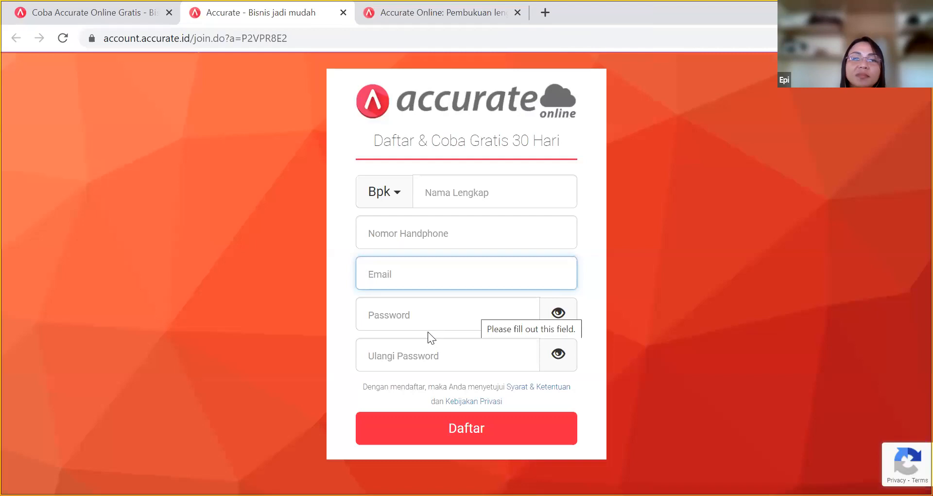
{"action": "left_click", "coordinate": [403, 359]}
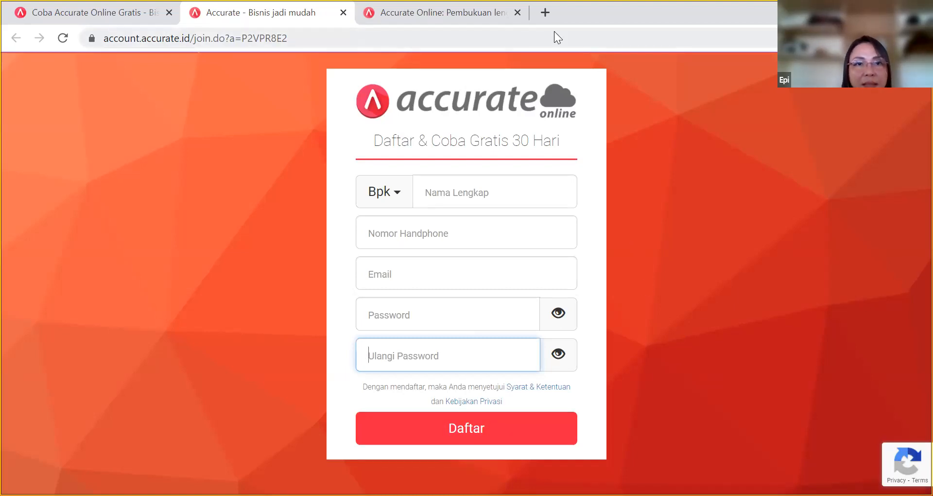
{"action": "key", "text": "ctrl+Tab"}
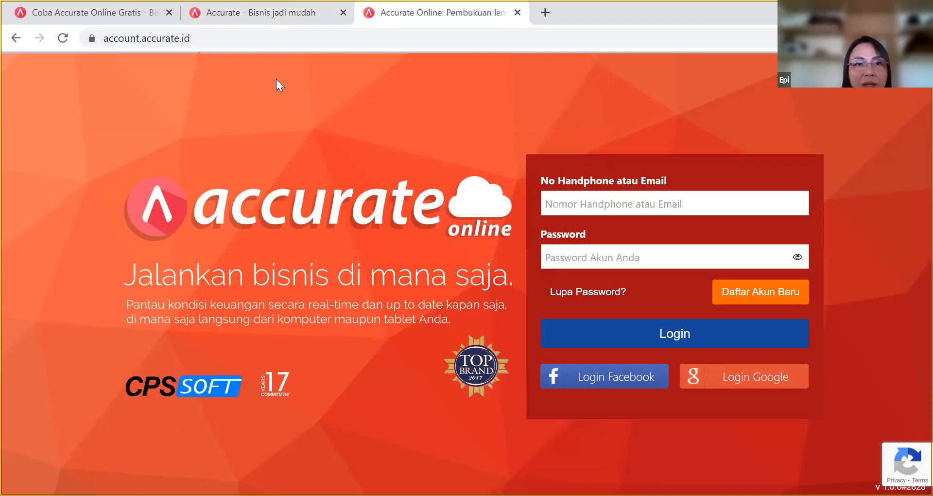
Log in through Login Google with the chosen Google account to reach the database list.
{"action": "left_click", "coordinate": [210, 38]}
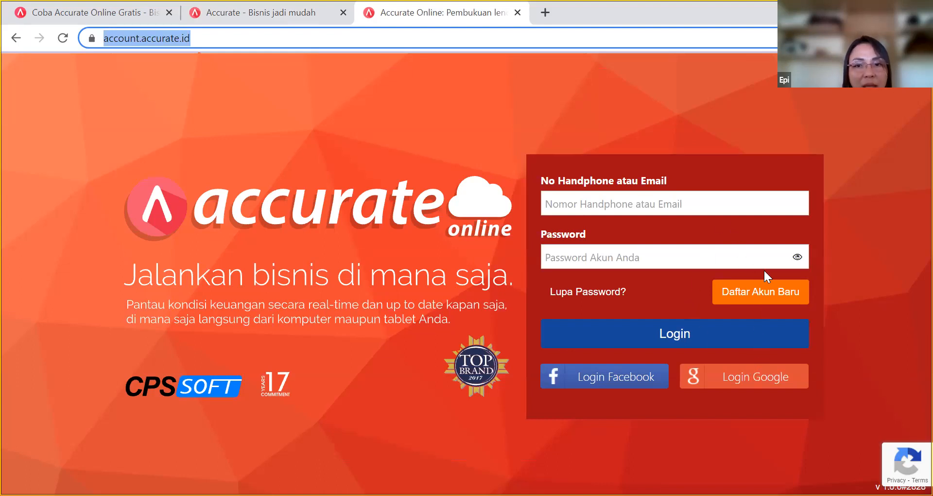
{"action": "left_click", "coordinate": [781, 377]}
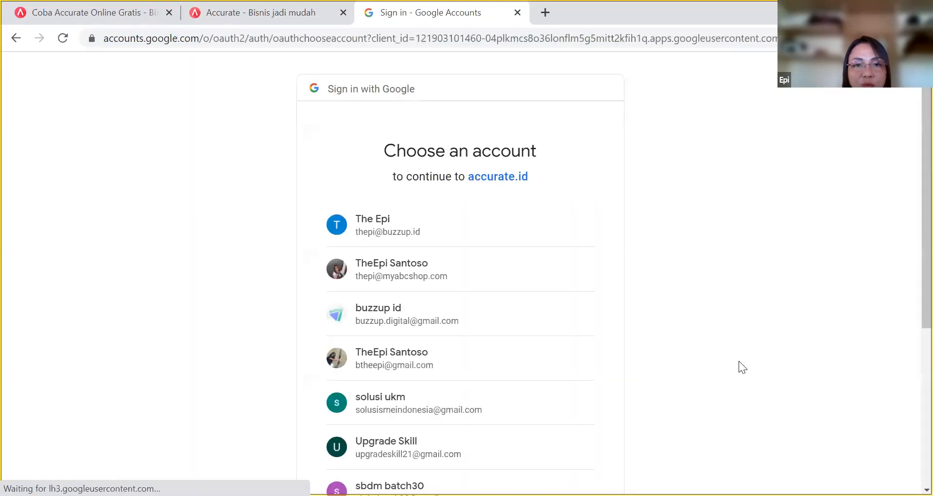
{"action": "left_click", "coordinate": [501, 353]}
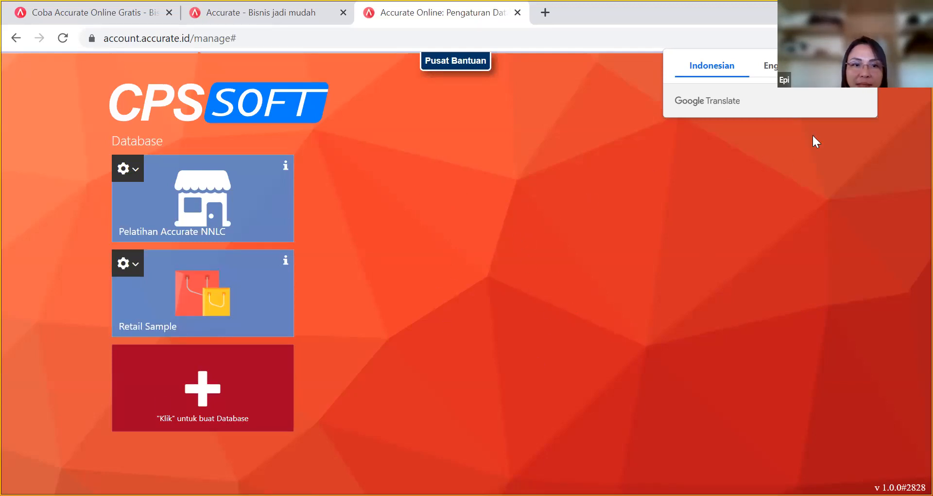
Open the Pelatihan Accurate NNLC database to reach the Informasi Data Perusahaan wizard.
{"action": "left_click", "coordinate": [218, 215]}
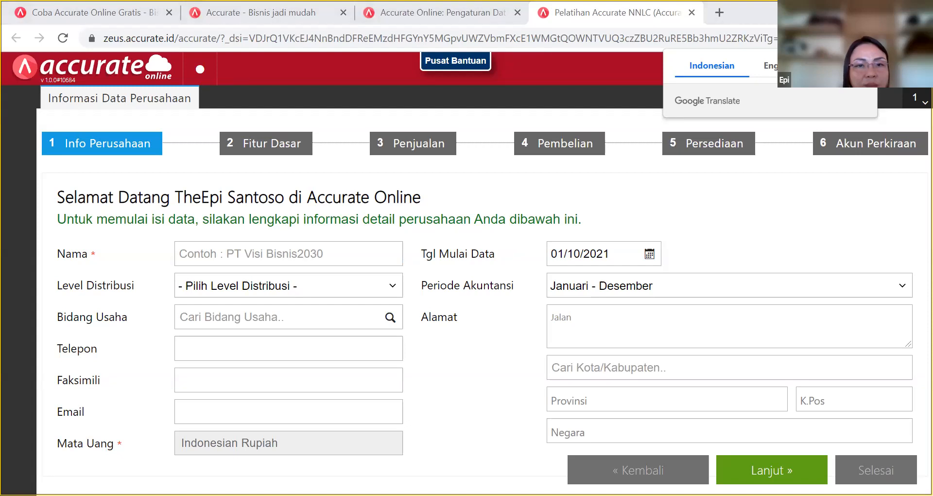
Set Level Distribusi to Retailer and the company name to PT Tiga Saudara.
{"action": "left_click", "coordinate": [307, 292]}
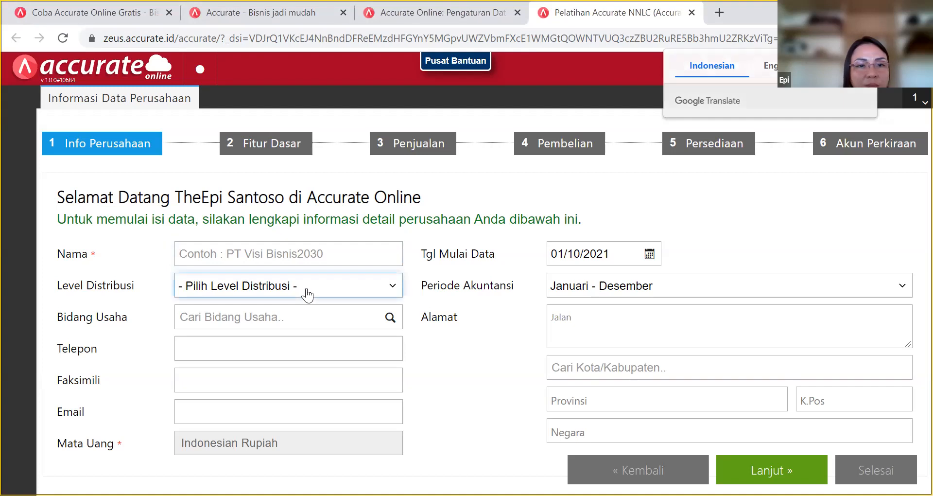
{"action": "left_click", "coordinate": [308, 292]}
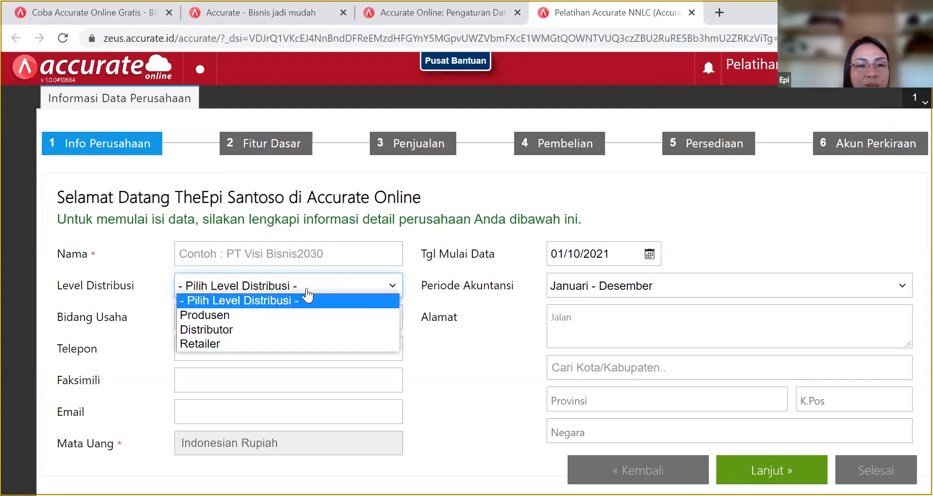
{"action": "left_click", "coordinate": [308, 257]}
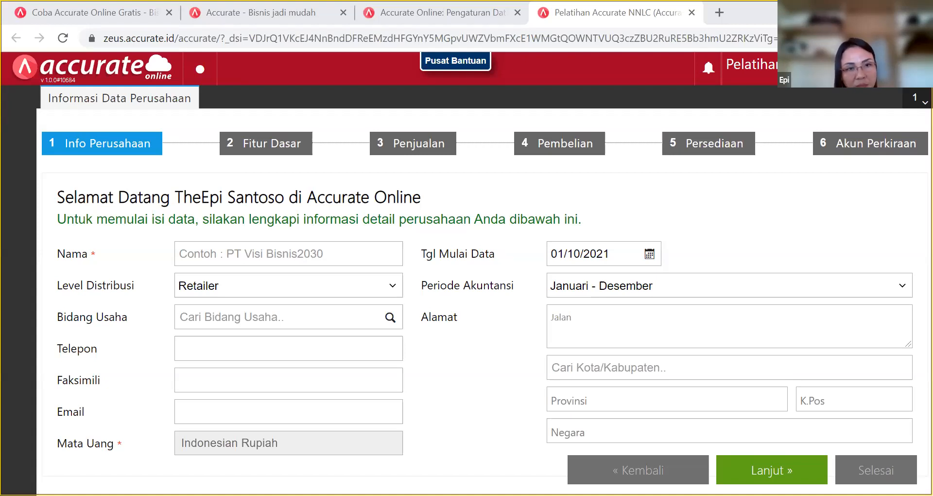
{"action": "left_click", "coordinate": [267, 256]}
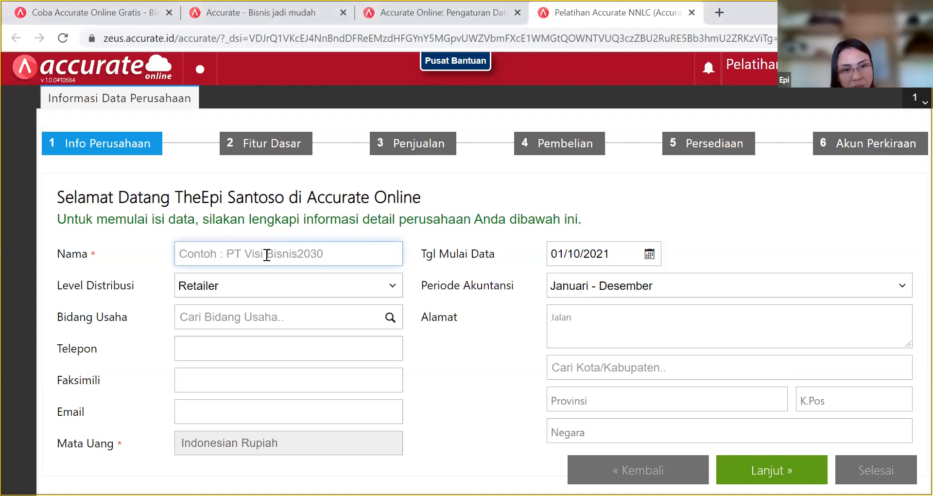
{"action": "type", "text": "PT Tiga Saudara"}
Search Bidang Usaha for 'kompu' and select Computer & Electronics.
{"action": "left_click", "coordinate": [291, 320]}
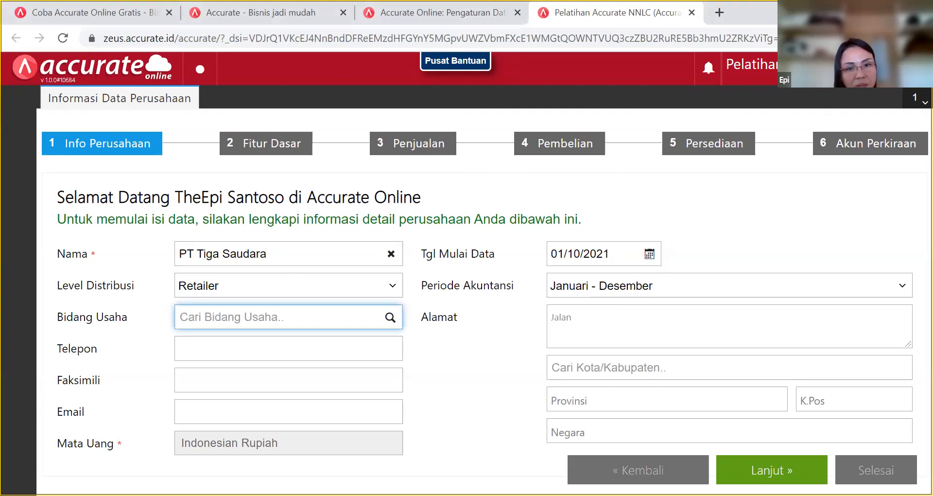
{"action": "key", "text": "alt+Tab"}
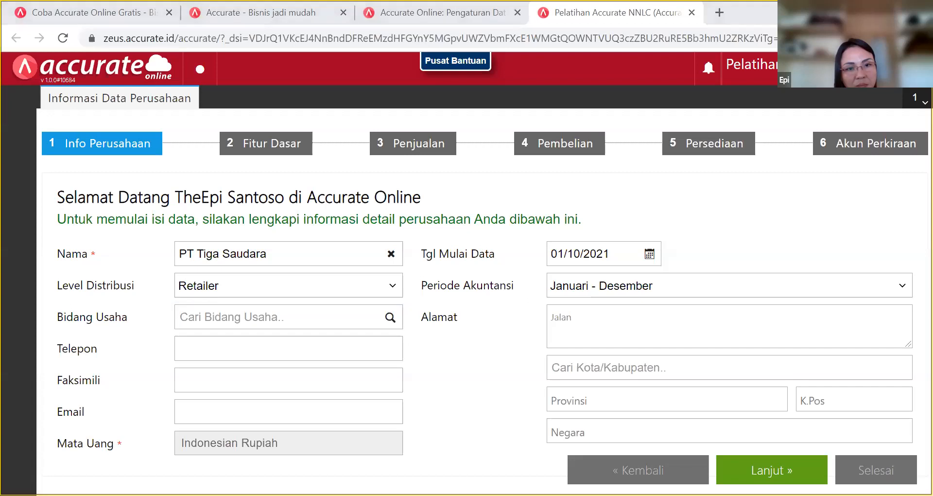
{"action": "left_click", "coordinate": [388, 317]}
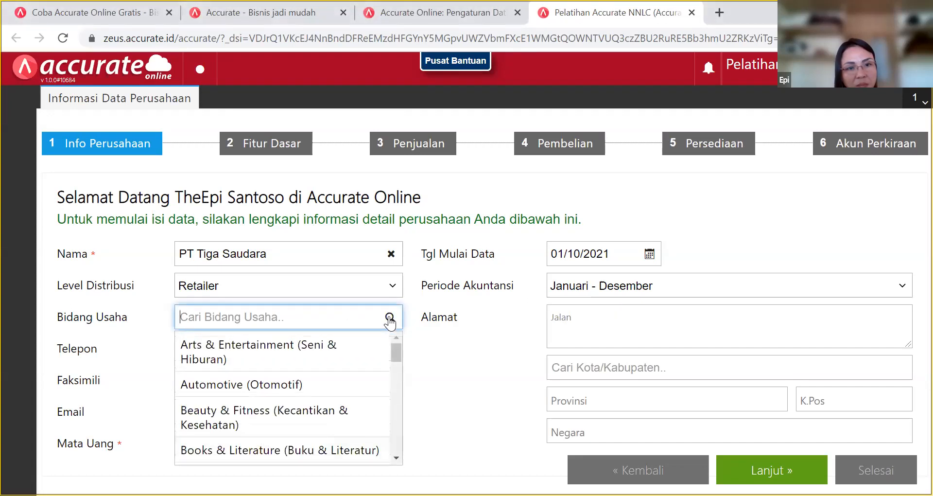
{"action": "type", "text": "kompu"}
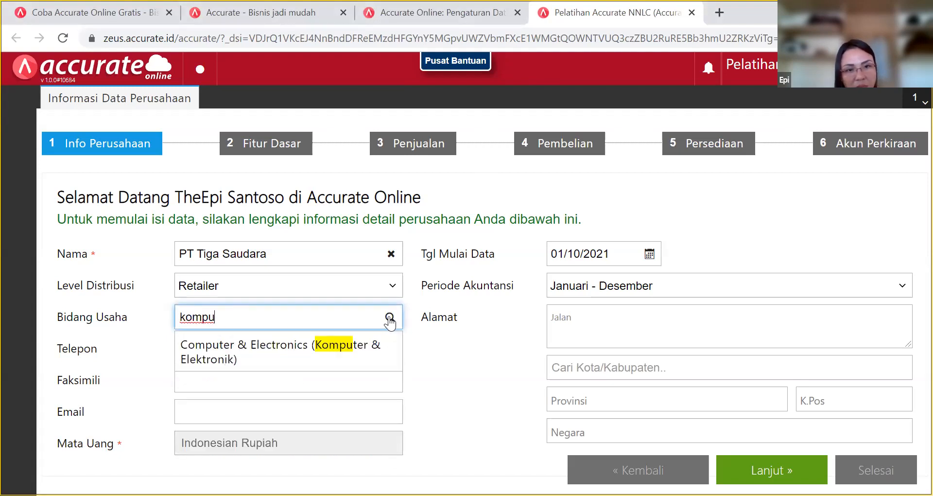
{"action": "left_click", "coordinate": [313, 348]}
{"action": "left_click", "coordinate": [365, 361]}
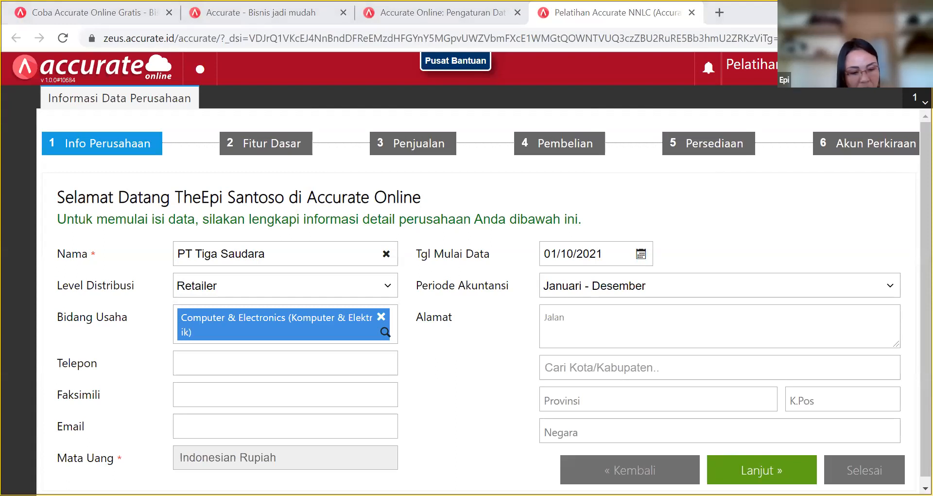
Paste in the company's phone and fax numbers.
{"action": "left_click", "coordinate": [240, 366]}
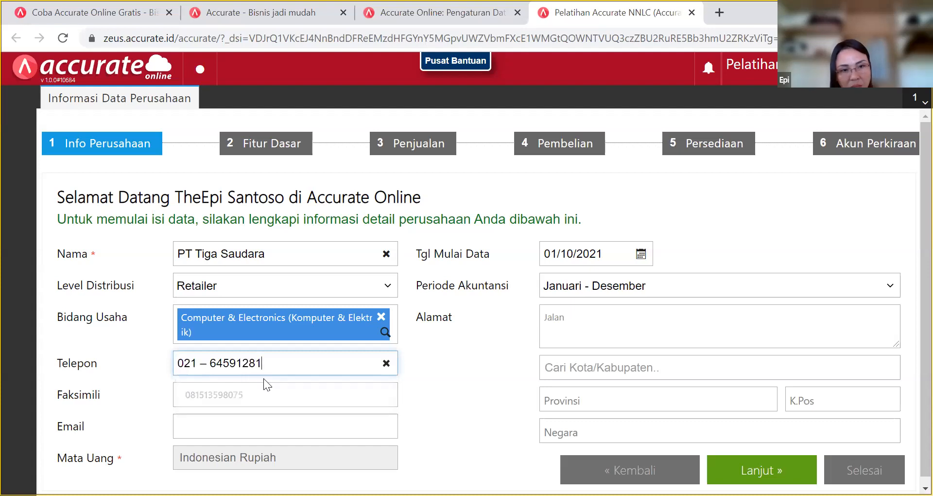
{"action": "left_click", "coordinate": [286, 398]}
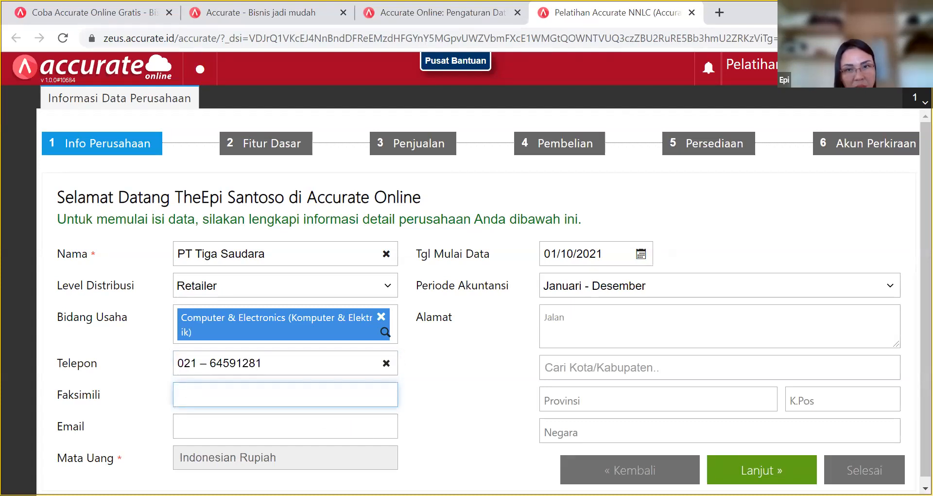
{"action": "key", "text": "alt+Tab"}
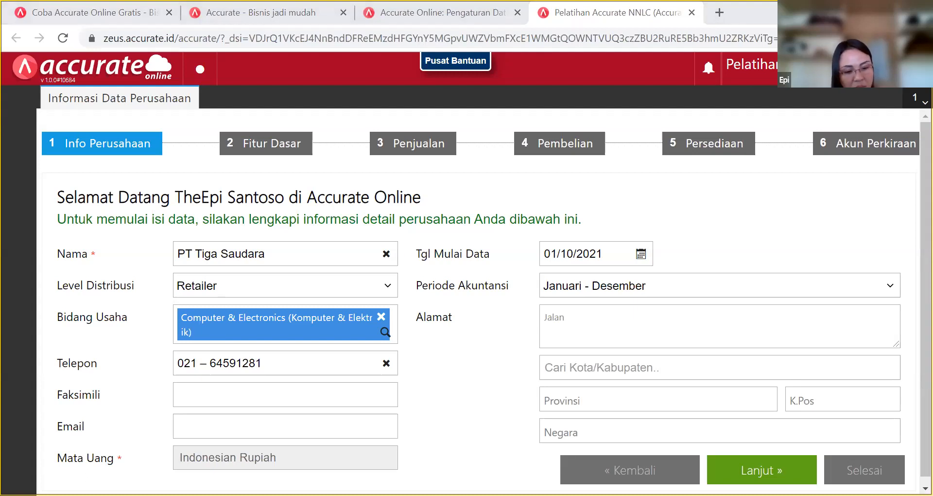
{"action": "key", "text": "alt+Tab"}
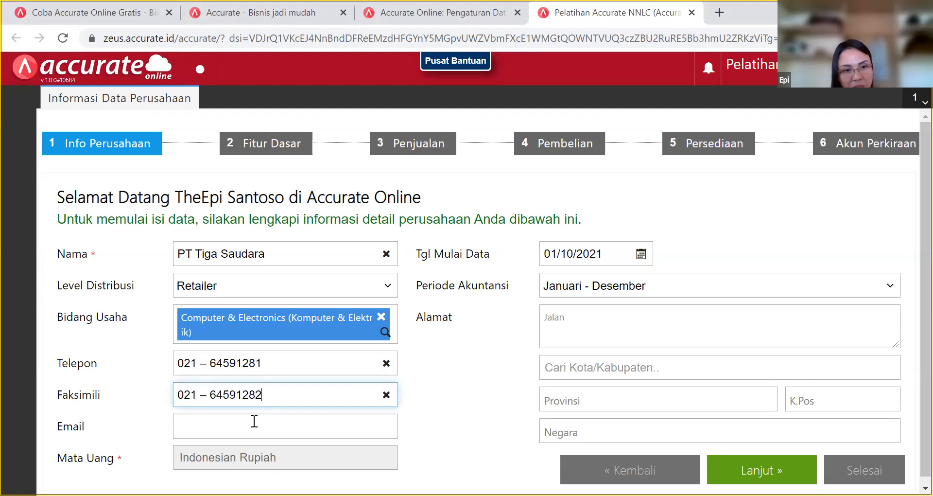
Enter the company's e-mail address in the Email field, dismissing the autofill suggestions.
{"action": "left_click", "coordinate": [273, 422]}
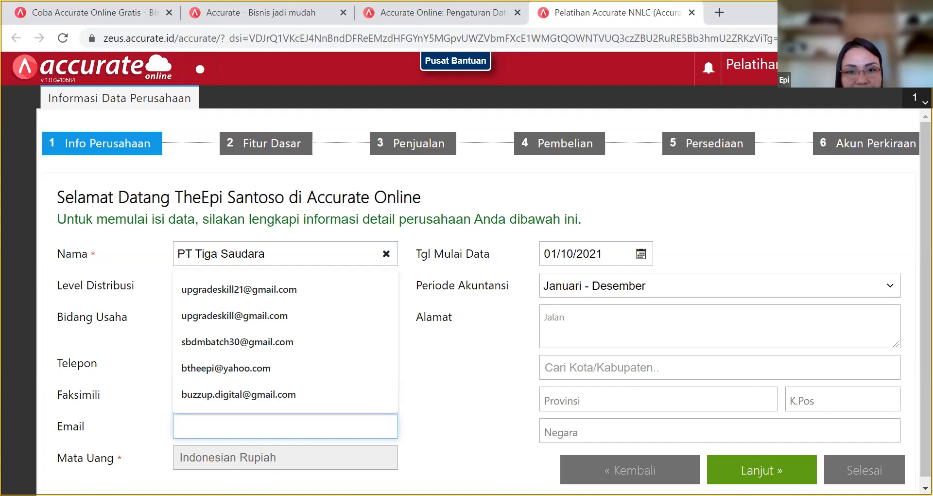
{"action": "key", "text": "alt+Tab"}
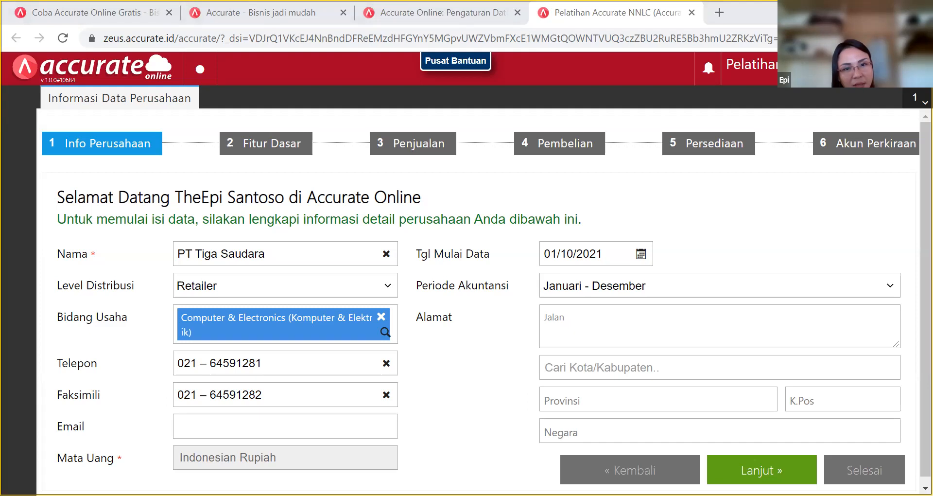
{"action": "left_click", "coordinate": [276, 430]}
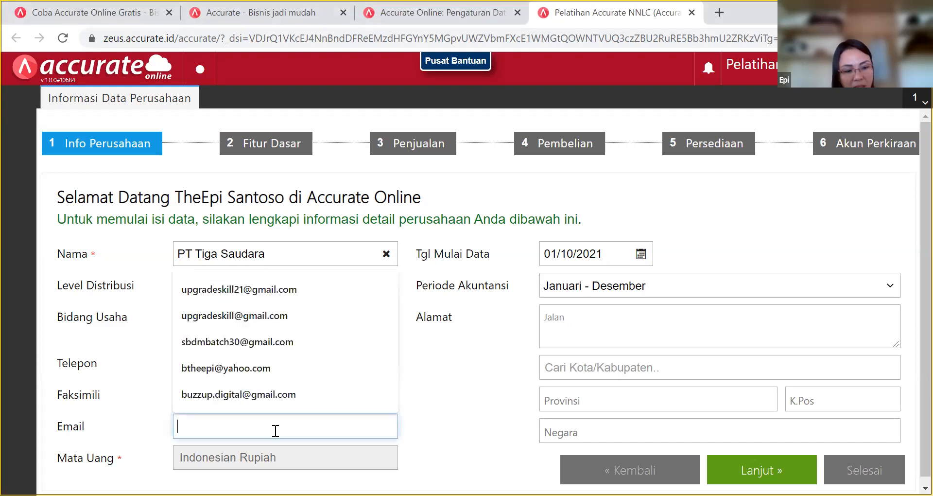
{"action": "key", "text": "ctrl+v"}
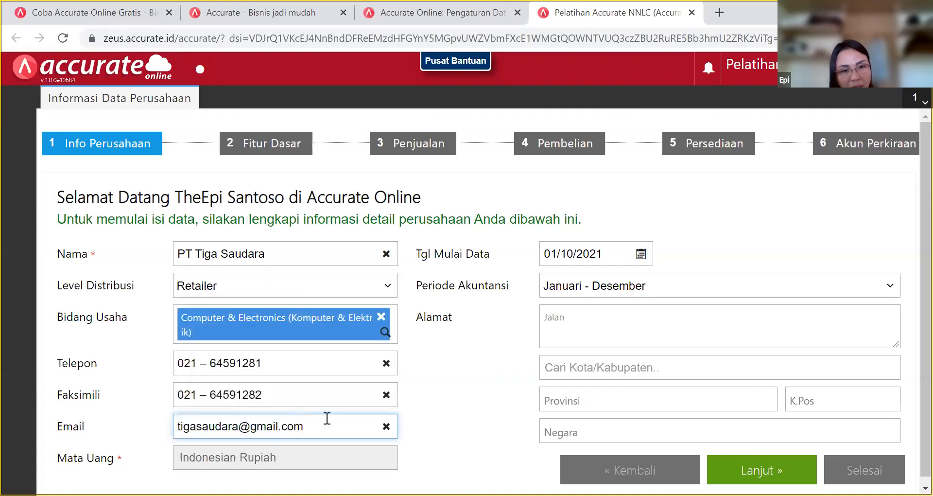
{"action": "left_click", "coordinate": [453, 384]}
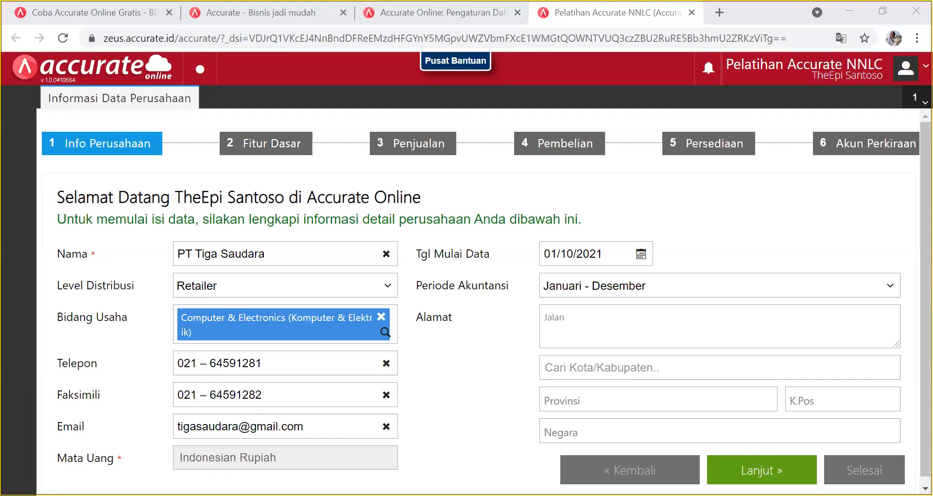
Pick 31 December 2017 as Tgl Mulai Data in the calendar.
{"action": "left_click", "coordinate": [641, 254]}
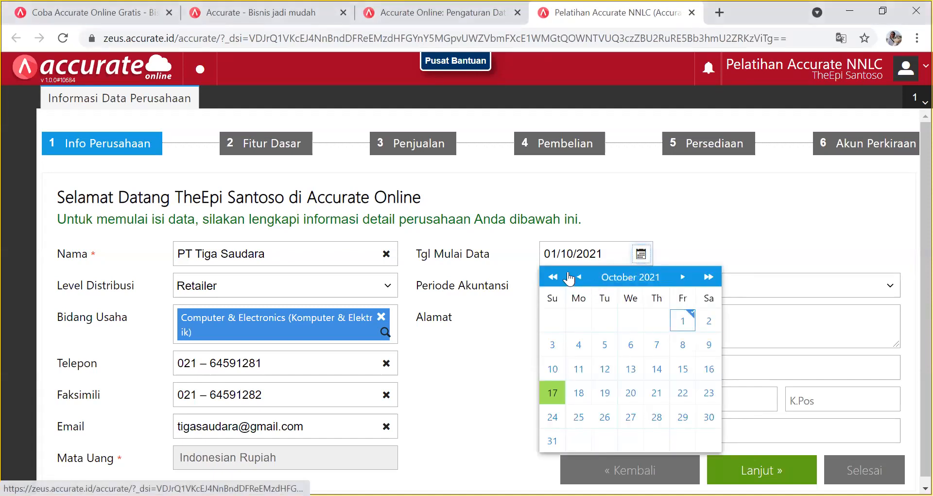
{"action": "left_click", "coordinate": [554, 277]}
{"action": "left_click", "coordinate": [554, 277]}
{"action": "left_click", "coordinate": [554, 277]}
{"action": "left_click", "coordinate": [554, 277]}
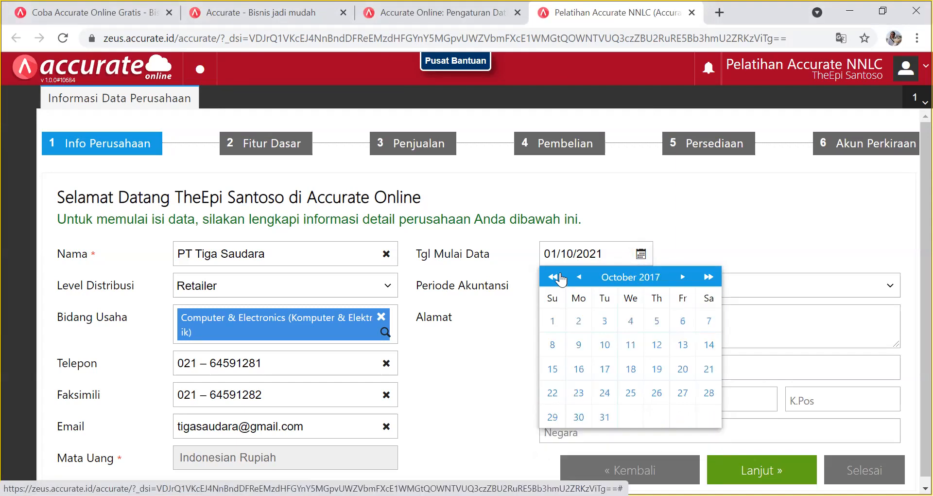
{"action": "left_click", "coordinate": [684, 277]}
{"action": "left_click", "coordinate": [684, 277]}
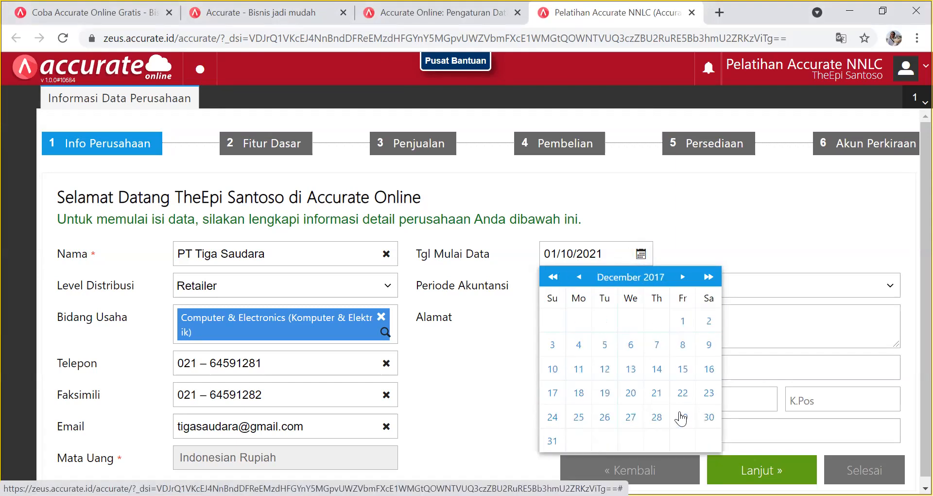
{"action": "left_click", "coordinate": [554, 442]}
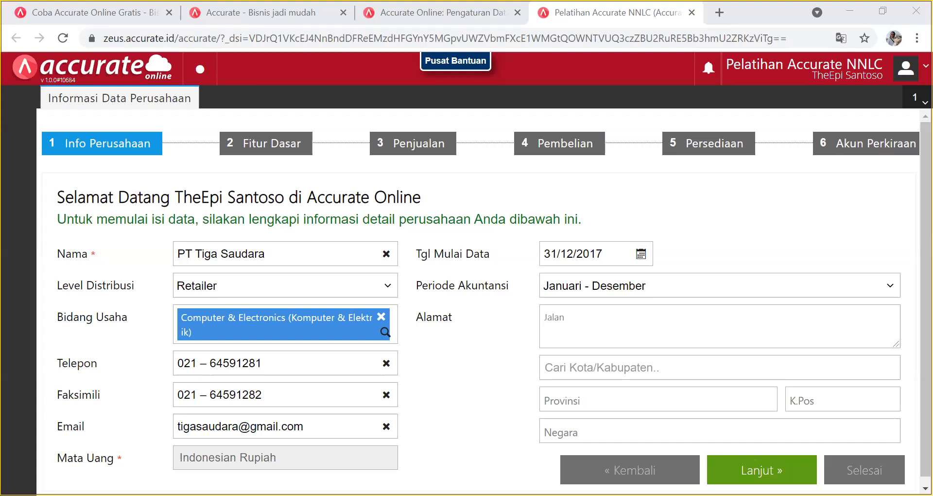
Paste the company's street address into Alamat.
{"action": "left_click", "coordinate": [579, 313]}
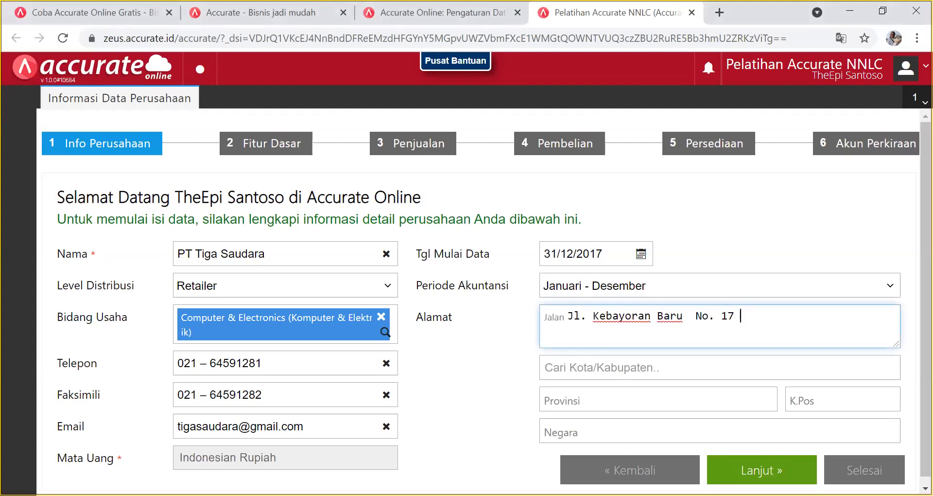
{"action": "key", "text": "alt+Tab"}
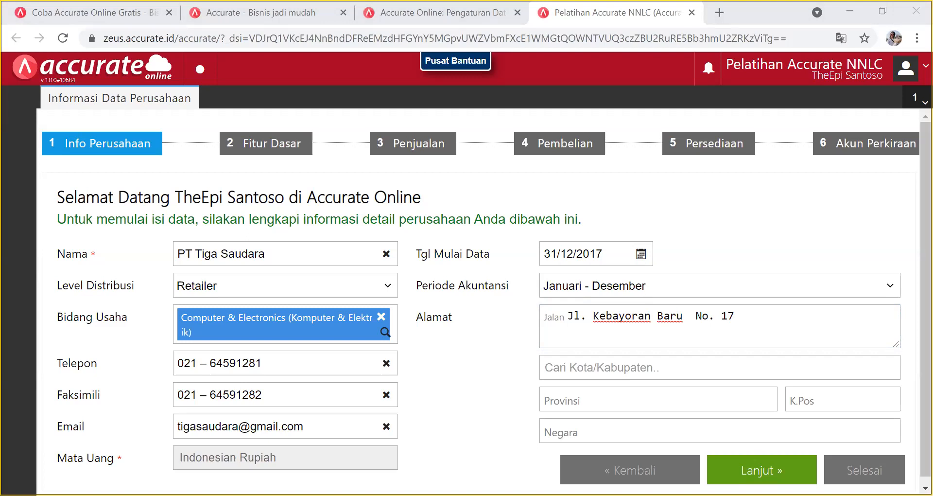
{"action": "left_click", "coordinate": [577, 376]}
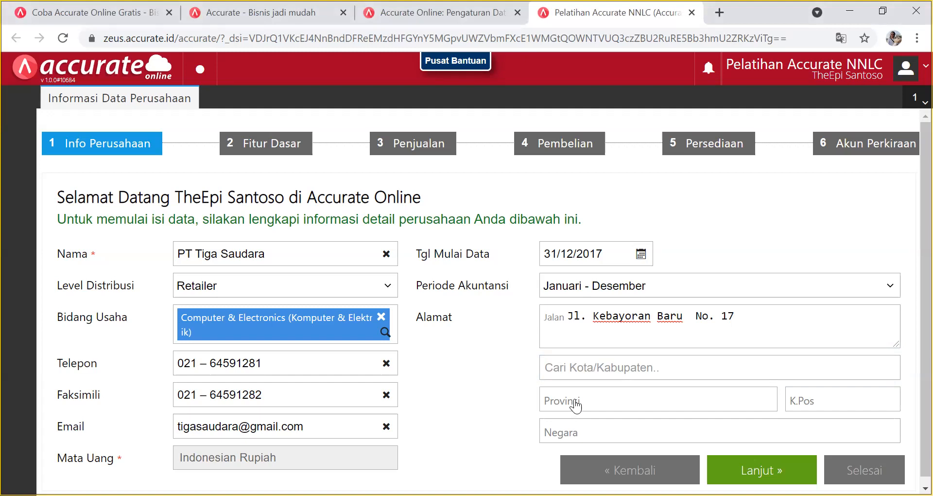
Fill in province DKI Jakarta, postal code 12345 and country Indonesia.
{"action": "left_click", "coordinate": [648, 397]}
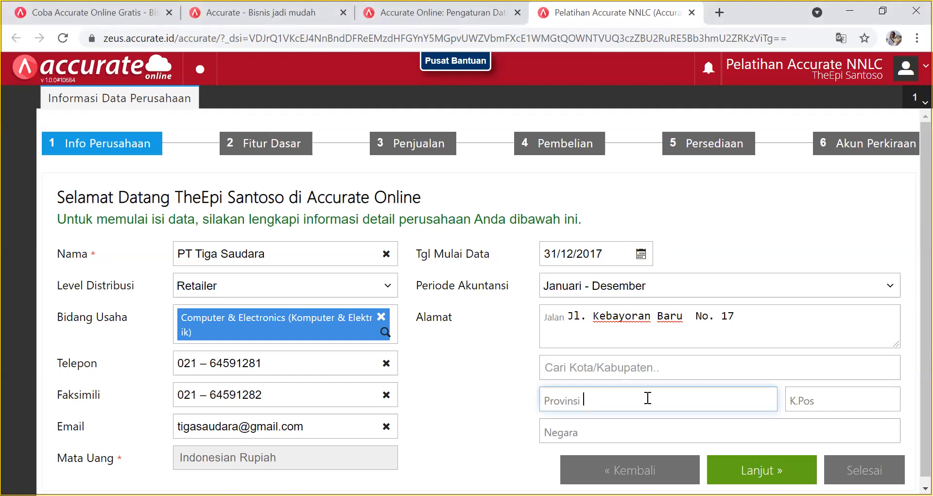
{"action": "type", "text": "DKI Jakarta"}
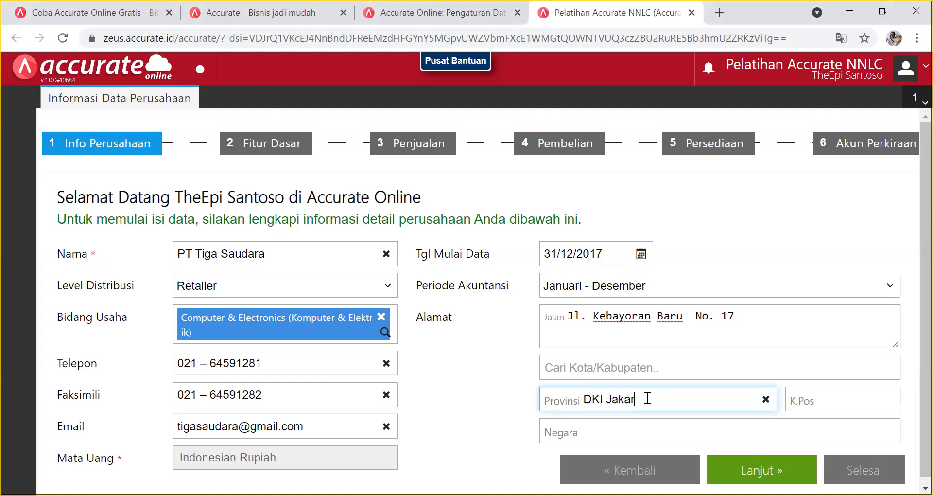
{"action": "left_click", "coordinate": [820, 400]}
{"action": "type", "text": "12345"}
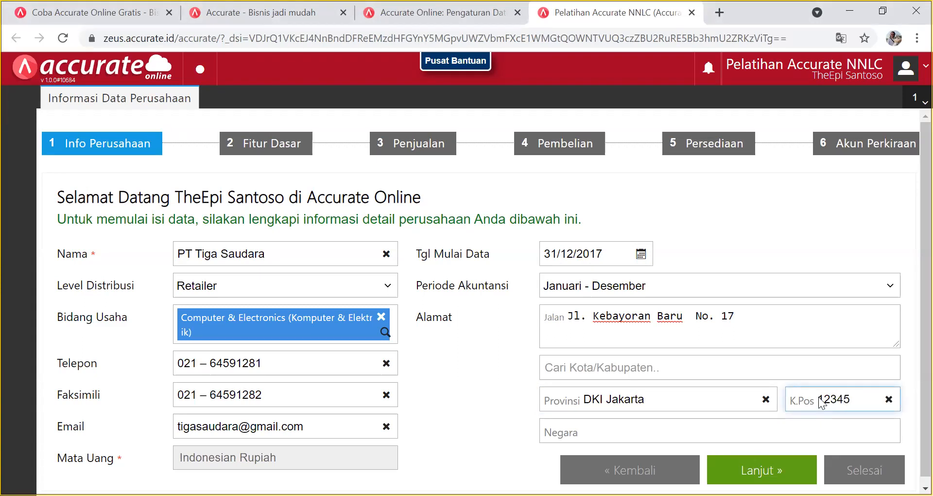
{"action": "left_click", "coordinate": [594, 435]}
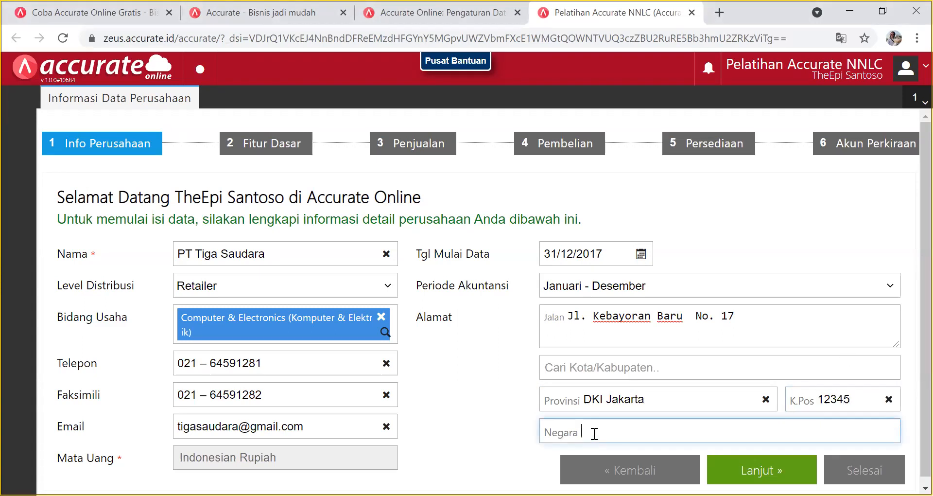
{"action": "type", "text": "Indonesia"}
{"action": "scroll", "coordinate": [717, 384], "scroll_direction": "down", "scroll_amount": 1}
Search Cari Kota/Kabupaten and choose DKI Jakarta from the matches.
{"action": "left_click", "coordinate": [690, 364]}
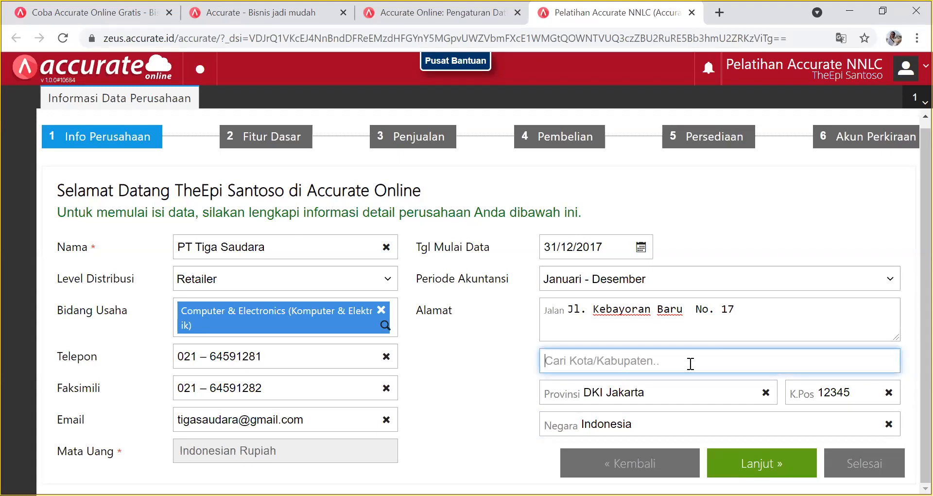
{"action": "type", "text": "Jsakt"}
{"action": "key", "text": "BackSpace"}
{"action": "key", "text": "BackSpace"}
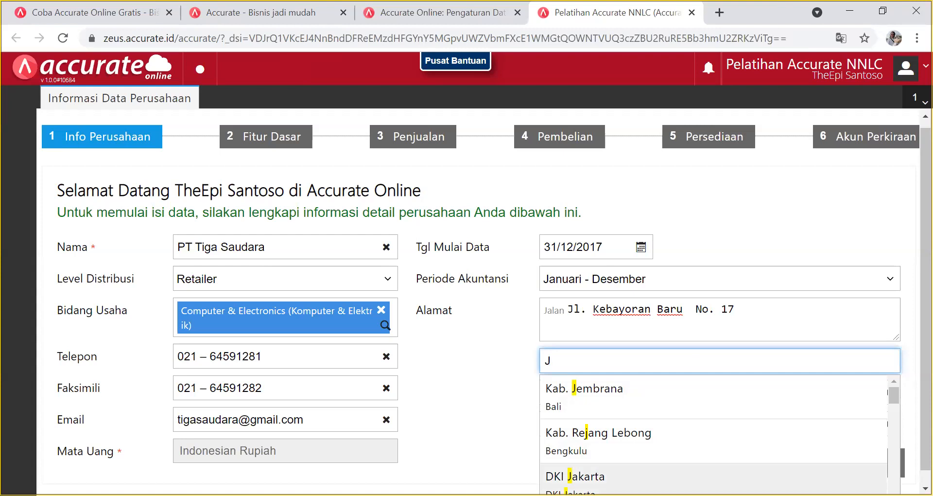
{"action": "left_click", "coordinate": [709, 477]}
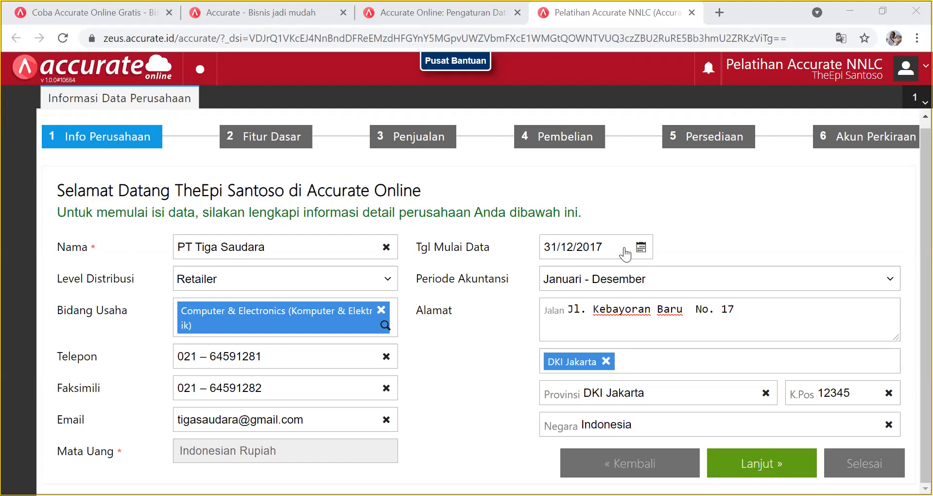
Go to Fitur Dasar and tick Ya for asset recording, cost/sales budgeting and PPh 23.
{"action": "left_click", "coordinate": [770, 466]}
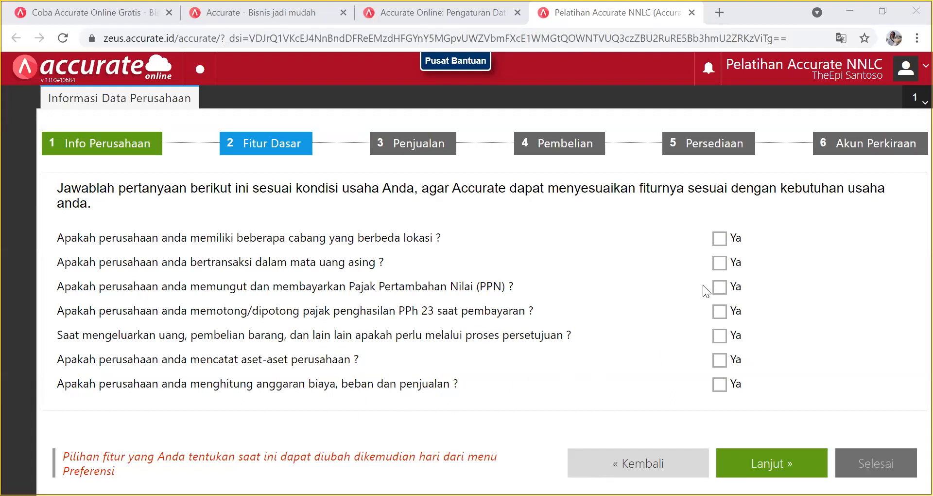
{"action": "left_click", "coordinate": [719, 359]}
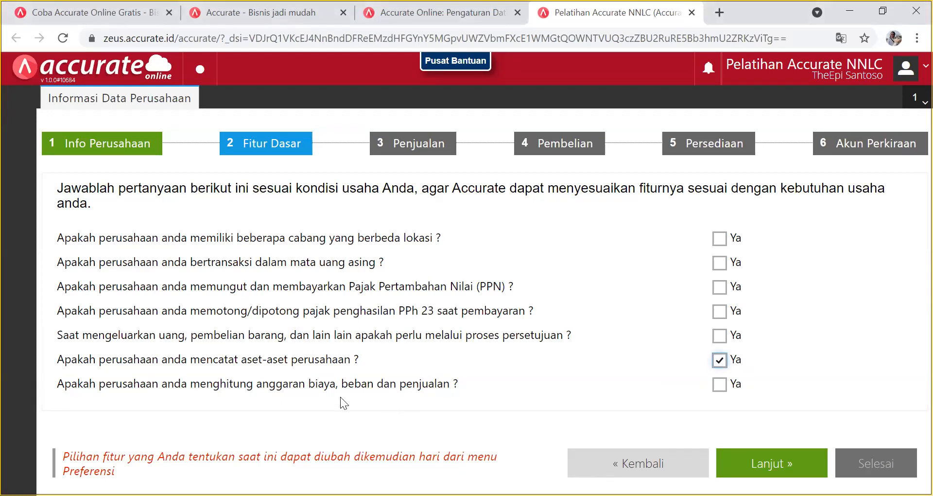
{"action": "left_click", "coordinate": [720, 361]}
{"action": "left_click", "coordinate": [718, 362]}
{"action": "left_click", "coordinate": [719, 385]}
{"action": "left_click", "coordinate": [720, 312]}
Tick Ya for approvals, PPN, foreign currency and multiple branches, then continue to Penjualan.
{"action": "left_click", "coordinate": [720, 336]}
{"action": "left_click", "coordinate": [719, 286]}
{"action": "left_click", "coordinate": [720, 264]}
{"action": "left_click", "coordinate": [719, 239]}
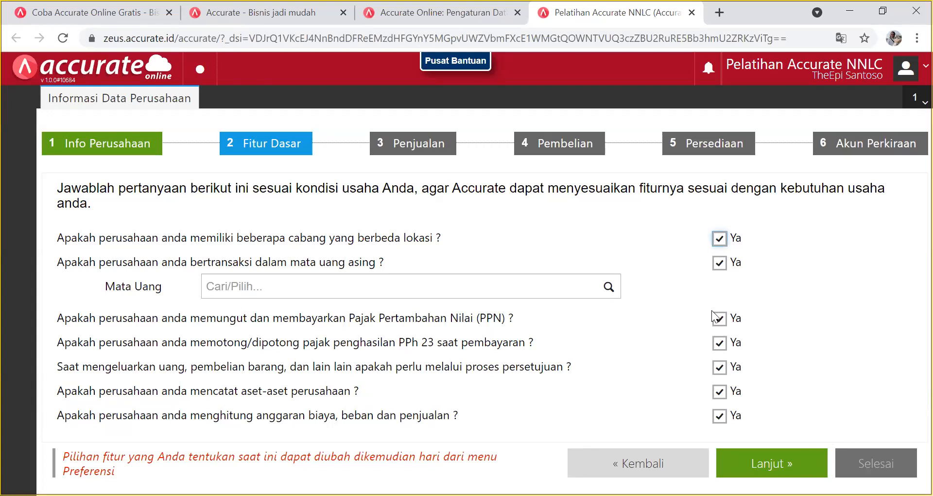
{"action": "left_click", "coordinate": [739, 466]}
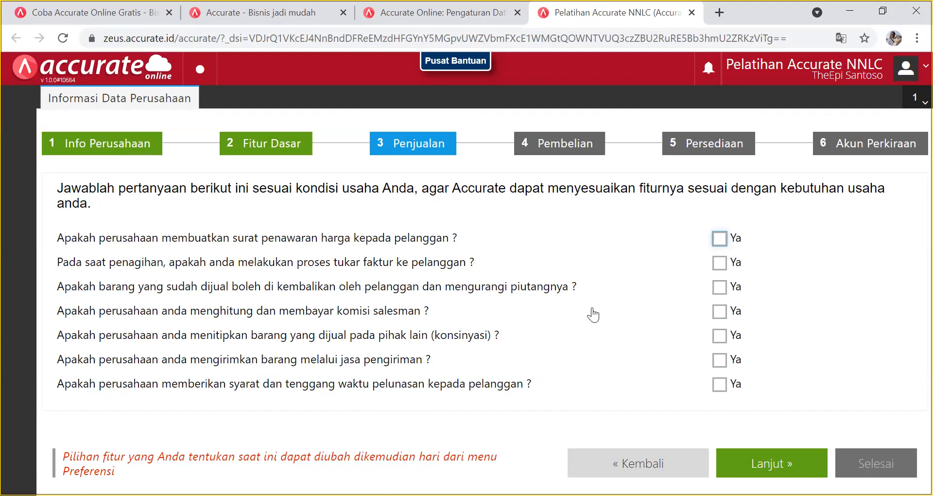
Answer Ya to all seven sales questions, from quotations to payment terms, and continue to Pembelian.
{"action": "left_click", "coordinate": [718, 237]}
{"action": "left_click", "coordinate": [720, 263]}
{"action": "left_click", "coordinate": [721, 287]}
{"action": "left_click", "coordinate": [721, 311]}
{"action": "left_click", "coordinate": [720, 335]}
{"action": "left_click", "coordinate": [721, 360]}
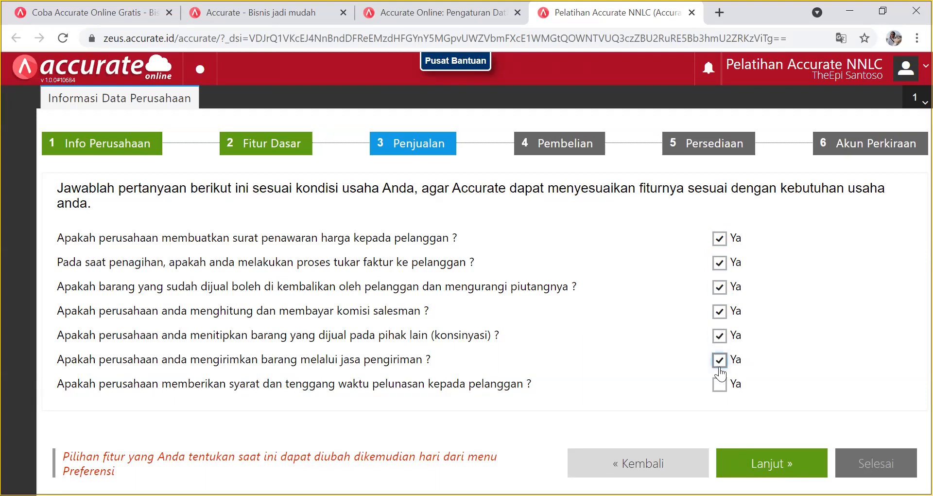
{"action": "left_click", "coordinate": [720, 384]}
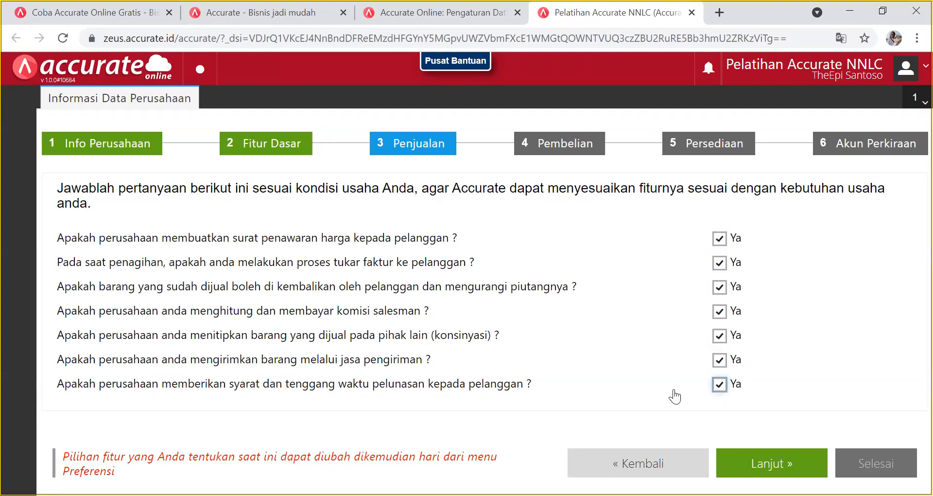
{"action": "left_click", "coordinate": [781, 466]}
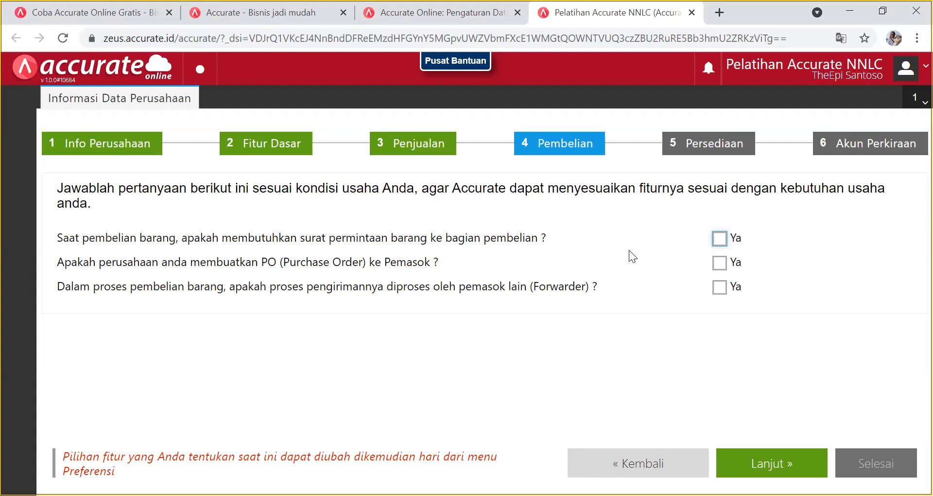
Answer Ya to purchase requisitions, purchase orders and forwarder deliveries, then continue to Persediaan.
{"action": "left_click", "coordinate": [718, 239]}
{"action": "left_click", "coordinate": [719, 263]}
{"action": "left_click", "coordinate": [719, 294]}
{"action": "left_click", "coordinate": [769, 463]}
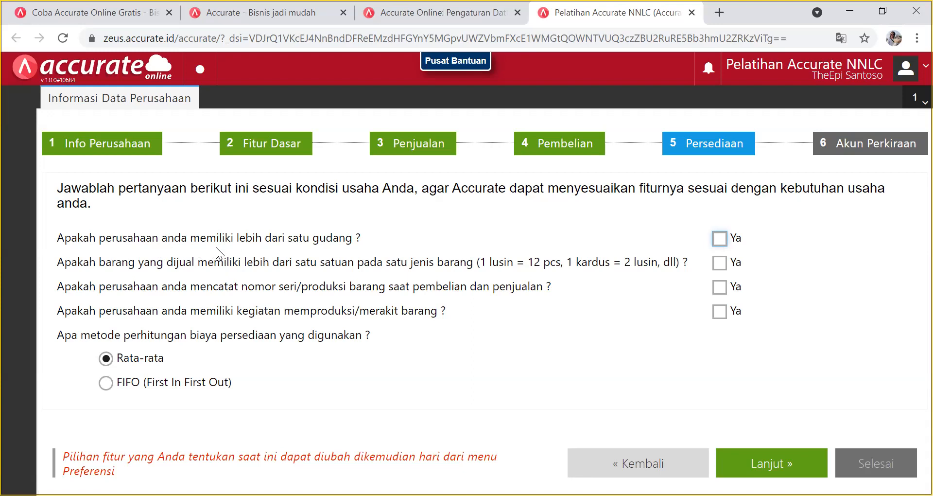
Answer Ya to warehouses, multiple units, serial numbers and production, keeping Rata-rata costing, then continue.
{"action": "left_click", "coordinate": [719, 239]}
{"action": "left_click", "coordinate": [719, 264]}
{"action": "left_click", "coordinate": [721, 288]}
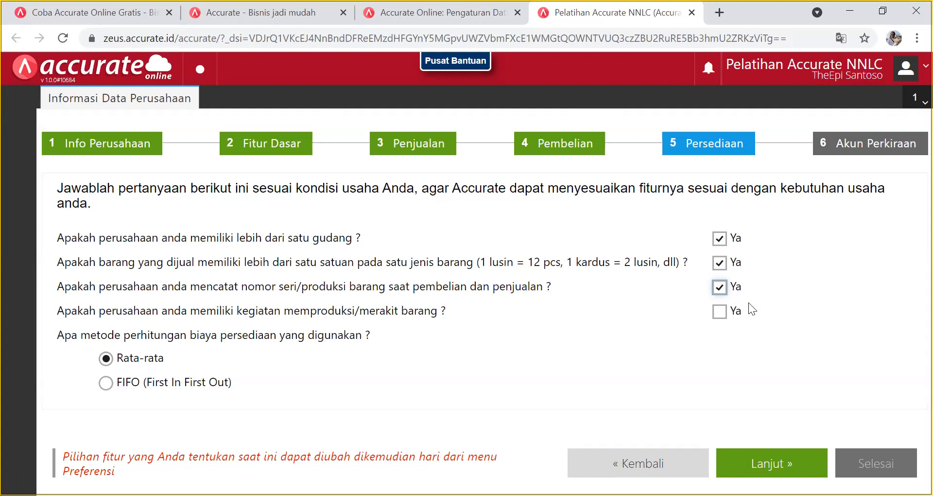
{"action": "left_click", "coordinate": [719, 311]}
{"action": "left_click", "coordinate": [761, 461]}
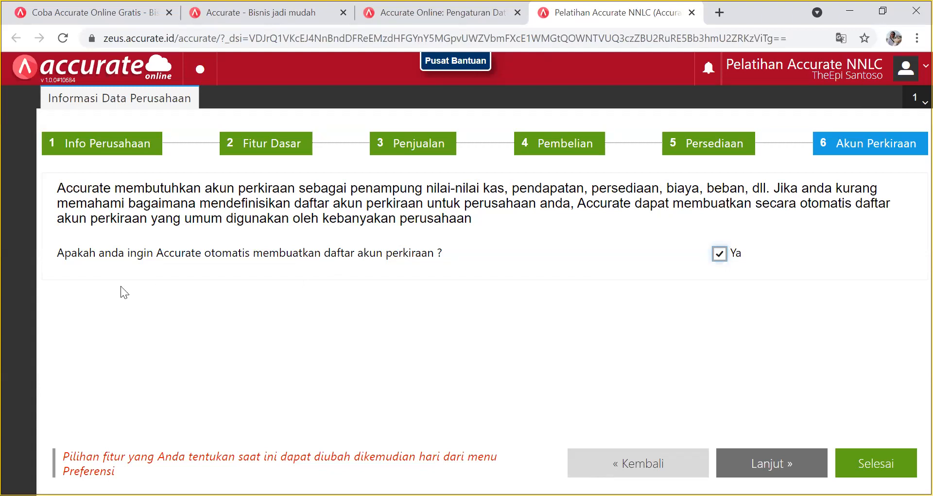
Keep automatic chart-of-accounts creation set to Ya and finish the setup wizard with Selesai.
{"action": "left_click", "coordinate": [719, 254]}
{"action": "left_click", "coordinate": [721, 257]}
{"action": "left_click", "coordinate": [863, 471]}
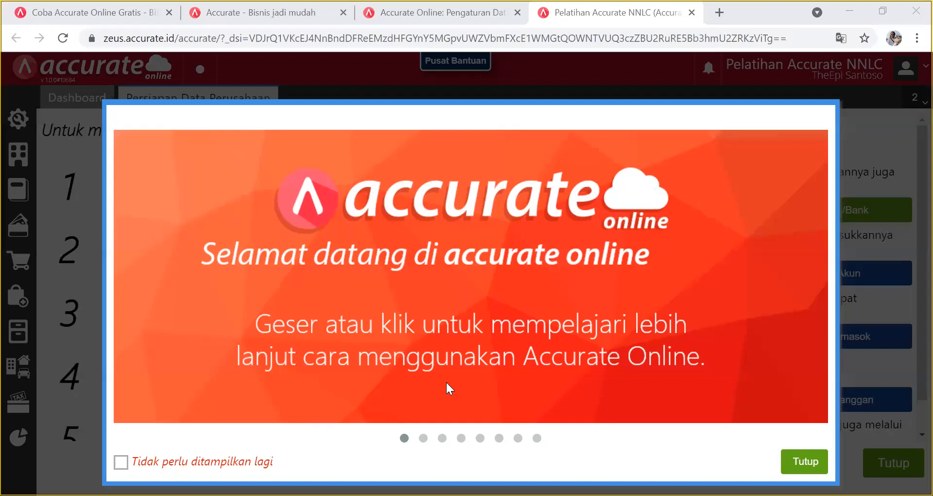
Tick 'Tidak perlu ditampilkan lagi' so the welcome slideshow stops appearing.
{"action": "left_click", "coordinate": [121, 463]}
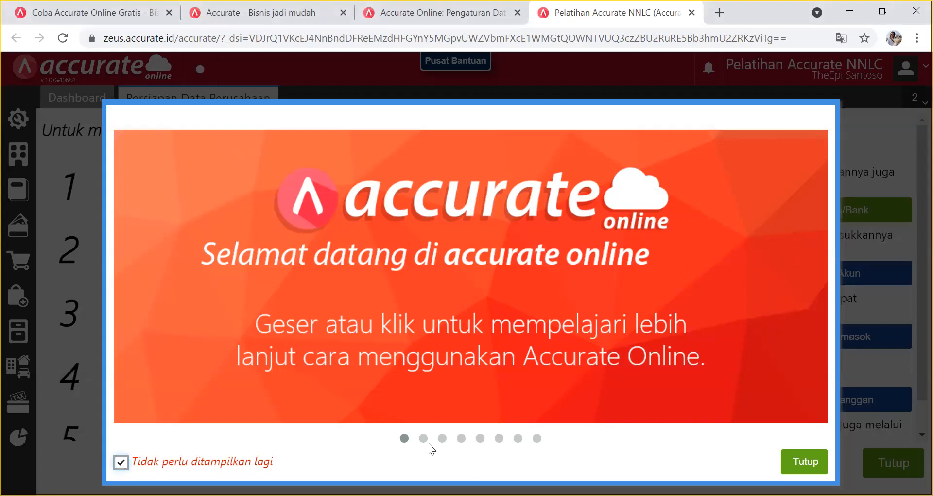
Close the welcome slideshow and bring up the Buku Besar menu.
{"action": "left_click", "coordinate": [803, 464]}
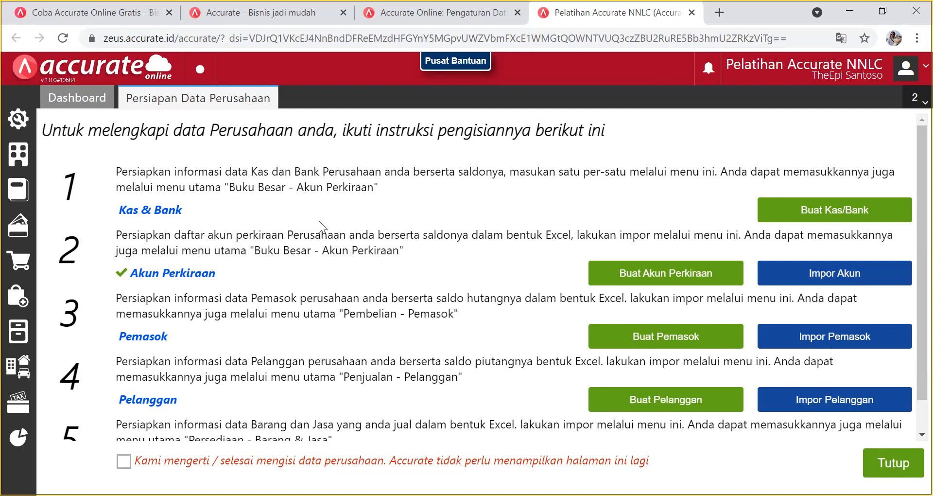
{"action": "left_click", "coordinate": [18, 186]}
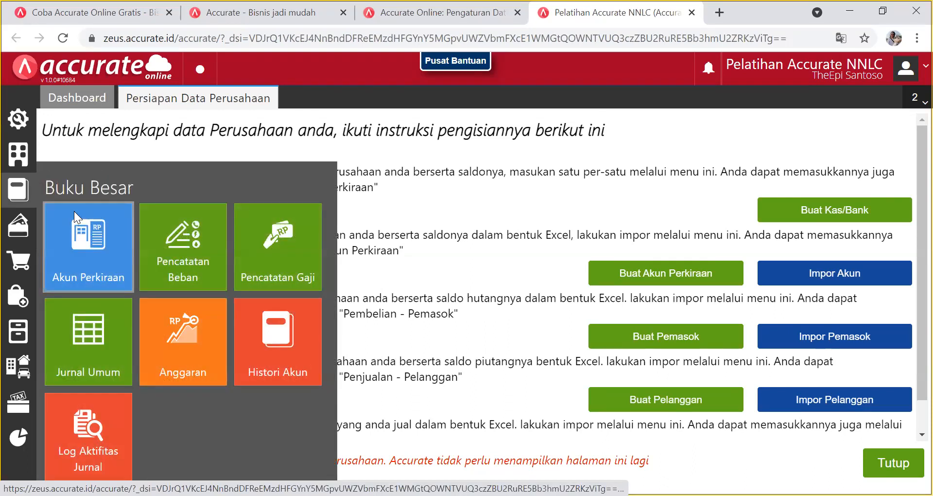
Open Akun Perkiraan, dismiss the blank Data Baru form, and browse the 93 zero-balance accounts.
{"action": "left_click", "coordinate": [74, 211]}
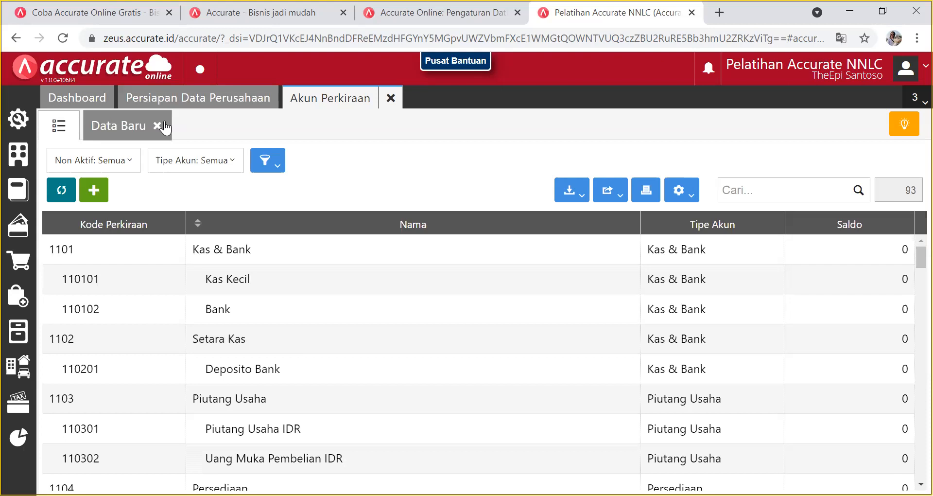
{"action": "left_click", "coordinate": [165, 128]}
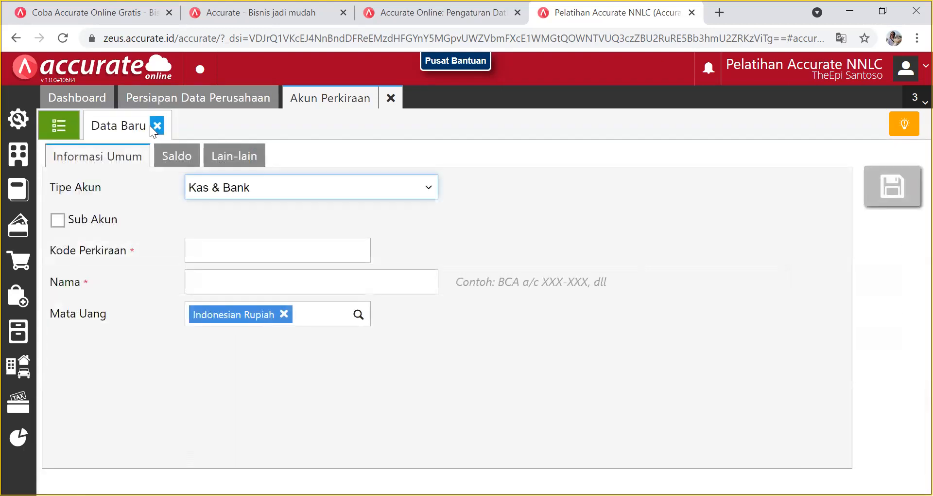
{"action": "left_click", "coordinate": [156, 126]}
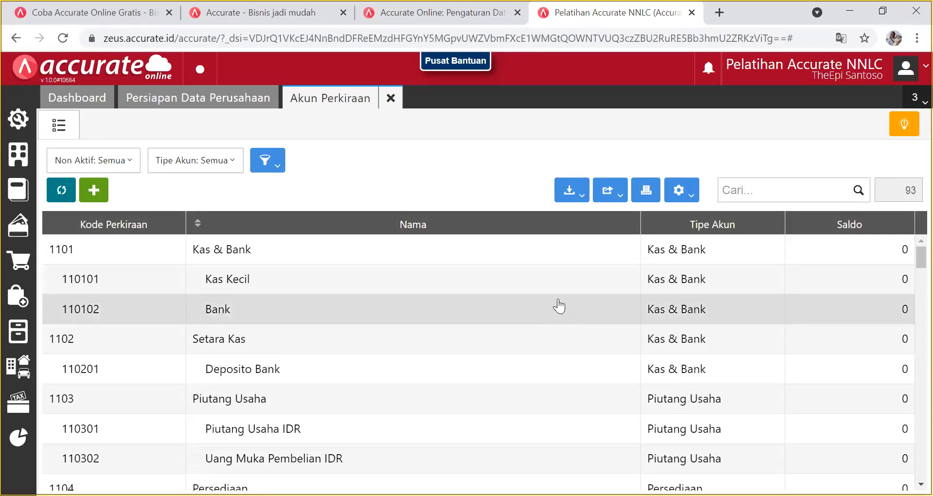
{"action": "scroll", "coordinate": [554, 296], "scroll_direction": "down", "scroll_amount": 1}
{"action": "scroll", "coordinate": [554, 293], "scroll_direction": "down", "scroll_amount": 8}
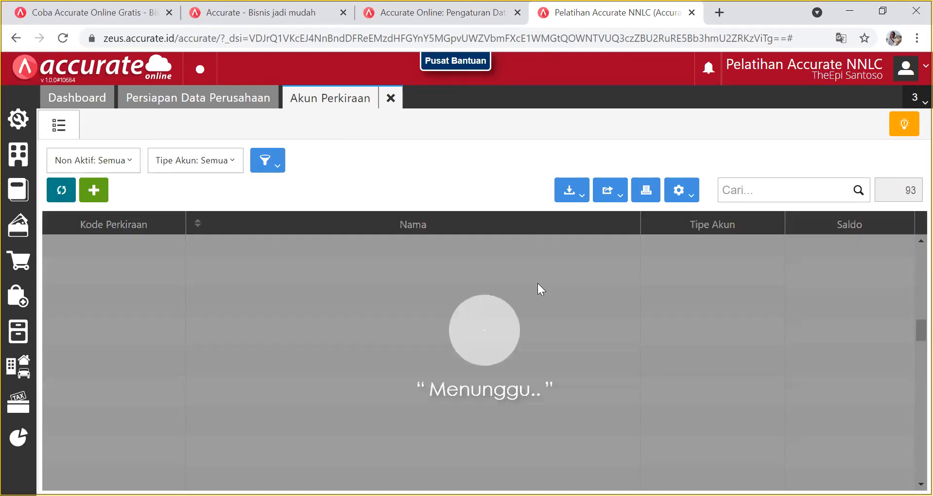
{"action": "scroll", "coordinate": [538, 290], "scroll_direction": "up", "scroll_amount": 10}
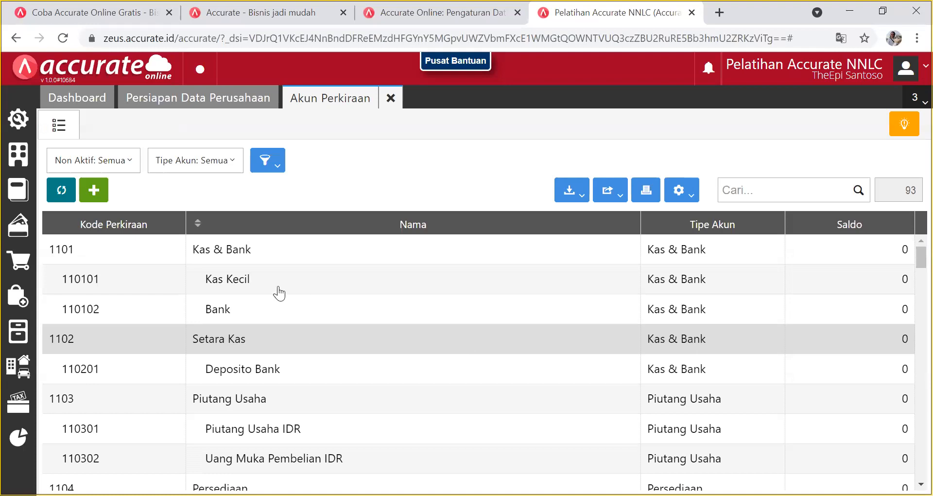
Start a new account and drop down the Tipe Akun list.
{"action": "left_click", "coordinate": [98, 188]}
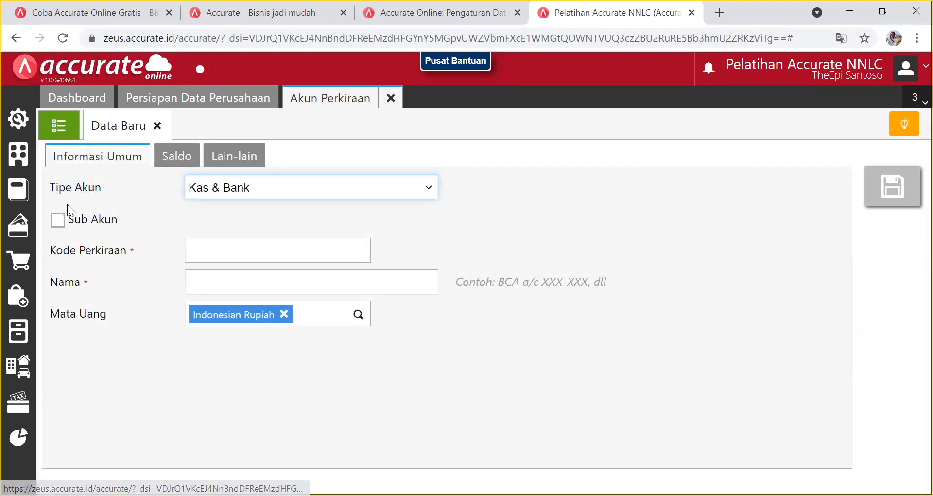
{"action": "left_click", "coordinate": [253, 194]}
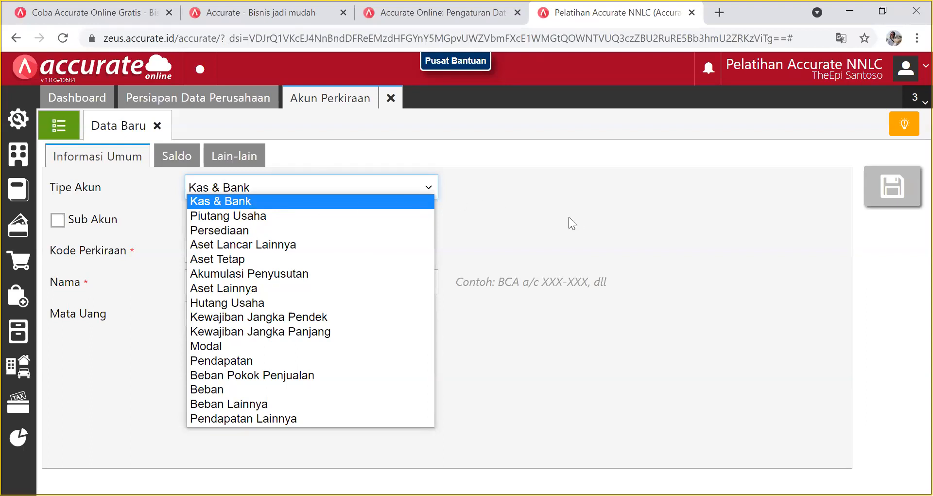
Discard the blank new-account form and scroll through the 93-account Akun Perkiraan list.
{"action": "key", "text": "Down"}
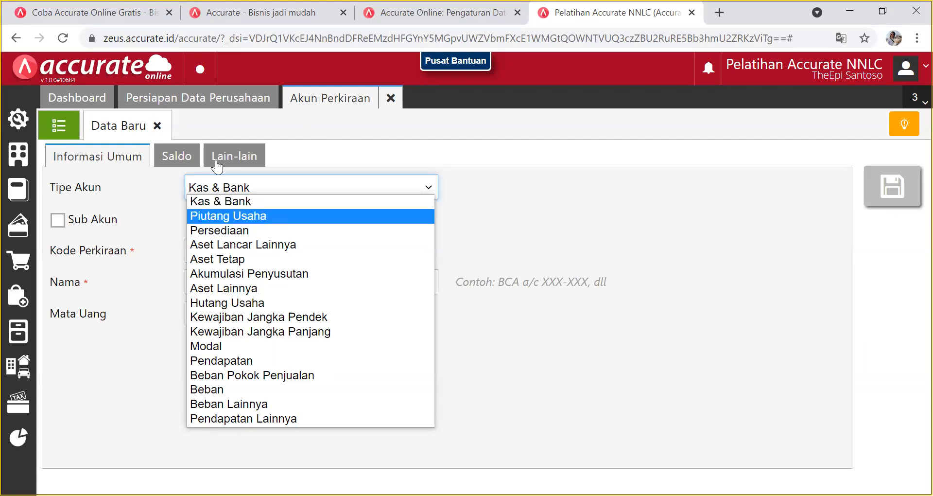
{"action": "left_click", "coordinate": [157, 126]}
{"action": "scroll", "coordinate": [511, 301], "scroll_direction": "down", "scroll_amount": 20}
{"action": "scroll", "coordinate": [504, 309], "scroll_direction": "down", "scroll_amount": 3}
{"action": "scroll", "coordinate": [504, 308], "scroll_direction": "up", "scroll_amount": 15}
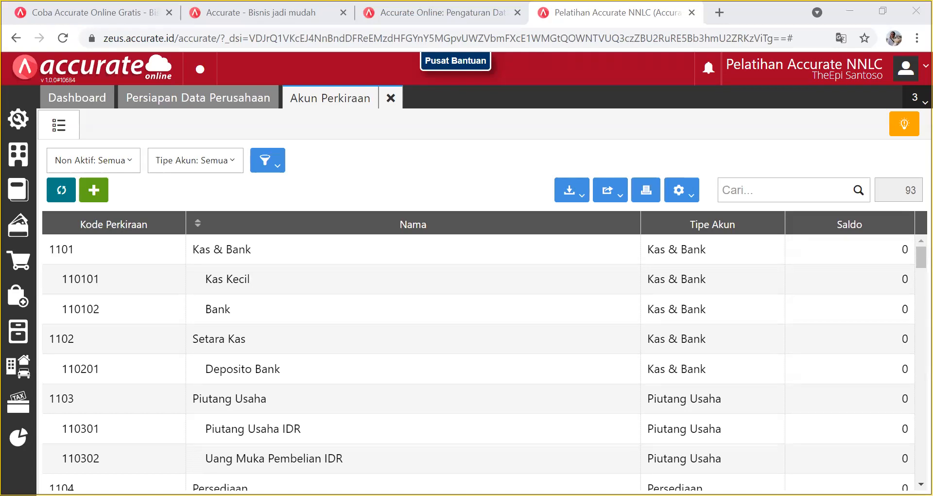
Open the Kas Kecil account (110101) and delete ' Kecil' so its name reads 'Kas'.
{"action": "left_click", "coordinate": [283, 239]}
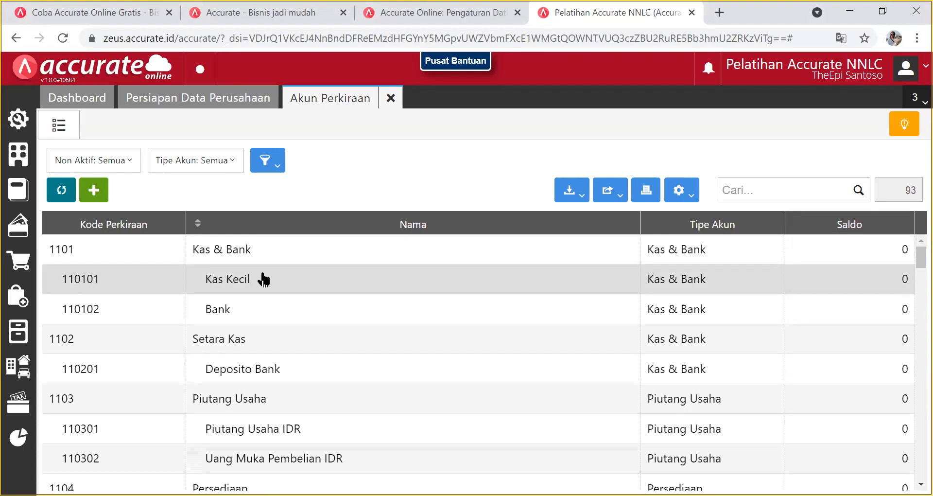
{"action": "scroll", "coordinate": [263, 279], "scroll_direction": "down", "scroll_amount": 5}
{"action": "scroll", "coordinate": [263, 280], "scroll_direction": "up", "scroll_amount": 5}
{"action": "left_click", "coordinate": [263, 279]}
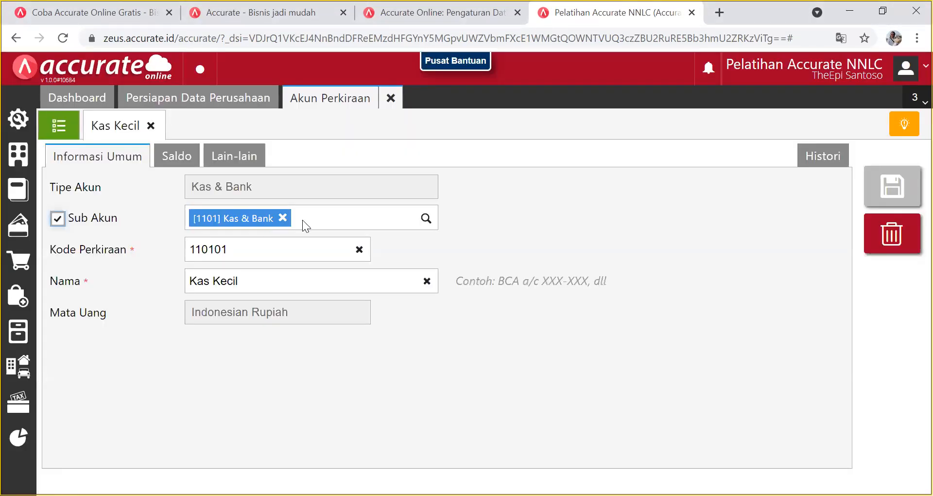
{"action": "left_click", "coordinate": [267, 285]}
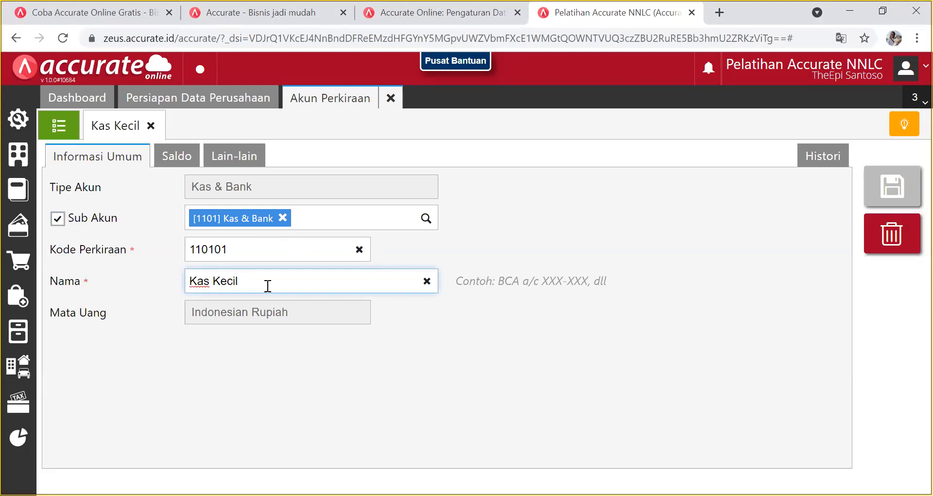
{"action": "key", "text": "BackSpace"}
{"action": "key", "text": "BackSpace"}
{"action": "key", "text": "BackSpace"}
{"action": "key", "text": "BackSpace"}
{"action": "key", "text": "BackSpace"}
{"action": "key", "text": "alt+Tab"}
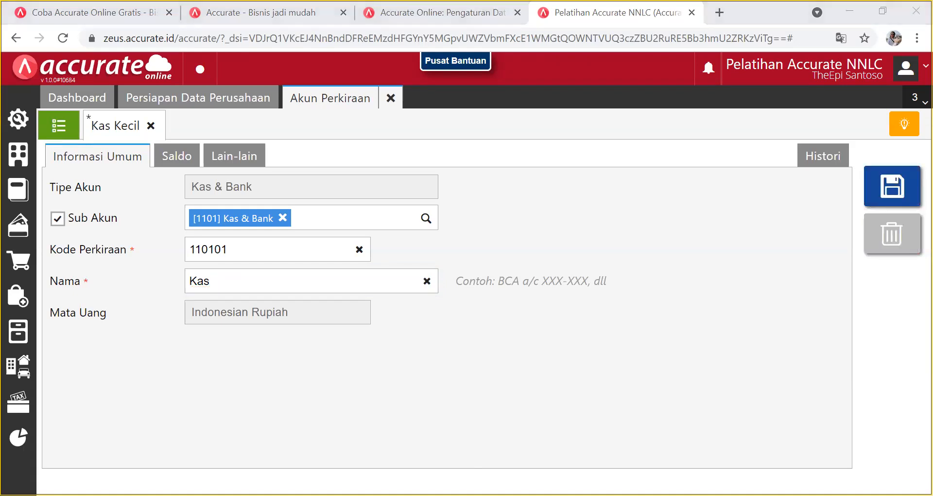
{"action": "key", "text": "alt+Tab"}
{"action": "key", "text": "alt+Tab"}
{"action": "left_click", "coordinate": [252, 271]}
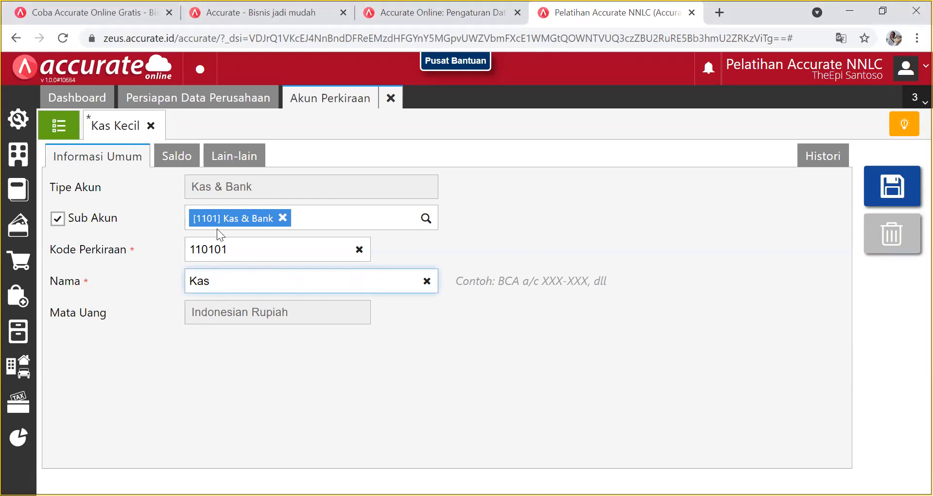
Enter 5.000.000 as the Kas account's opening balance on the Saldo tab.
{"action": "left_click", "coordinate": [178, 156]}
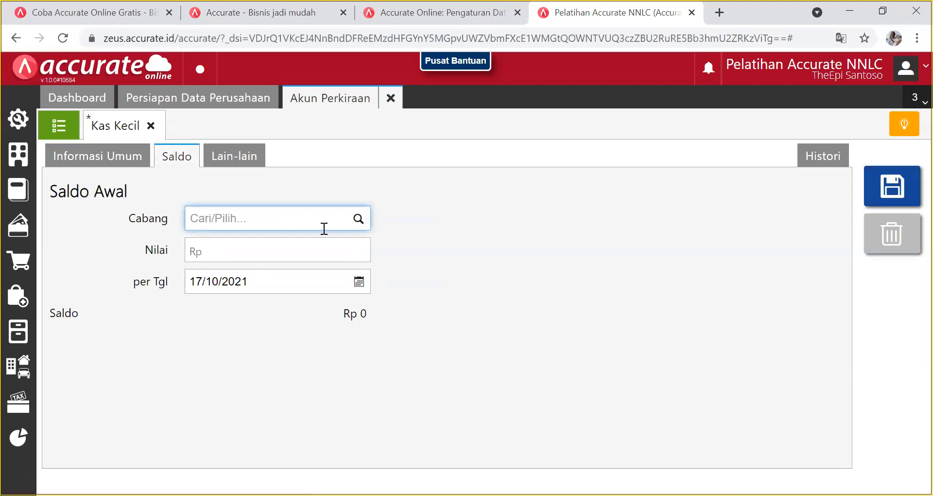
{"action": "left_click", "coordinate": [295, 250]}
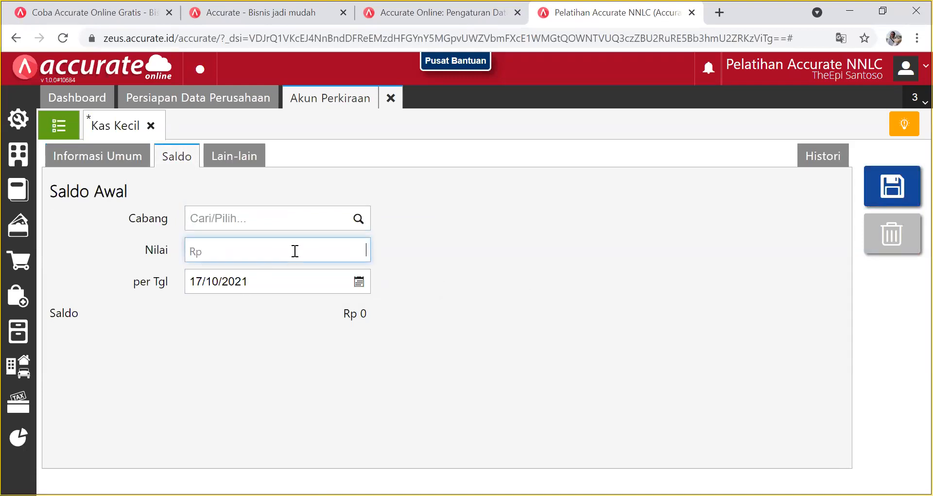
{"action": "type", "text": "5.000.000"}
{"action": "left_click", "coordinate": [293, 352]}
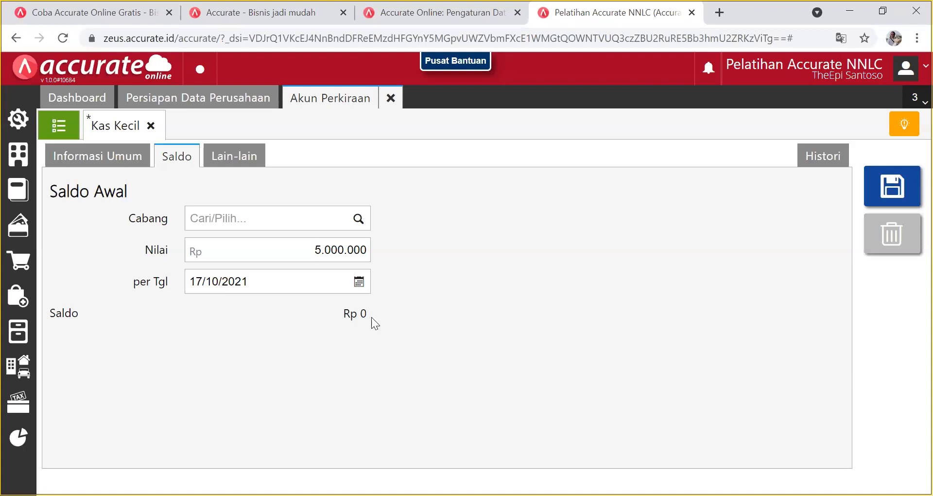
Set the opening balance date to 31/12/2017 using the calendar.
{"action": "left_click", "coordinate": [358, 282]}
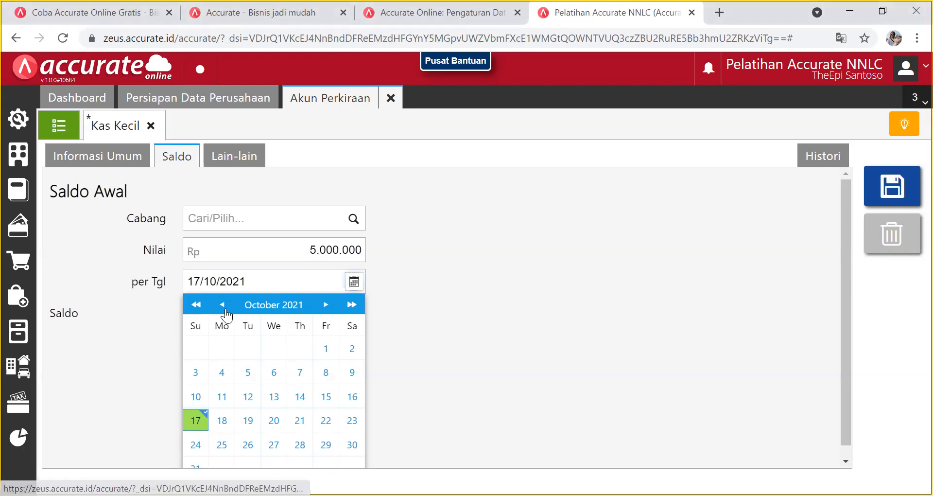
{"action": "left_click", "coordinate": [325, 305]}
{"action": "left_click", "coordinate": [327, 306]}
{"action": "left_click", "coordinate": [328, 306]}
{"action": "left_click", "coordinate": [224, 305]}
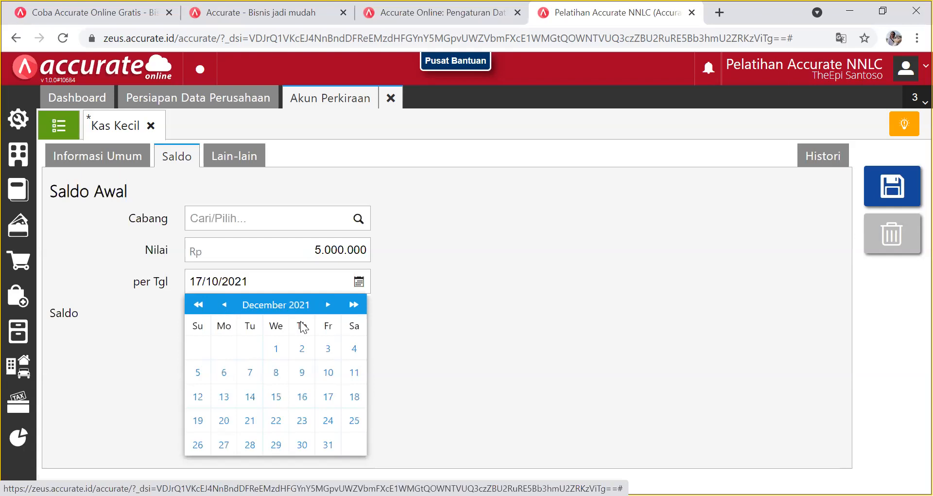
{"action": "left_click", "coordinate": [199, 305]}
{"action": "left_click", "coordinate": [199, 305]}
{"action": "left_click", "coordinate": [198, 305]}
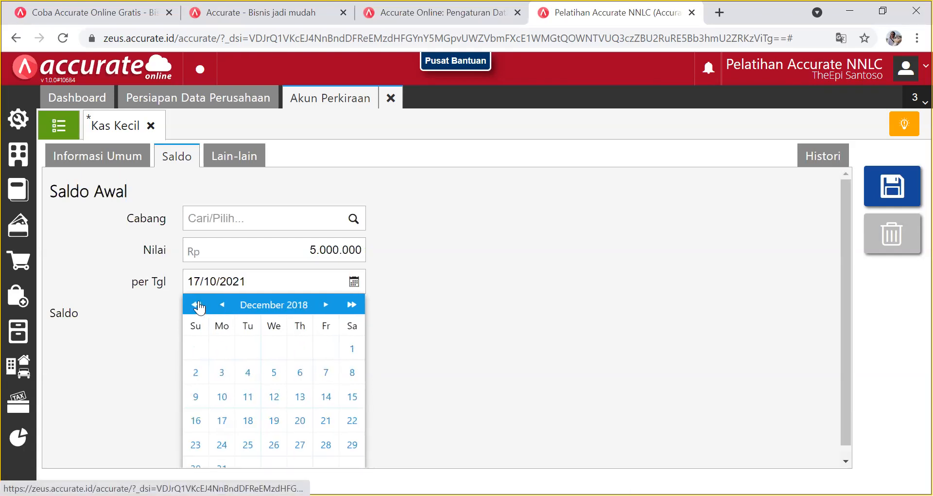
{"action": "left_click", "coordinate": [198, 304]}
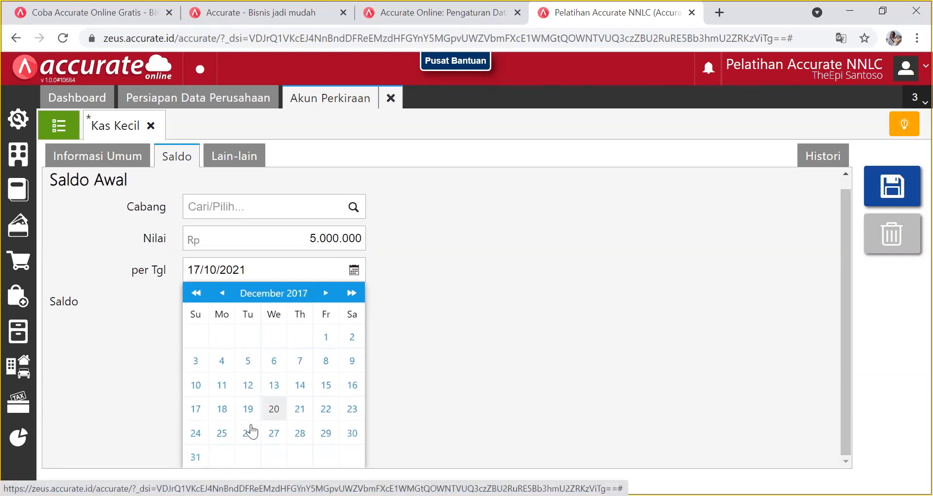
{"action": "left_click", "coordinate": [196, 454]}
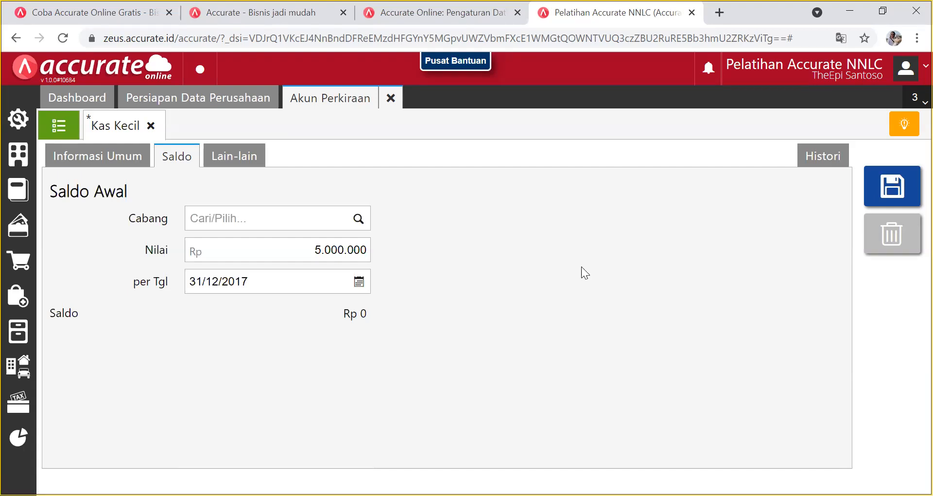
Save Kas, reload the chart of accounts showing 5.000.000, and start a blank new account.
{"action": "left_click", "coordinate": [879, 189]}
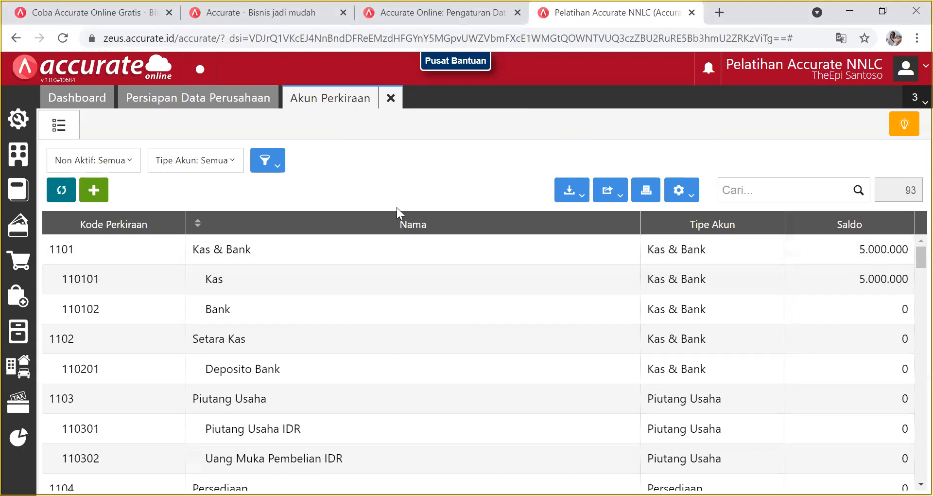
{"action": "left_click", "coordinate": [13, 193]}
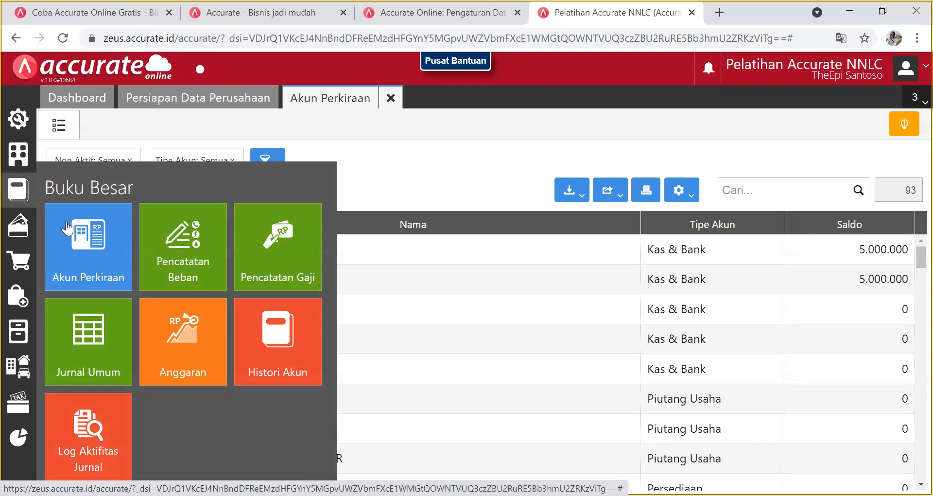
{"action": "left_click", "coordinate": [100, 241]}
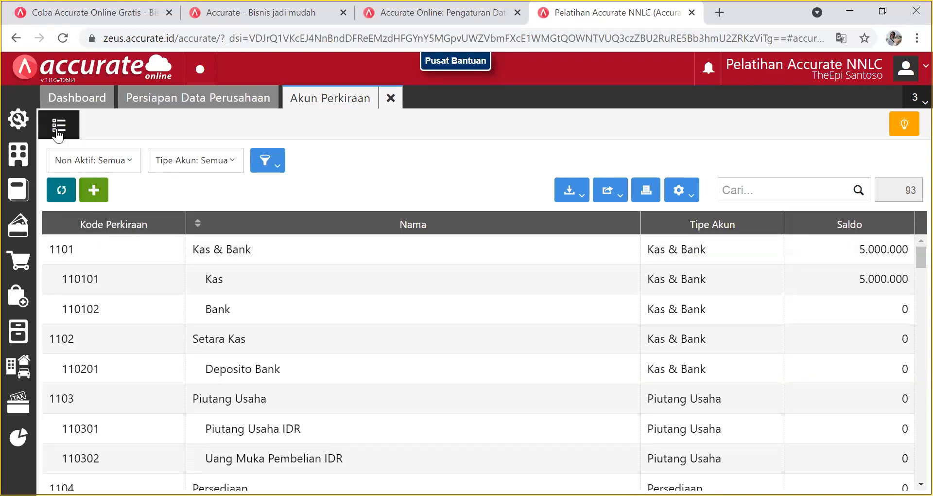
{"action": "left_click", "coordinate": [60, 191]}
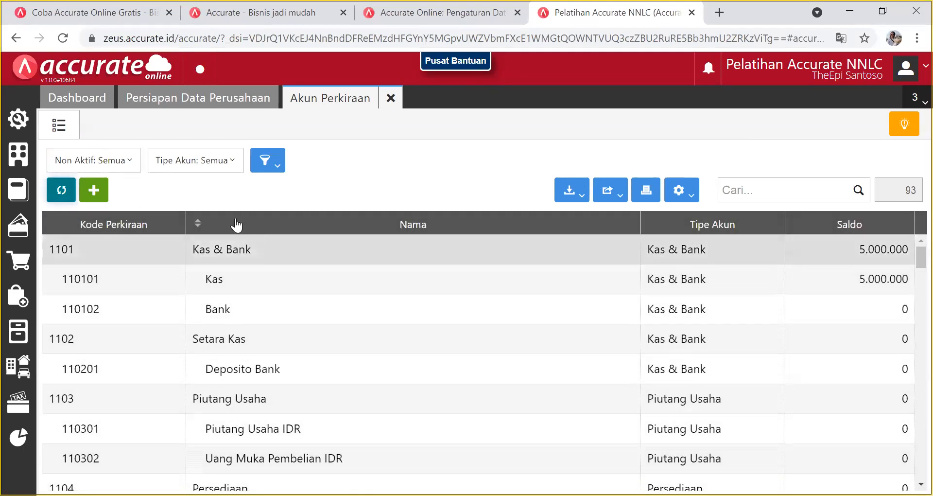
{"action": "left_click", "coordinate": [93, 190]}
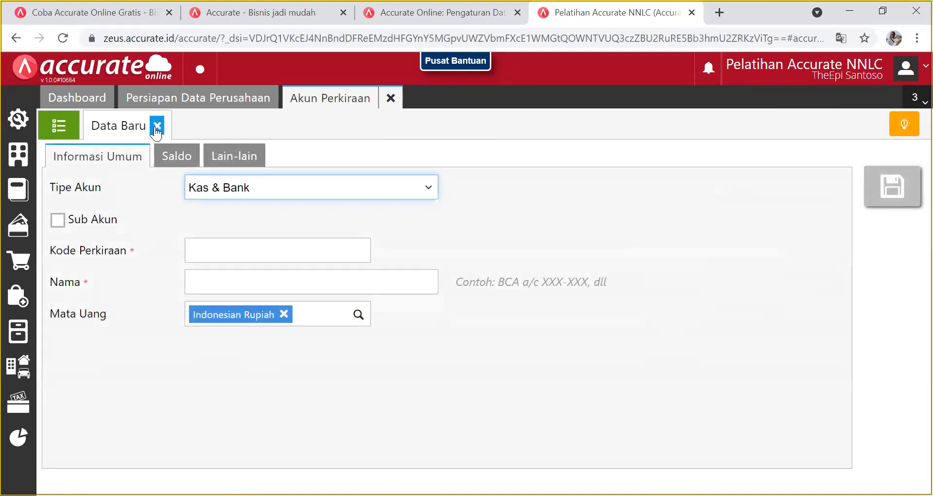
Discard the blank new account form and reopen the Kas account.
{"action": "left_click", "coordinate": [157, 125]}
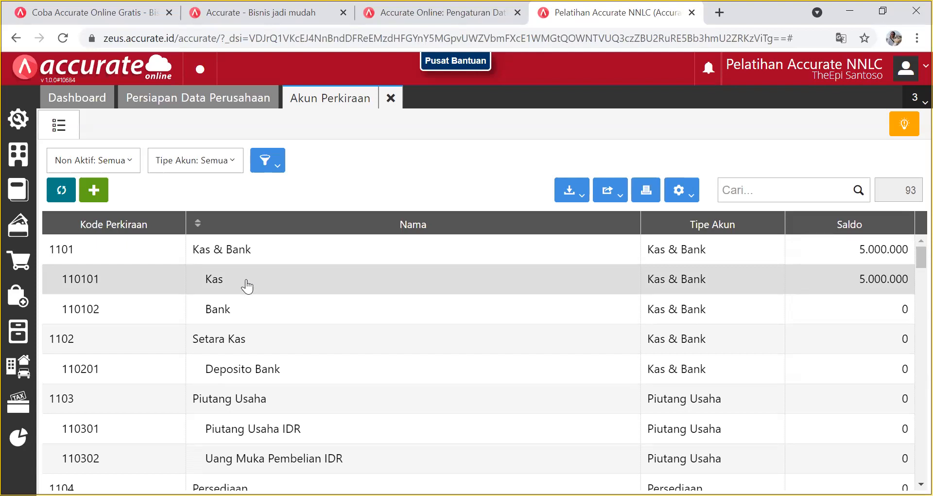
{"action": "left_click", "coordinate": [246, 282]}
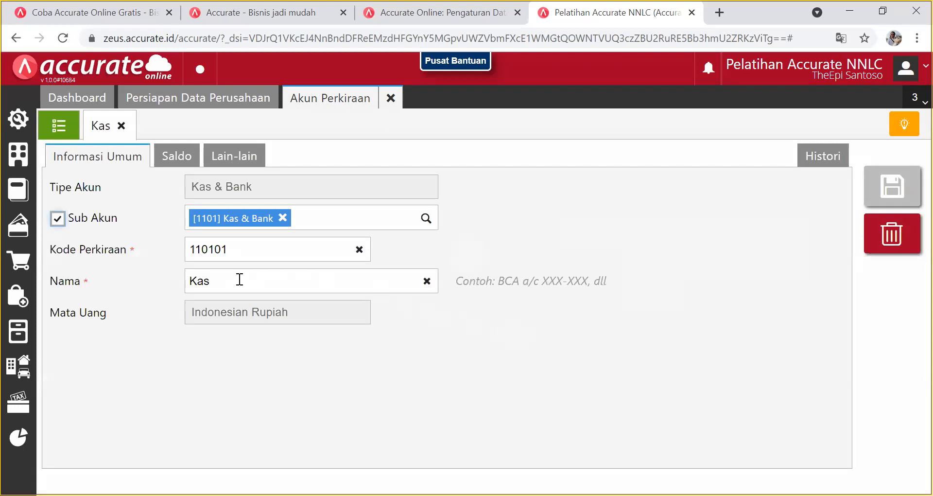
{"action": "left_click", "coordinate": [236, 282]}
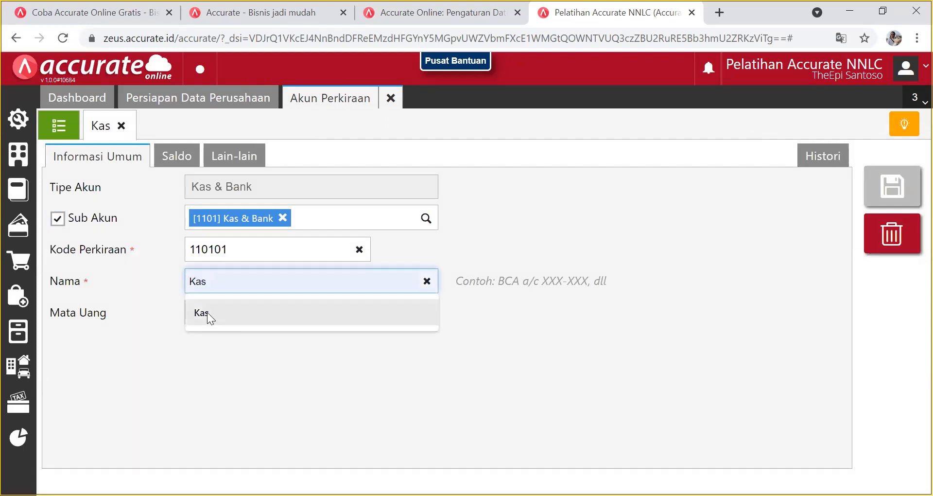
{"action": "left_click", "coordinate": [704, 253]}
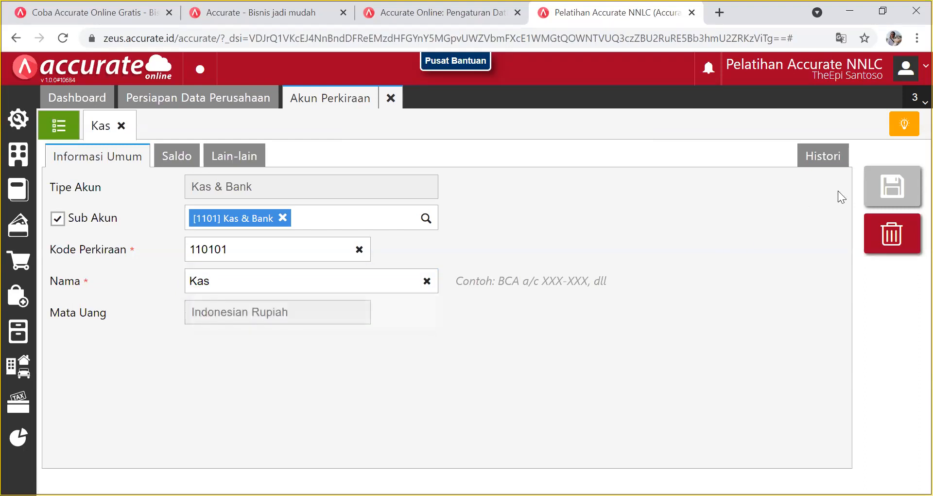
Confirm Kas holds 5.000.000 as of 31/12/2017, close it, and open Bank (110102).
{"action": "left_click", "coordinate": [182, 164]}
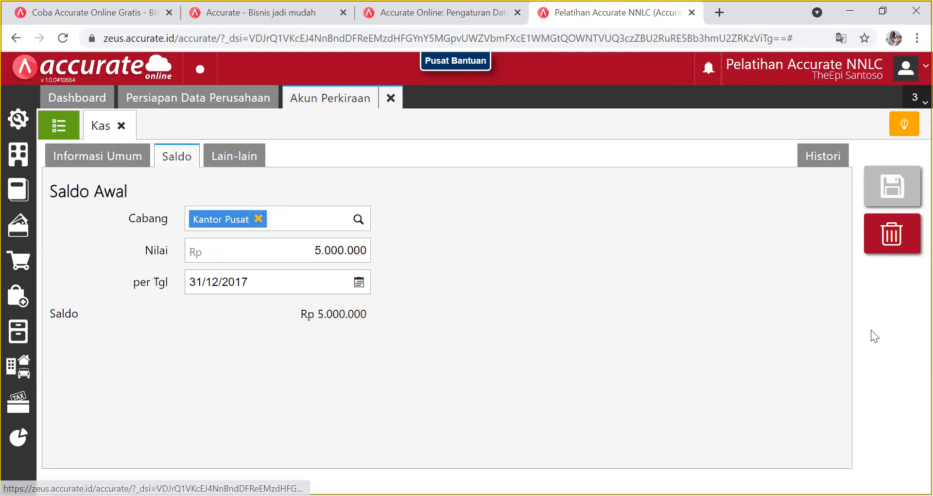
{"action": "left_click", "coordinate": [121, 126]}
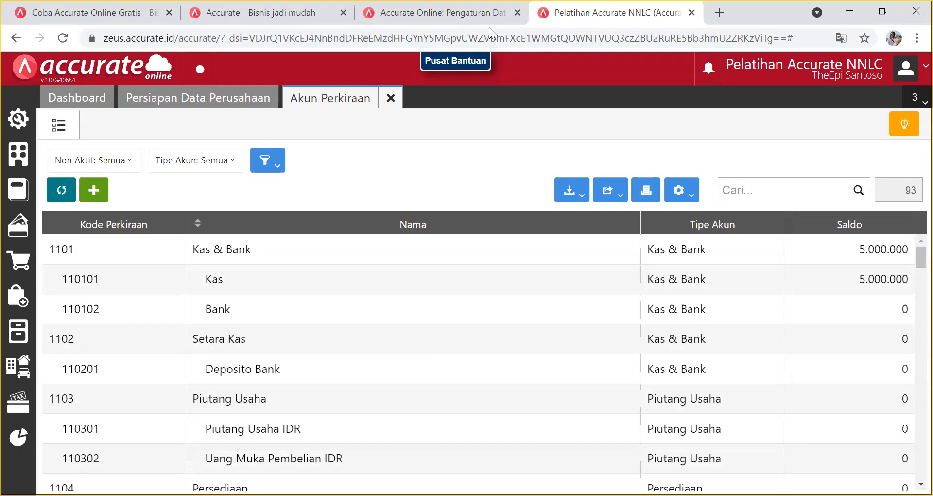
{"action": "left_click", "coordinate": [402, 309]}
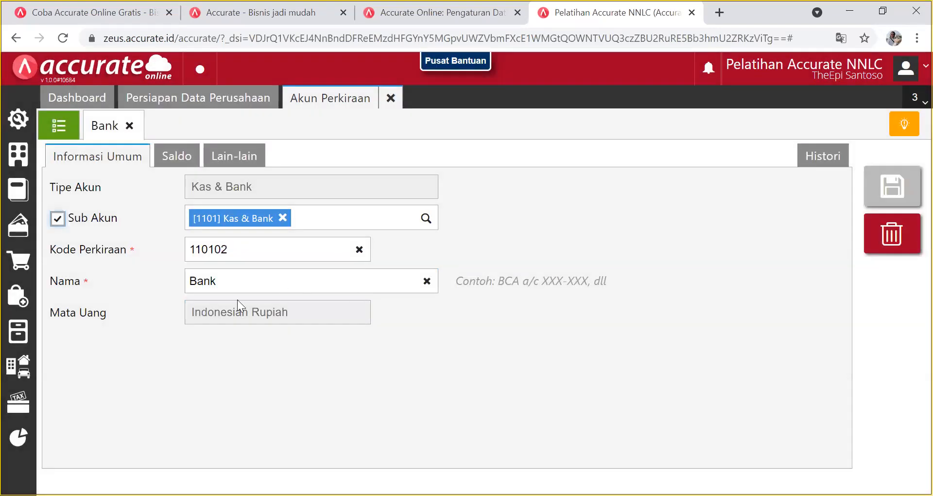
Enter 100.000.000 as the Bank account's opening balance on the Saldo tab.
{"action": "left_click", "coordinate": [177, 154]}
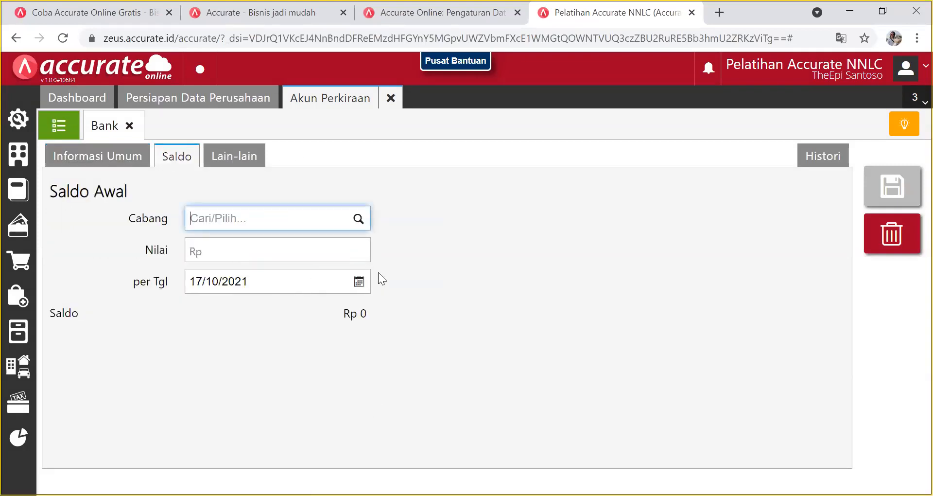
{"action": "left_click", "coordinate": [260, 250]}
{"action": "type", "text": "100.000.000"}
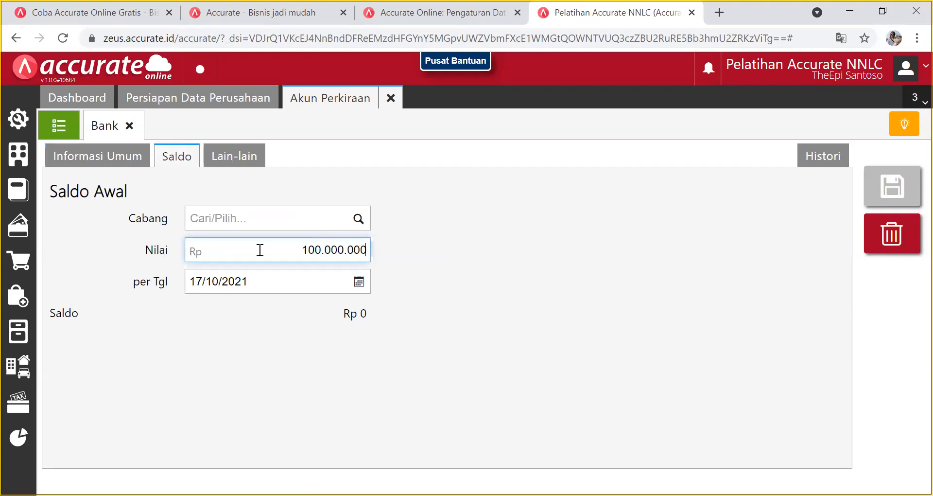
Date the Bank balance 31/12/2017 and save the account.
{"action": "left_click", "coordinate": [357, 284]}
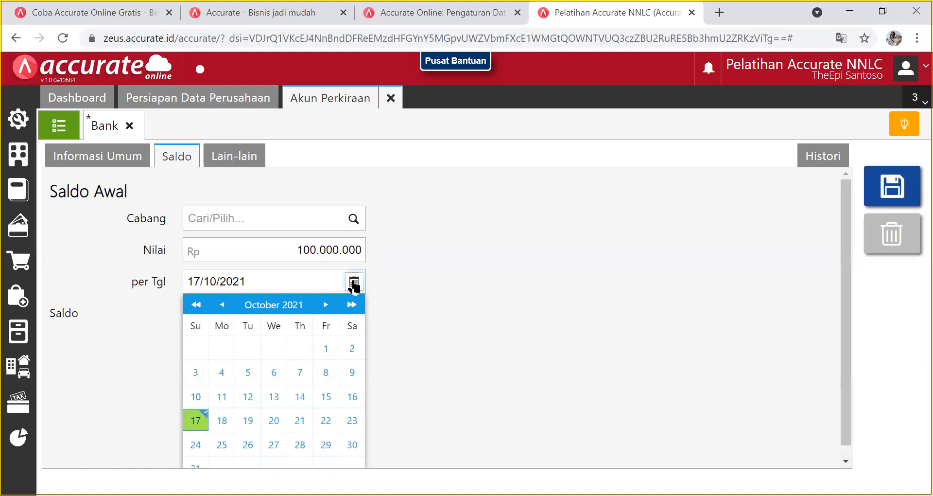
{"action": "left_click", "coordinate": [203, 305]}
{"action": "left_click", "coordinate": [203, 305]}
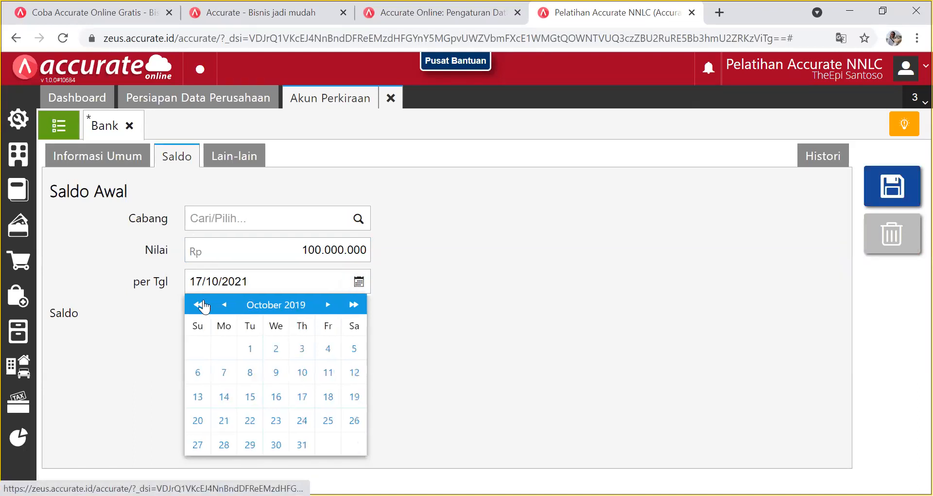
{"action": "double_click", "coordinate": [203, 305]}
{"action": "double_click", "coordinate": [327, 304]}
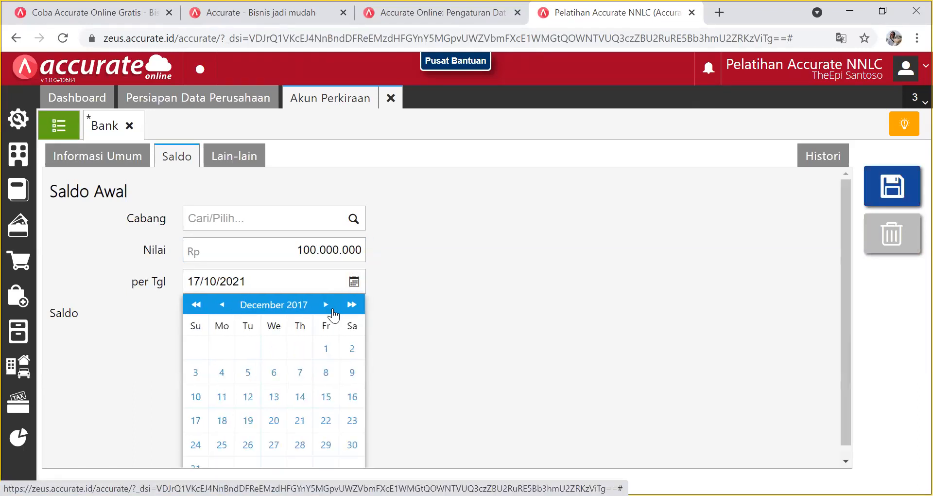
{"action": "left_click", "coordinate": [197, 461]}
{"action": "left_click", "coordinate": [878, 185]}
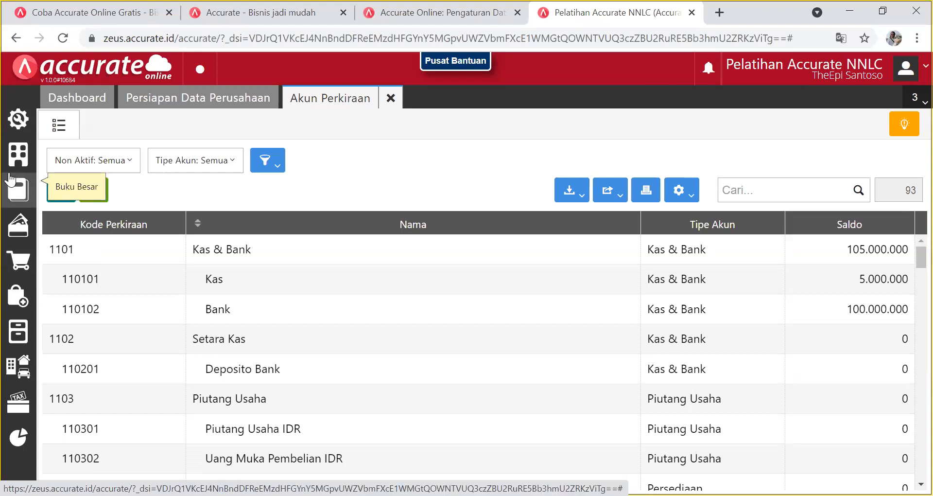
{"action": "left_click", "coordinate": [18, 189]}
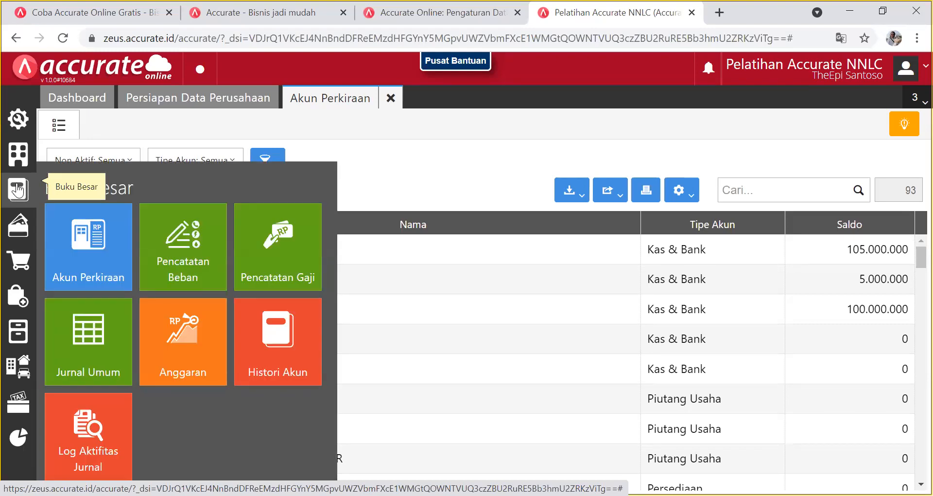
{"action": "left_click", "coordinate": [80, 248]}
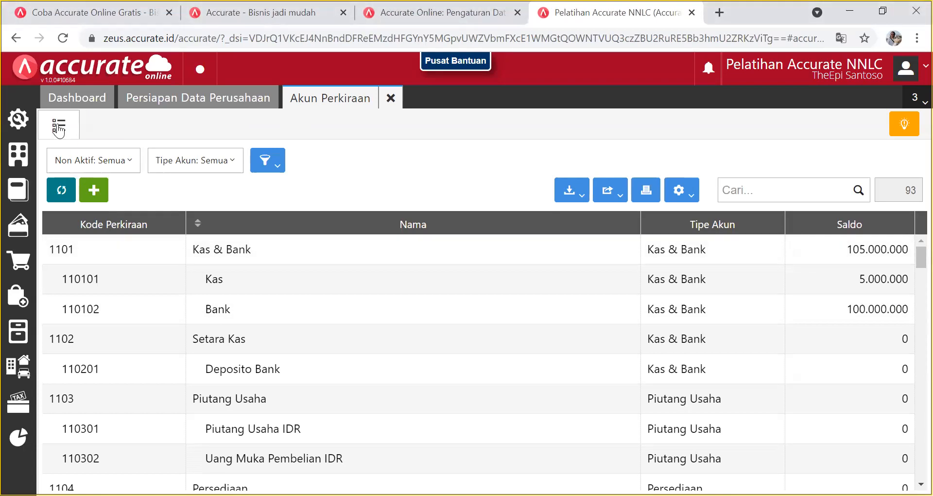
{"action": "scroll", "coordinate": [302, 323], "scroll_direction": "down", "scroll_amount": 1}
{"action": "scroll", "coordinate": [301, 322], "scroll_direction": "down", "scroll_amount": 5}
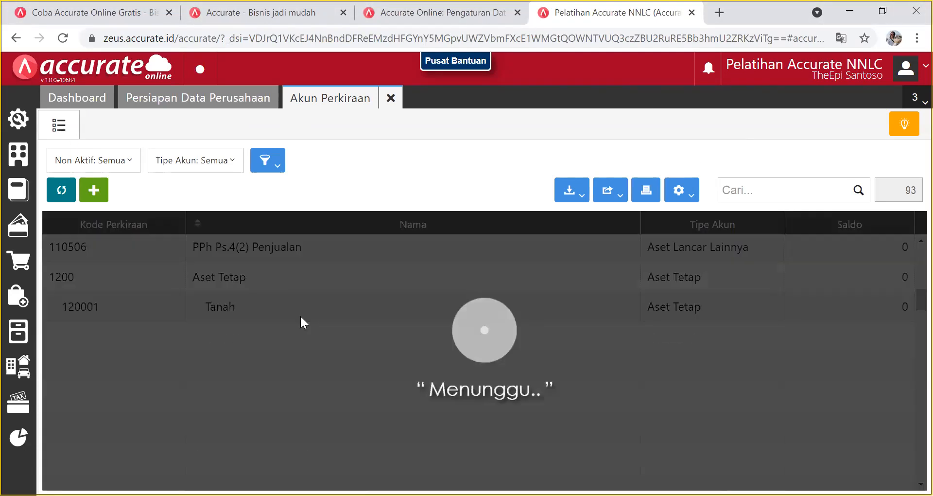
{"action": "scroll", "coordinate": [315, 295], "scroll_direction": "down", "scroll_amount": 8}
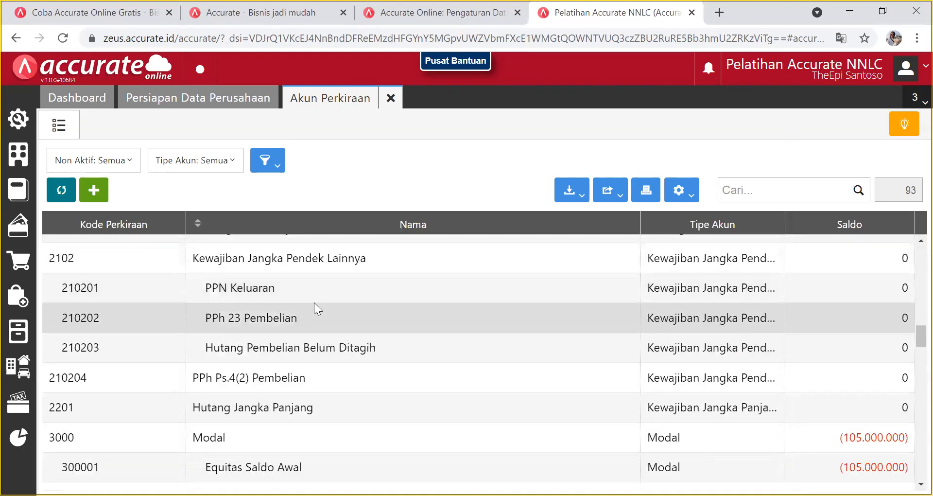
{"action": "scroll", "coordinate": [311, 301], "scroll_direction": "up", "scroll_amount": 12}
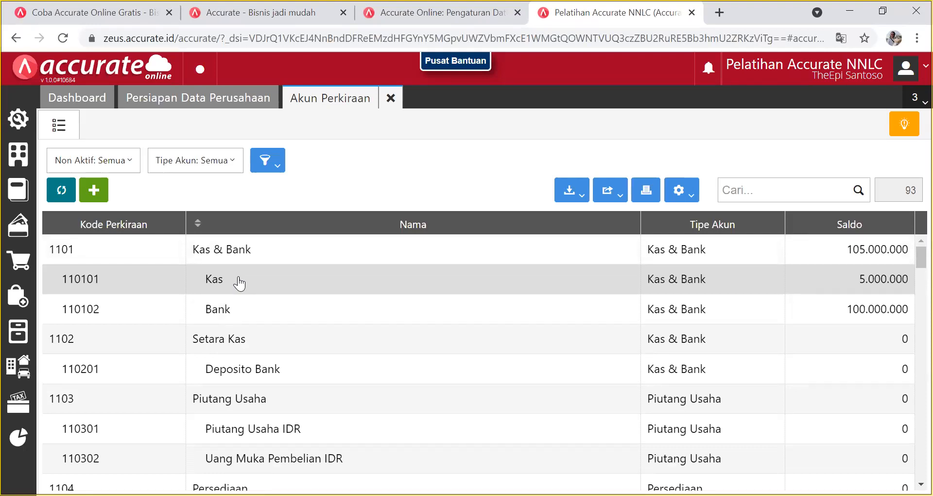
Reopen the Kas account form for editing.
{"action": "left_click", "coordinate": [239, 280]}
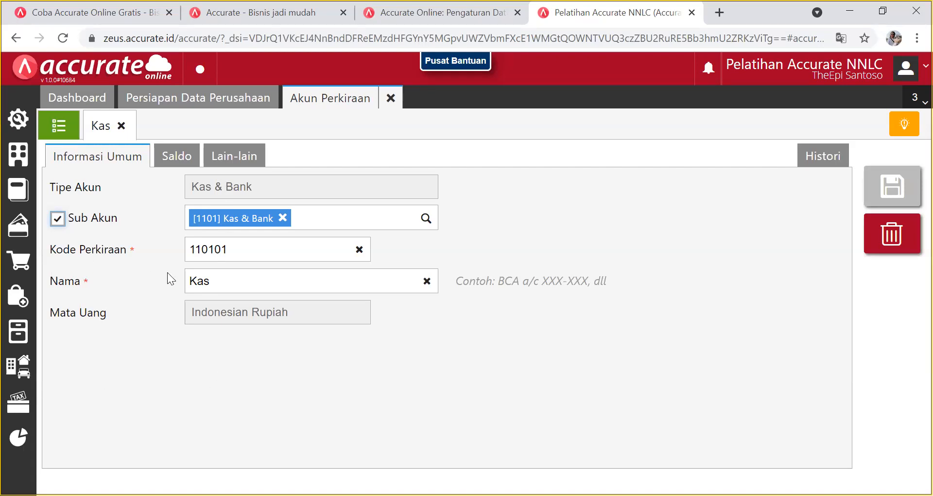
{"action": "left_click", "coordinate": [250, 284]}
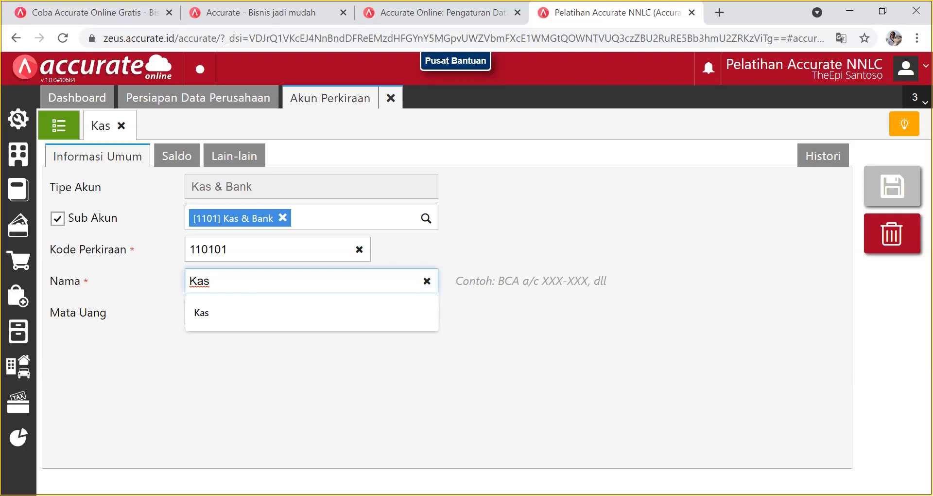
{"action": "key", "text": "alt+Tab"}
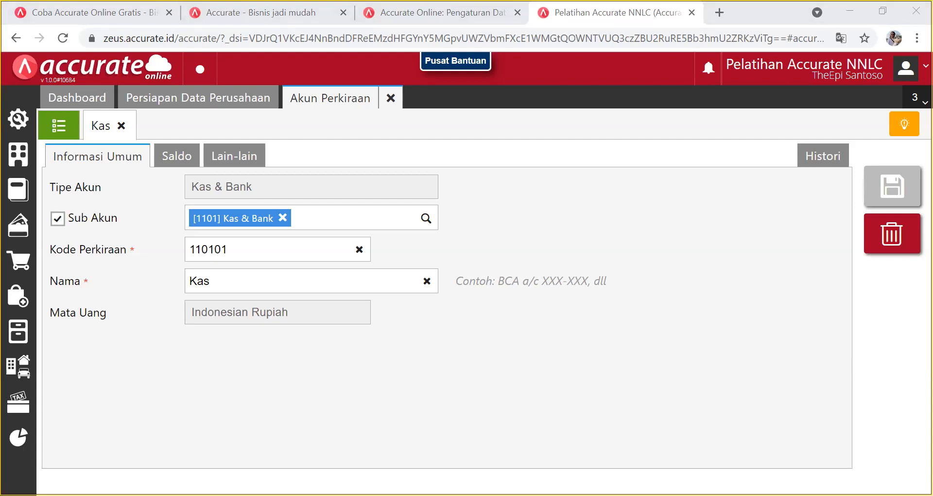
{"action": "left_click", "coordinate": [370, 408]}
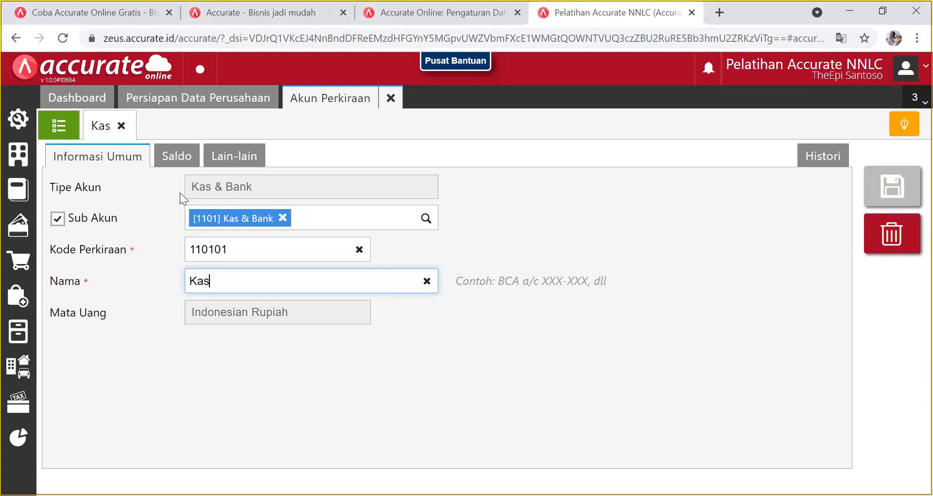
Verify the Kas opening balance of 5.000.000 at Kantor Pusat as of 31/12/2017 and save.
{"action": "left_click", "coordinate": [180, 157]}
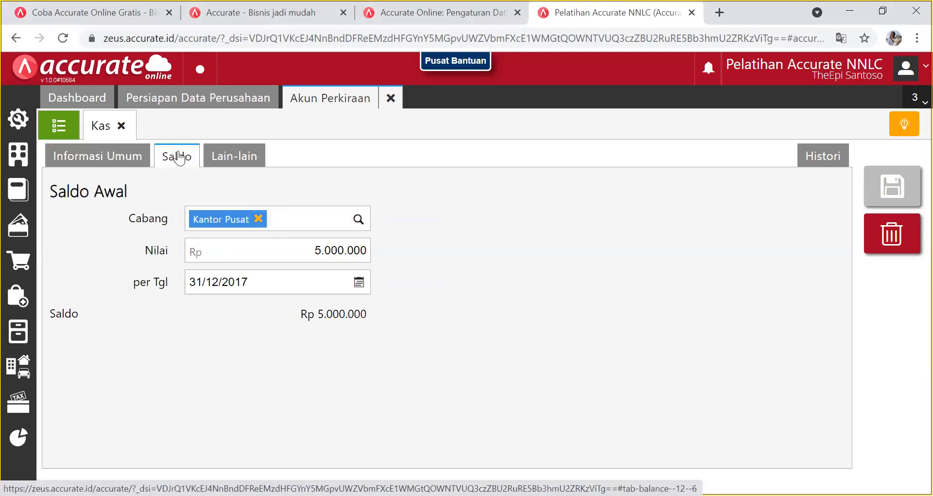
{"action": "left_click", "coordinate": [264, 251]}
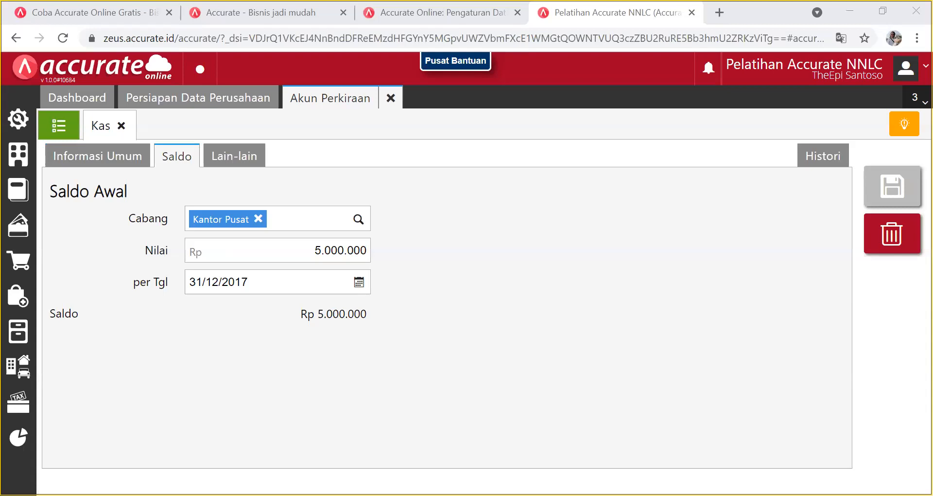
{"action": "key", "text": "alt+Tab"}
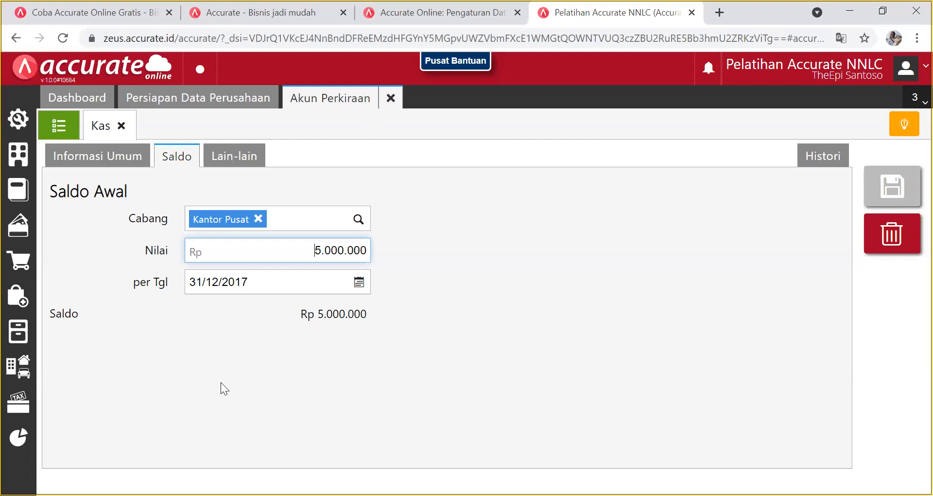
{"action": "left_click", "coordinate": [887, 187]}
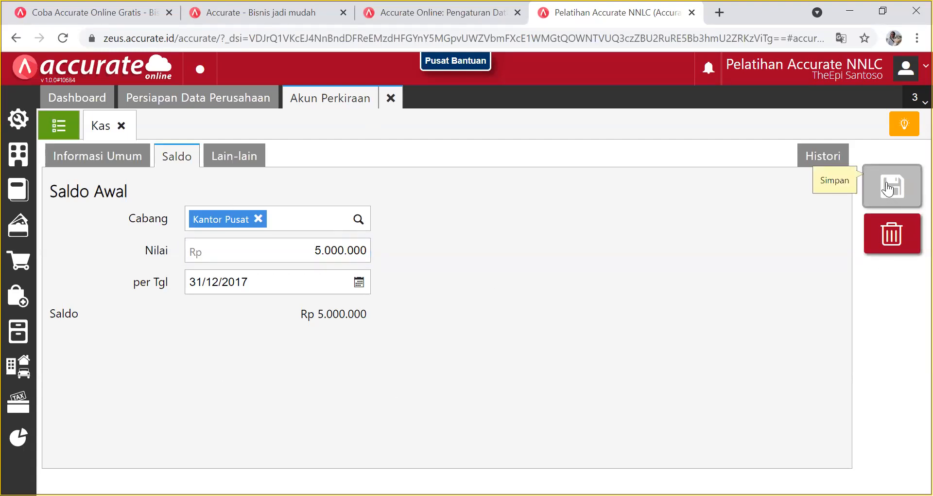
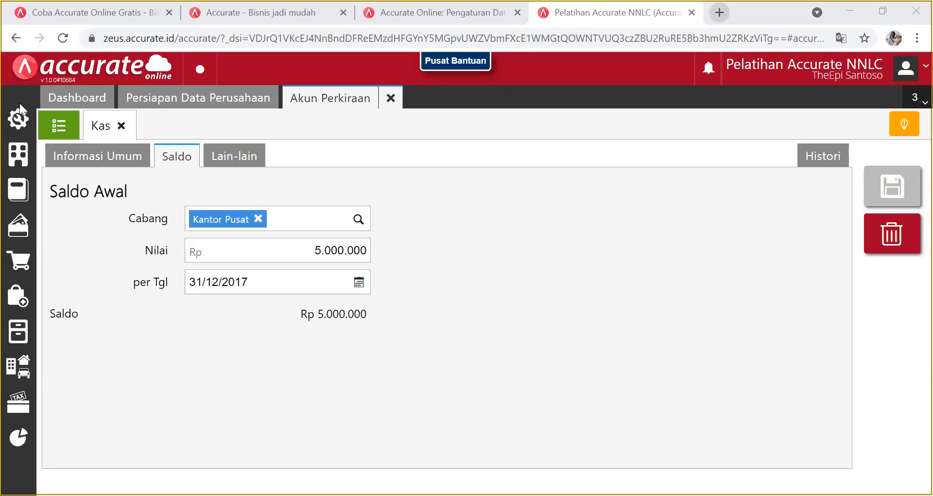
Glance at the free-trial sign-up and company database pages, then close the Kas account form.
{"action": "left_click", "coordinate": [261, 13]}
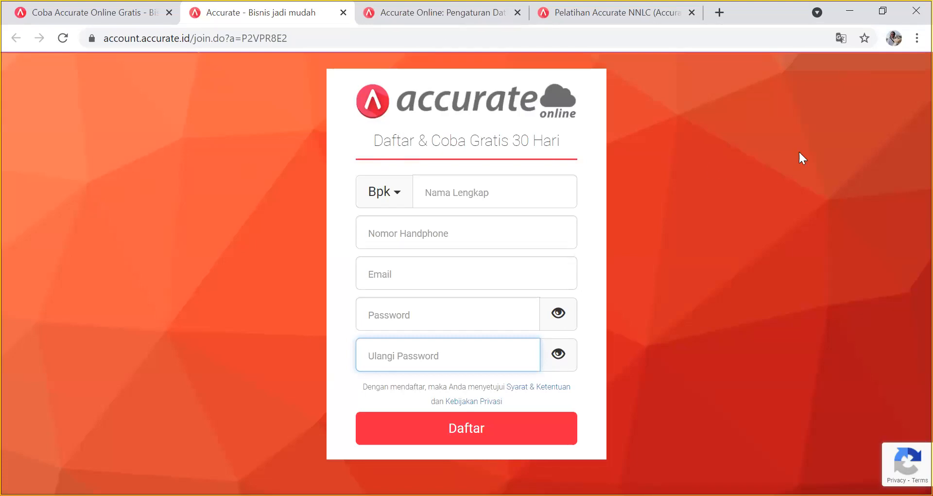
{"action": "left_click", "coordinate": [440, 24]}
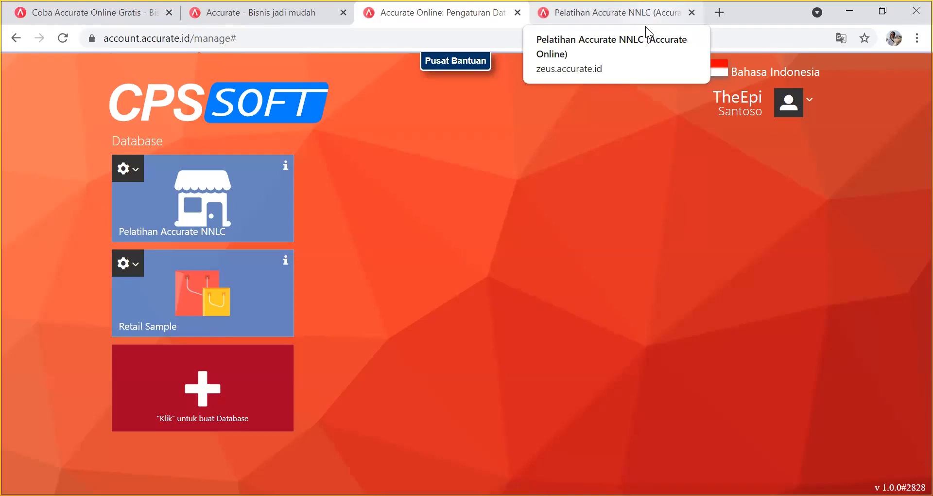
{"action": "left_click", "coordinate": [645, 26]}
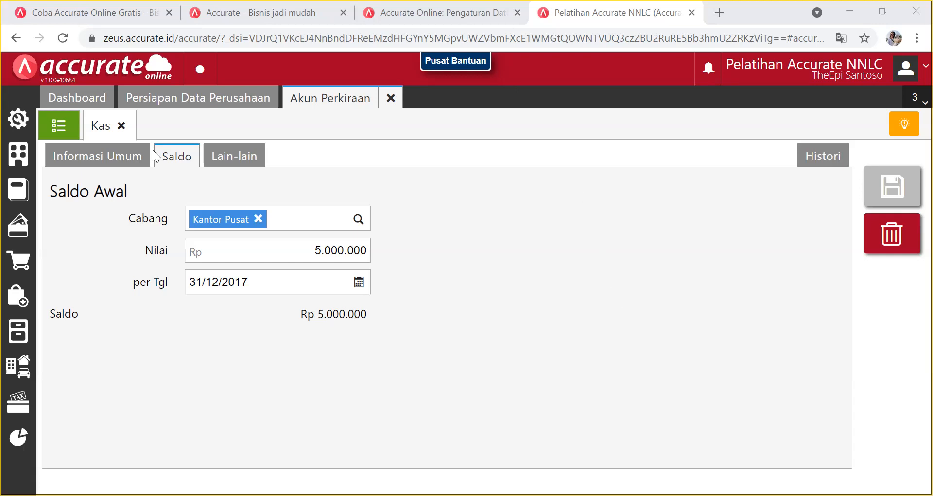
{"action": "left_click", "coordinate": [121, 125]}
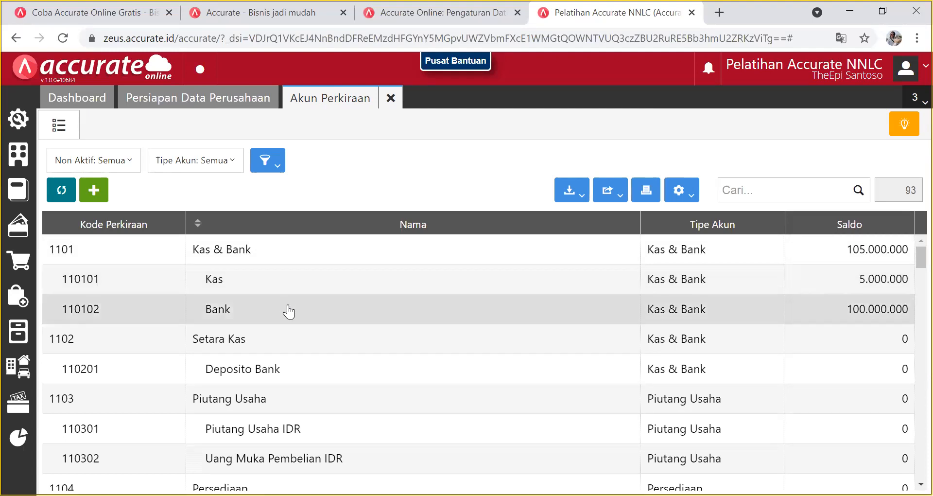
Open the Bank account (110102) from the Akun Perkiraan list.
{"action": "left_click", "coordinate": [289, 309]}
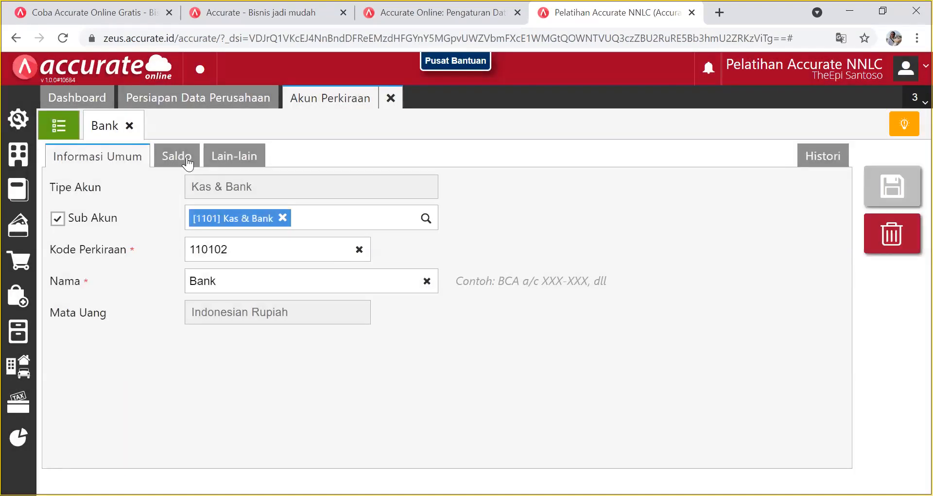
Check Bank's 100.000.000 opening balance, close its form, and scroll the account list.
{"action": "left_click", "coordinate": [187, 161]}
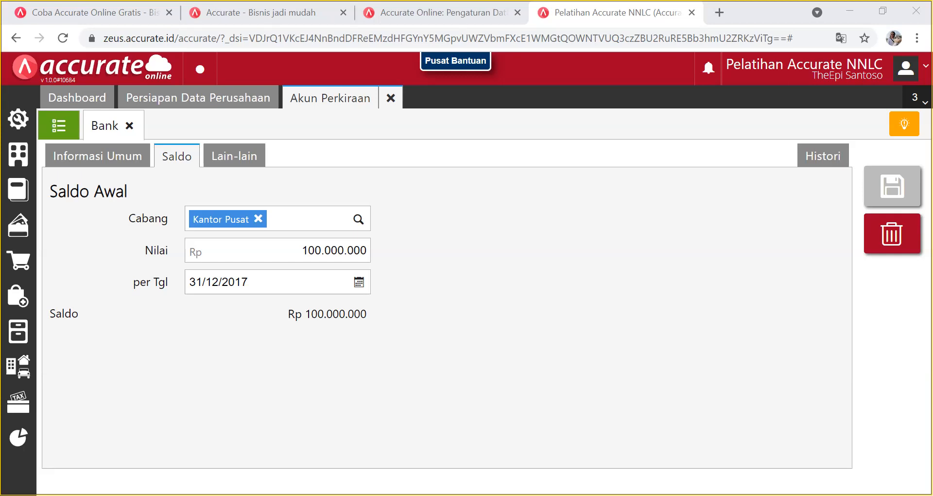
{"action": "left_click", "coordinate": [130, 126]}
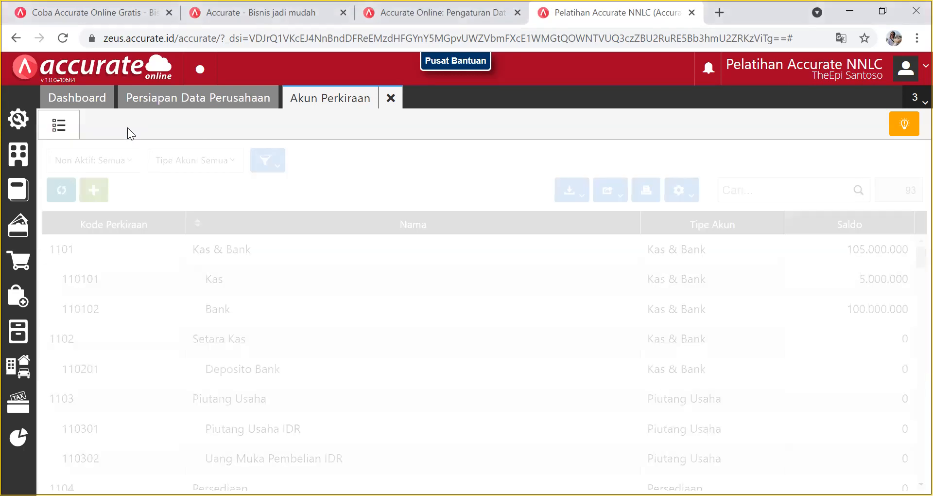
{"action": "scroll", "coordinate": [411, 329], "scroll_direction": "down", "scroll_amount": 1}
{"action": "scroll", "coordinate": [411, 329], "scroll_direction": "down", "scroll_amount": 2}
{"action": "scroll", "coordinate": [442, 313], "scroll_direction": "up", "scroll_amount": 3}
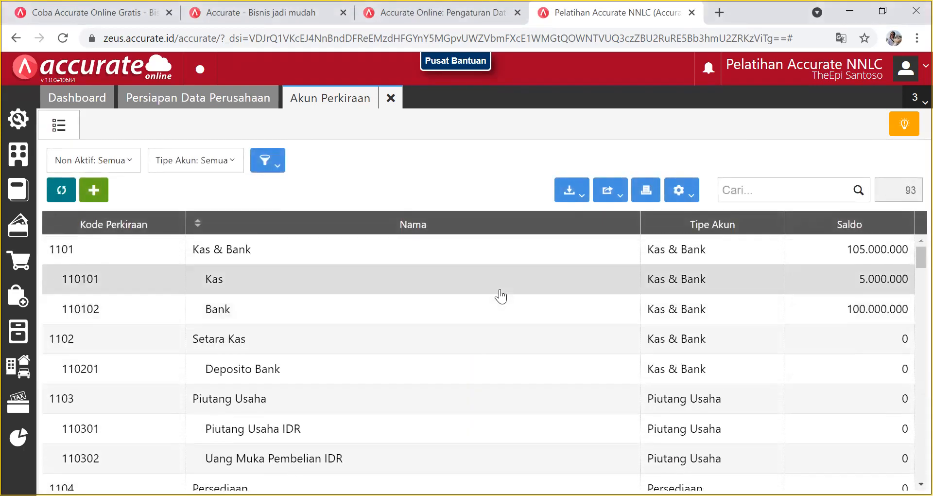
{"action": "scroll", "coordinate": [414, 309], "scroll_direction": "down", "scroll_amount": 6}
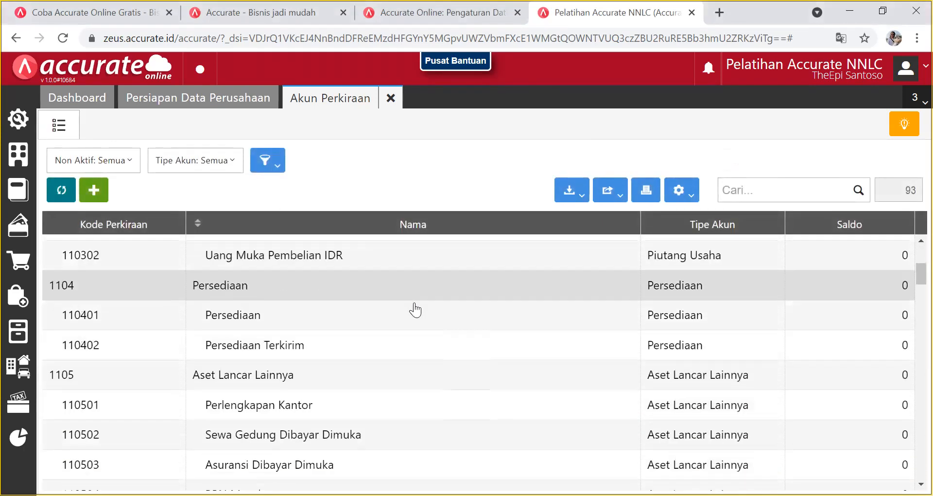
{"action": "scroll", "coordinate": [414, 311], "scroll_direction": "up", "scroll_amount": 7}
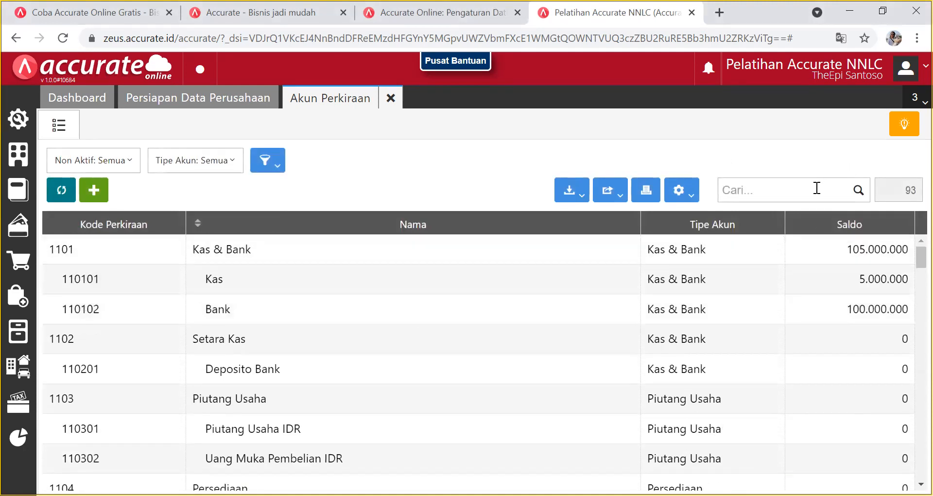
Search the accounts for 'asuransi' and open Asuransi Dibayar Dimuka.
{"action": "left_click", "coordinate": [815, 190]}
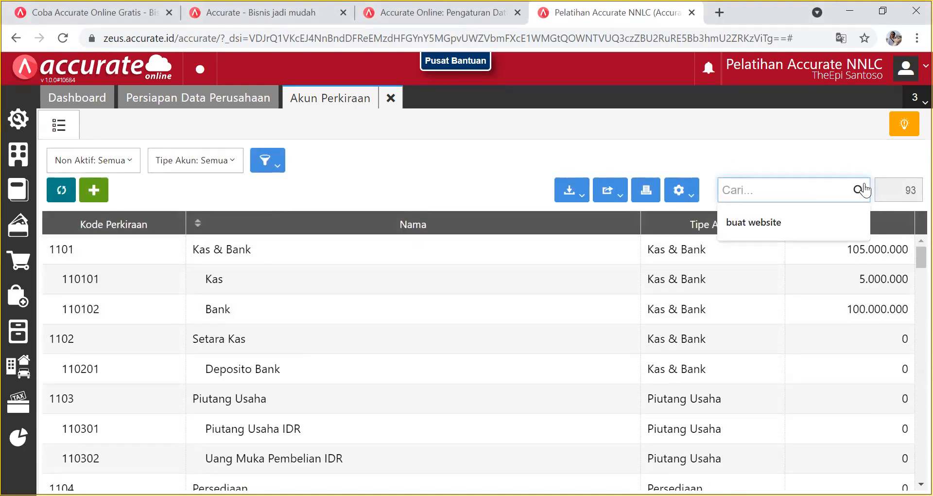
{"action": "type", "text": "asuransi"}
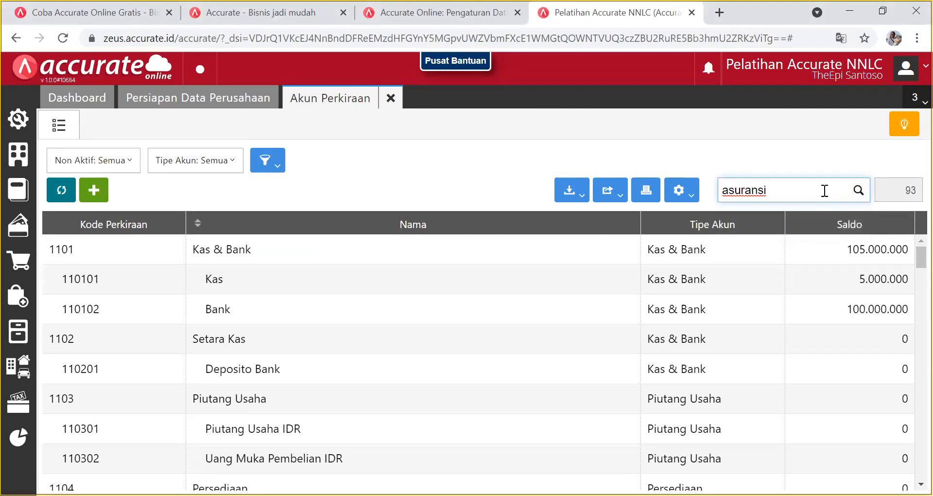
{"action": "key", "text": "Return"}
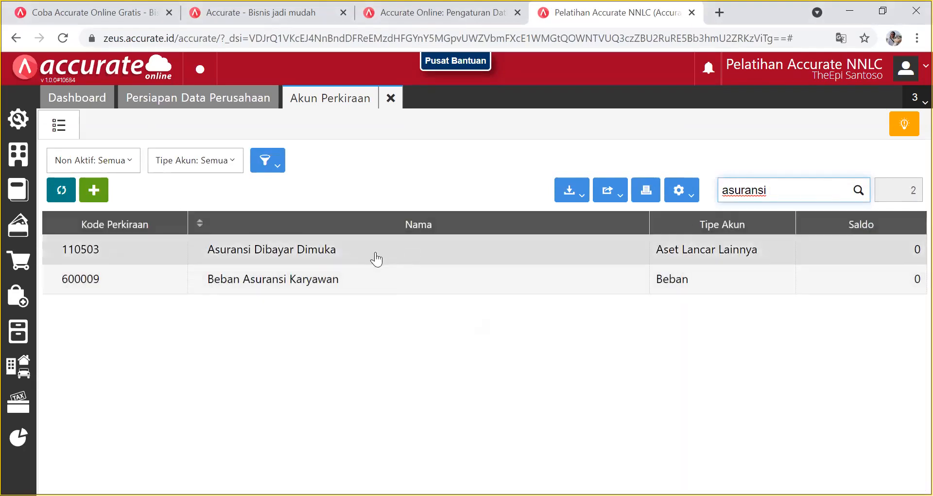
{"action": "left_click", "coordinate": [396, 252]}
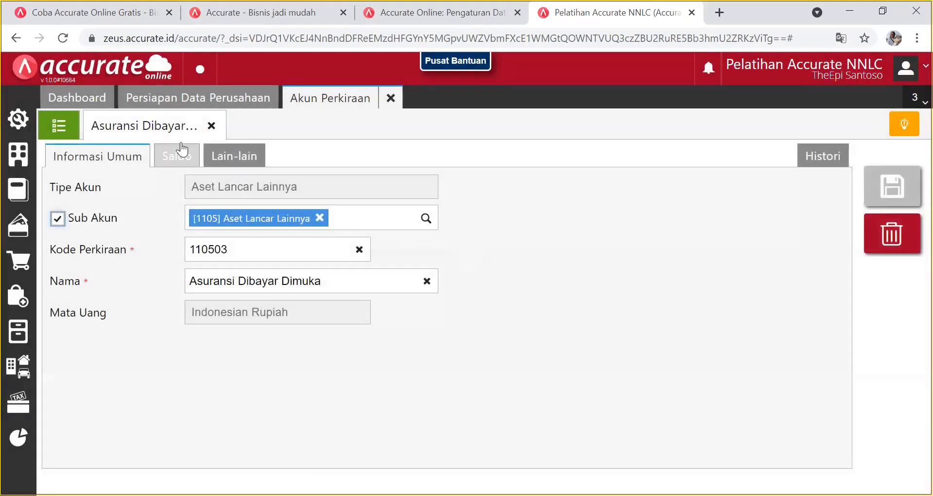
Enter an opening balance of 18.000.000 on its Saldo tab.
{"action": "left_click", "coordinate": [181, 152]}
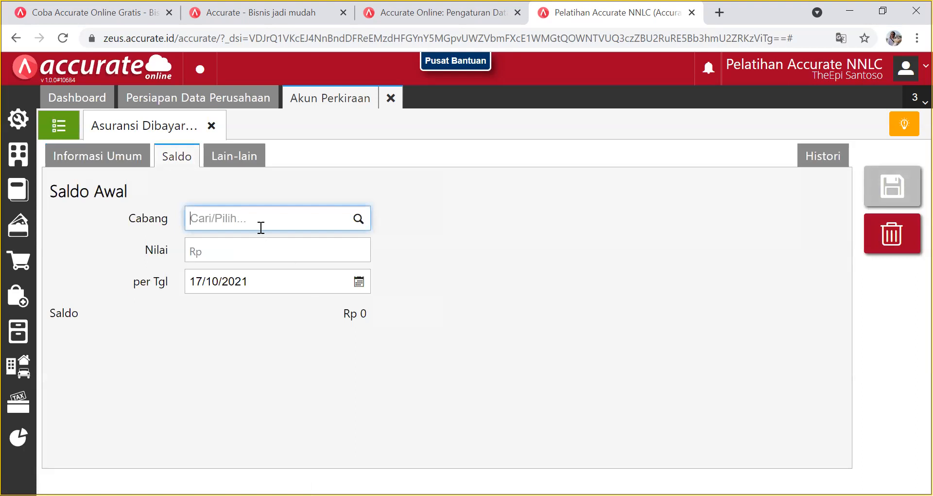
{"action": "left_click", "coordinate": [222, 255]}
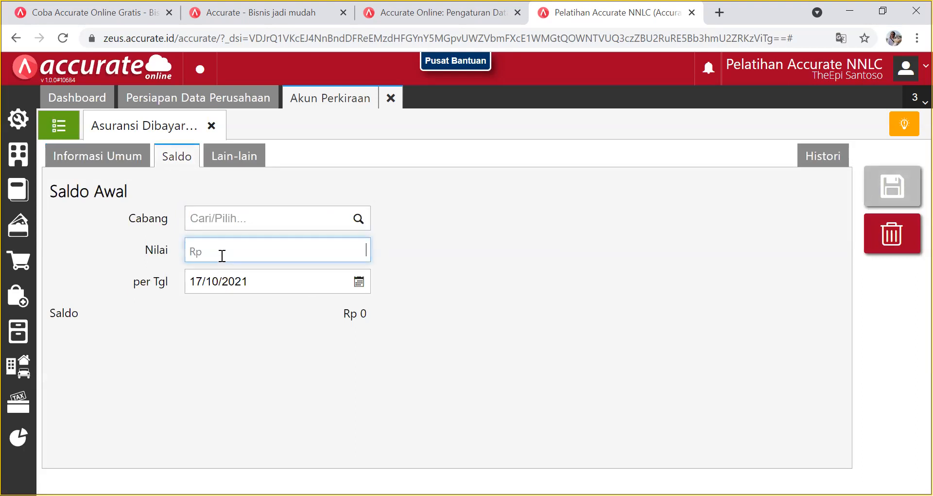
{"action": "type", "text": "18000000"}
{"action": "key", "text": "alt+Tab"}
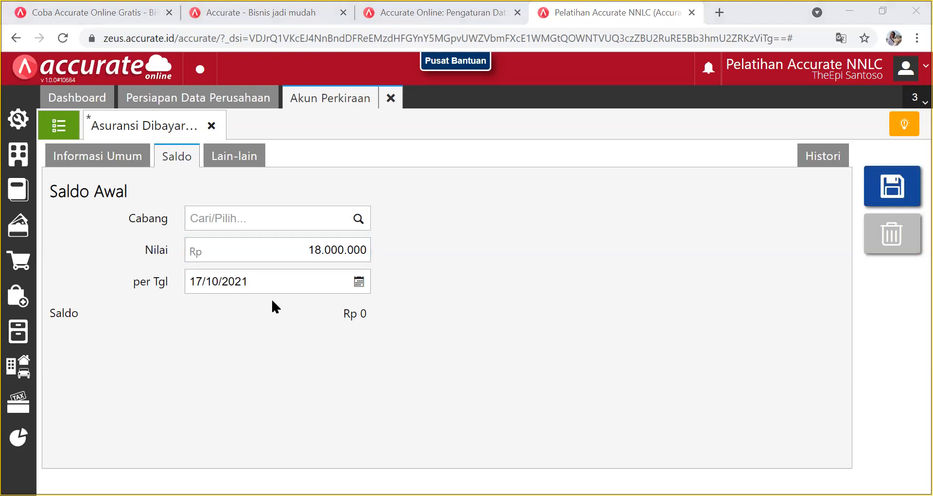
Date the opening balance 31/12/2017 and save the account.
{"action": "left_click", "coordinate": [359, 282]}
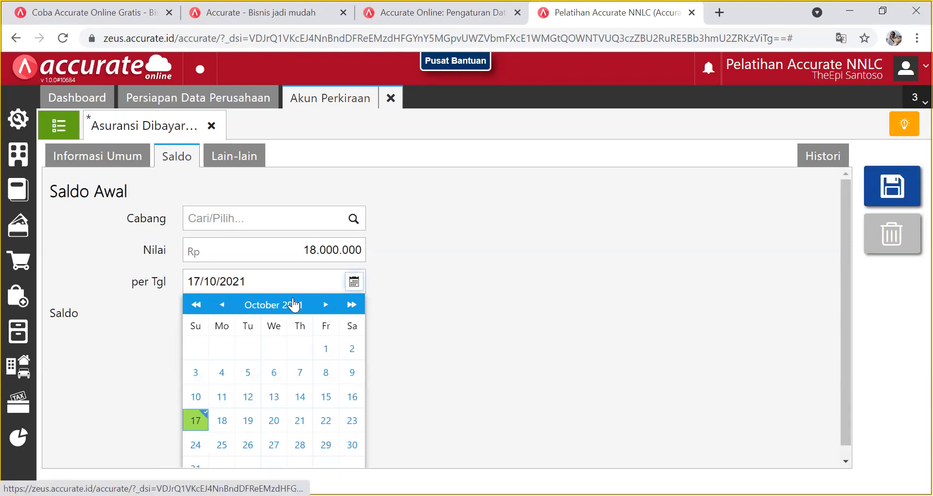
{"action": "left_click", "coordinate": [325, 305]}
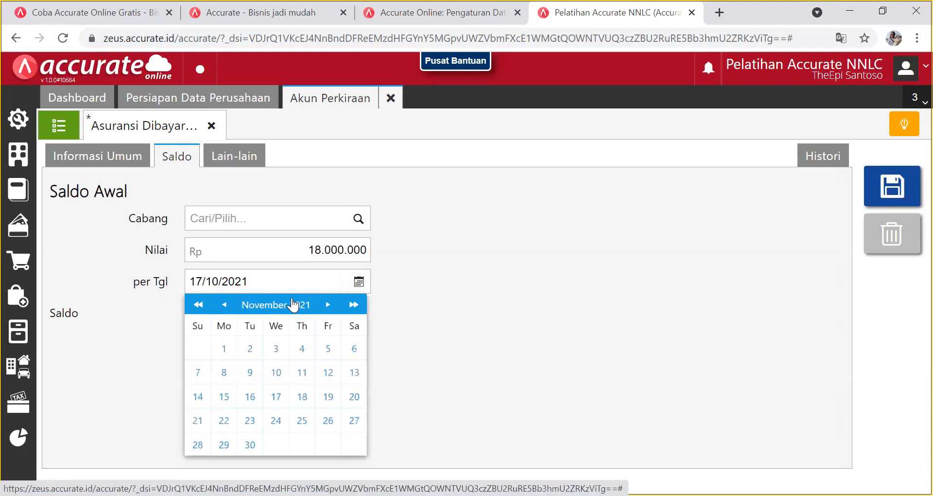
{"action": "left_click", "coordinate": [326, 304]}
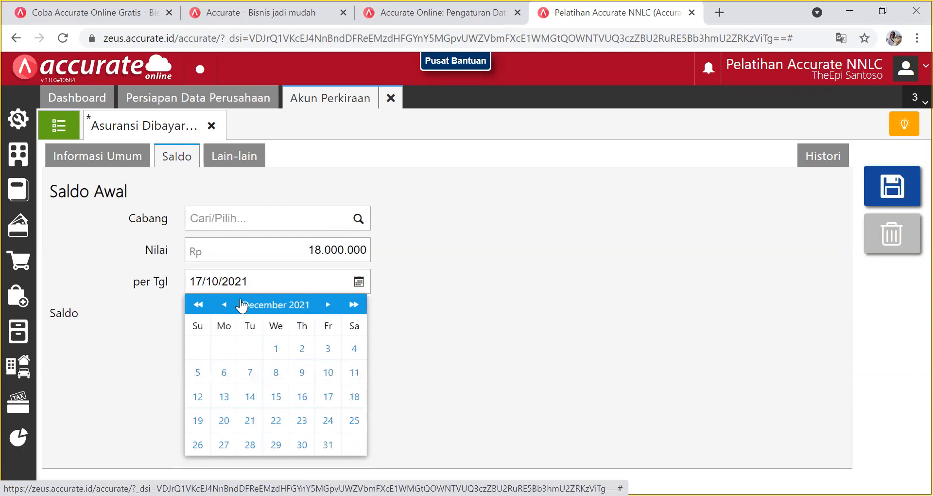
{"action": "left_click", "coordinate": [198, 304]}
{"action": "left_click", "coordinate": [198, 305]}
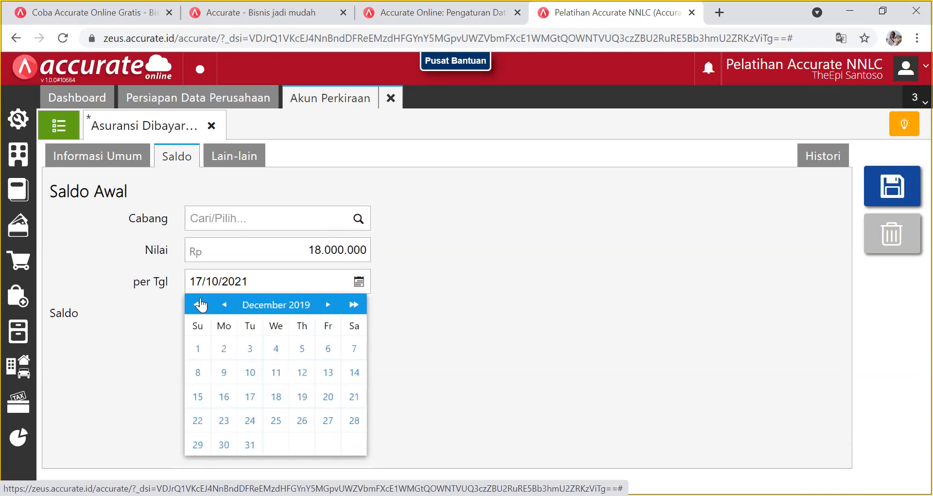
{"action": "left_click", "coordinate": [198, 304]}
{"action": "left_click", "coordinate": [199, 305]}
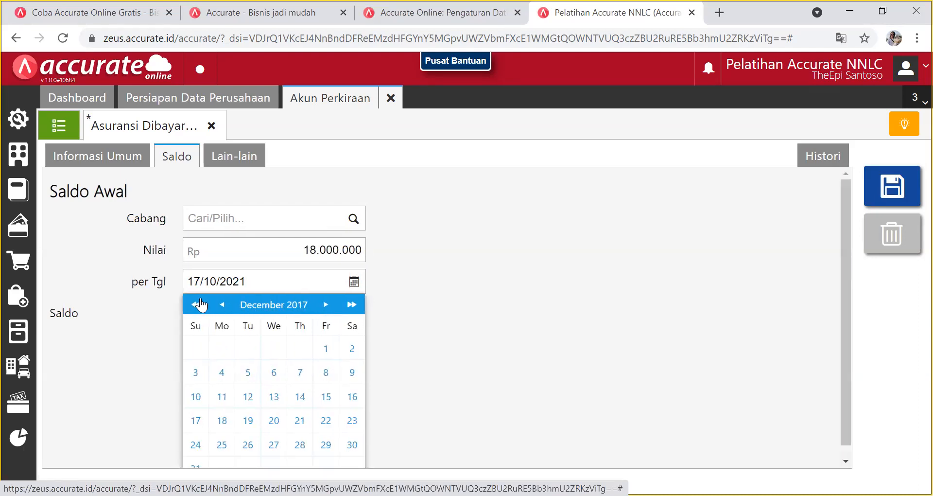
{"action": "left_click", "coordinate": [199, 464]}
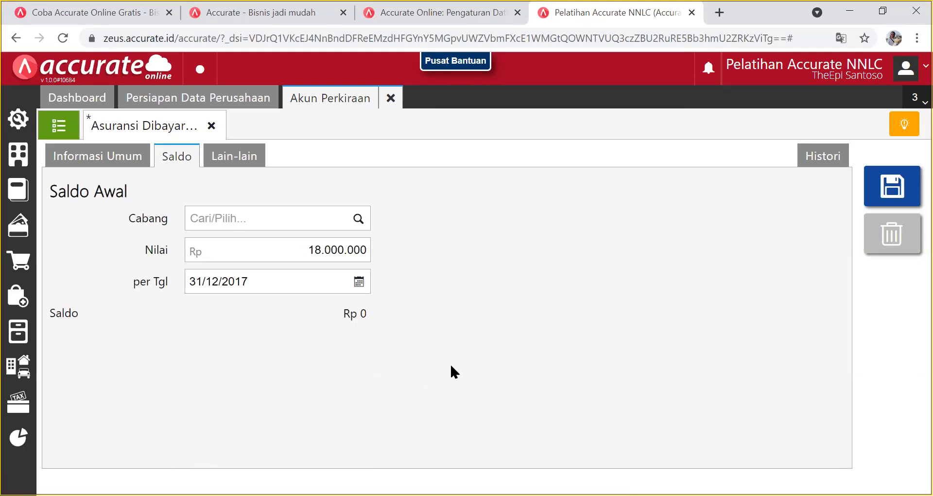
{"action": "left_click", "coordinate": [893, 192]}
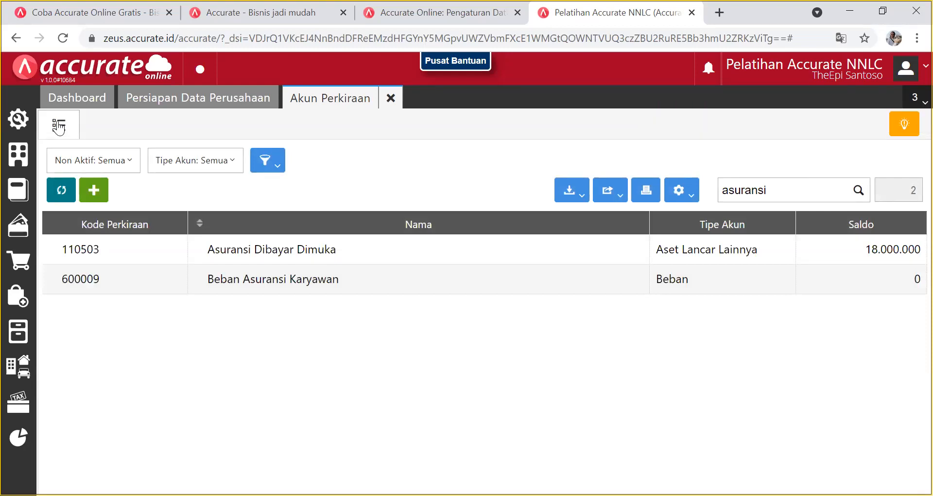
Clear the 'asuransi' search and scroll to Aset Lancar Lainnya, now showing 18.000.000.
{"action": "left_click", "coordinate": [815, 186]}
{"action": "key", "text": "BackSpace"}
{"action": "key", "text": "BackSpace"}
{"action": "key", "text": "BackSpace"}
{"action": "key", "text": "BackSpace"}
{"action": "key", "text": "BackSpace"}
{"action": "key", "text": "BackSpace"}
{"action": "key", "text": "BackSpace"}
{"action": "key", "text": "BackSpace"}
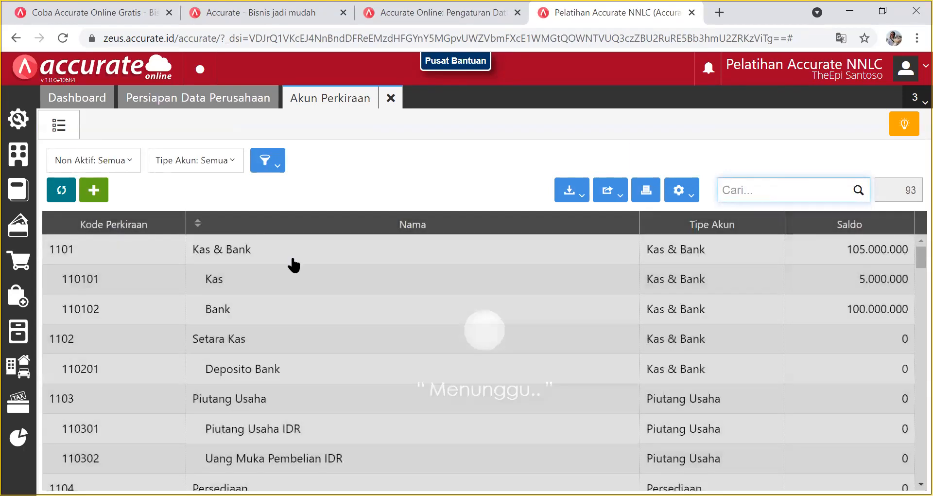
{"action": "scroll", "coordinate": [534, 331], "scroll_direction": "down", "scroll_amount": 6}
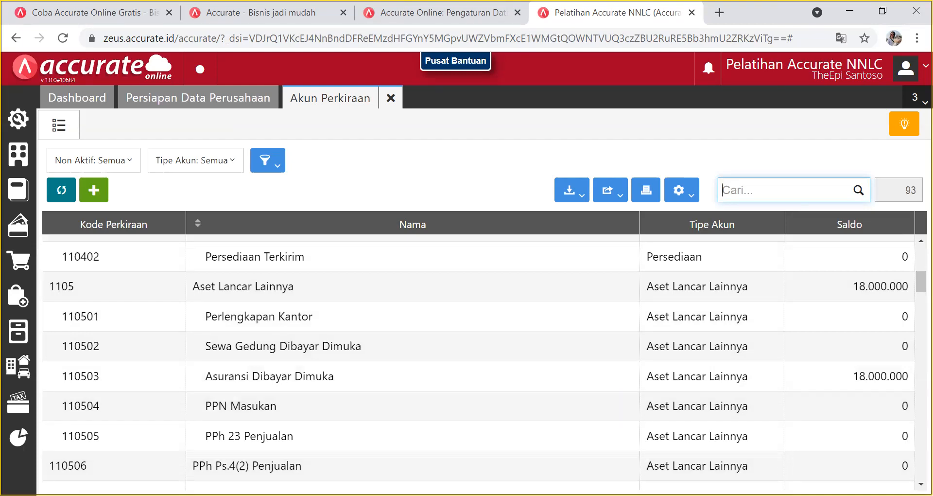
{"action": "key", "text": "alt+Tab"}
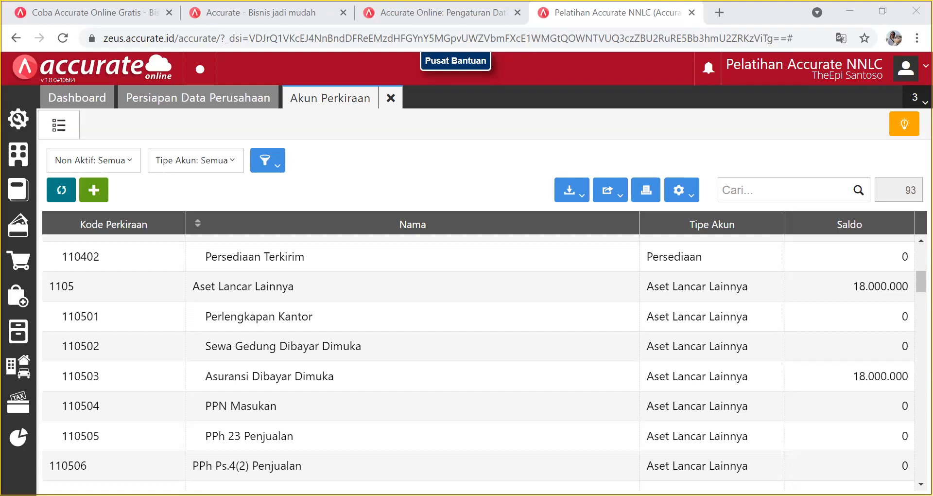
{"action": "left_click", "coordinate": [100, 138]}
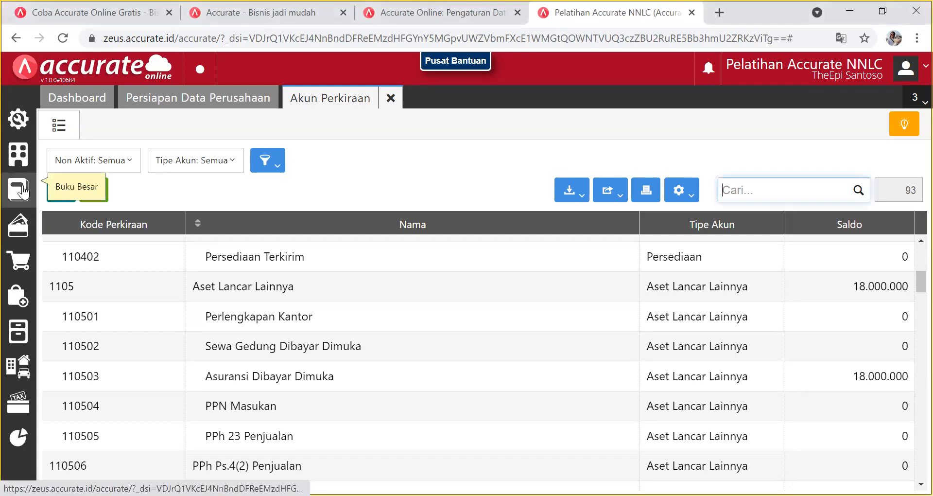
{"action": "left_click", "coordinate": [23, 192]}
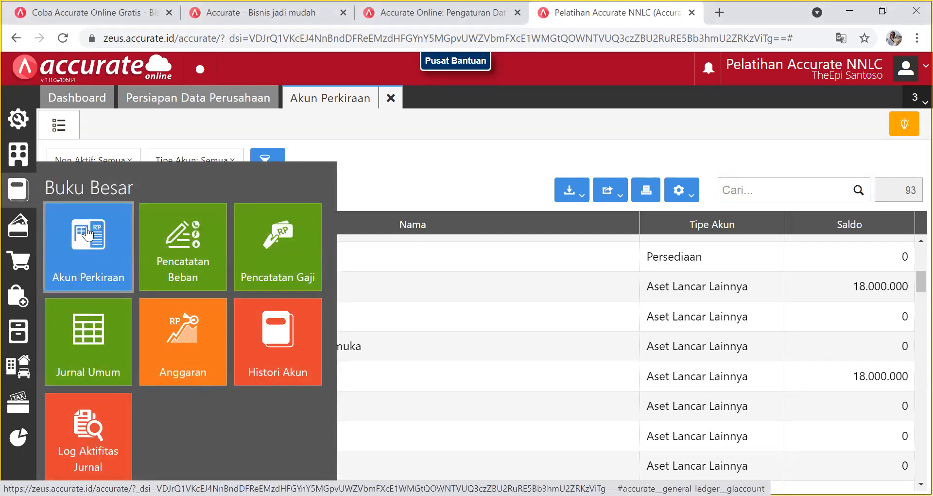
{"action": "left_click", "coordinate": [87, 234]}
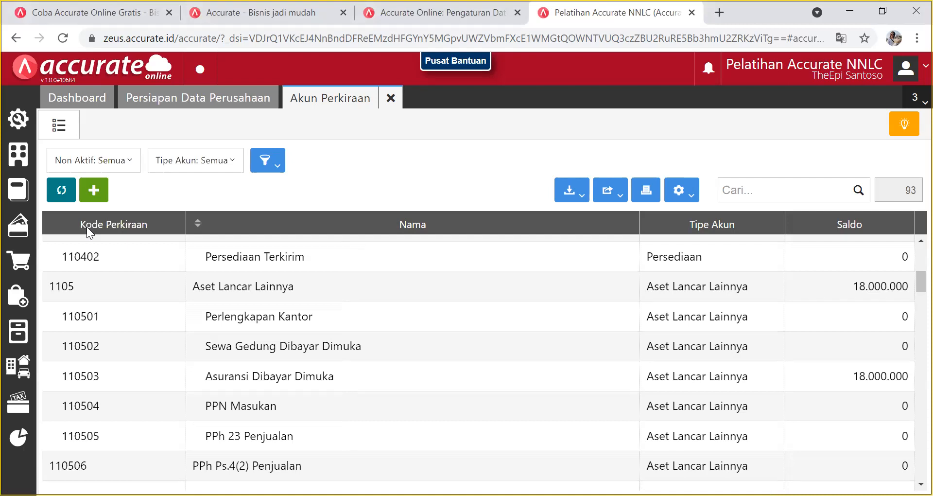
{"action": "scroll", "coordinate": [279, 300], "scroll_direction": "up", "scroll_amount": 5}
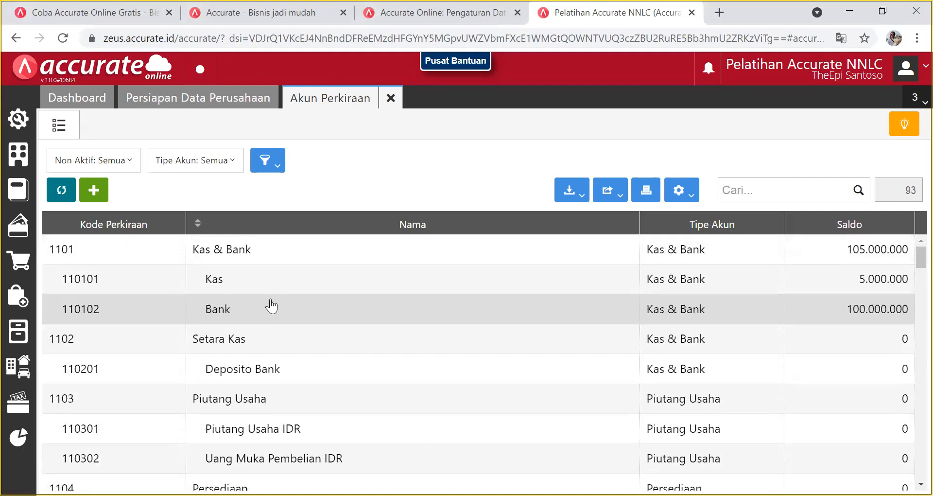
{"action": "double_click", "coordinate": [229, 277]}
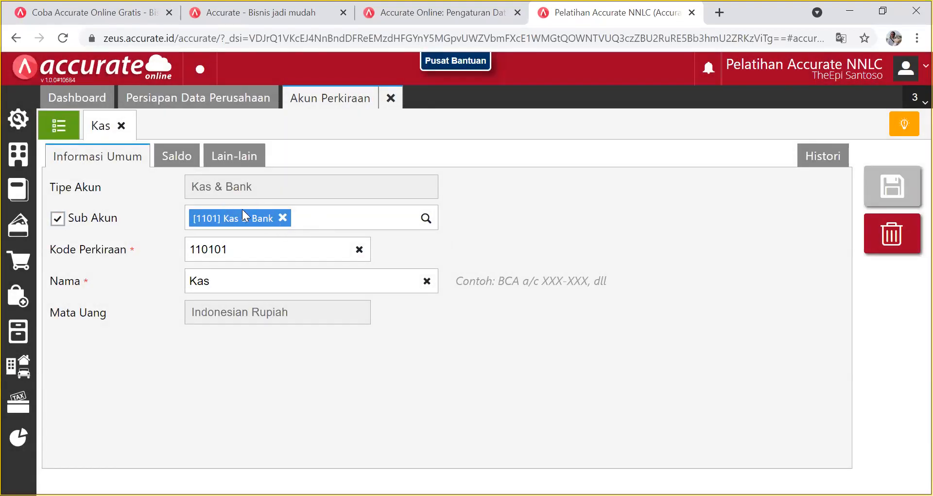
{"action": "left_click", "coordinate": [227, 281]}
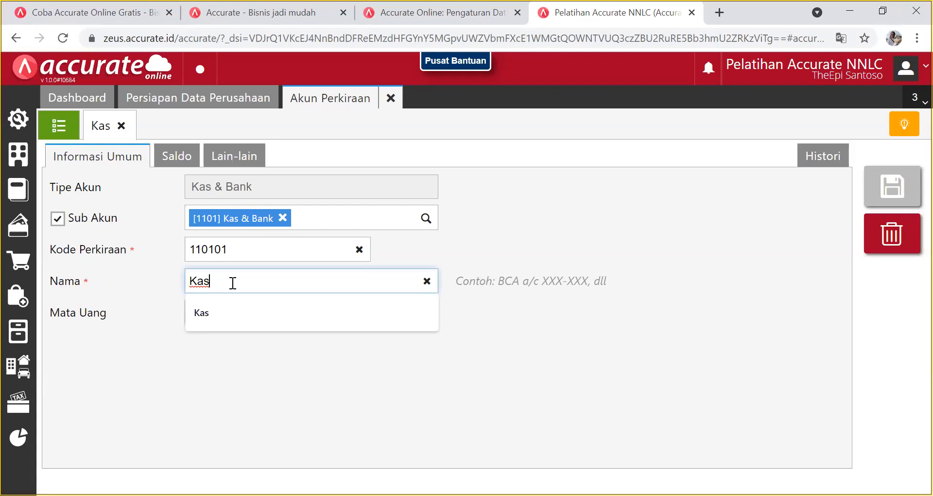
{"action": "left_click", "coordinate": [253, 366]}
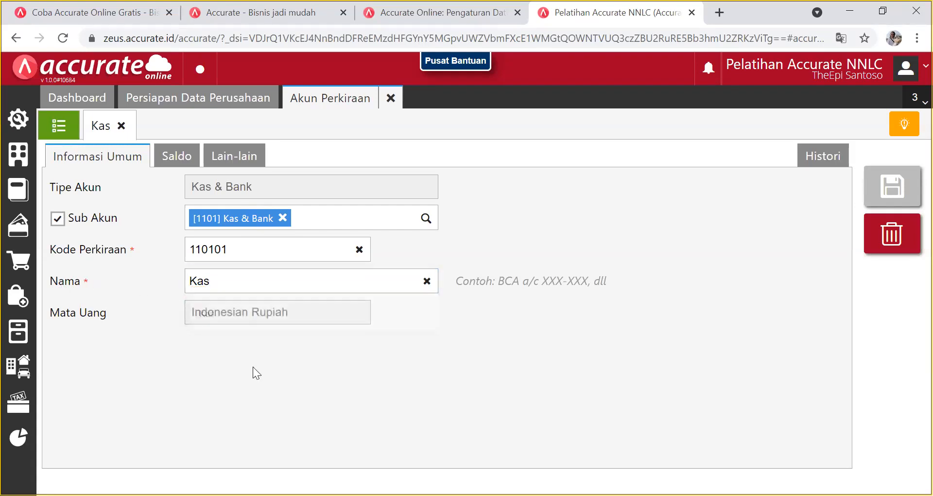
{"action": "left_click", "coordinate": [177, 158]}
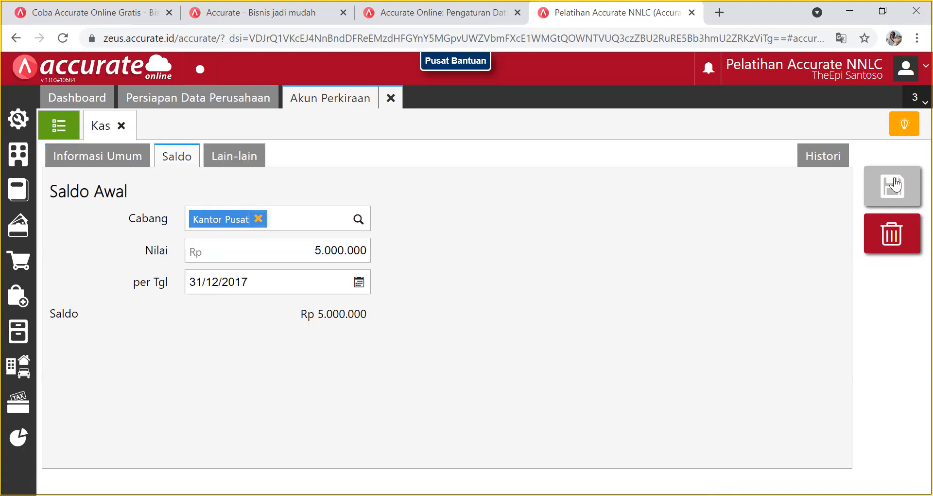
{"action": "left_click", "coordinate": [122, 127]}
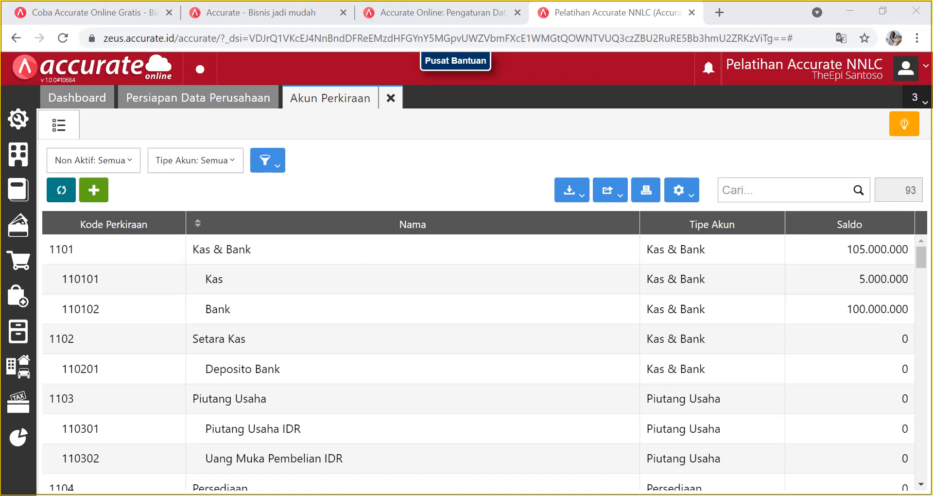
Search for 'asuransi' and open Asuransi Dibayar Dimuka.
{"action": "scroll", "coordinate": [229, 467], "scroll_direction": "down", "scroll_amount": 10}
{"action": "scroll", "coordinate": [229, 427], "scroll_direction": "up", "scroll_amount": 10}
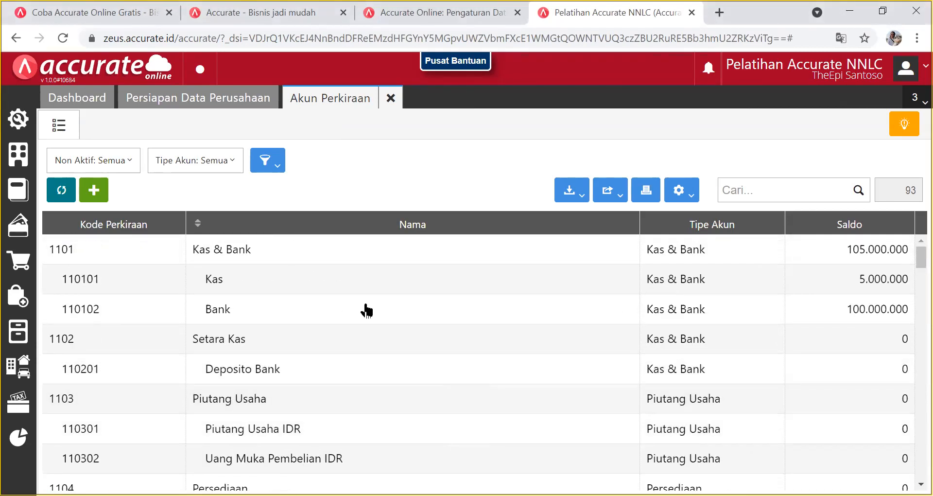
{"action": "left_click", "coordinate": [776, 196]}
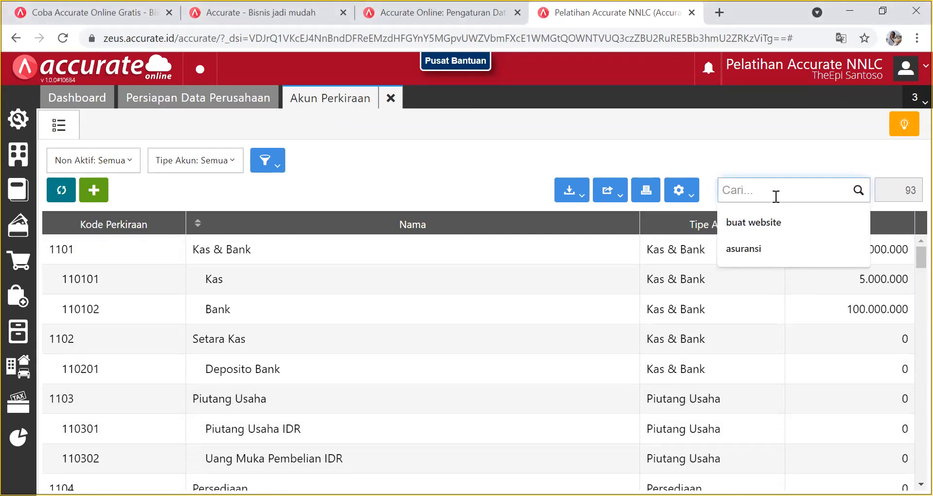
{"action": "type", "text": "asuransi"}
{"action": "key", "text": "Return"}
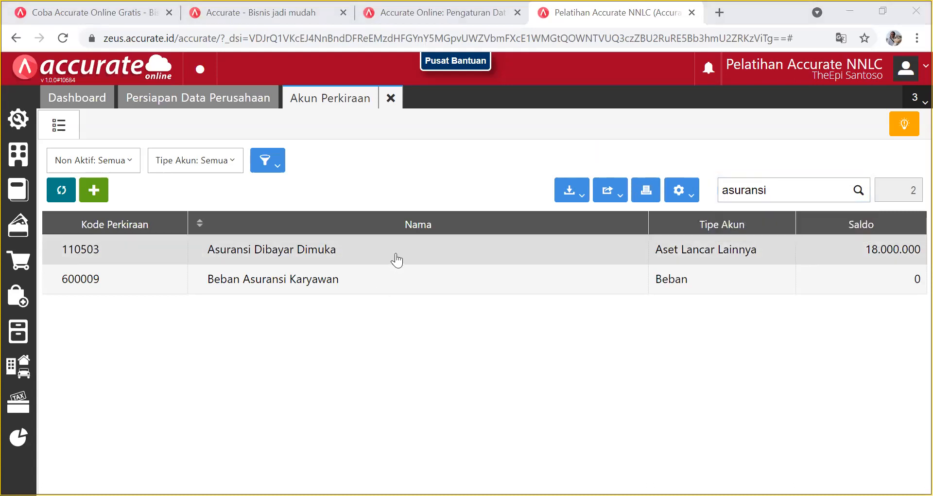
{"action": "left_click", "coordinate": [414, 258]}
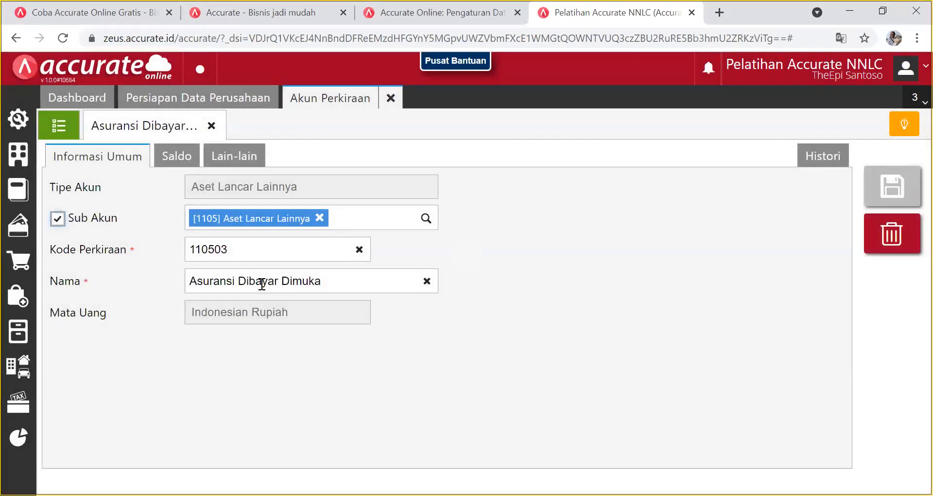
Confirm its 18.000.000 opening balance, save, and close the account form.
{"action": "left_click", "coordinate": [173, 160]}
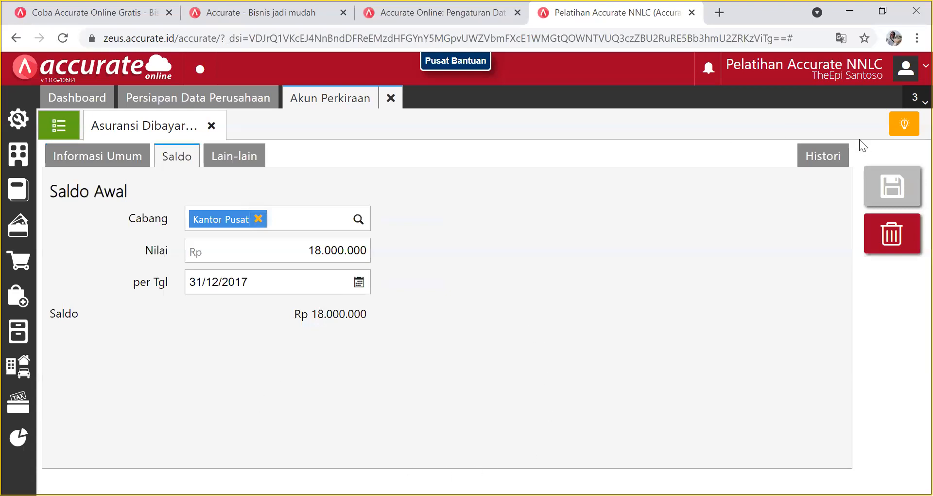
{"action": "left_click", "coordinate": [883, 187]}
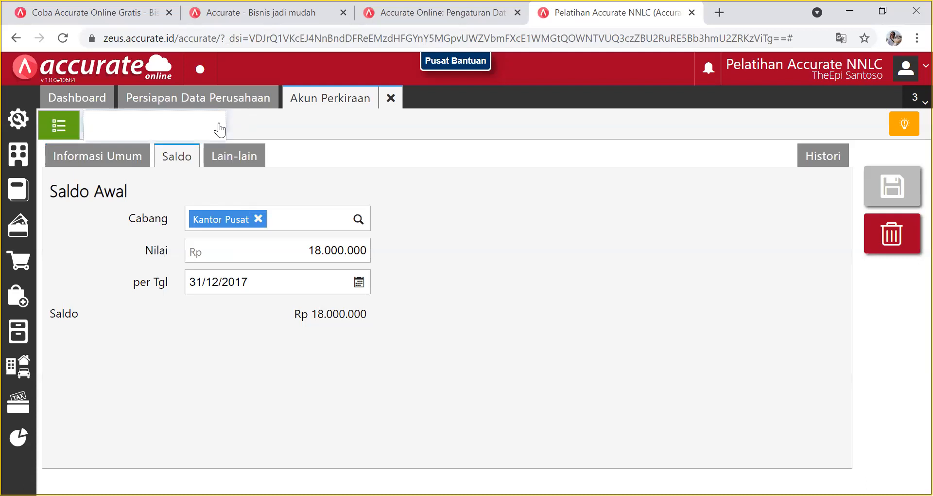
{"action": "left_click", "coordinate": [212, 126]}
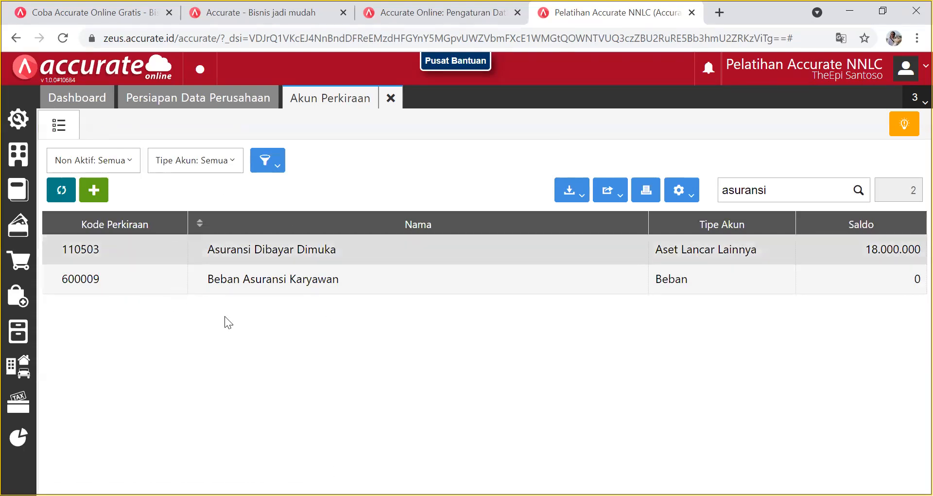
Replace the 'asuransi' search with 'hutang' in the account list.
{"action": "double_click", "coordinate": [787, 195]}
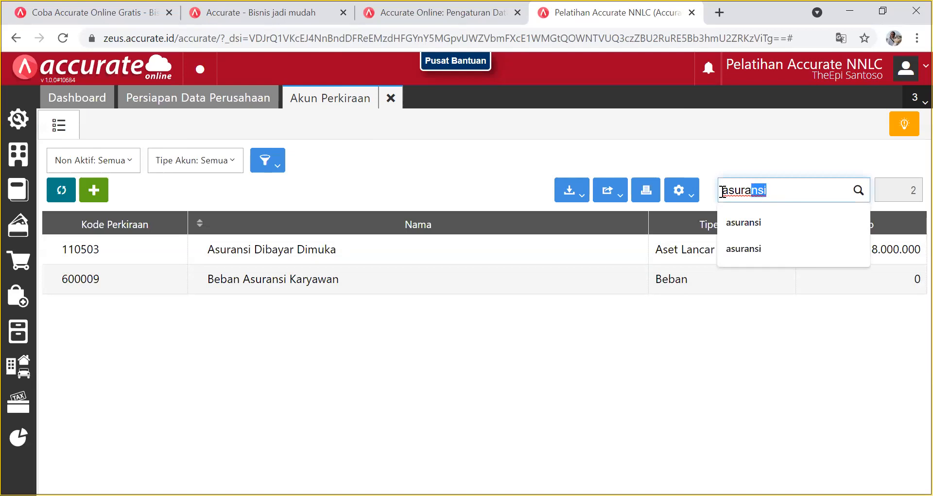
{"action": "key", "text": "BackSpace"}
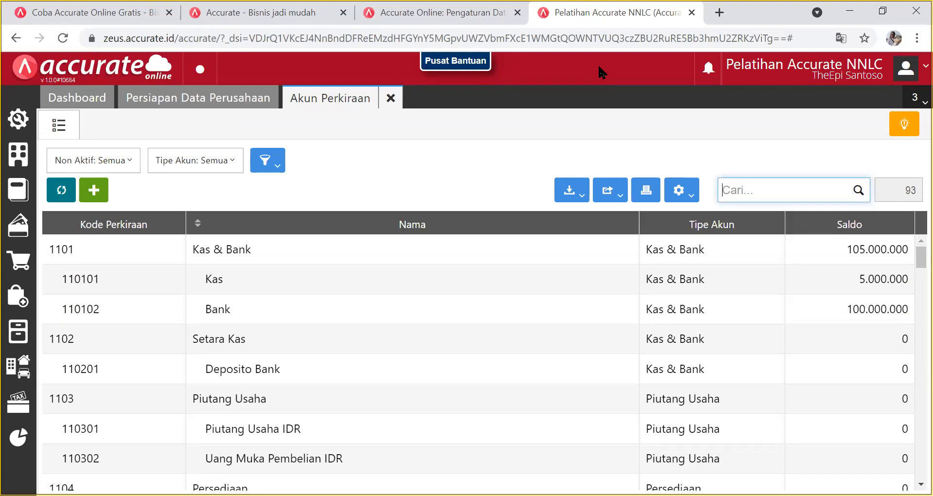
{"action": "scroll", "coordinate": [402, 270], "scroll_direction": "down", "scroll_amount": 7}
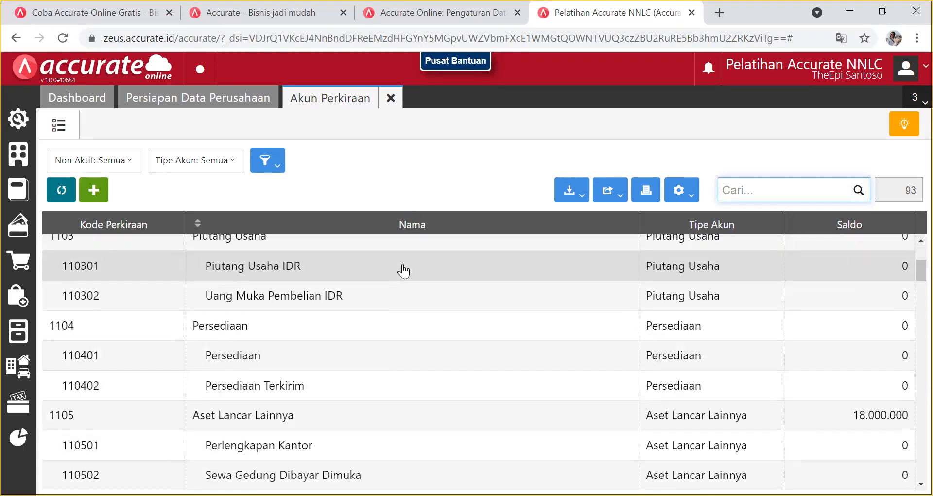
{"action": "left_click", "coordinate": [760, 188]}
{"action": "type", "text": "hutang"}
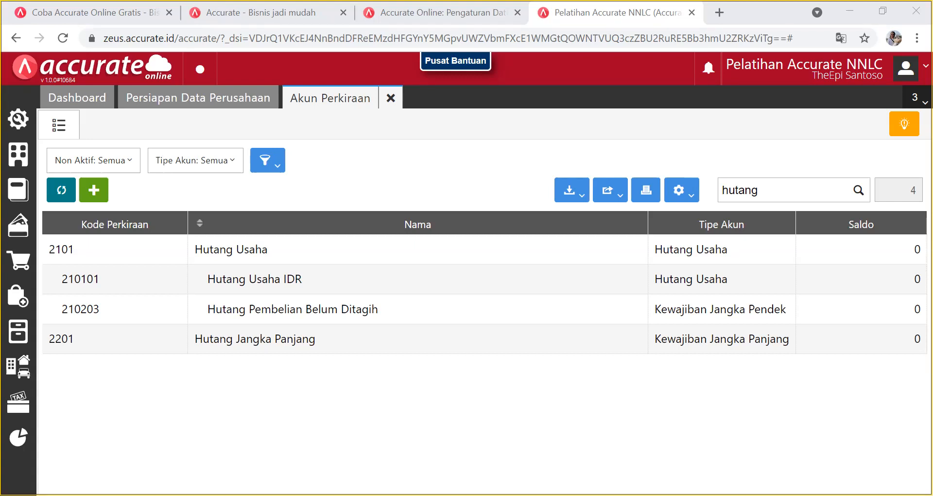
Trim the last letter of the search and start a blank Data Baru account form.
{"action": "left_click", "coordinate": [758, 190]}
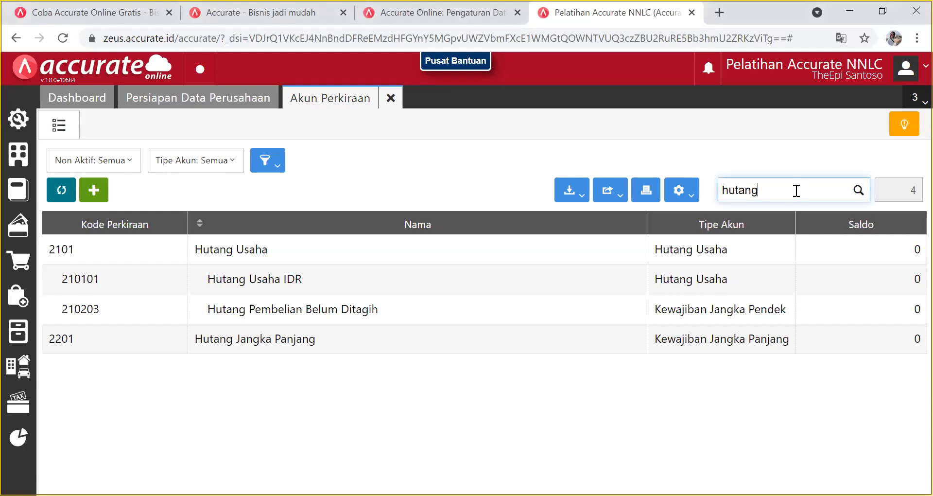
{"action": "key", "text": "BackSpace"}
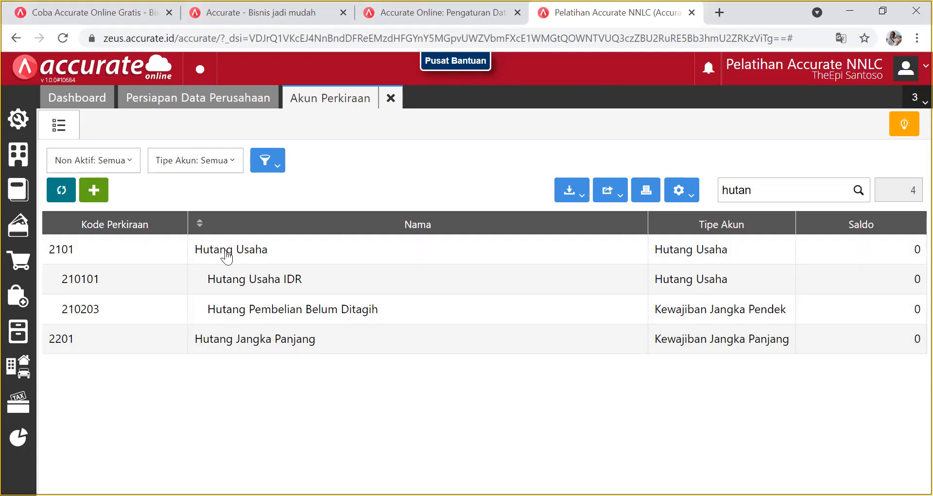
{"action": "left_click", "coordinate": [92, 191]}
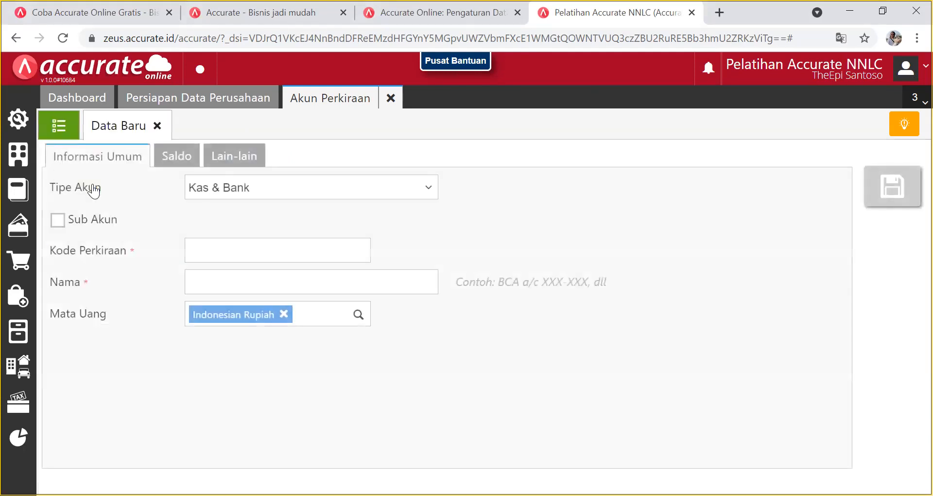
Set the account type to Kewajiban Jangka Pendek and clear the trial code 21.
{"action": "left_click", "coordinate": [356, 189]}
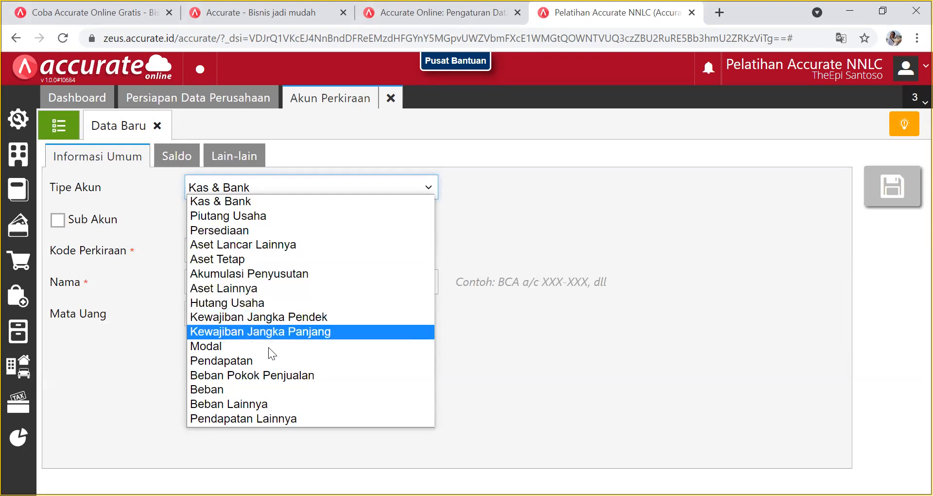
{"action": "left_click", "coordinate": [278, 319]}
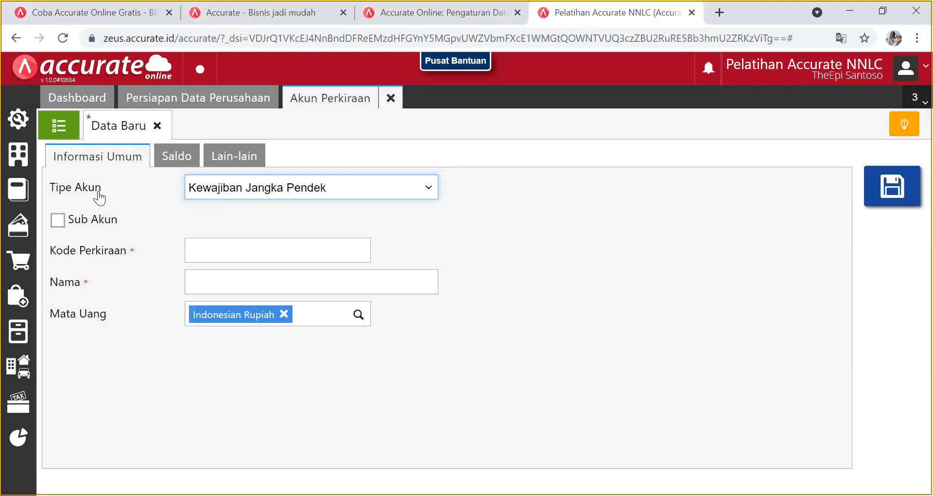
{"action": "left_click", "coordinate": [198, 246]}
{"action": "type", "text": "21"}
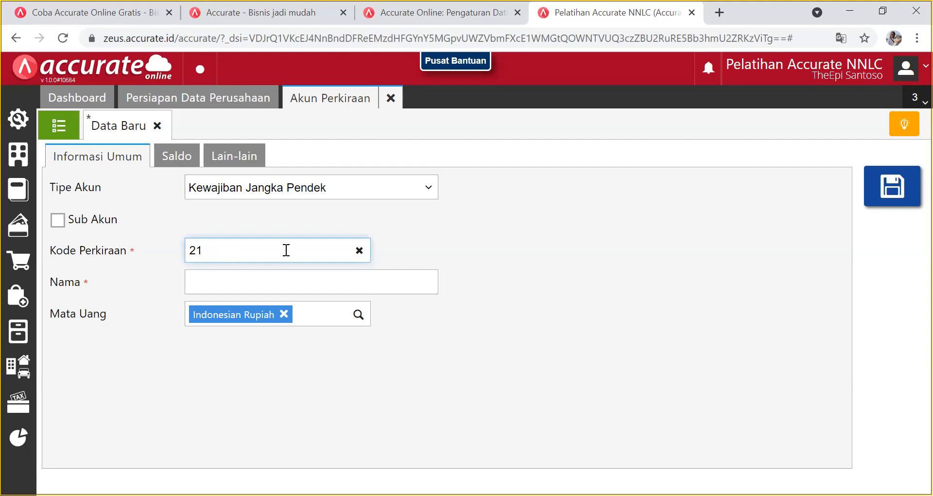
{"action": "left_click", "coordinate": [358, 250]}
Make it a sub-account of 2102 Kewajiban Jangka Pendek Lainnya.
{"action": "left_click", "coordinate": [58, 220]}
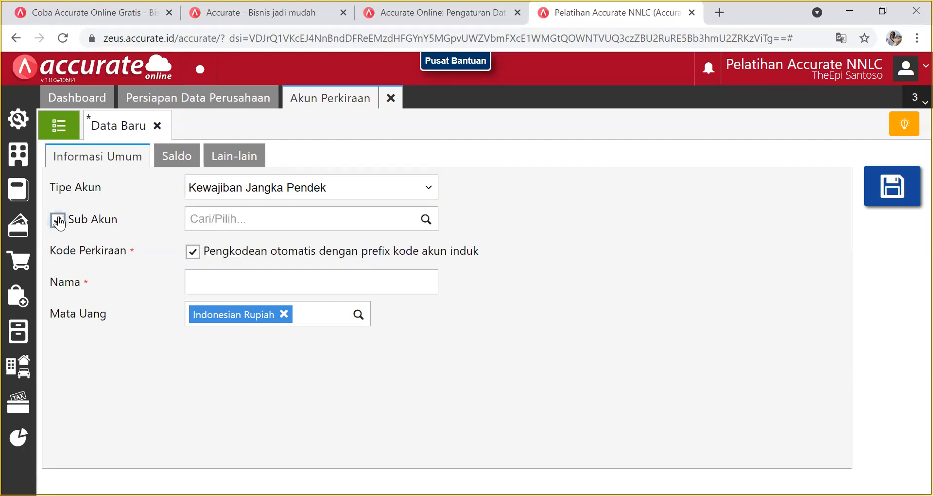
{"action": "left_click", "coordinate": [424, 220]}
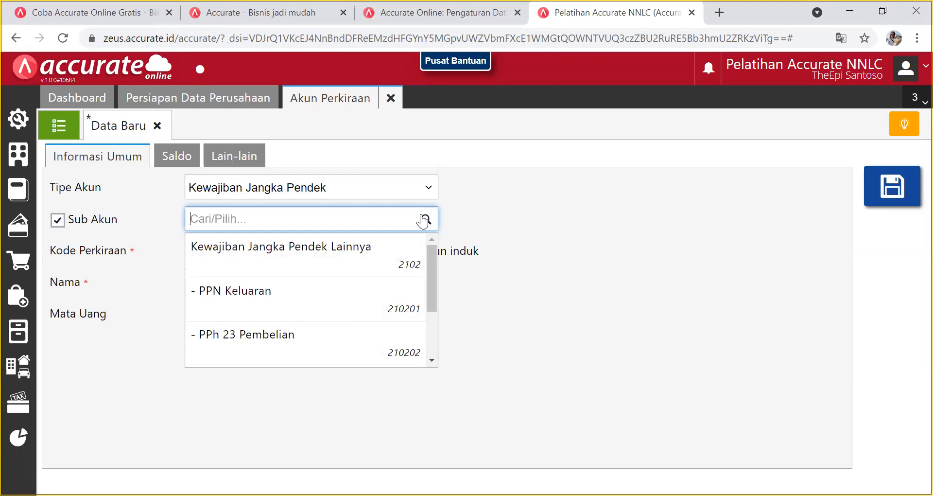
{"action": "left_click", "coordinate": [431, 360]}
{"action": "left_click", "coordinate": [428, 361]}
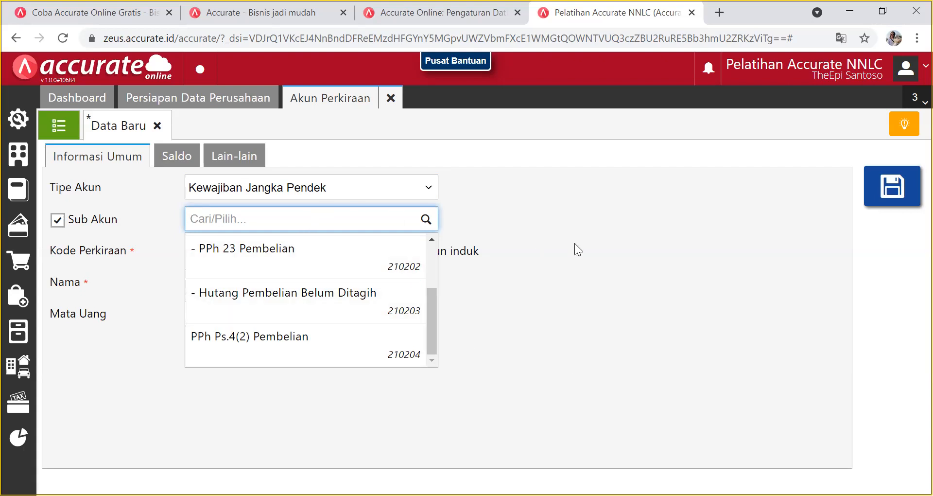
{"action": "scroll", "coordinate": [434, 251], "scroll_direction": "up", "scroll_amount": 3}
{"action": "left_click", "coordinate": [407, 252]}
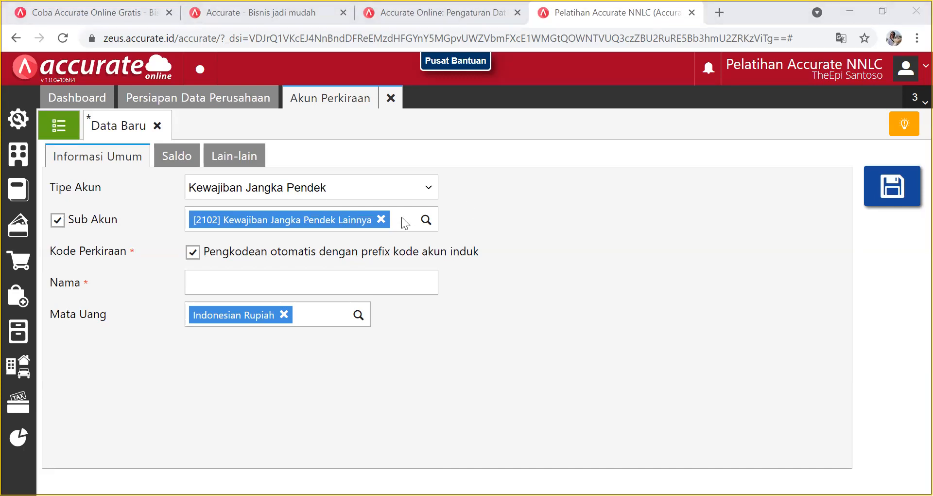
{"action": "left_click", "coordinate": [427, 188]}
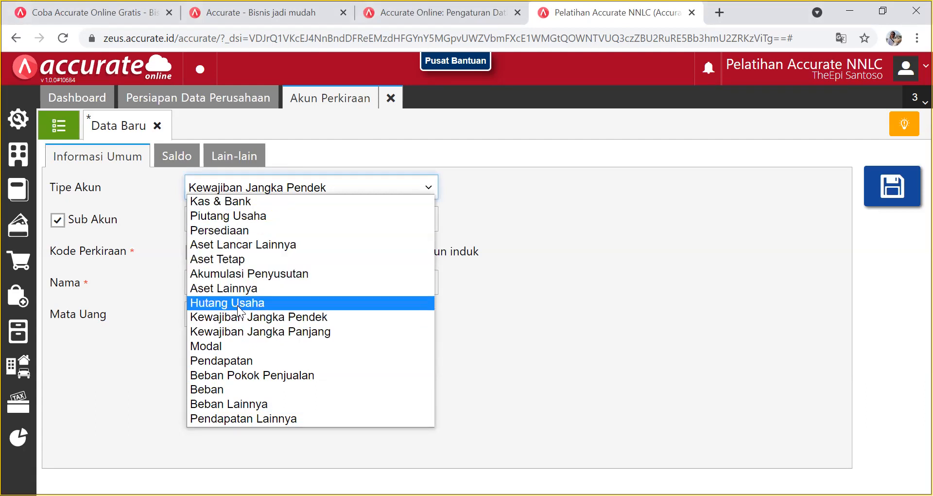
Reconfirm the Kewajiban Jangka Pendek type, automatic coding, and parent 2102 Kewajiban Jangka Pendek Lainnya.
{"action": "left_click", "coordinate": [241, 318]}
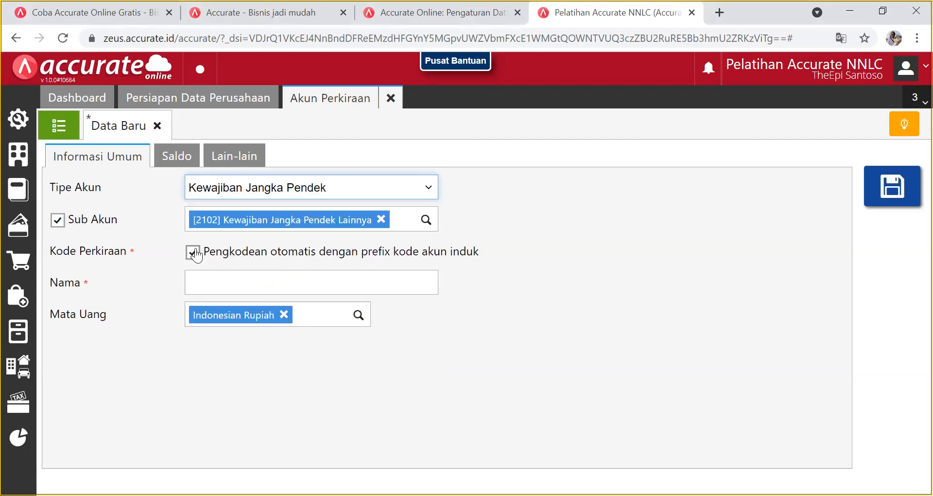
{"action": "left_click", "coordinate": [194, 252]}
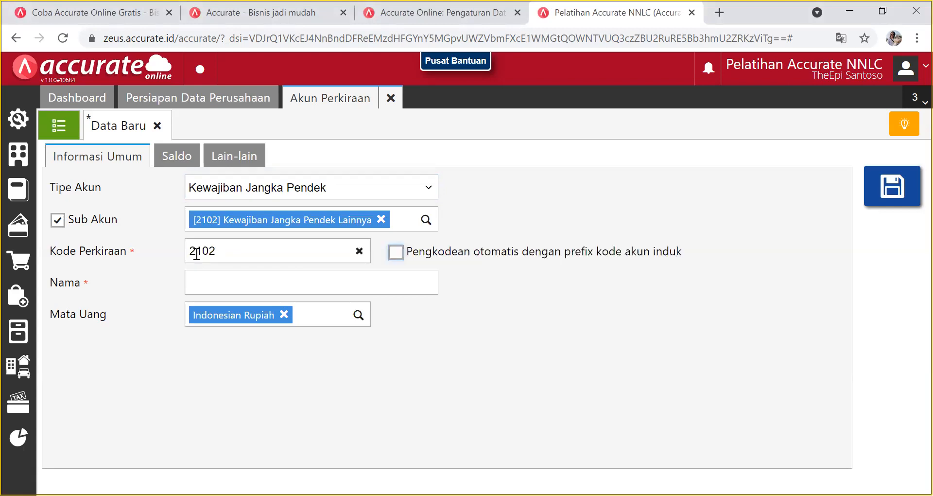
{"action": "left_click", "coordinate": [359, 250]}
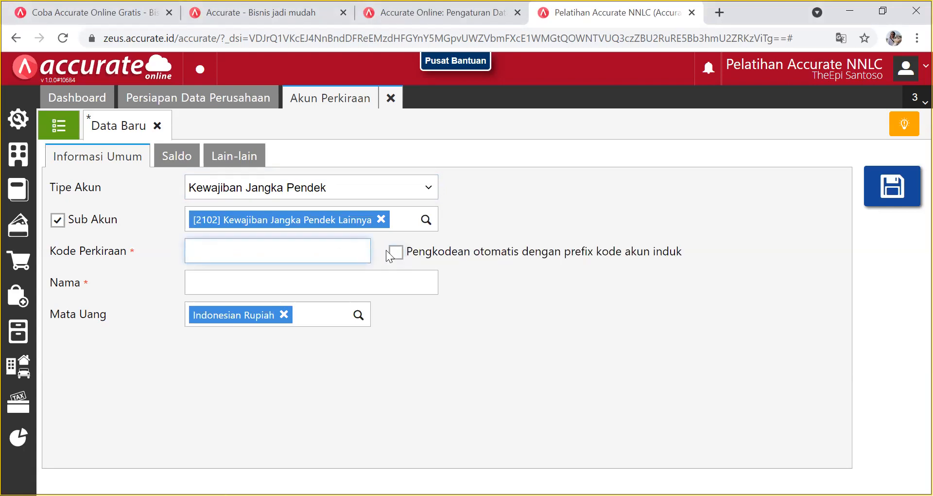
{"action": "left_click", "coordinate": [58, 220]}
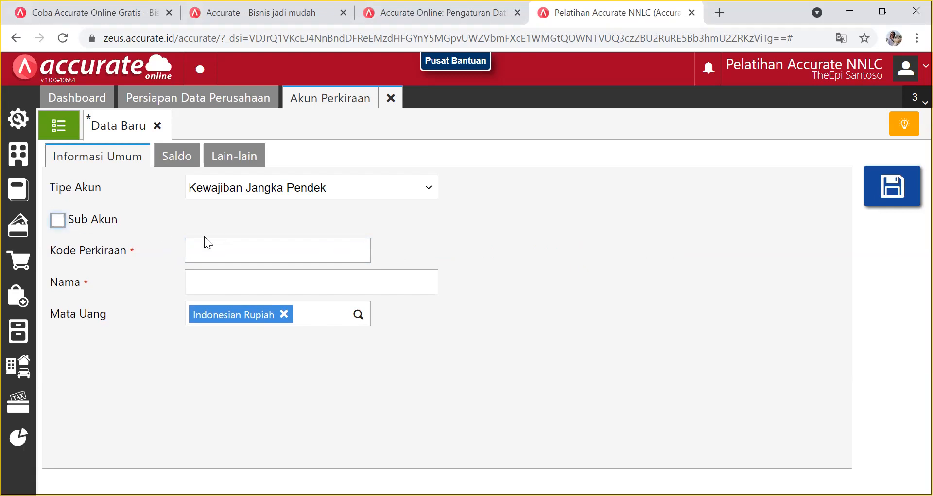
{"action": "left_click", "coordinate": [67, 220]}
{"action": "left_click", "coordinate": [425, 223]}
{"action": "left_click", "coordinate": [314, 246]}
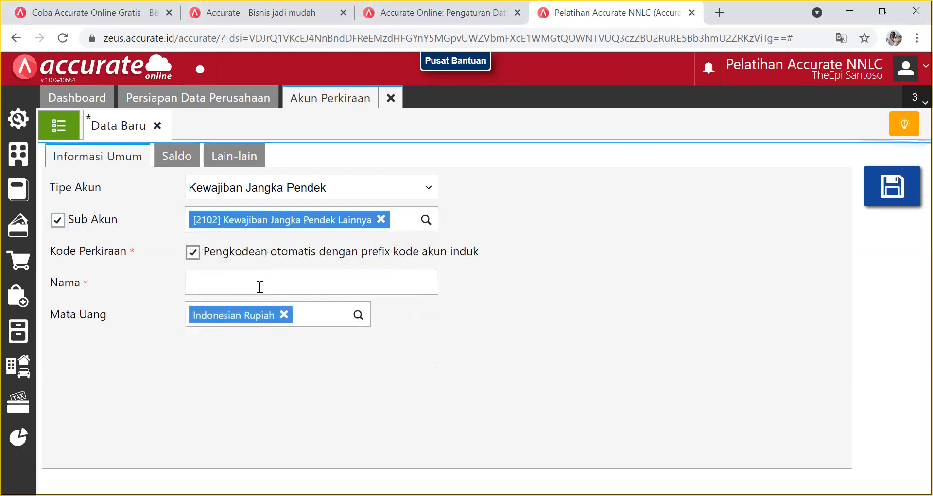
Name the account 'Hutang Biaya' and bring up its opening balance fields.
{"action": "left_click", "coordinate": [272, 284]}
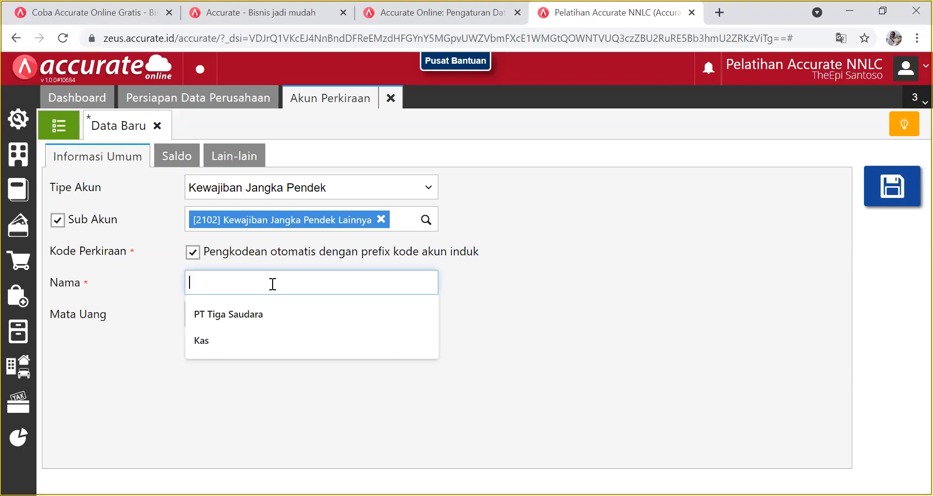
{"action": "type", "text": "Hutang Biaya"}
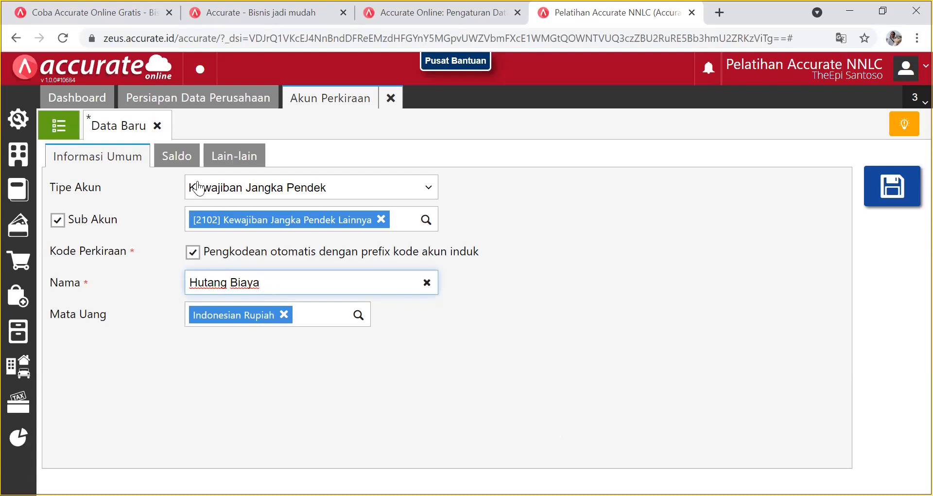
{"action": "left_click", "coordinate": [182, 159]}
{"action": "left_click", "coordinate": [220, 256]}
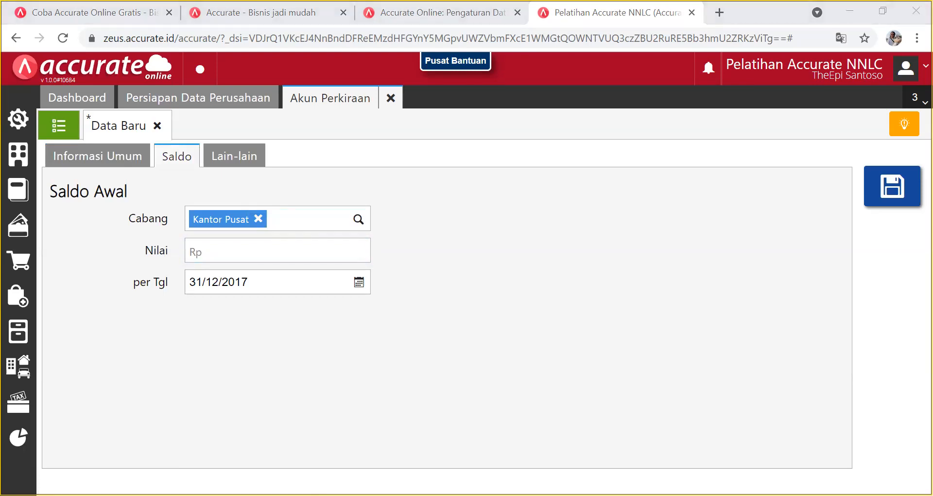
Enter 6.500.000 as the Hutang Biaya opening balance in Nilai.
{"action": "key", "text": "alt+Tab"}
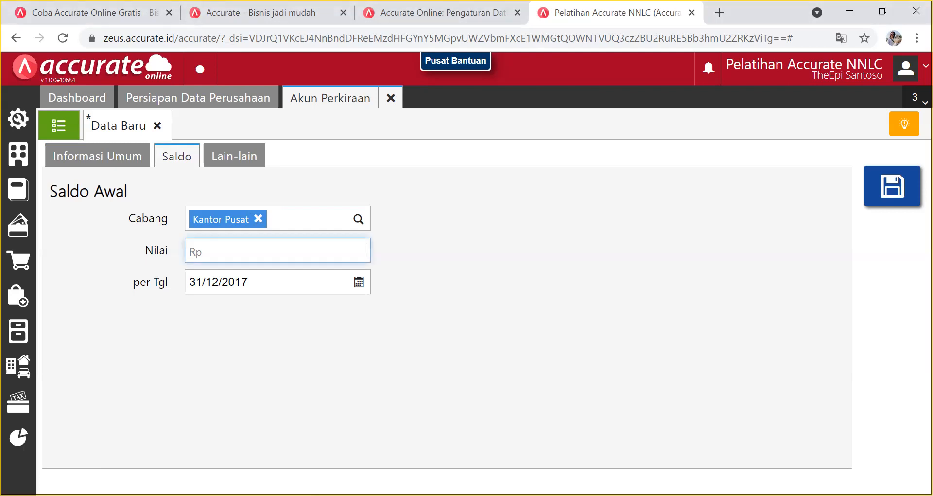
{"action": "type", "text": "650"}
{"action": "left_click", "coordinate": [496, 348]}
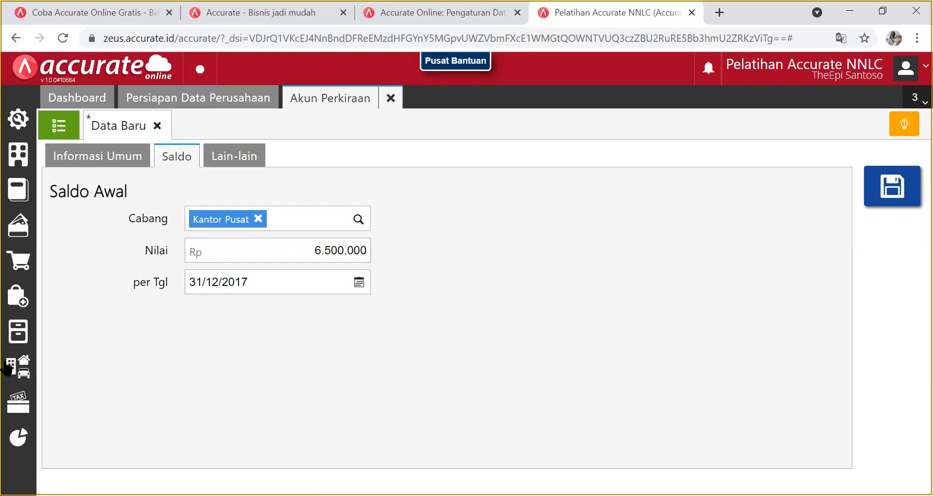
Review Hutang Biaya's parent account and name unchanged, then save the account.
{"action": "left_click", "coordinate": [86, 166]}
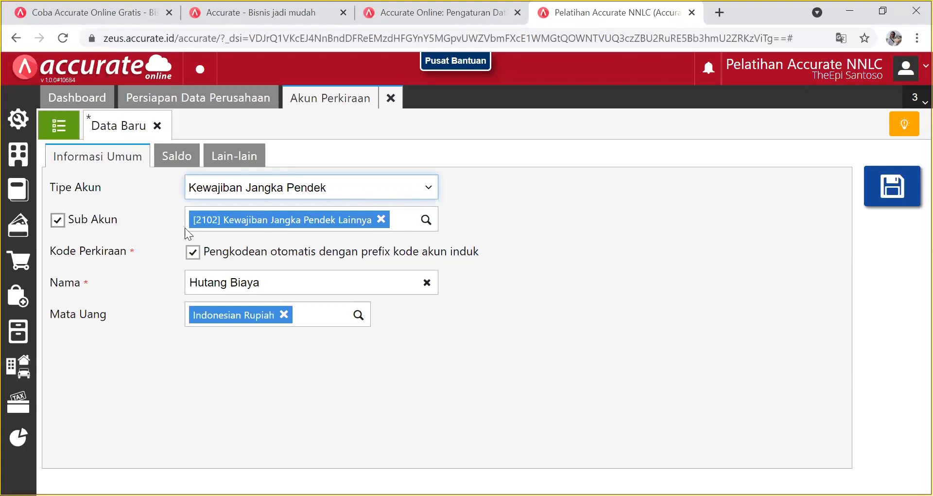
{"action": "left_click", "coordinate": [425, 220]}
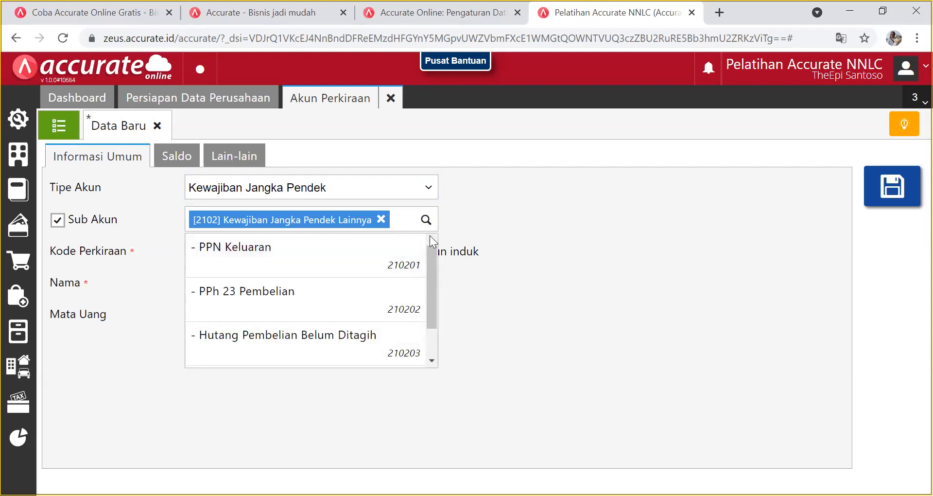
{"action": "left_click", "coordinate": [600, 244]}
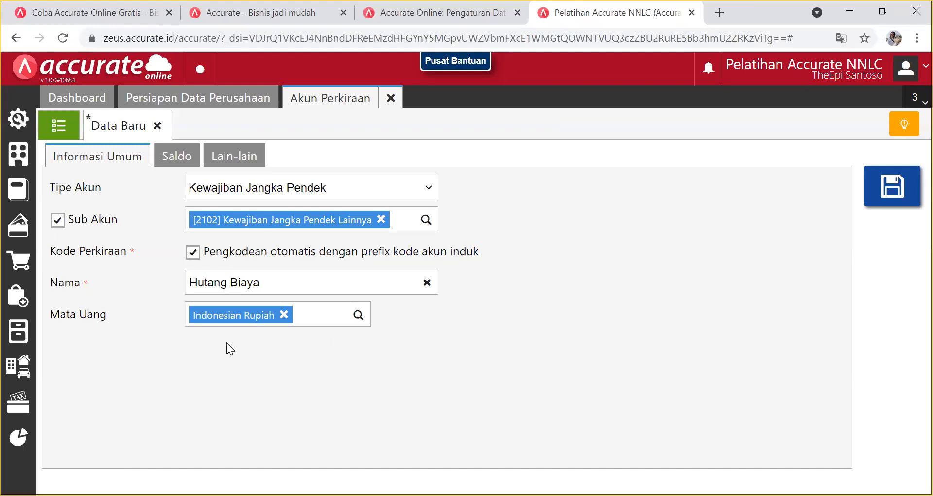
{"action": "left_click", "coordinate": [309, 283]}
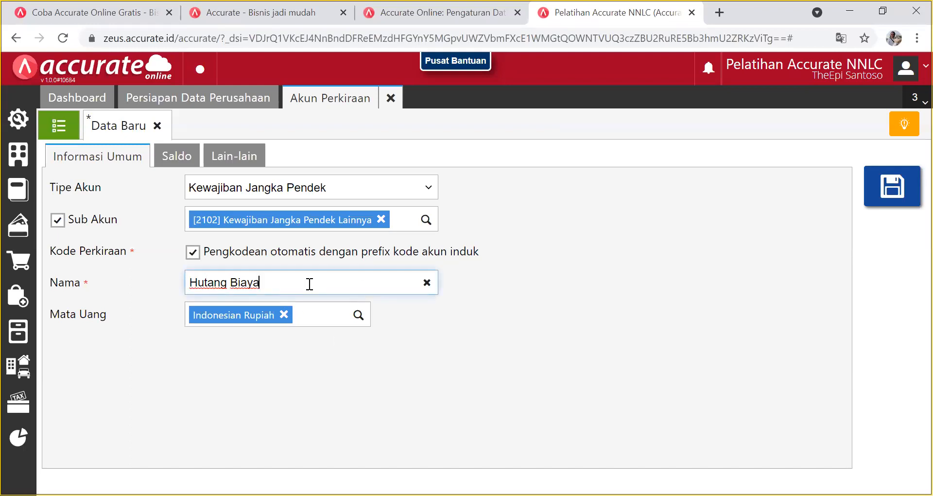
{"action": "left_click", "coordinate": [178, 165]}
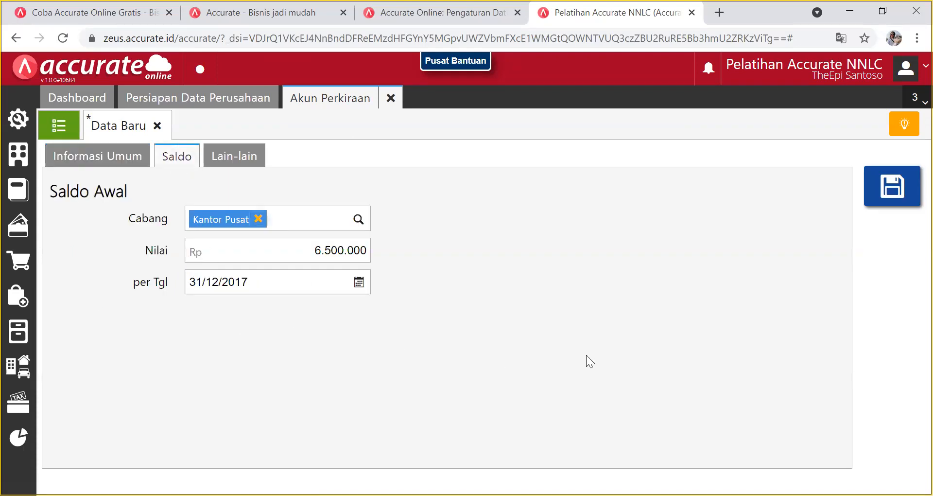
{"action": "left_click", "coordinate": [886, 201]}
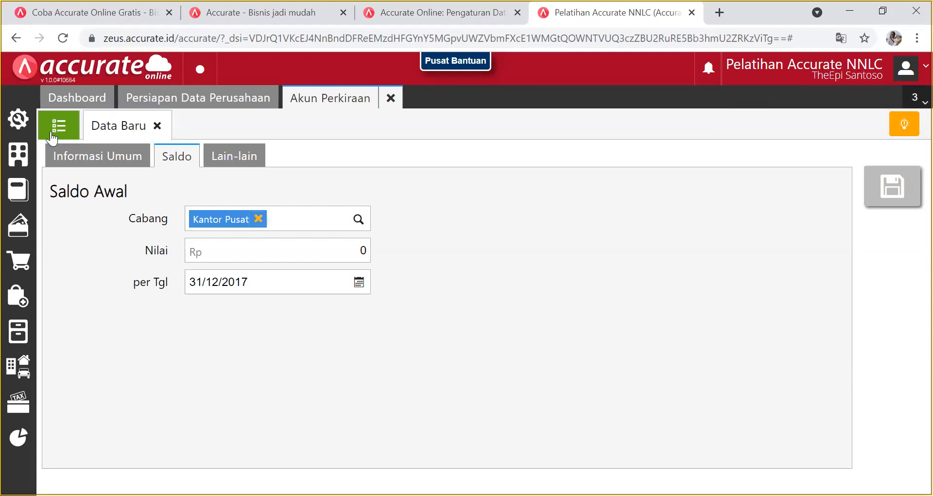
Clear the 'hutan' filter in the account list and scroll to Hutang Biaya 210205 under 2102.
{"action": "left_click", "coordinate": [73, 136]}
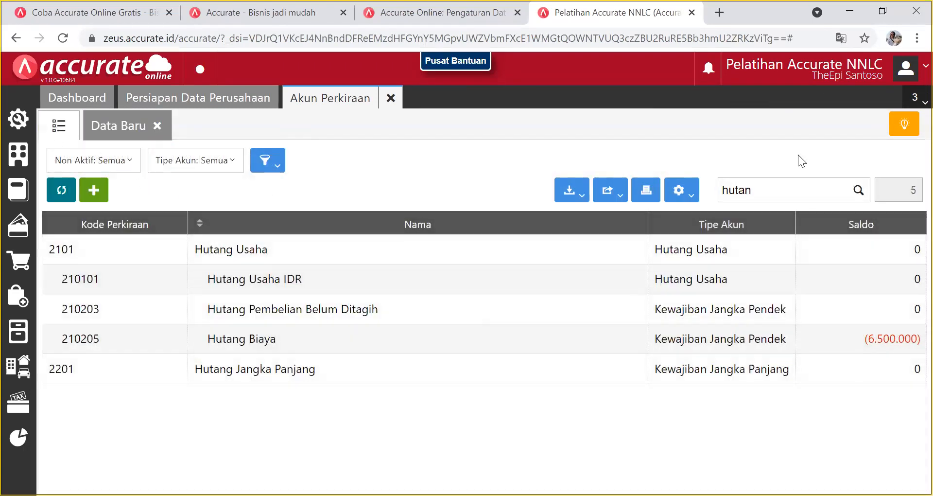
{"action": "left_click", "coordinate": [777, 187]}
{"action": "key", "text": "BackSpace"}
{"action": "key", "text": "BackSpace"}
{"action": "key", "text": "BackSpace"}
{"action": "key", "text": "BackSpace"}
{"action": "key", "text": "BackSpace"}
{"action": "scroll", "coordinate": [583, 322], "scroll_direction": "down", "scroll_amount": 10}
{"action": "scroll", "coordinate": [583, 321], "scroll_direction": "down", "scroll_amount": 3}
{"action": "scroll", "coordinate": [583, 321], "scroll_direction": "up", "scroll_amount": 10}
{"action": "scroll", "coordinate": [583, 322], "scroll_direction": "down", "scroll_amount": 12}
{"action": "scroll", "coordinate": [583, 321], "scroll_direction": "down", "scroll_amount": 5}
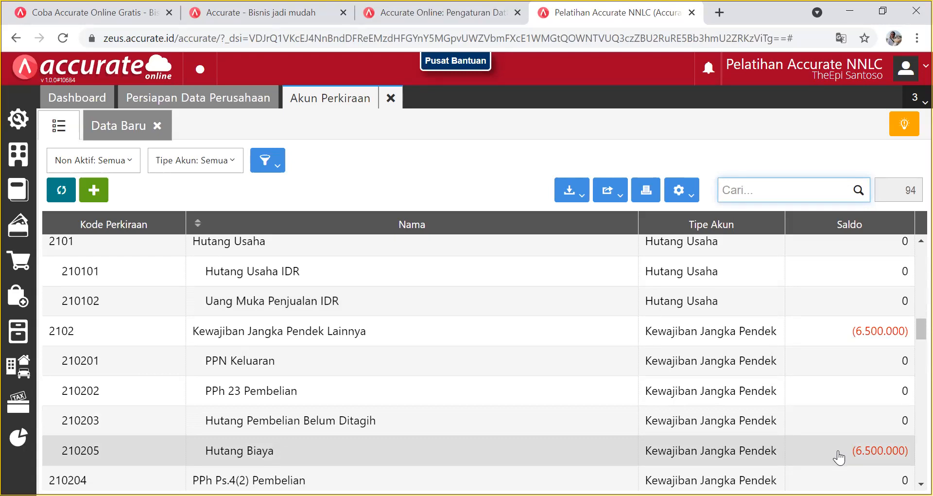
{"action": "scroll", "coordinate": [838, 457], "scroll_direction": "down", "scroll_amount": 2}
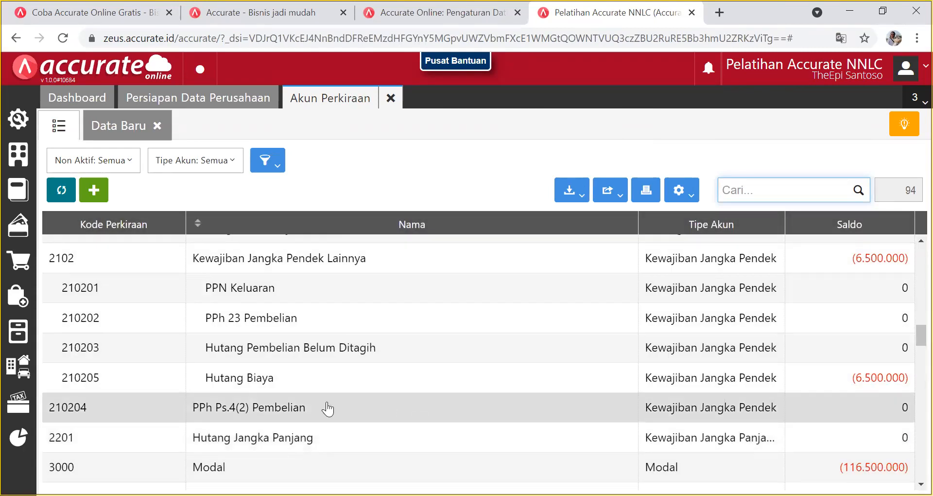
Put PPh Ps.4(2) Pembelian under parent [2102] Kewajiban Jangka Pendek Lainnya and save it.
{"action": "left_click", "coordinate": [326, 401]}
{"action": "left_click", "coordinate": [57, 218]}
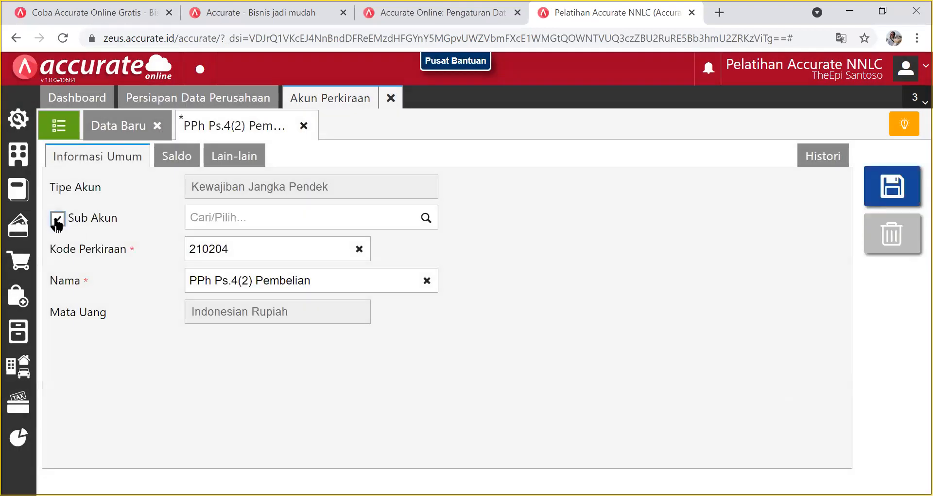
{"action": "left_click", "coordinate": [424, 218]}
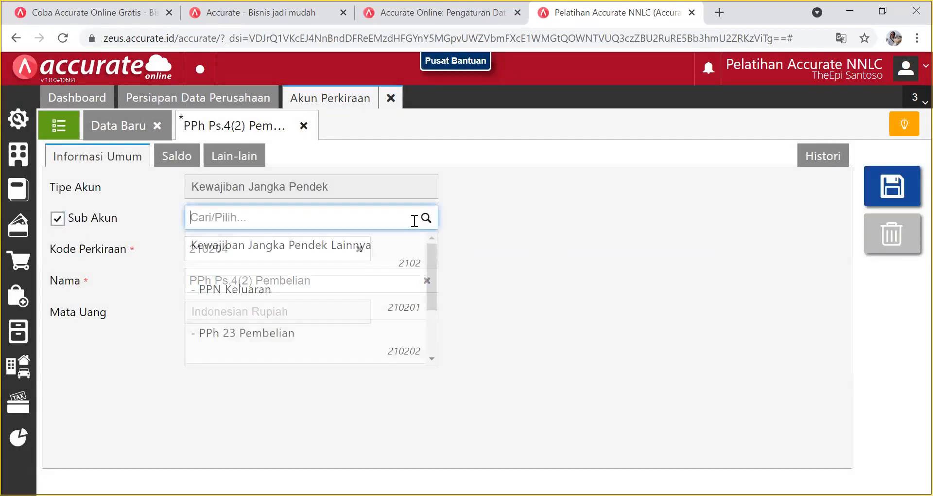
{"action": "left_click", "coordinate": [360, 248]}
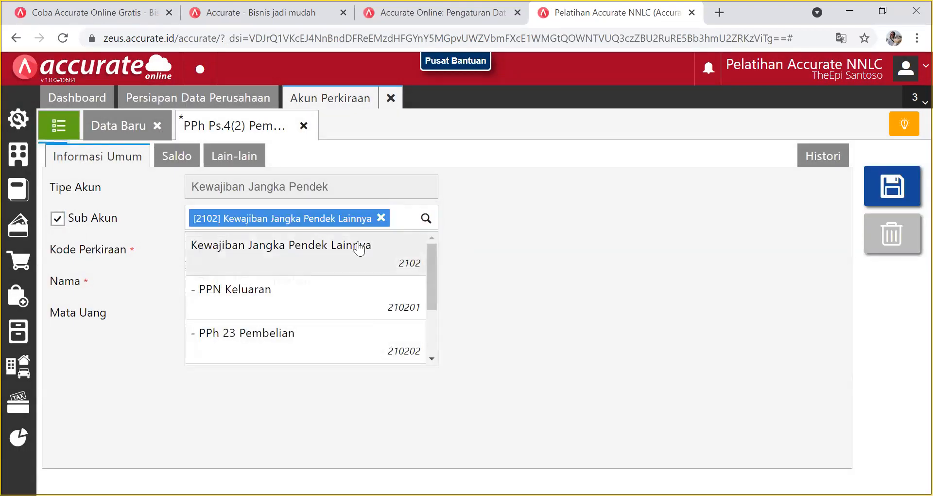
{"action": "left_click", "coordinate": [883, 189]}
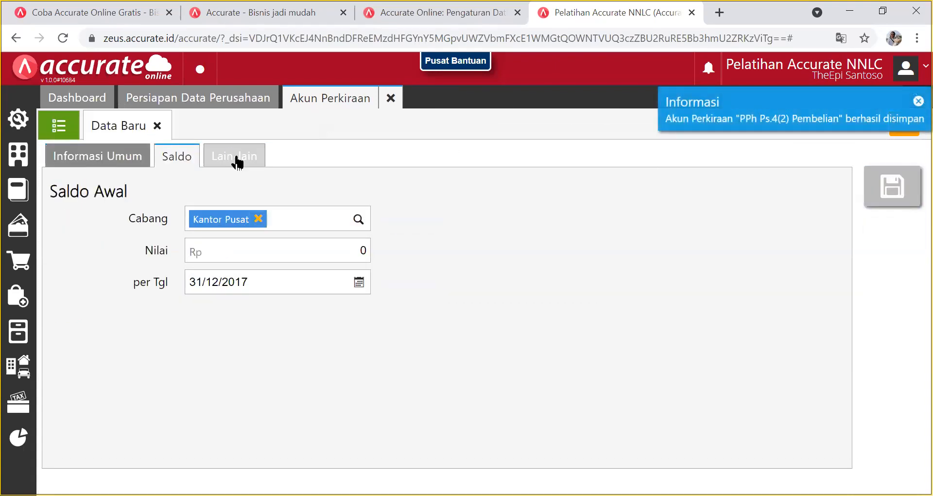
{"action": "left_click", "coordinate": [156, 127]}
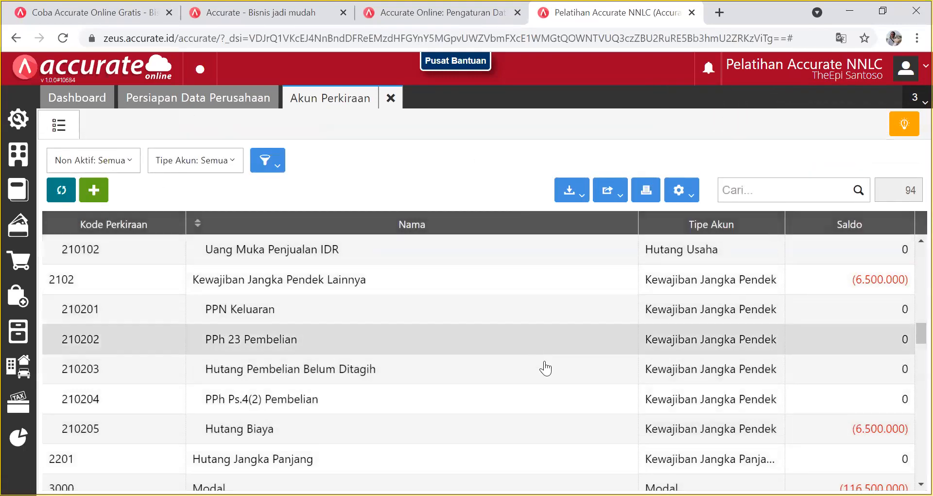
{"action": "scroll", "coordinate": [559, 396], "scroll_direction": "down", "scroll_amount": 2}
Filter the account list by 'hutang' to check Hutang Biaya at (6.500.000).
{"action": "scroll", "coordinate": [558, 396], "scroll_direction": "up", "scroll_amount": 2}
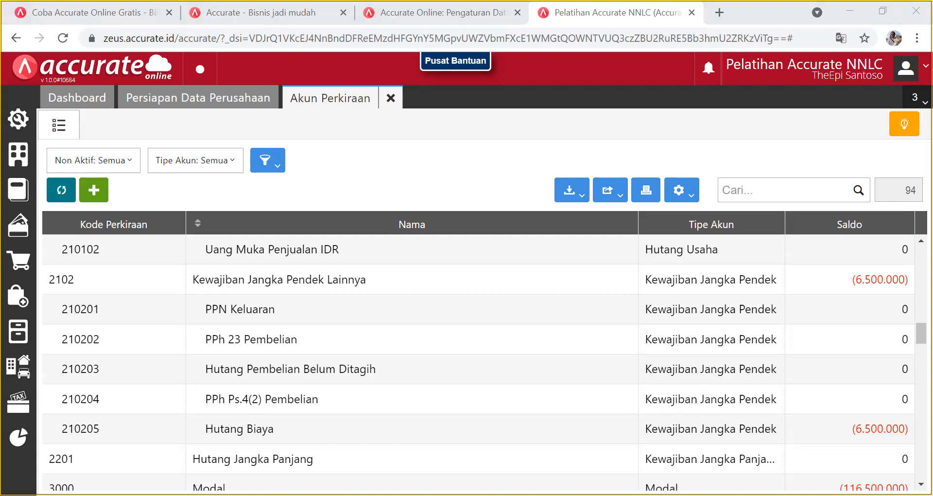
{"action": "left_click", "coordinate": [747, 185]}
{"action": "type", "text": "hutang"}
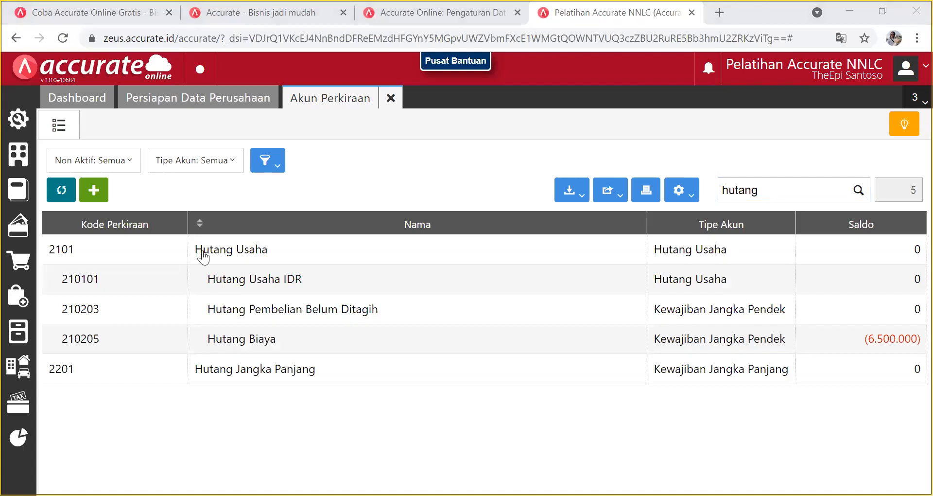
{"action": "left_click", "coordinate": [93, 189]}
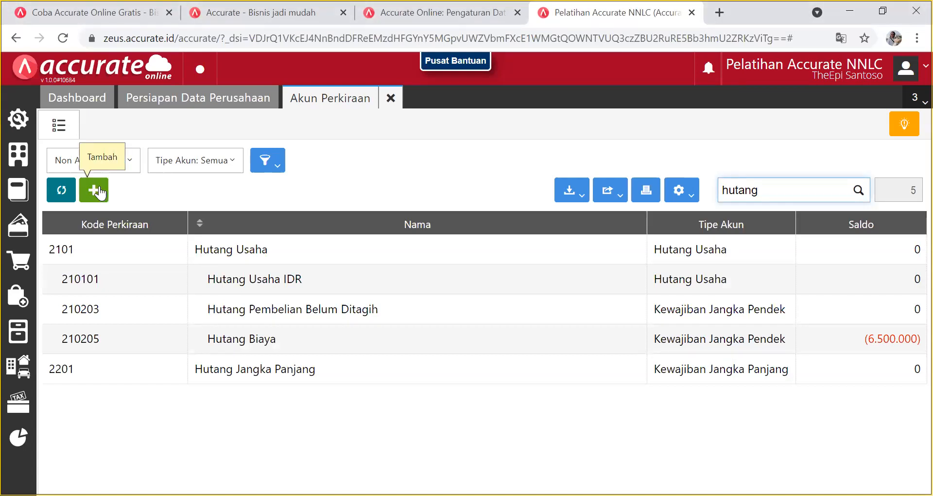
Start a new Kewajiban Jangka Panjang account as a sub-account of Hutang Jangka Panjang.
{"action": "left_click", "coordinate": [95, 191]}
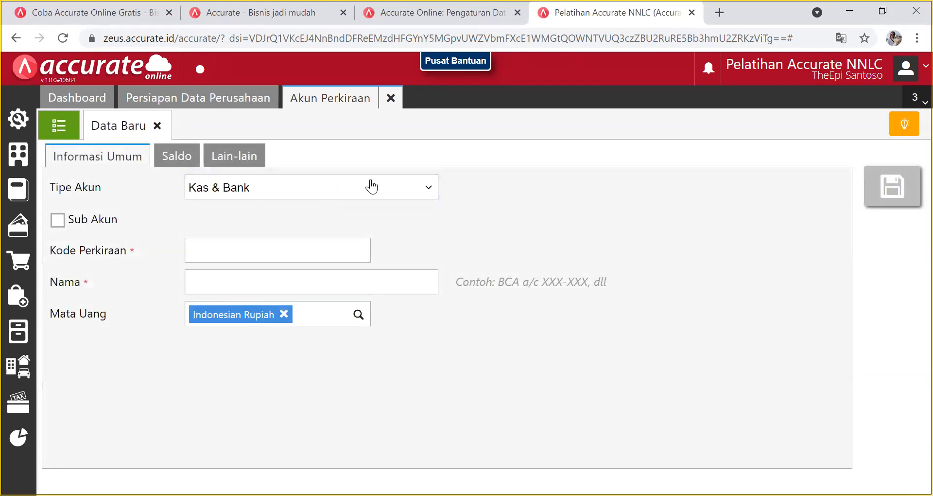
{"action": "left_click", "coordinate": [430, 190]}
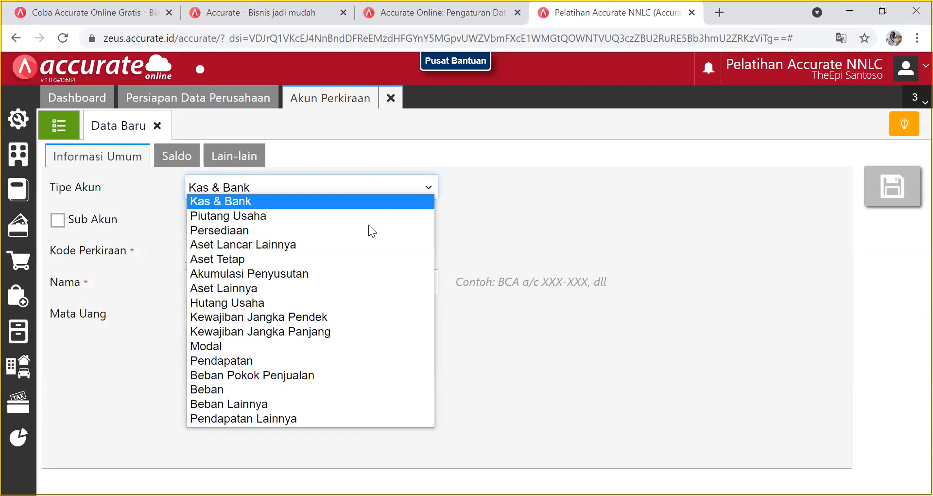
{"action": "left_click", "coordinate": [269, 334]}
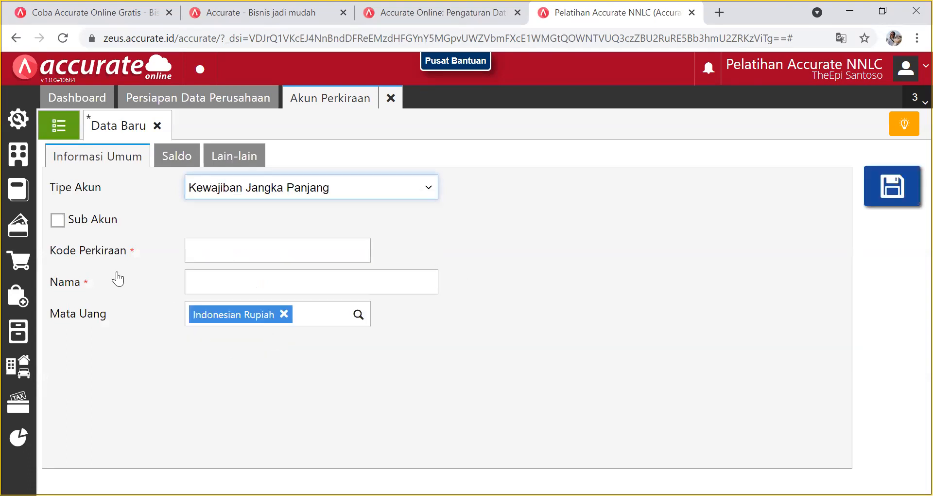
{"action": "left_click", "coordinate": [57, 222]}
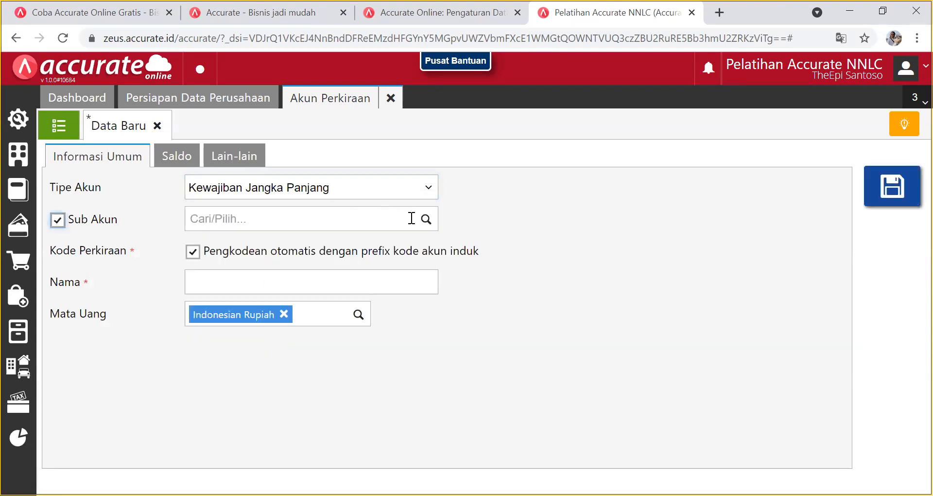
{"action": "left_click", "coordinate": [426, 220]}
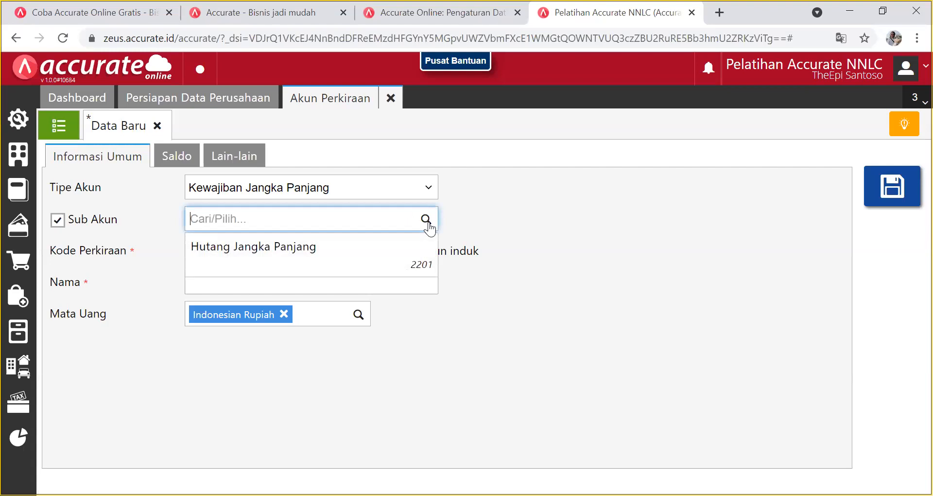
{"action": "left_click", "coordinate": [360, 257]}
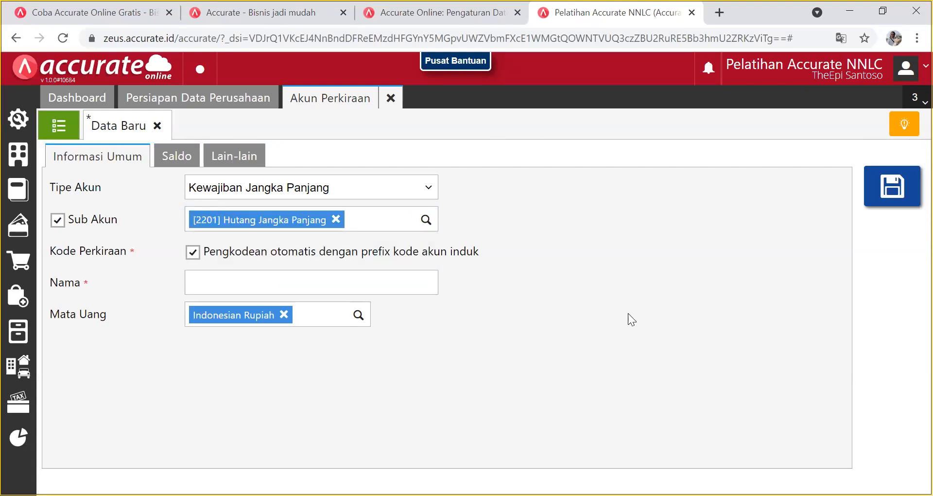
Name the new account 'Hutang Bank'.
{"action": "left_click", "coordinate": [423, 282]}
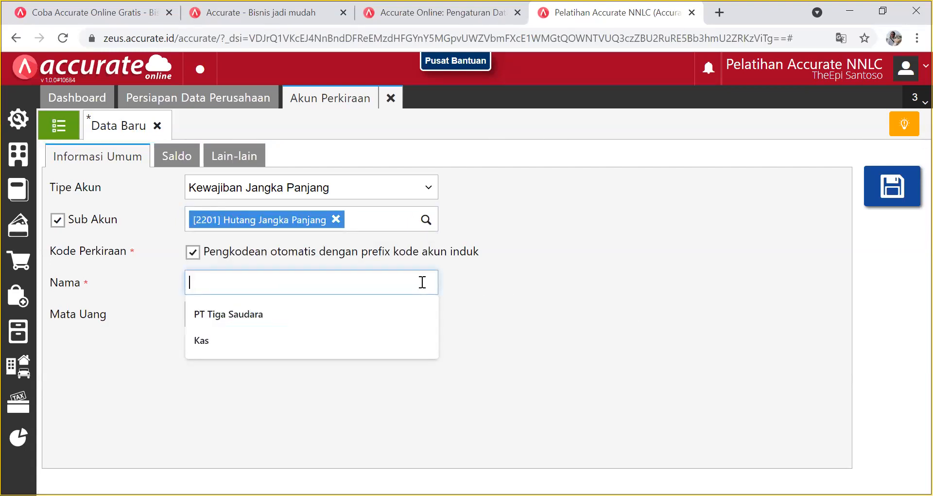
{"action": "type", "text": "Hunt"}
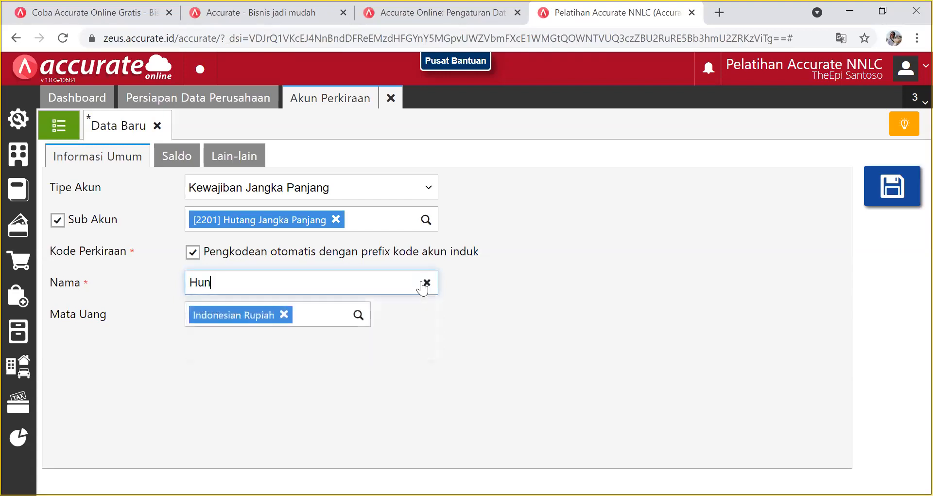
{"action": "key", "text": "BackSpace"}
{"action": "key", "text": "BackSpace"}
{"action": "type", "text": "tang B anmk"}
{"action": "key", "text": "BackSpace"}
{"action": "key", "text": "BackSpace"}
{"action": "key", "text": "BackSpace"}
{"action": "key", "text": "BackSpace"}
{"action": "type", "text": "ank"}
Give Hutang Bank a 150.000.000 opening balance on the Saldo tab and save it.
{"action": "left_click", "coordinate": [179, 157]}
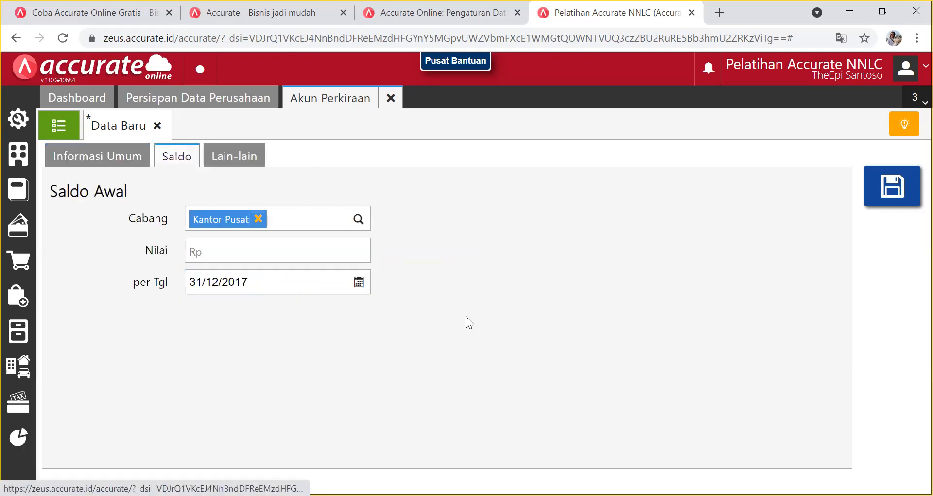
{"action": "left_click", "coordinate": [349, 254]}
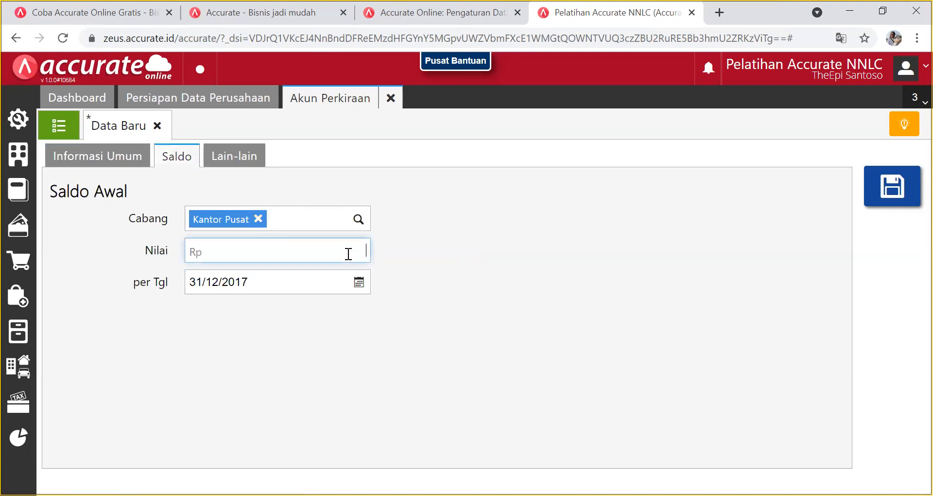
{"action": "type", "text": "150.000.000"}
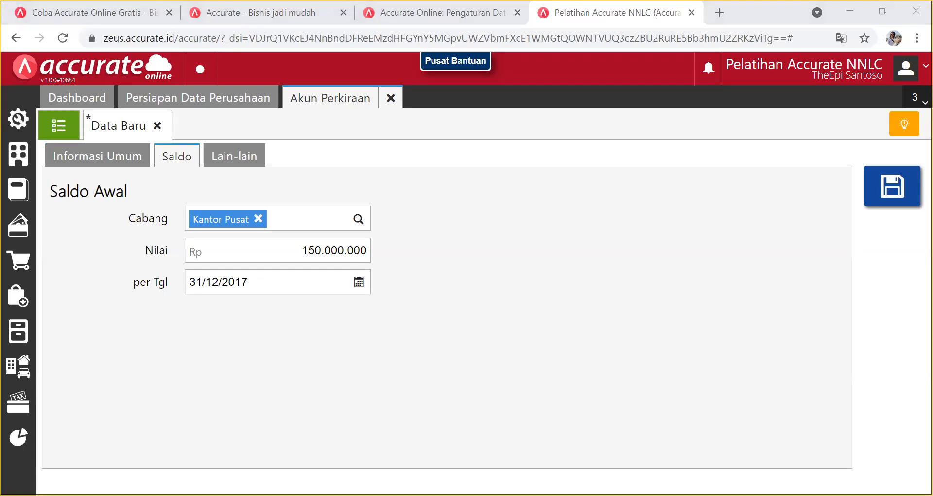
{"action": "left_click", "coordinate": [359, 253]}
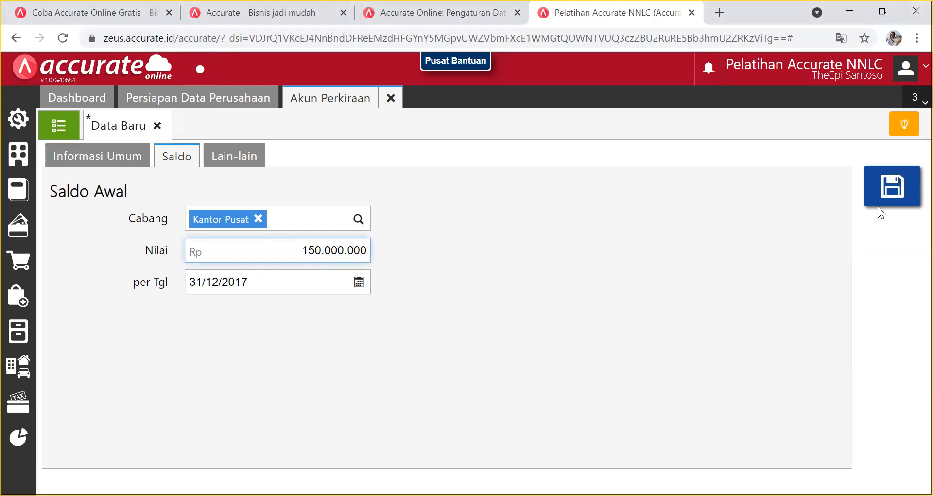
{"action": "left_click", "coordinate": [896, 197]}
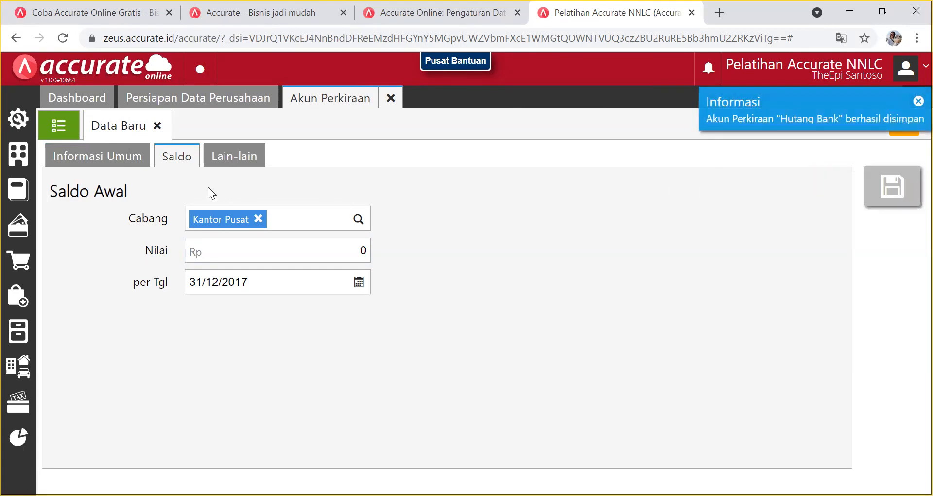
Clear the 'hutang' search, find Hutang Bank 220101 at (150.000.000), then start another account.
{"action": "left_click", "coordinate": [157, 126]}
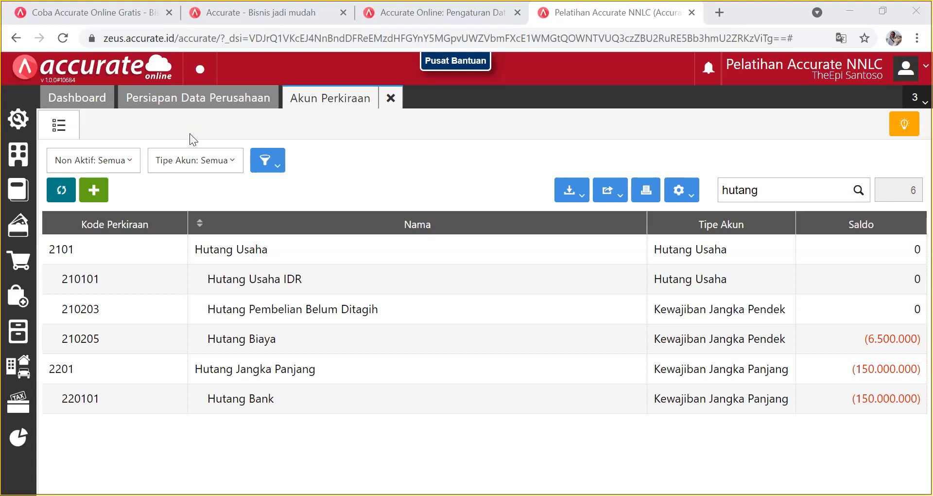
{"action": "left_click", "coordinate": [777, 190]}
{"action": "key", "text": "BackSpace"}
{"action": "key", "text": "BackSpace"}
{"action": "key", "text": "BackSpace"}
{"action": "key", "text": "BackSpace"}
{"action": "key", "text": "BackSpace"}
{"action": "key", "text": "BackSpace"}
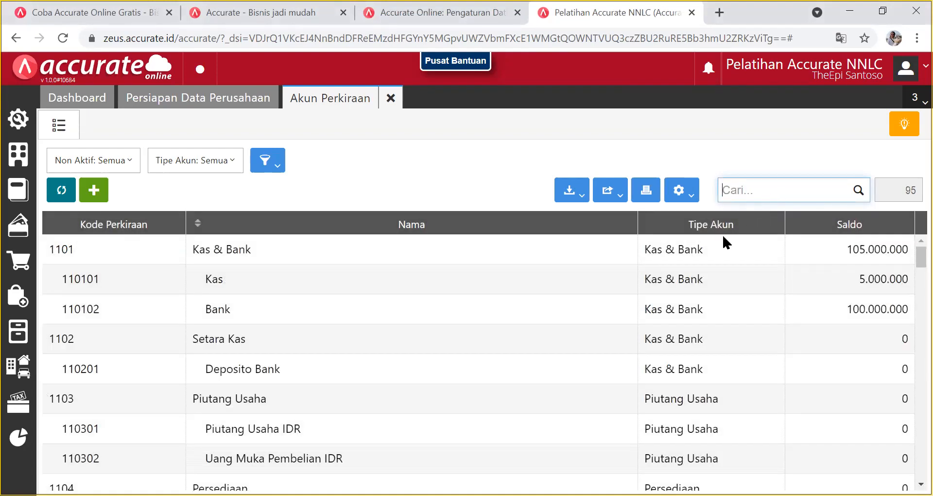
{"action": "scroll", "coordinate": [401, 343], "scroll_direction": "down", "scroll_amount": 1}
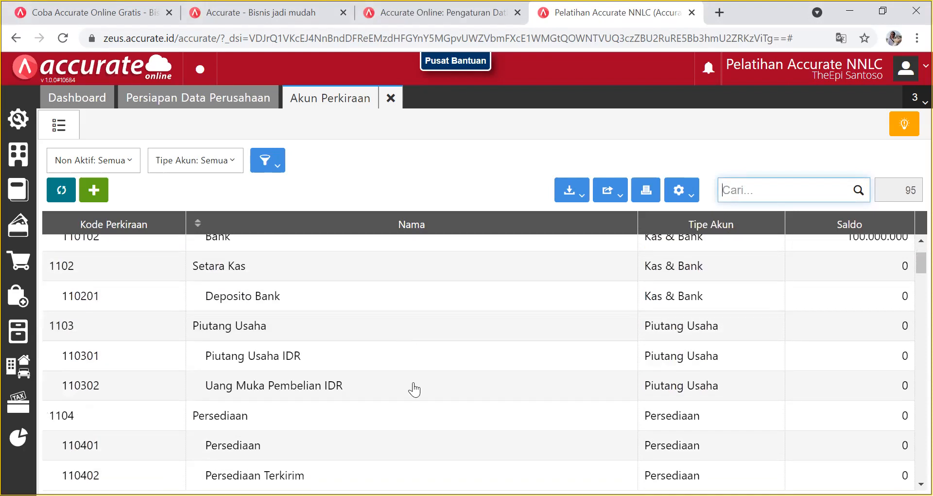
{"action": "scroll", "coordinate": [302, 345], "scroll_direction": "down", "scroll_amount": 3}
{"action": "scroll", "coordinate": [302, 346], "scroll_direction": "down", "scroll_amount": 1}
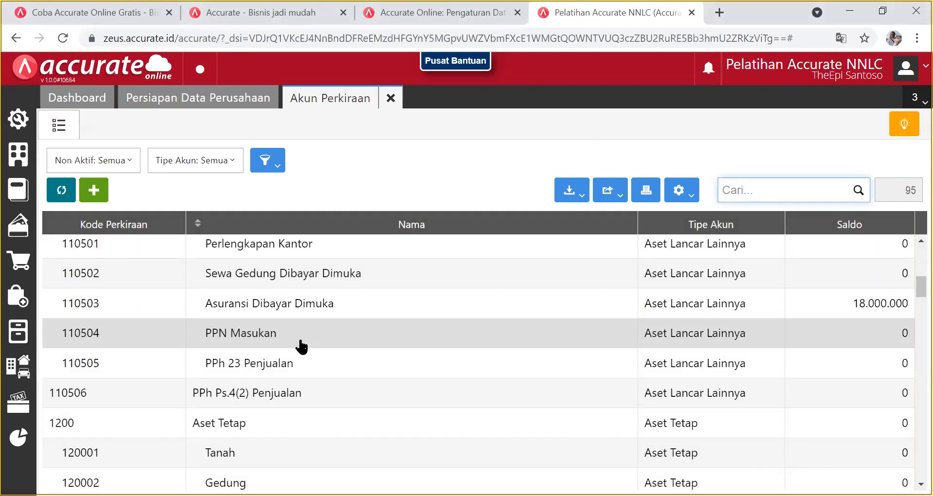
{"action": "scroll", "coordinate": [302, 346], "scroll_direction": "down", "scroll_amount": 7}
{"action": "scroll", "coordinate": [302, 346], "scroll_direction": "down", "scroll_amount": 4}
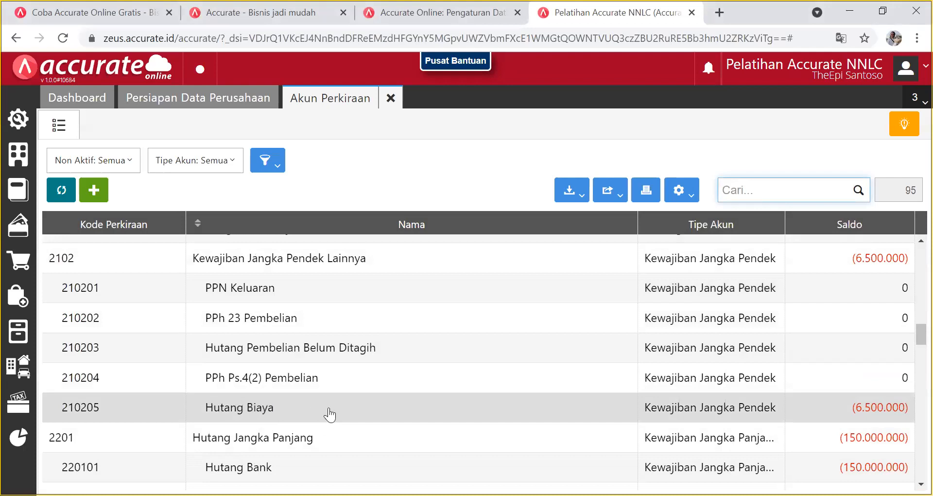
{"action": "left_click", "coordinate": [93, 196]}
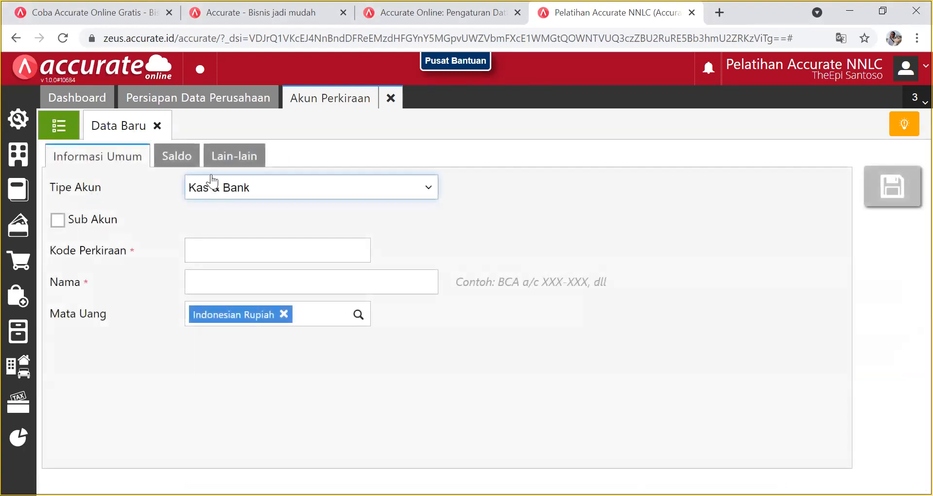
Make the new account a Kewajiban Jangka Pendek sub-account; the parent lookup returns ERROR CODE:0.
{"action": "left_click", "coordinate": [253, 189]}
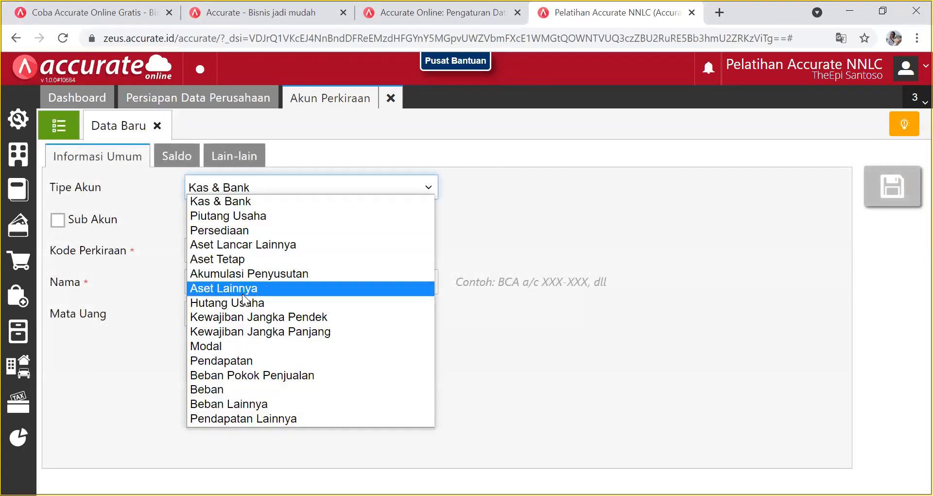
{"action": "left_click", "coordinate": [242, 317]}
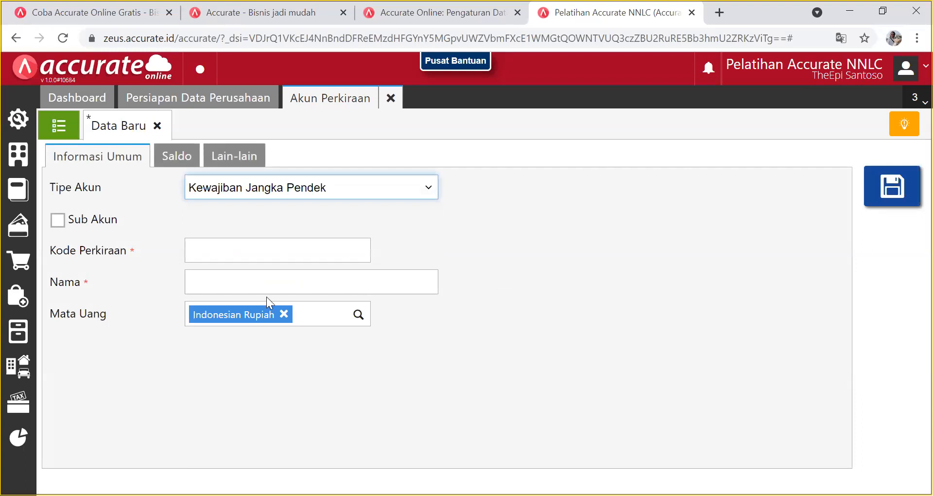
{"action": "left_click", "coordinate": [58, 221]}
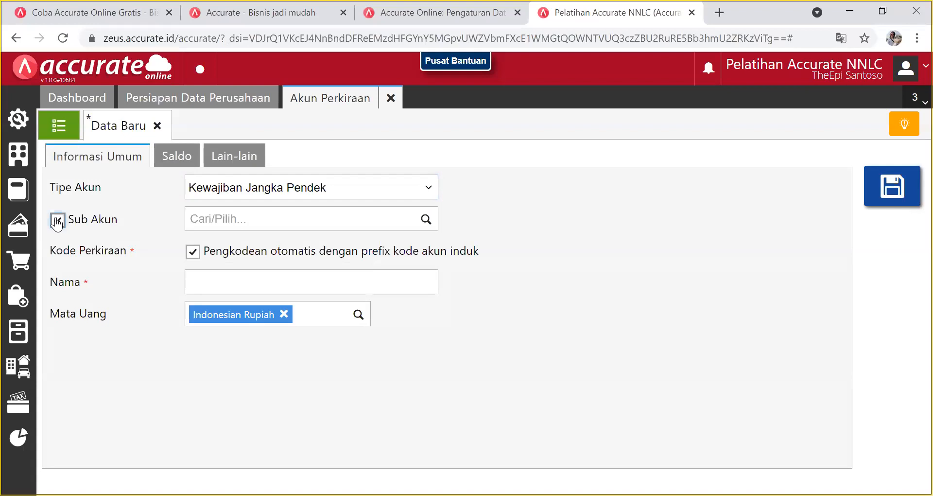
{"action": "left_click", "coordinate": [421, 219]}
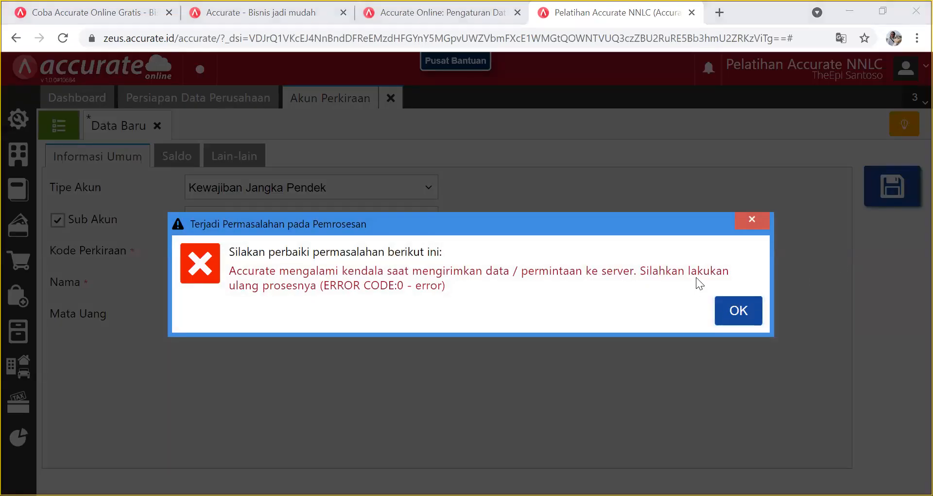
{"action": "left_click", "coordinate": [738, 310]}
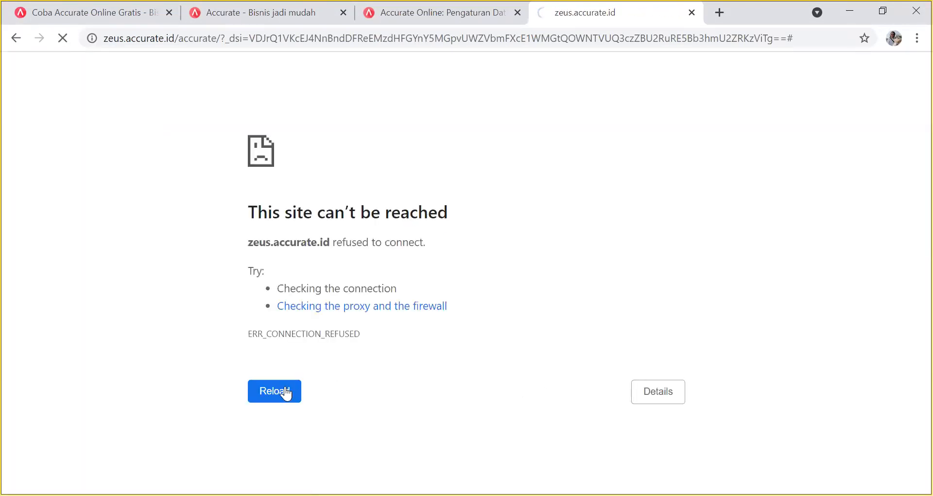
Retry and reopen Pelatihan Accurate NNLC through repeated errors, then close the stalled tab.
{"action": "left_click", "coordinate": [287, 393]}
{"action": "left_click", "coordinate": [692, 12]}
{"action": "left_click", "coordinate": [217, 210]}
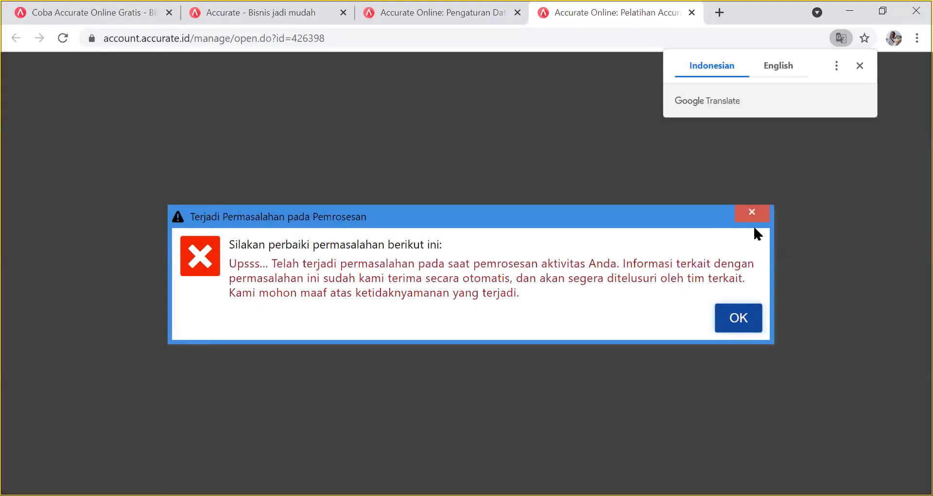
{"action": "left_click", "coordinate": [754, 212]}
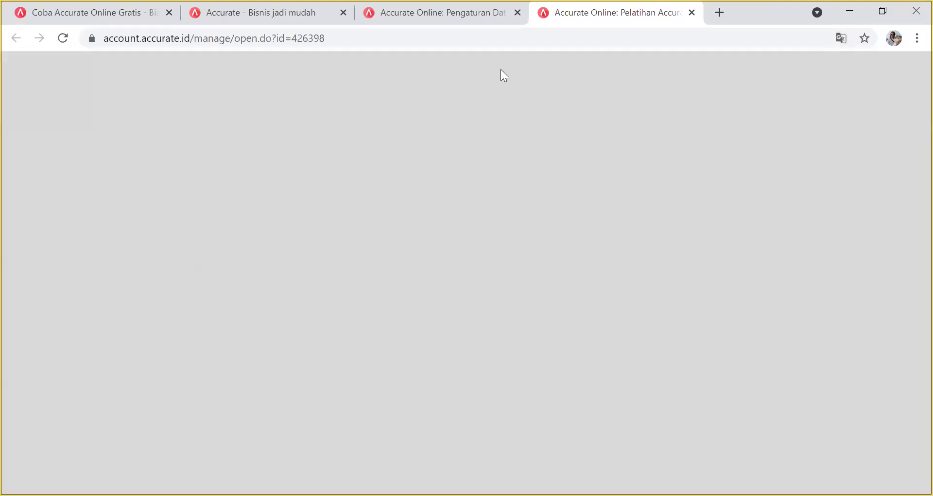
{"action": "left_click", "coordinate": [65, 37]}
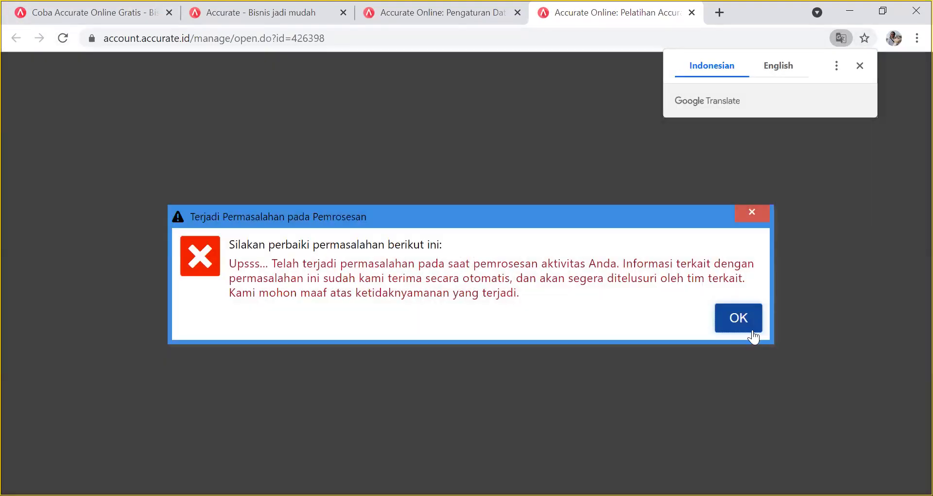
{"action": "left_click", "coordinate": [744, 326]}
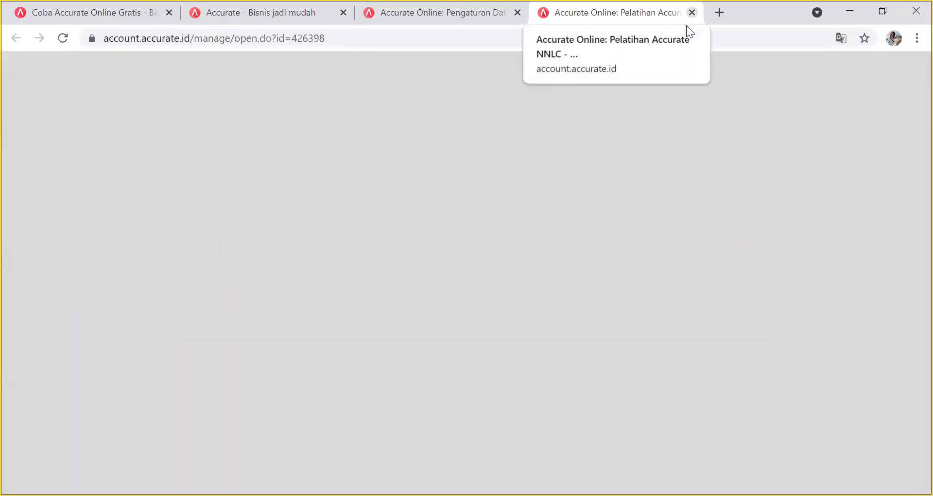
{"action": "left_click", "coordinate": [692, 13]}
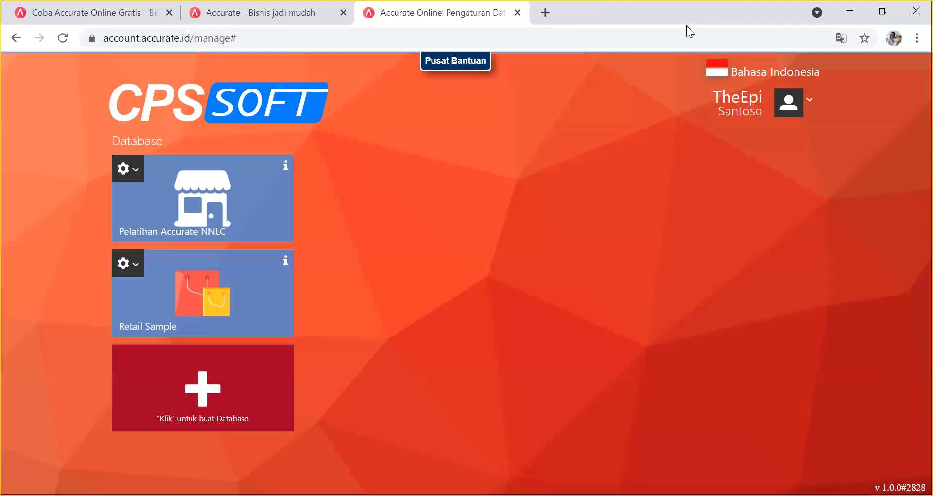
{"action": "left_click", "coordinate": [811, 112]}
{"action": "left_click", "coordinate": [741, 287]}
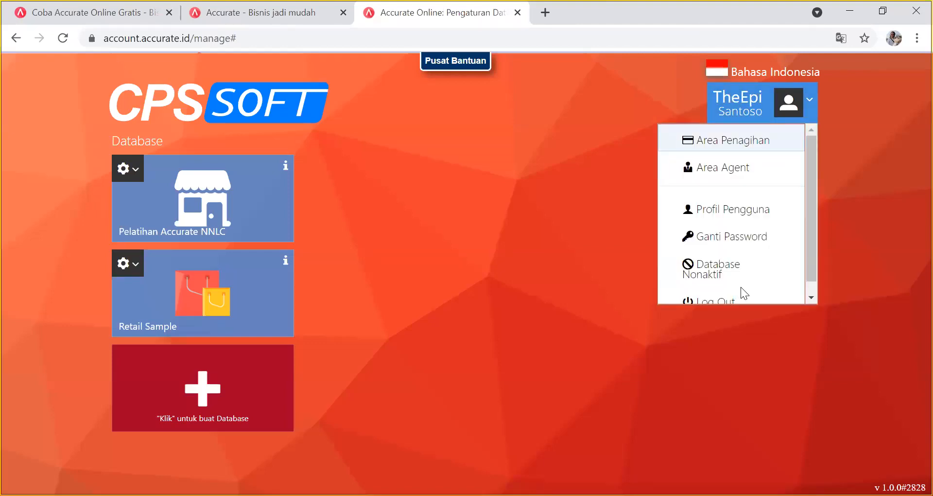
{"action": "left_click", "coordinate": [772, 378]}
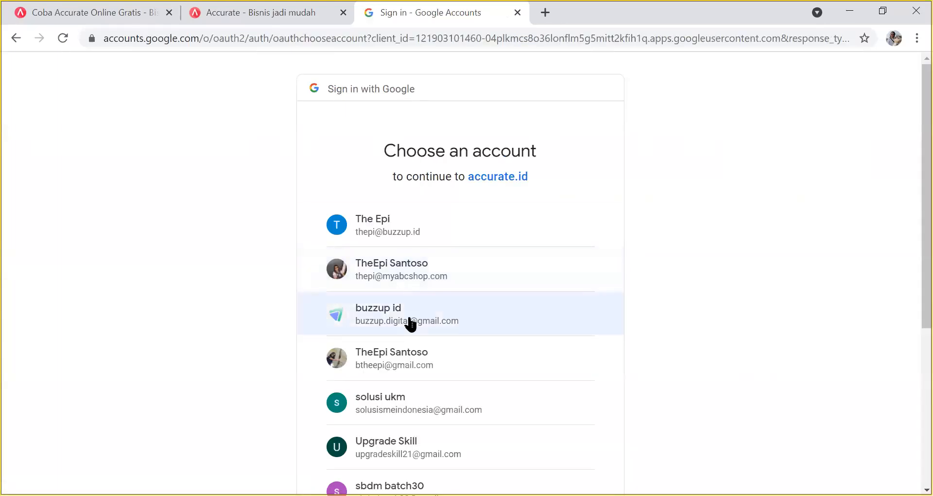
{"action": "left_click", "coordinate": [407, 362]}
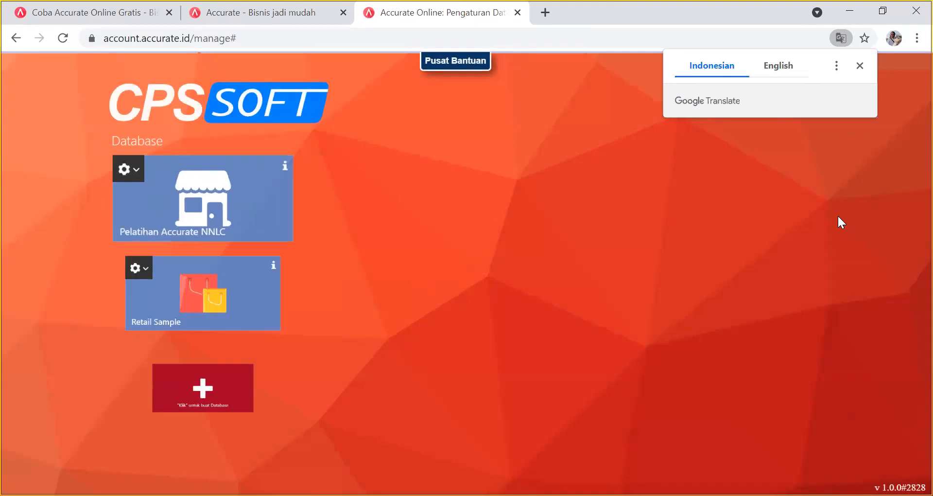
{"action": "left_click", "coordinate": [185, 203]}
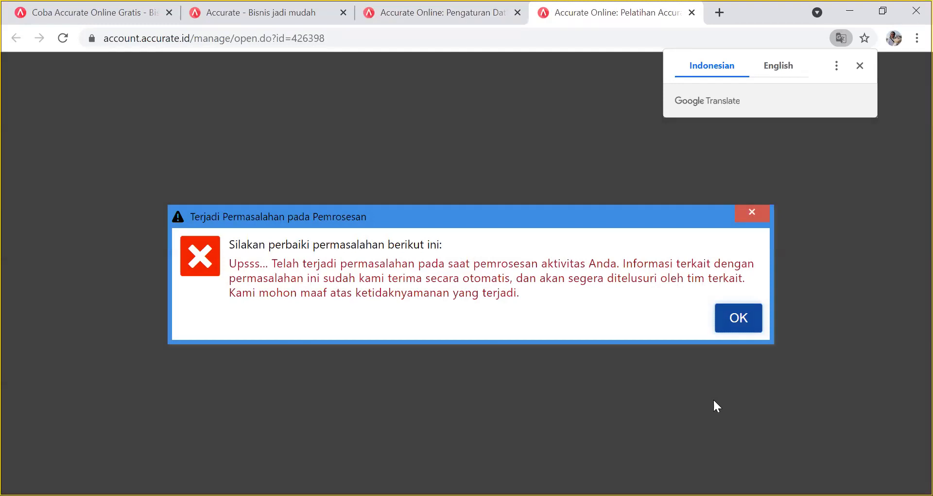
{"action": "left_click", "coordinate": [747, 319]}
{"action": "left_click", "coordinate": [749, 316]}
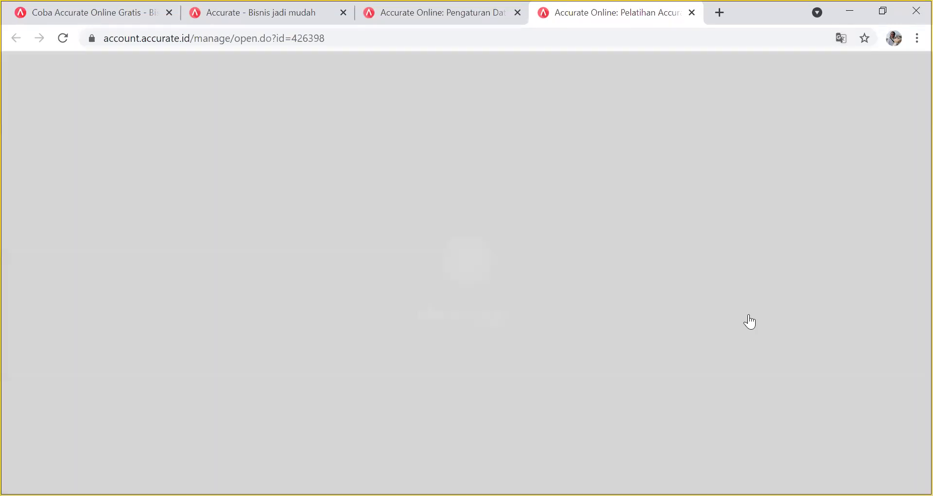
{"action": "left_click", "coordinate": [749, 316]}
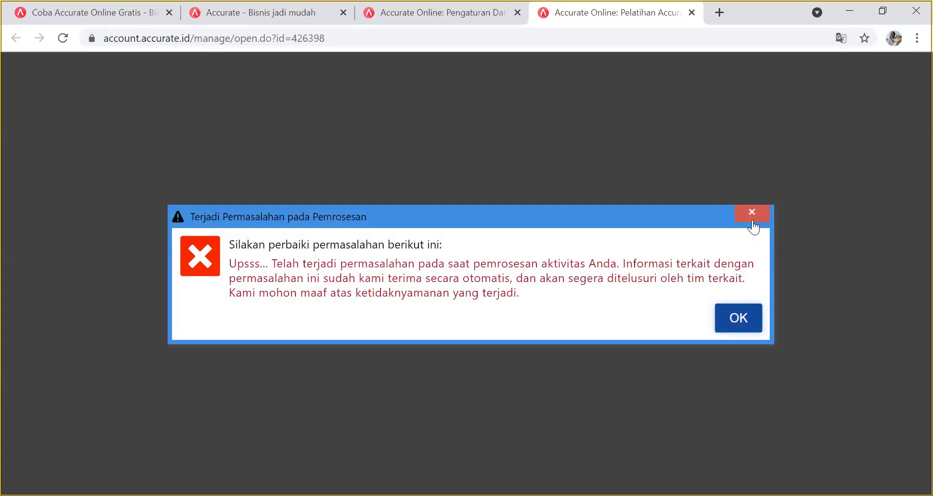
{"action": "left_click", "coordinate": [755, 216]}
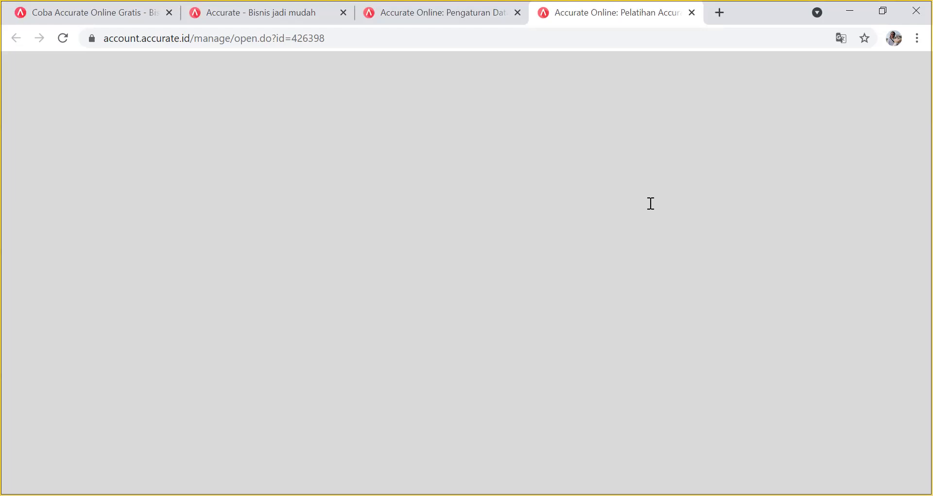
{"action": "left_click", "coordinate": [693, 13]}
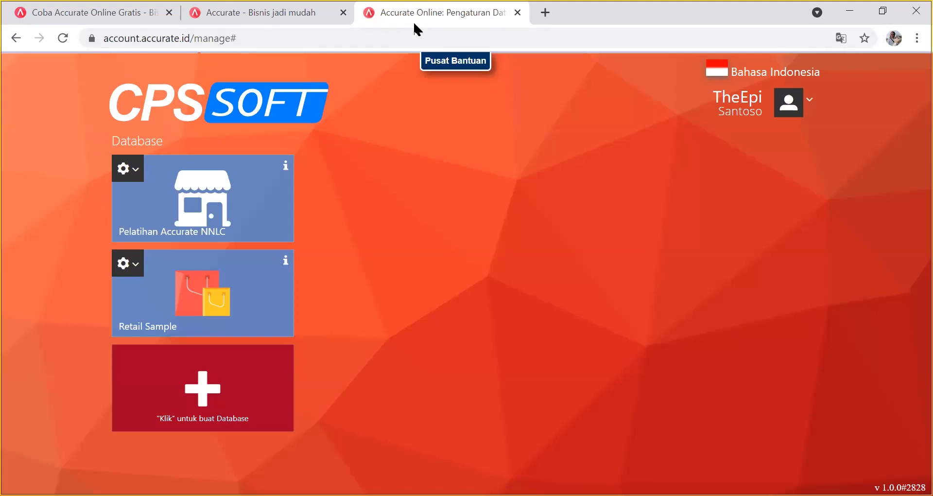
{"action": "left_click", "coordinate": [807, 103]}
{"action": "left_click", "coordinate": [731, 291]}
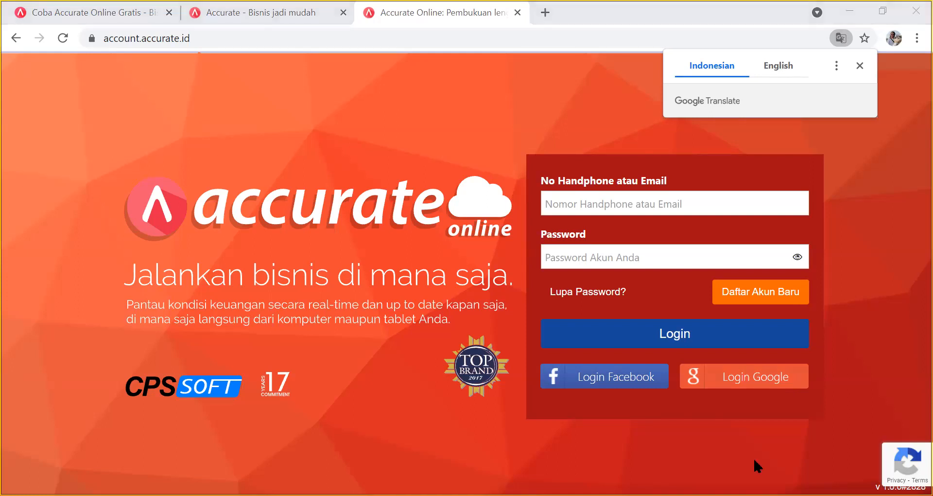
{"action": "left_click", "coordinate": [741, 384]}
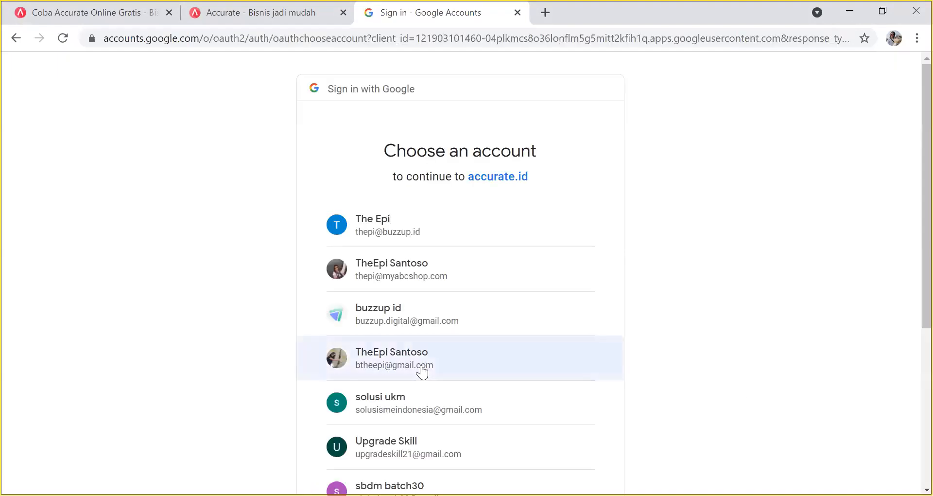
{"action": "left_click", "coordinate": [422, 367]}
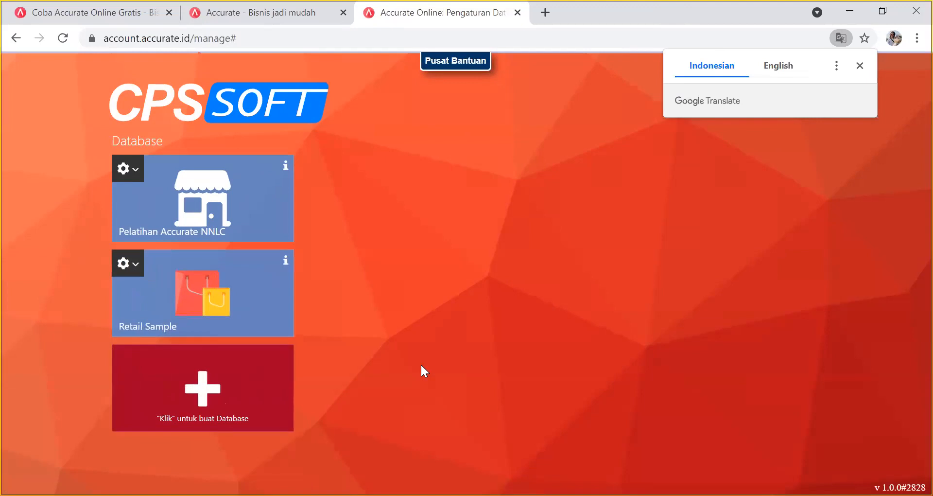
{"action": "left_click", "coordinate": [217, 214]}
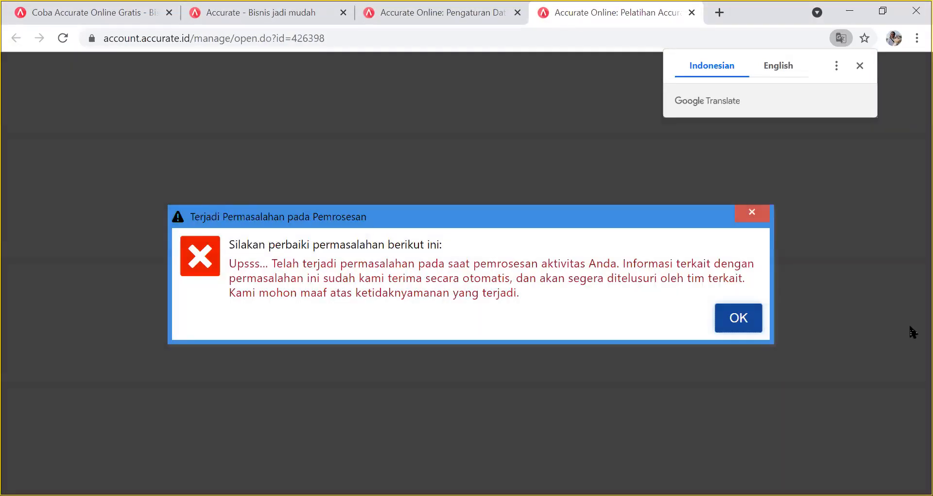
{"action": "left_click", "coordinate": [746, 318]}
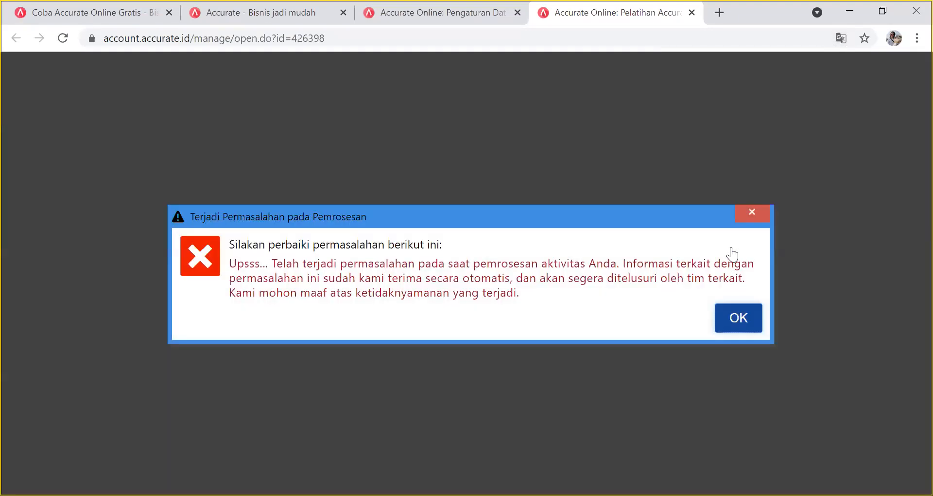
{"action": "left_click", "coordinate": [758, 217]}
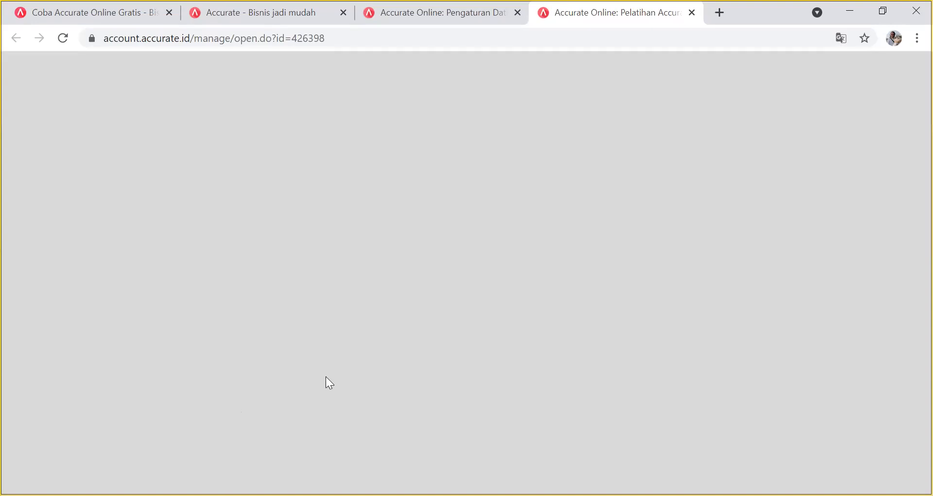
{"action": "left_click", "coordinate": [64, 38]}
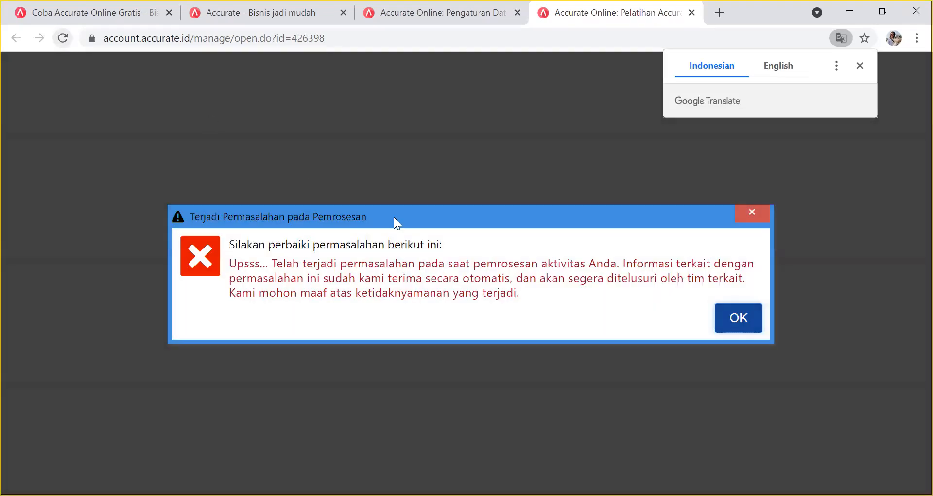
{"action": "left_click", "coordinate": [748, 214]}
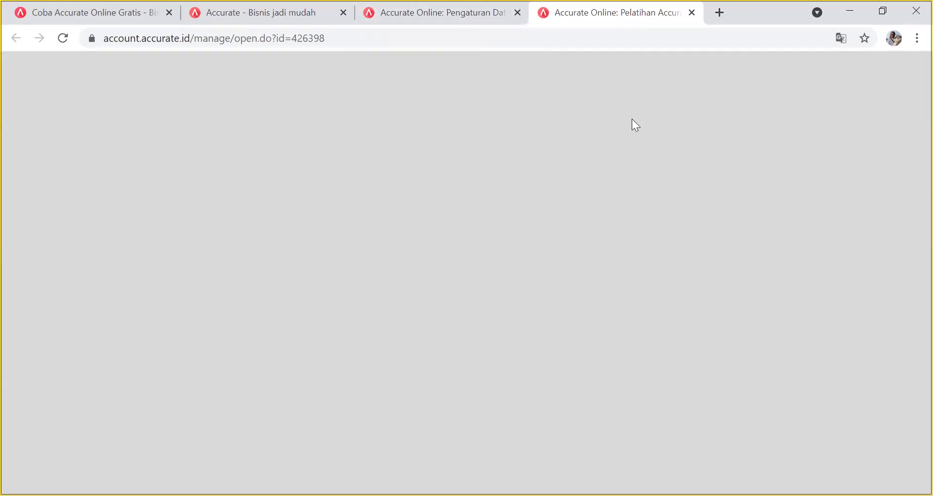
{"action": "left_click", "coordinate": [691, 23]}
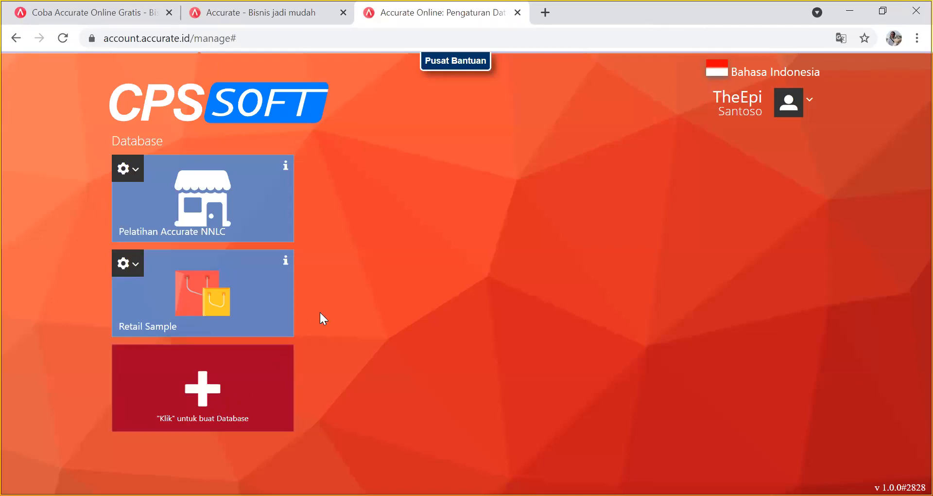
Reopen Pelatihan Accurate NNLC in a new tab and dismiss the processing errors leaving it blank.
{"action": "left_click", "coordinate": [808, 111]}
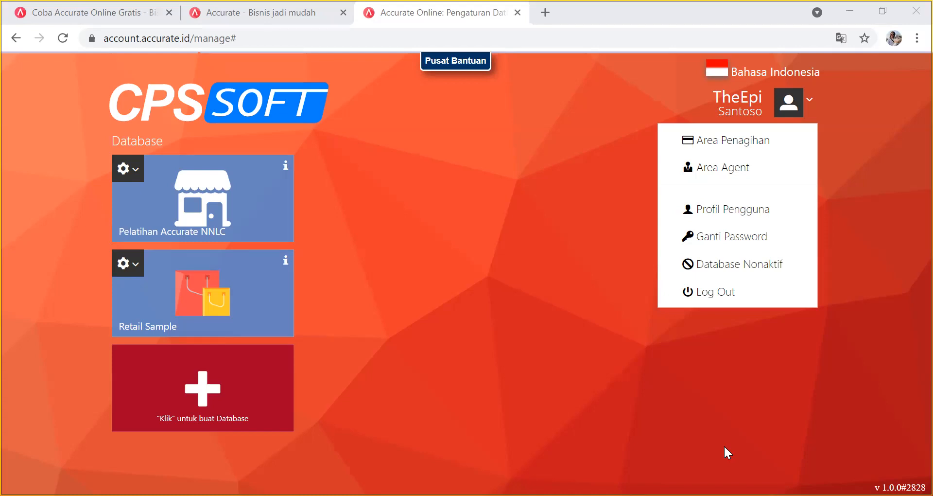
{"action": "left_click", "coordinate": [755, 389]}
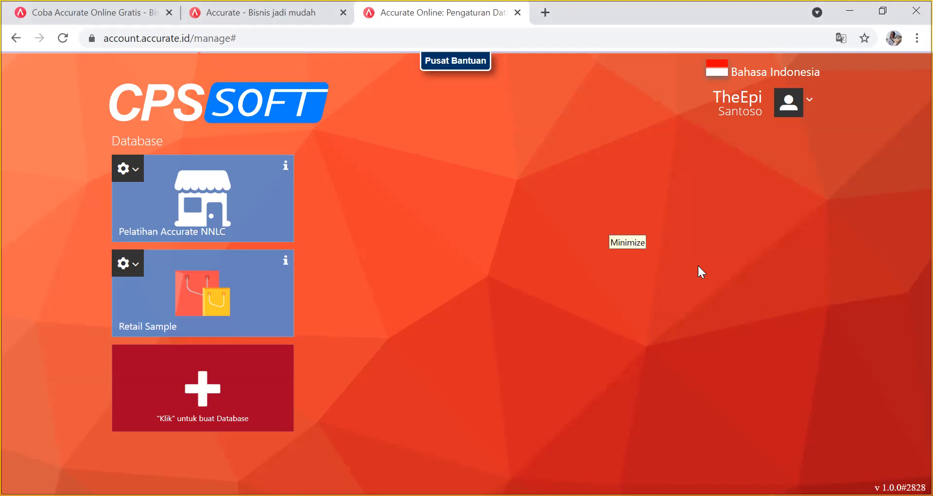
{"action": "left_click", "coordinate": [251, 213]}
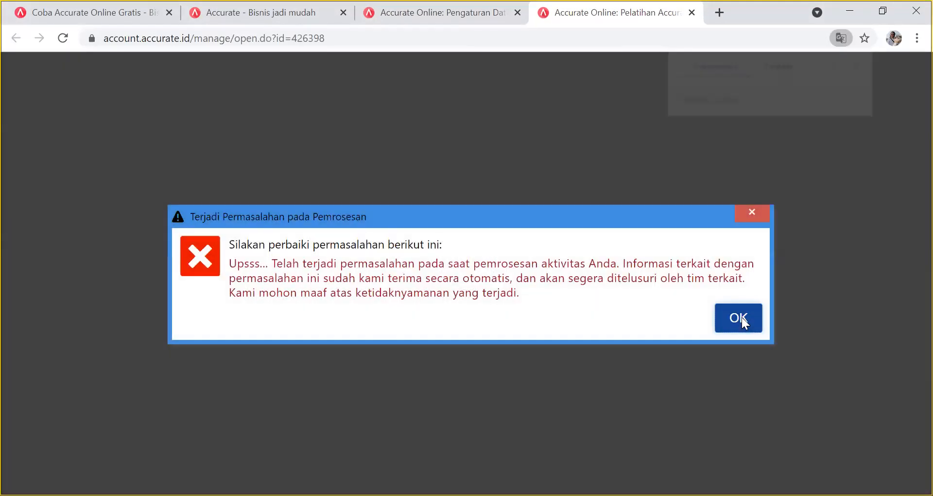
{"action": "left_click", "coordinate": [740, 318]}
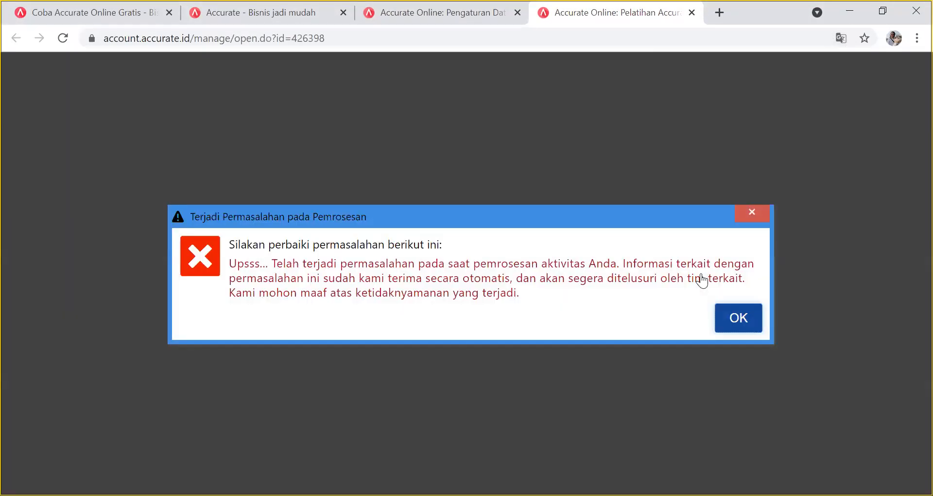
{"action": "left_click", "coordinate": [764, 218]}
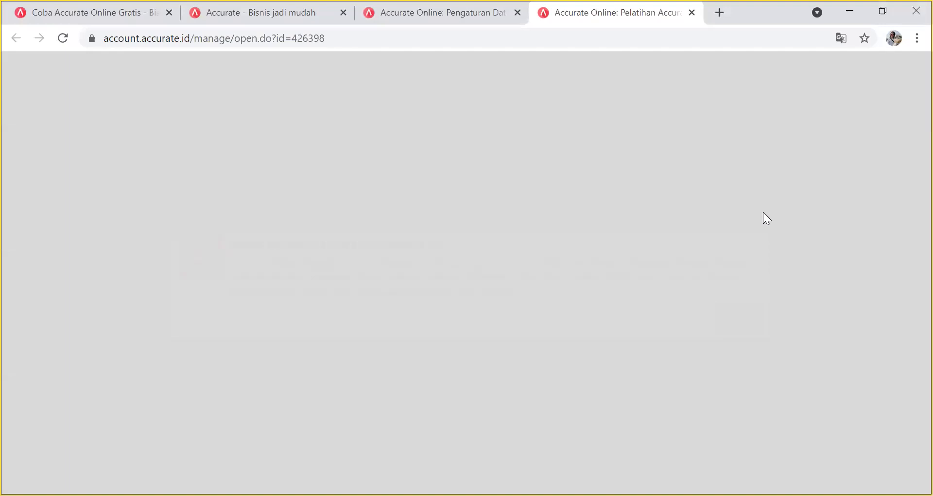
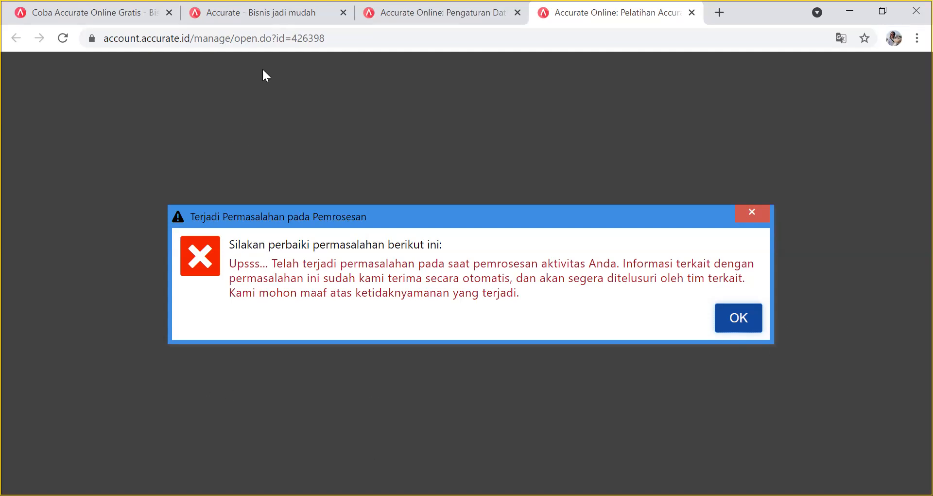
Dismiss the processing error and close the failed database tab.
{"action": "left_click", "coordinate": [757, 215]}
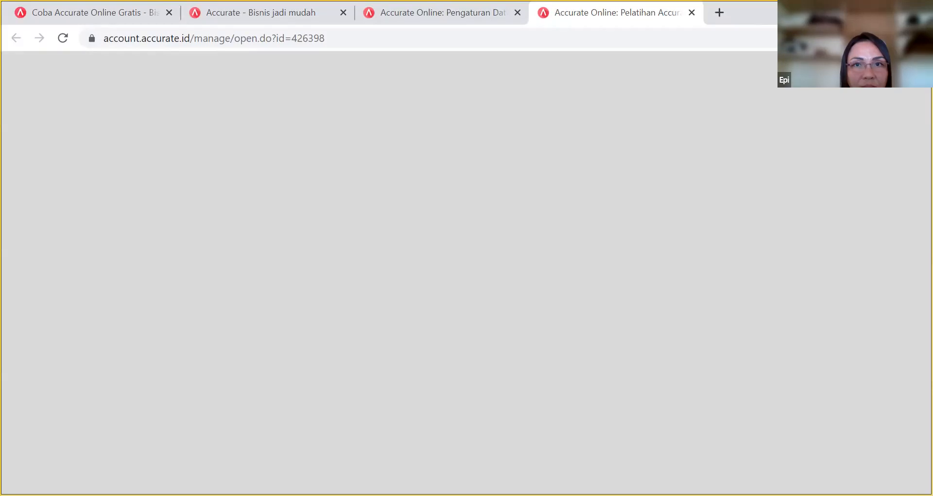
{"action": "left_click", "coordinate": [691, 12]}
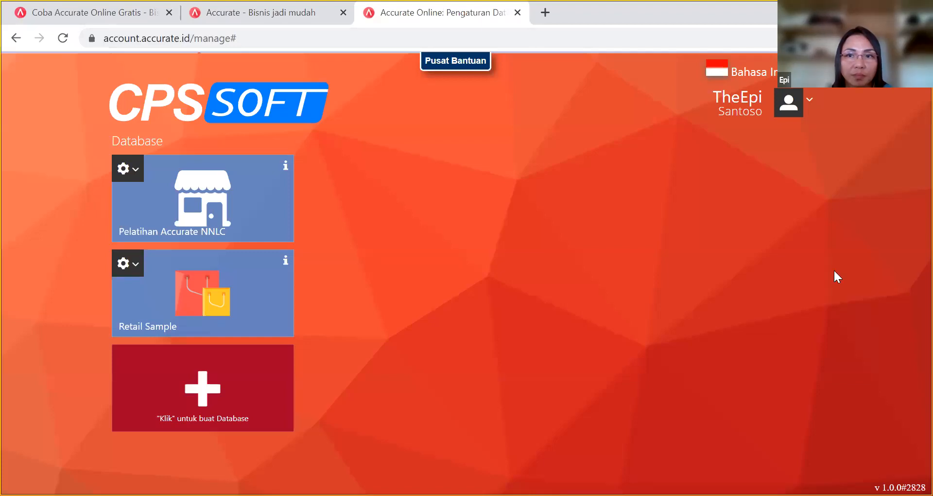
Log out of Accurate, sign back in with the Google account, and select Pelatihan Accurate NNLC.
{"action": "left_click", "coordinate": [808, 102]}
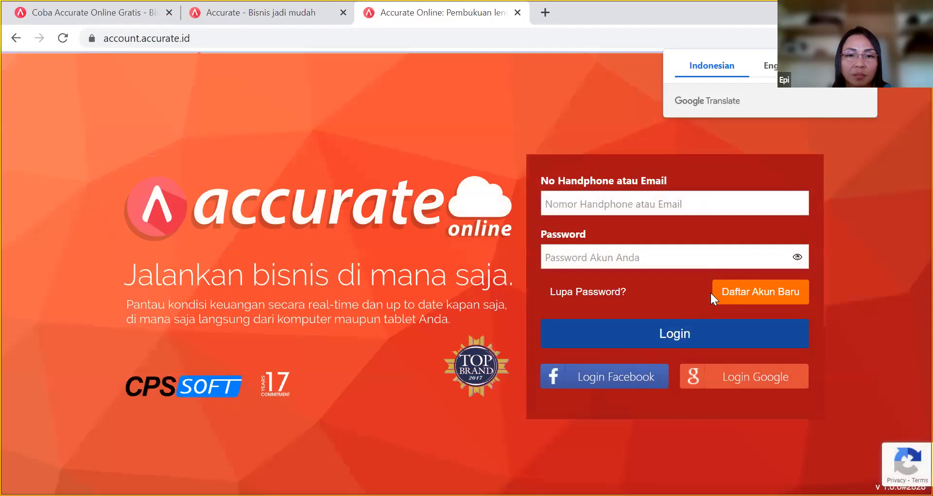
{"action": "left_click", "coordinate": [697, 202]}
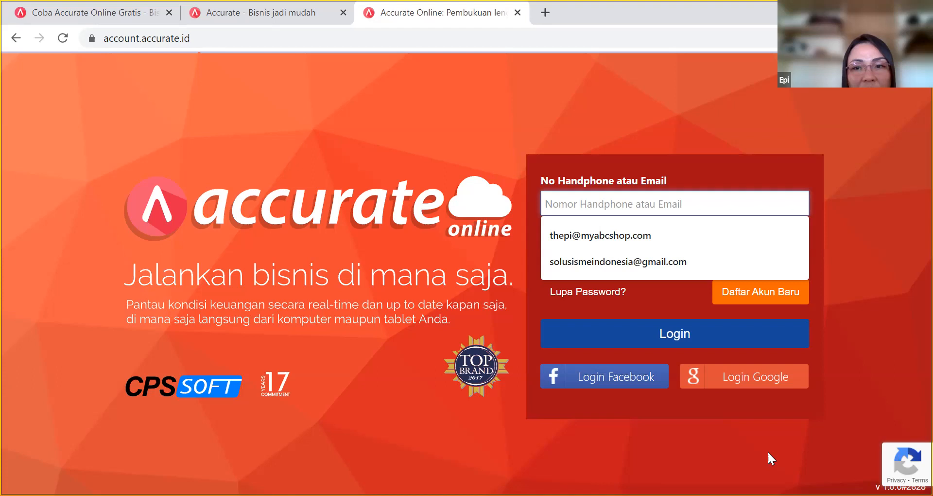
{"action": "left_click", "coordinate": [778, 385]}
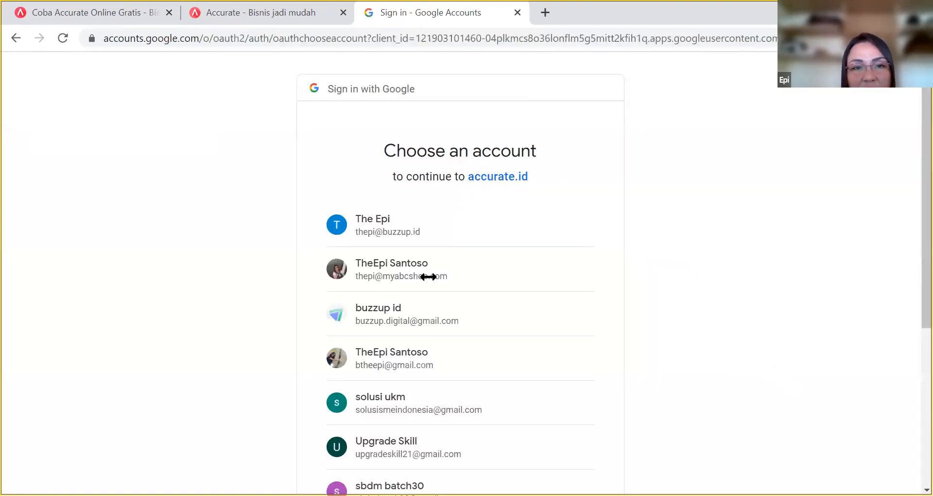
{"action": "left_click", "coordinate": [376, 355]}
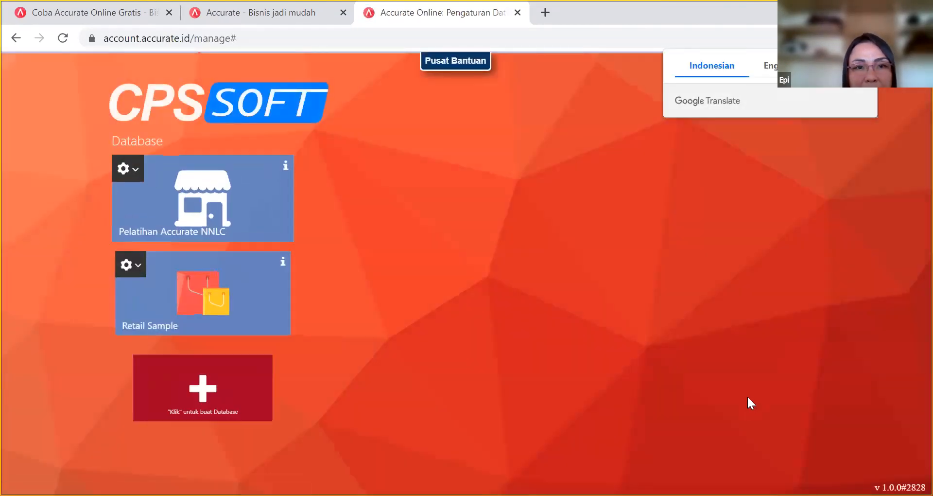
{"action": "left_click", "coordinate": [155, 179]}
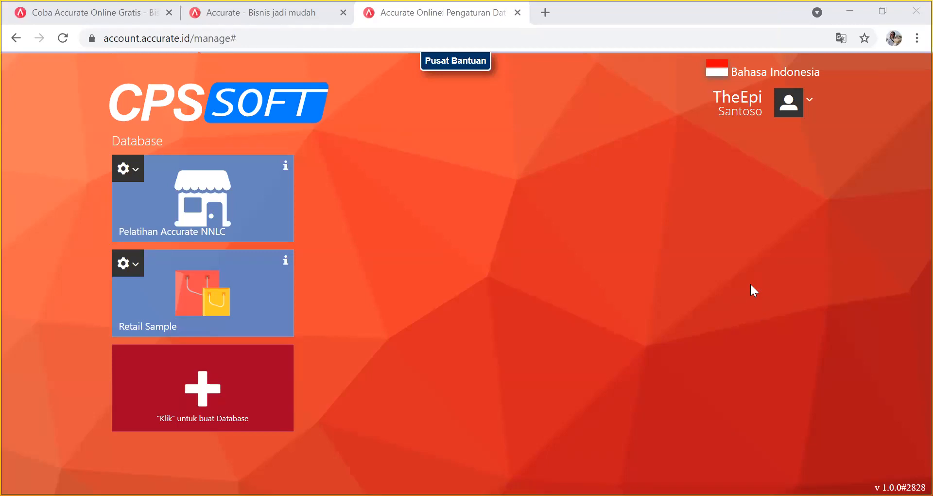
Open the Pelatihan Accurate NNLC database and show the Buku Besar ledger options.
{"action": "left_click", "coordinate": [238, 190]}
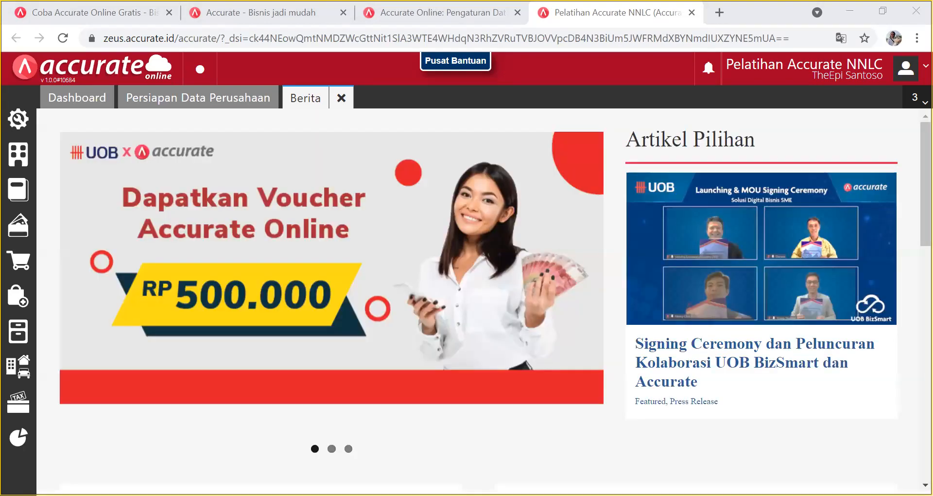
{"action": "left_click", "coordinate": [18, 190]}
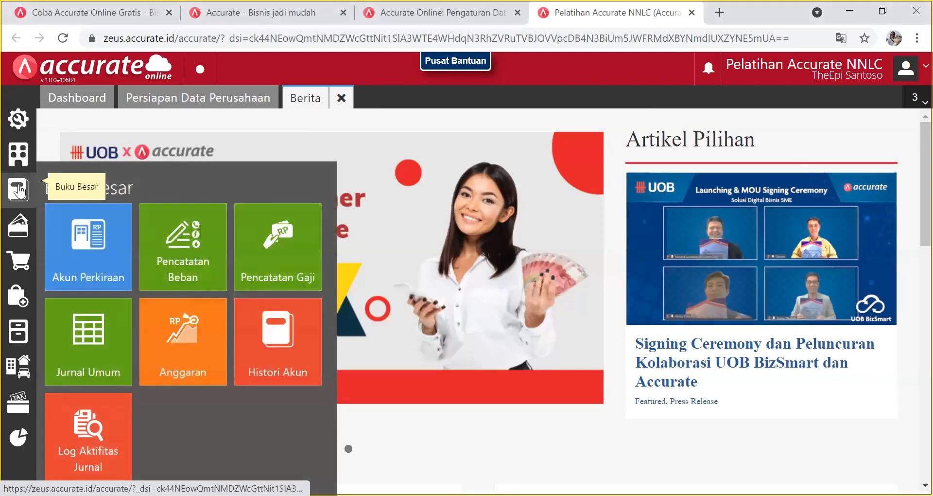
Open Akun Perkiraan in list view and scroll through the 95 accounts' Saldo values.
{"action": "left_click", "coordinate": [88, 246]}
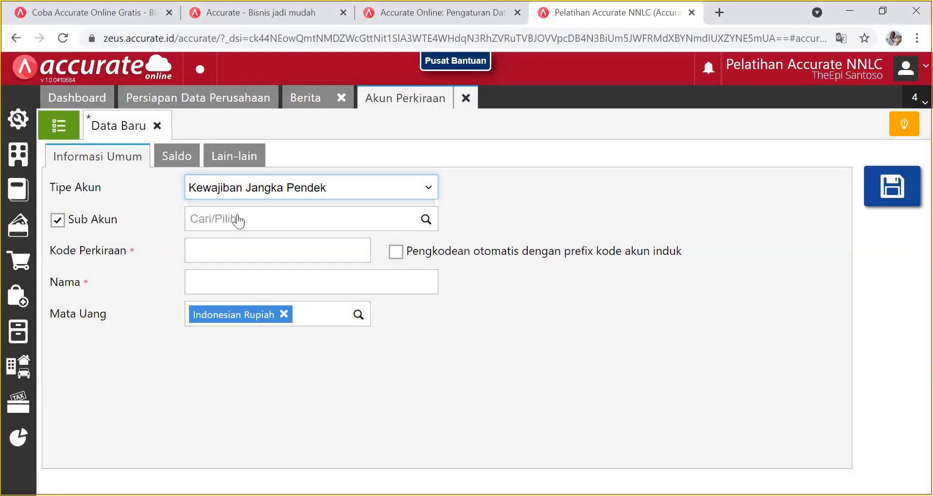
{"action": "left_click", "coordinate": [58, 125]}
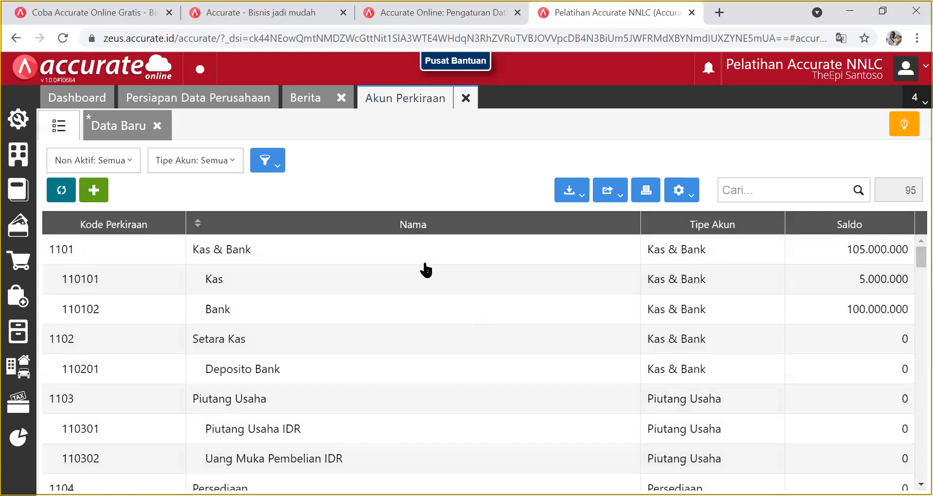
{"action": "scroll", "coordinate": [631, 307], "scroll_direction": "down", "scroll_amount": 10}
{"action": "scroll", "coordinate": [630, 309], "scroll_direction": "down", "scroll_amount": 8}
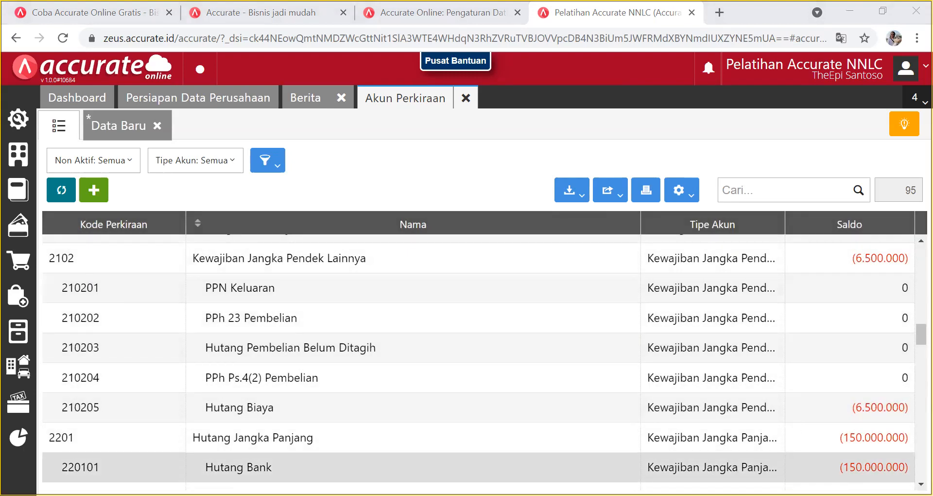
{"action": "scroll", "coordinate": [826, 437], "scroll_direction": "down", "scroll_amount": 1}
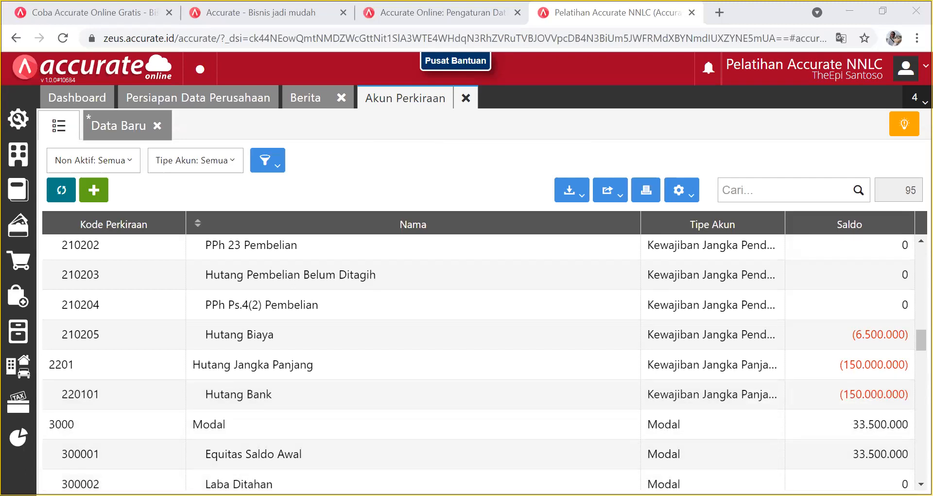
{"action": "scroll", "coordinate": [591, 367], "scroll_direction": "down", "scroll_amount": 7}
{"action": "scroll", "coordinate": [594, 359], "scroll_direction": "down", "scroll_amount": 10}
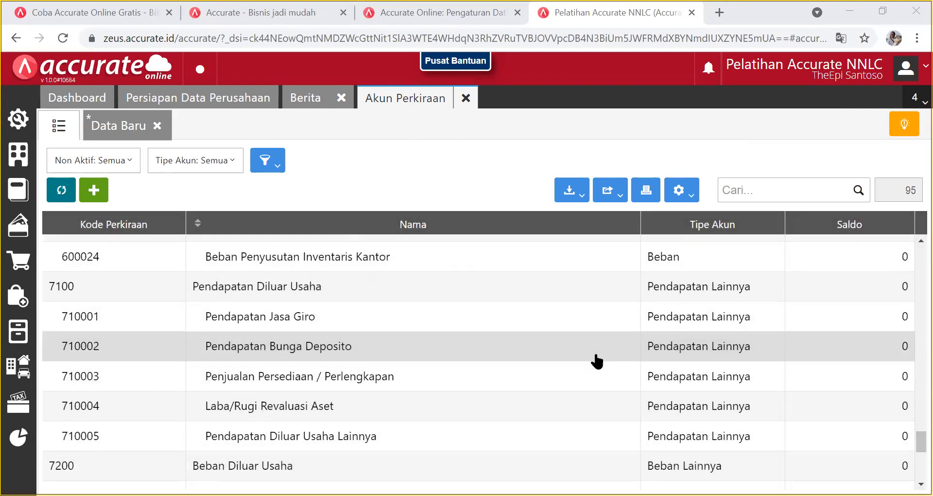
{"action": "scroll", "coordinate": [594, 360], "scroll_direction": "down", "scroll_amount": 5}
{"action": "scroll", "coordinate": [594, 361], "scroll_direction": "up", "scroll_amount": 15}
{"action": "scroll", "coordinate": [597, 358], "scroll_direction": "up", "scroll_amount": 10}
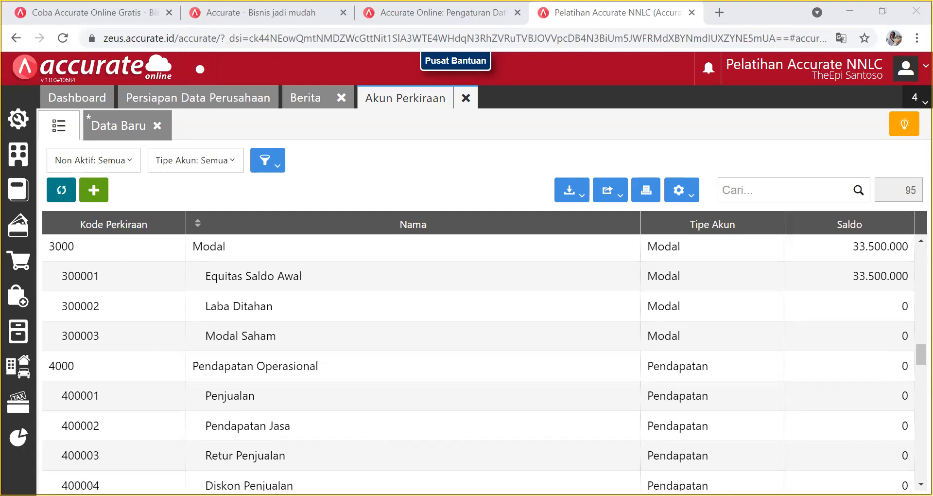
Search the accounts for 'laba' and open Laba Ditahan's Saldo tab.
{"action": "left_click", "coordinate": [772, 191]}
{"action": "type", "text": "laba"}
{"action": "key", "text": "Return"}
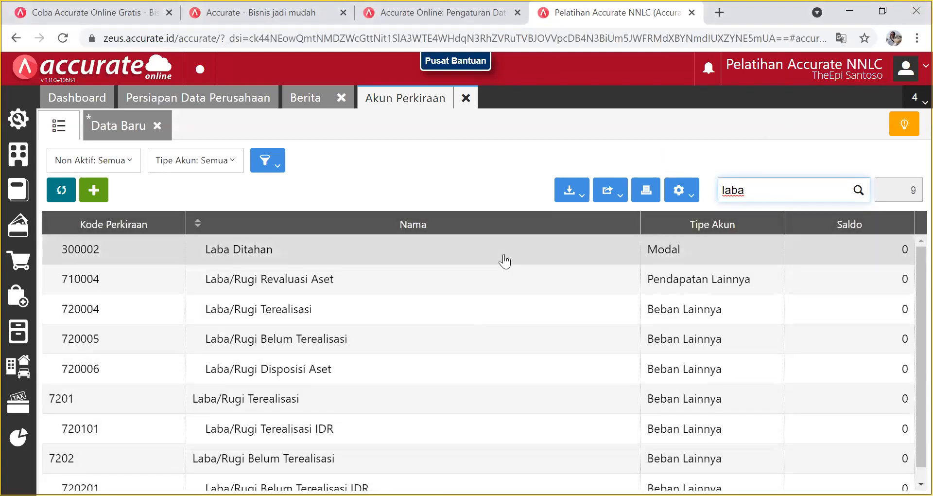
{"action": "double_click", "coordinate": [504, 261]}
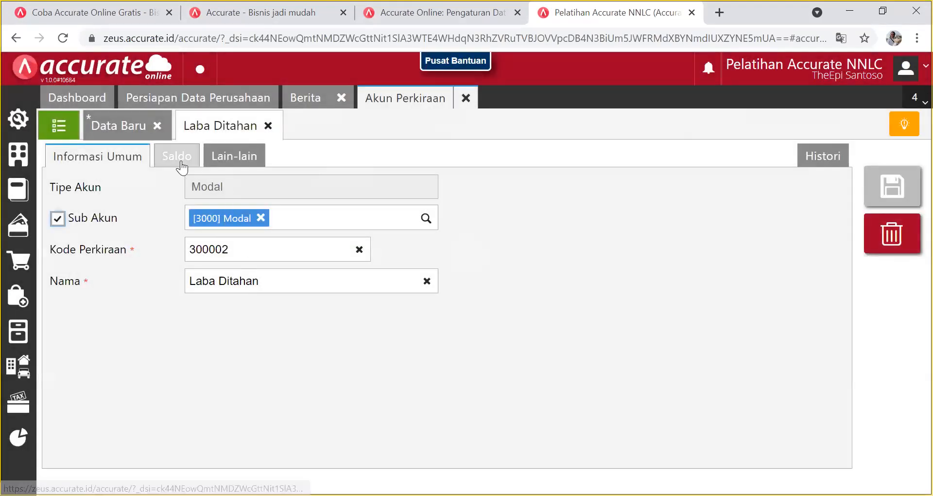
{"action": "left_click", "coordinate": [177, 157]}
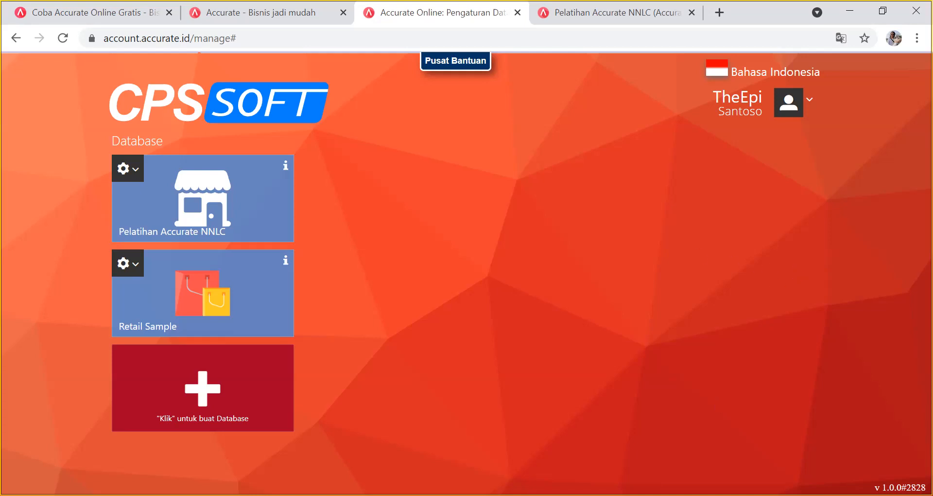
Return to the Pelatihan Accurate NNLC tab and focus Laba Ditahan's Nilai field.
{"action": "key", "text": "alt+Tab"}
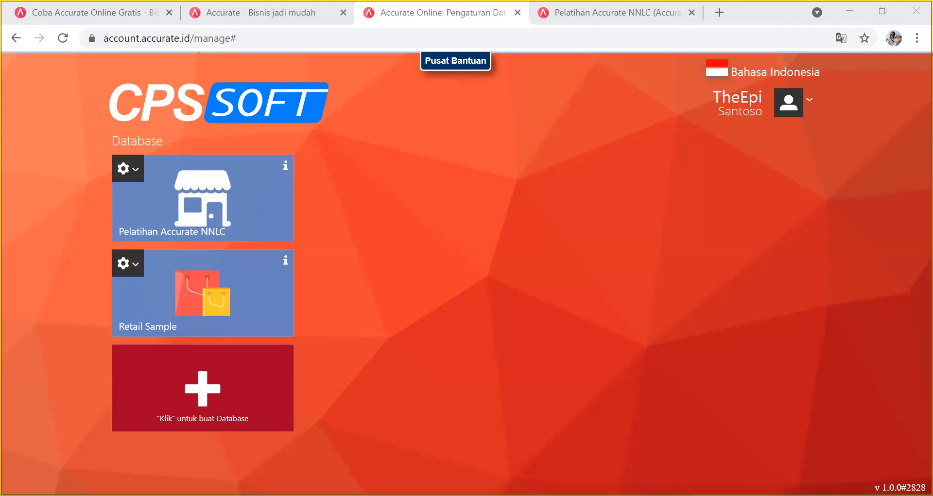
{"action": "left_click", "coordinate": [670, 201]}
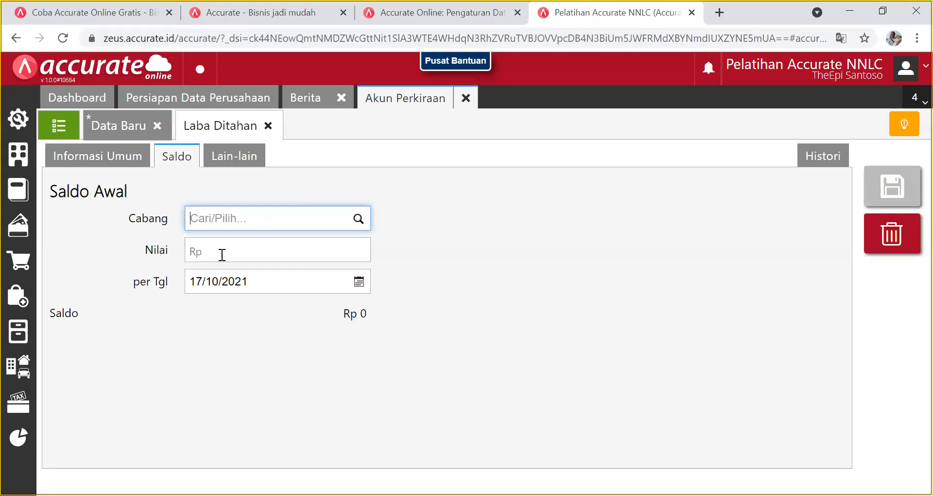
{"action": "left_click", "coordinate": [222, 255]}
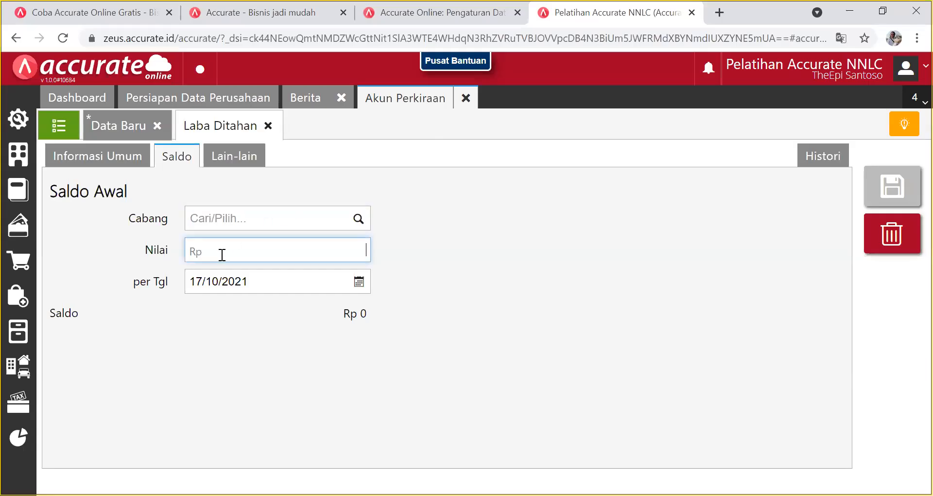
Save Laba Ditahan with an opening balance of 424.300.000 dated 31/12/2017.
{"action": "type", "text": "424.300.000"}
{"action": "left_click", "coordinate": [358, 282]}
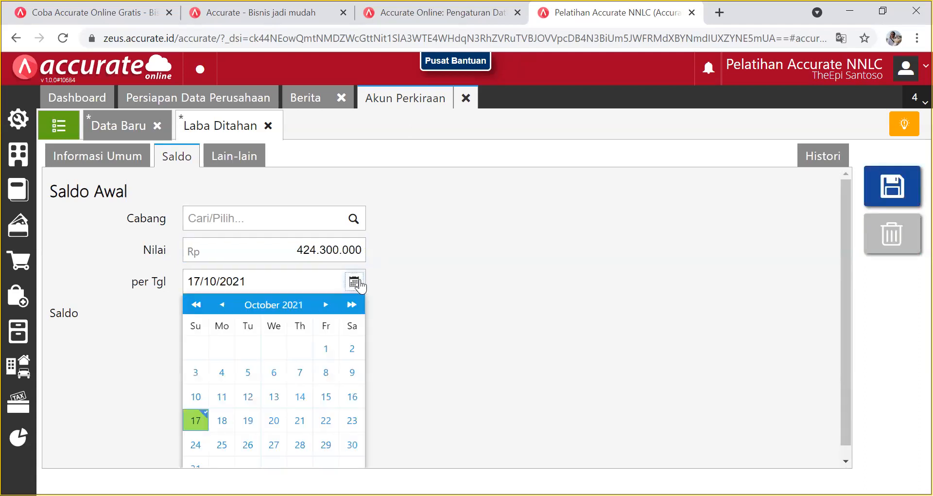
{"action": "left_click", "coordinate": [201, 304]}
{"action": "left_click", "coordinate": [201, 304]}
{"action": "left_click", "coordinate": [200, 304]}
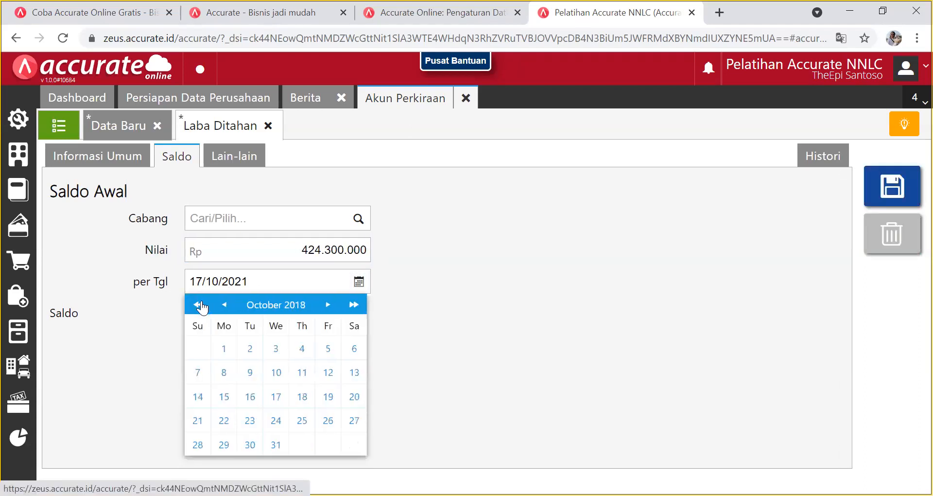
{"action": "left_click", "coordinate": [200, 304]}
{"action": "left_click", "coordinate": [327, 305]}
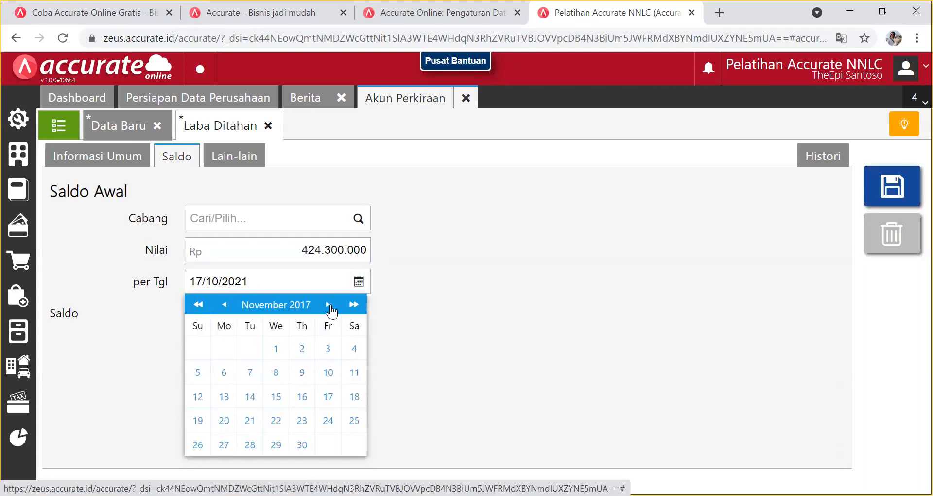
{"action": "left_click", "coordinate": [327, 305]}
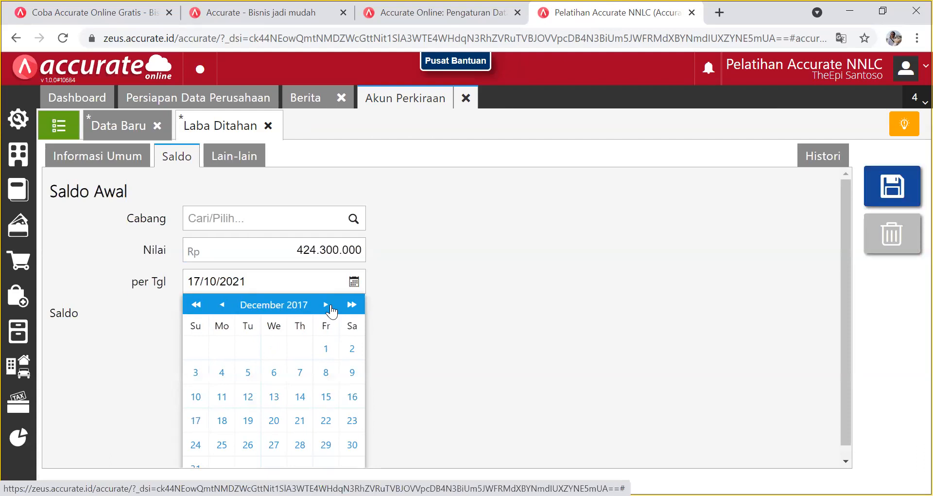
{"action": "left_click", "coordinate": [197, 464]}
{"action": "left_click", "coordinate": [891, 187]}
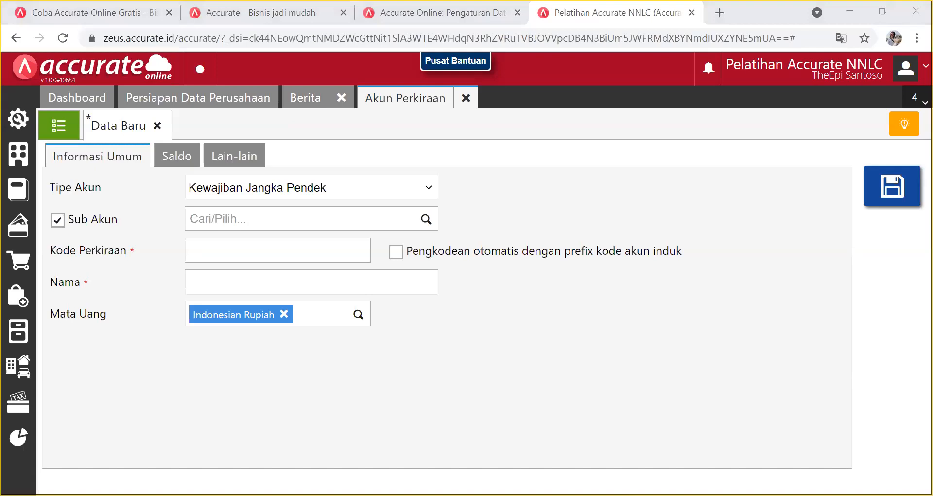
Discard the blank Data Baru account form without saving.
{"action": "left_click", "coordinate": [157, 126]}
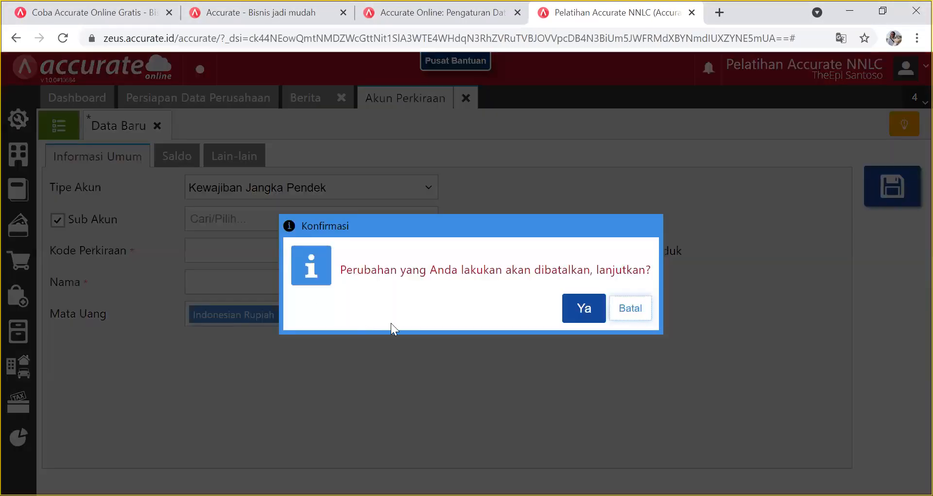
{"action": "left_click", "coordinate": [636, 310]}
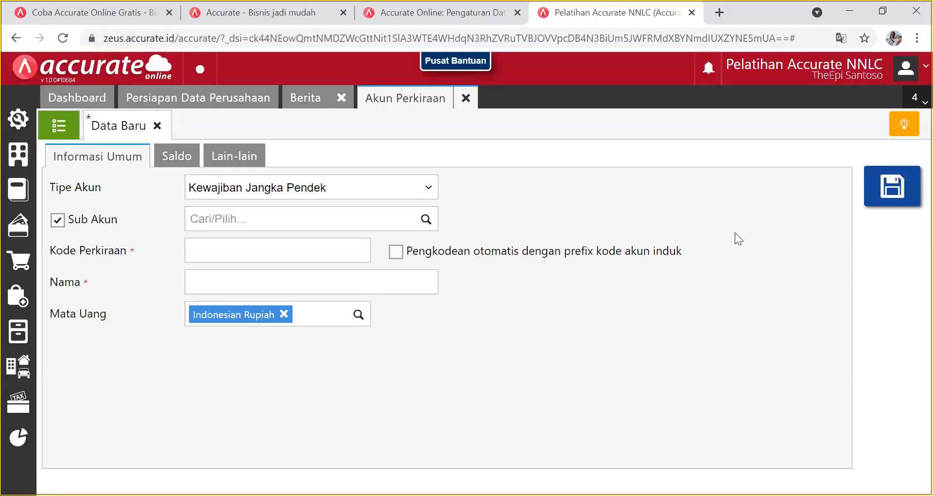
{"action": "left_click", "coordinate": [157, 125]}
{"action": "left_click", "coordinate": [580, 311]}
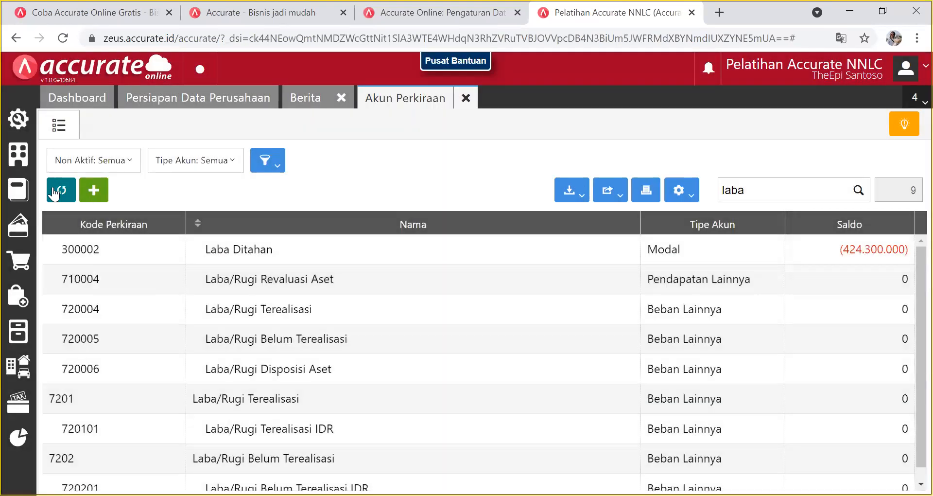
Refresh the account list, search for 'modal', and open Modal account 3000.
{"action": "left_click", "coordinate": [55, 191]}
{"action": "left_click", "coordinate": [763, 181]}
{"action": "key", "text": "BackSpace"}
{"action": "key", "text": "BackSpace"}
{"action": "key", "text": "BackSpace"}
{"action": "key", "text": "BackSpace"}
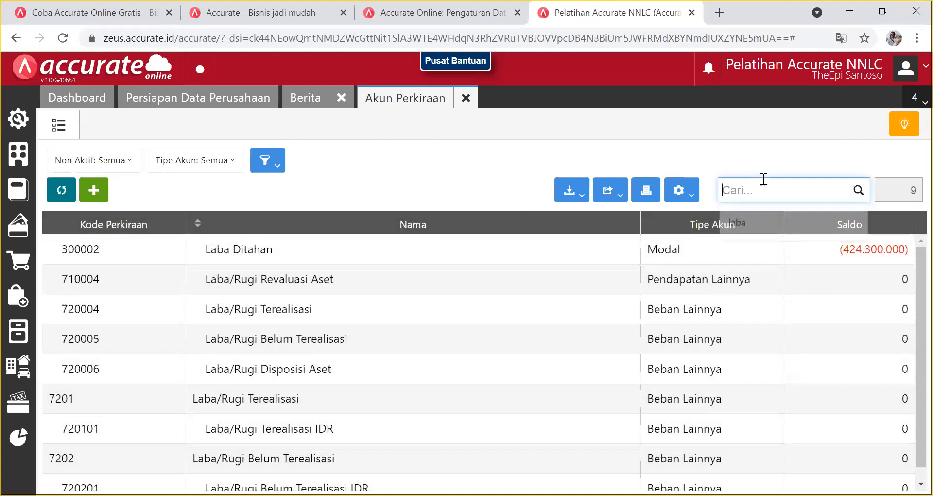
{"action": "type", "text": "modal"}
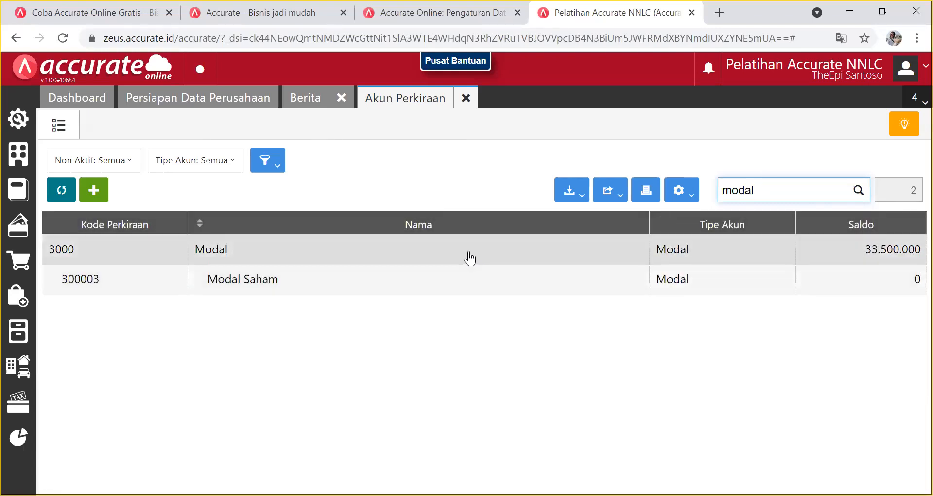
{"action": "left_click", "coordinate": [469, 252]}
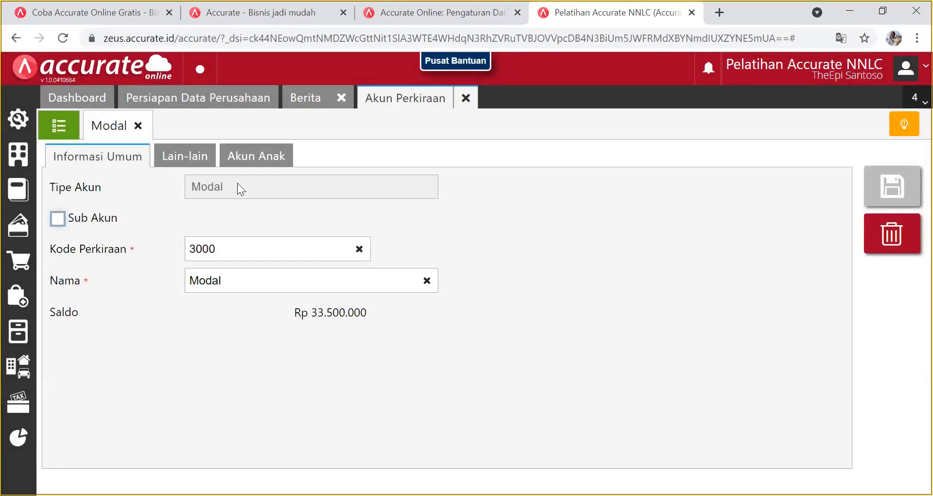
Review Modal 3000's Akun Anak, Lain-lain and Informasi Umum tabs, reopening it from the list.
{"action": "left_click", "coordinate": [273, 161]}
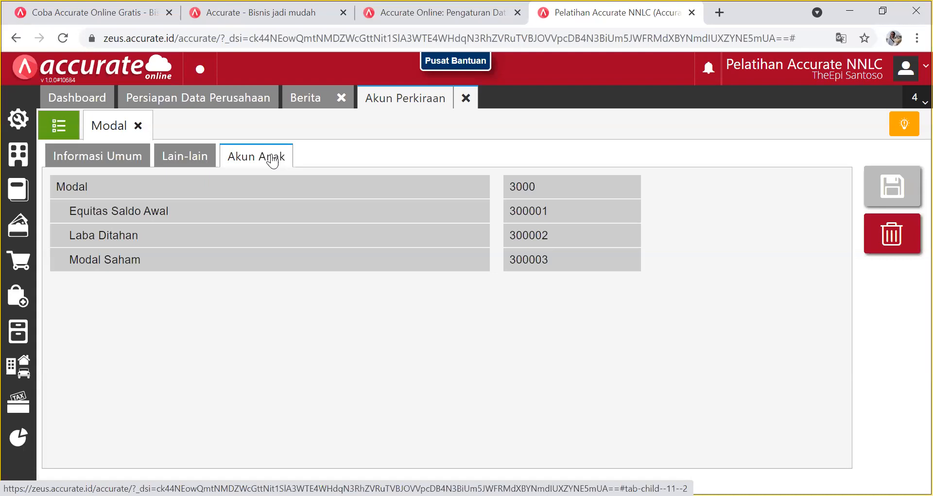
{"action": "left_click", "coordinate": [207, 158]}
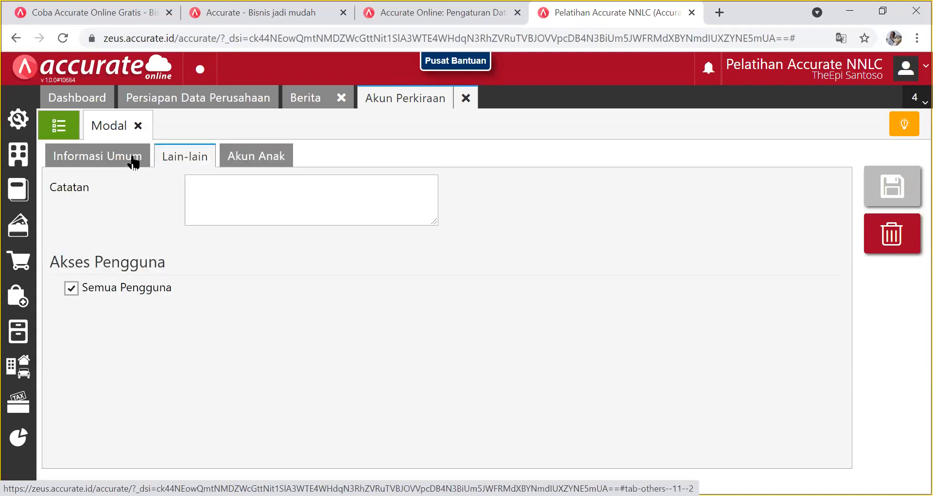
{"action": "left_click", "coordinate": [111, 162]}
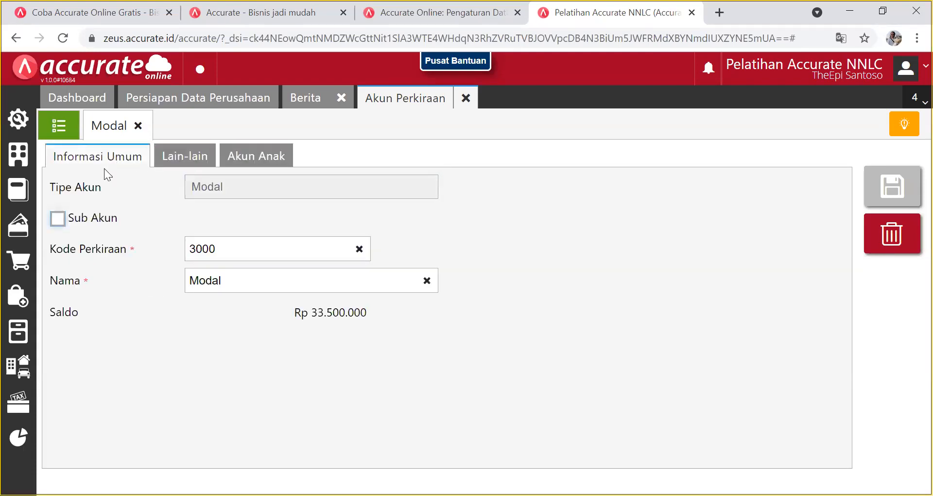
{"action": "left_click", "coordinate": [59, 125]}
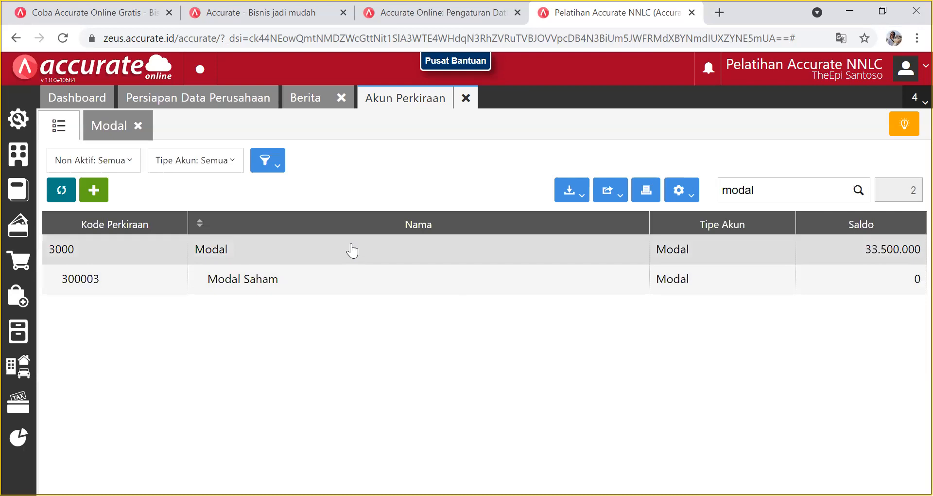
{"action": "left_click", "coordinate": [351, 251]}
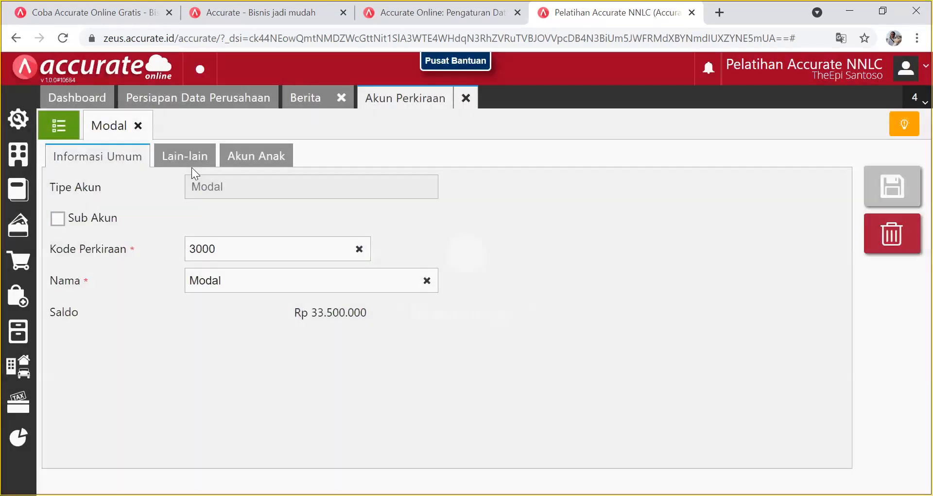
{"action": "left_click", "coordinate": [188, 161]}
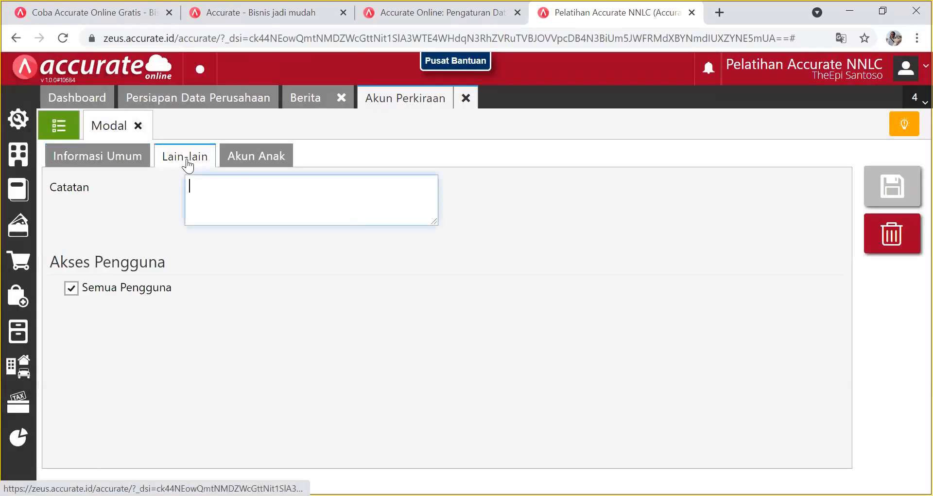
{"action": "left_click", "coordinate": [265, 152]}
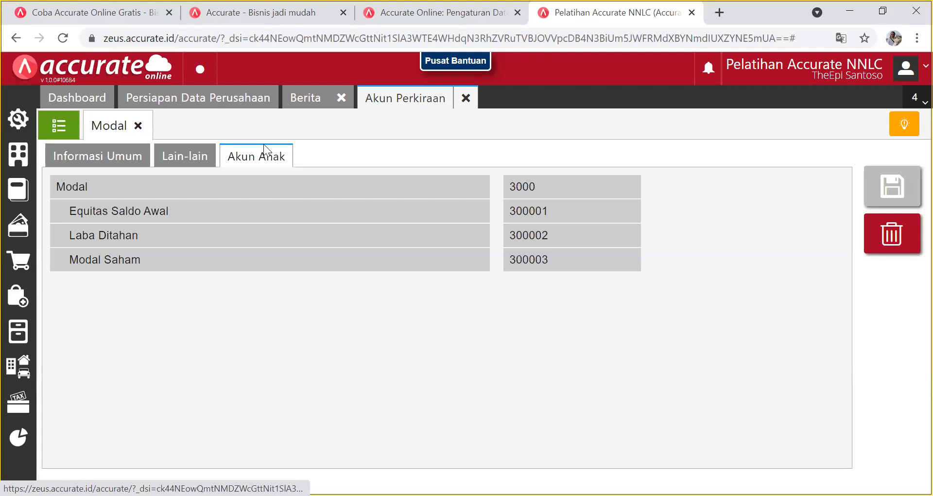
{"action": "left_click", "coordinate": [58, 161]}
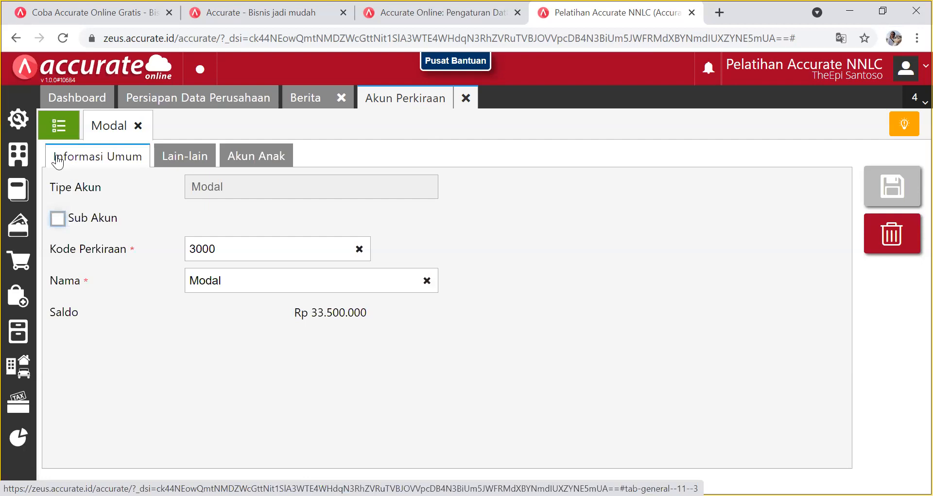
Mark the Modal account as a sub-account of [3000] Modal.
{"action": "left_click", "coordinate": [57, 220]}
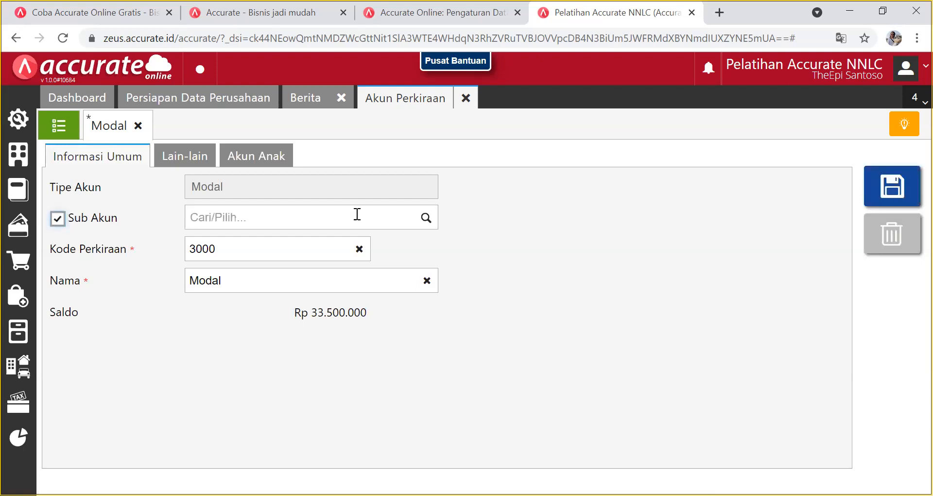
{"action": "left_click", "coordinate": [425, 219]}
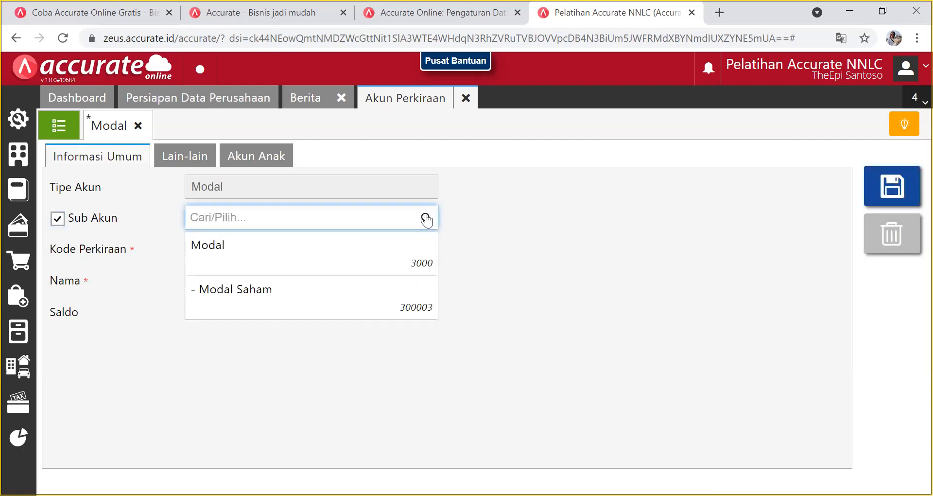
{"action": "left_click", "coordinate": [406, 248]}
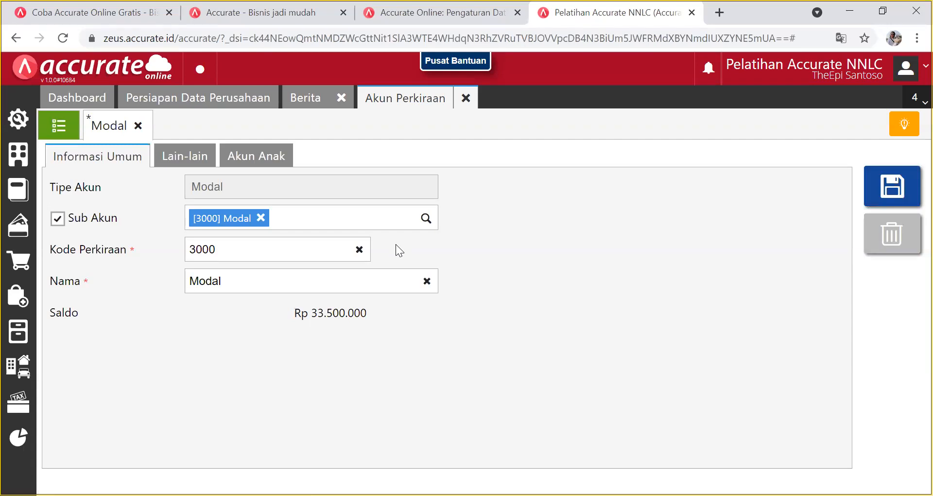
Close the Modal account form, discarding the unsaved sub-account change.
{"action": "left_click", "coordinate": [137, 125]}
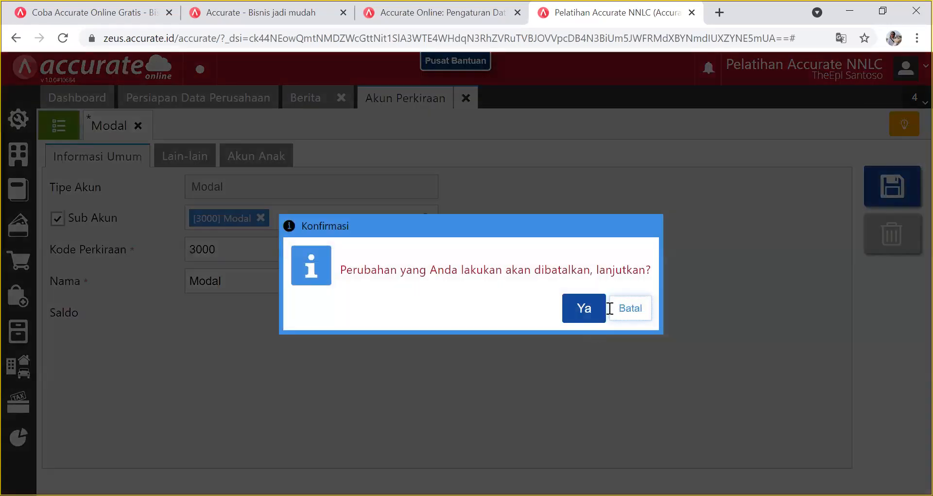
{"action": "left_click", "coordinate": [614, 311]}
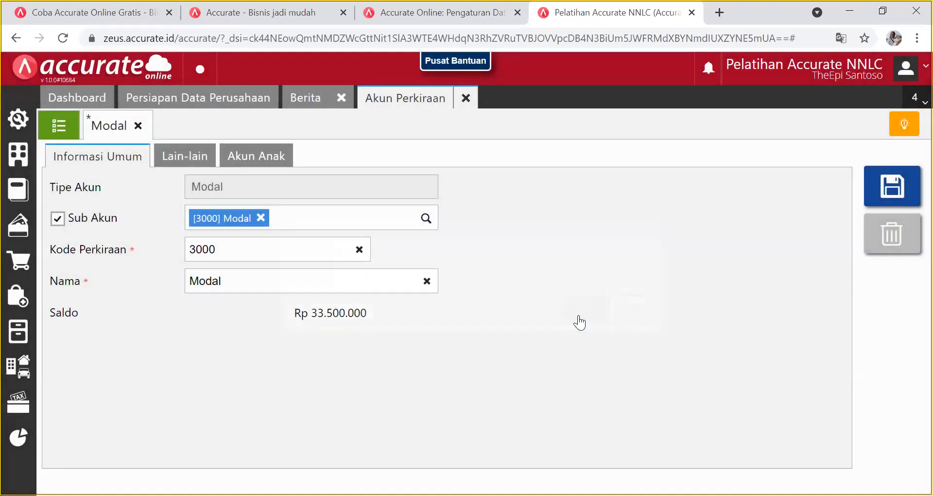
{"action": "left_click", "coordinate": [137, 126]}
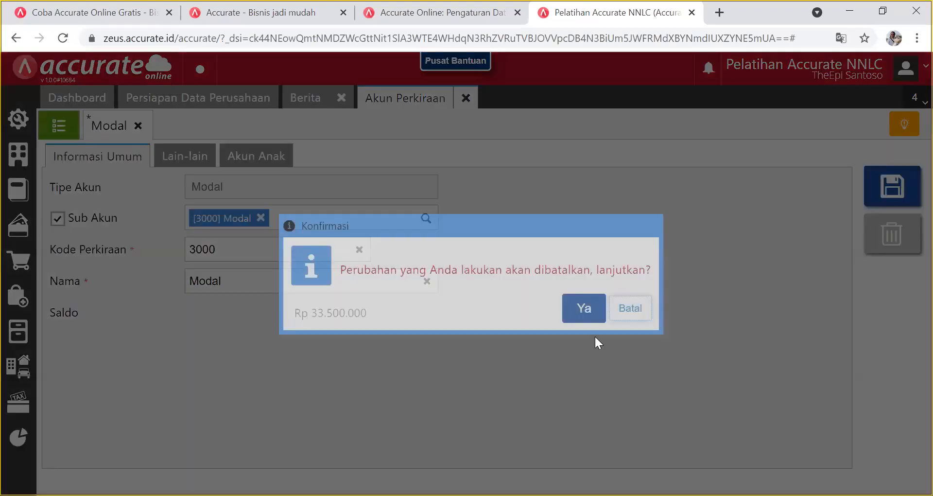
{"action": "left_click", "coordinate": [588, 308]}
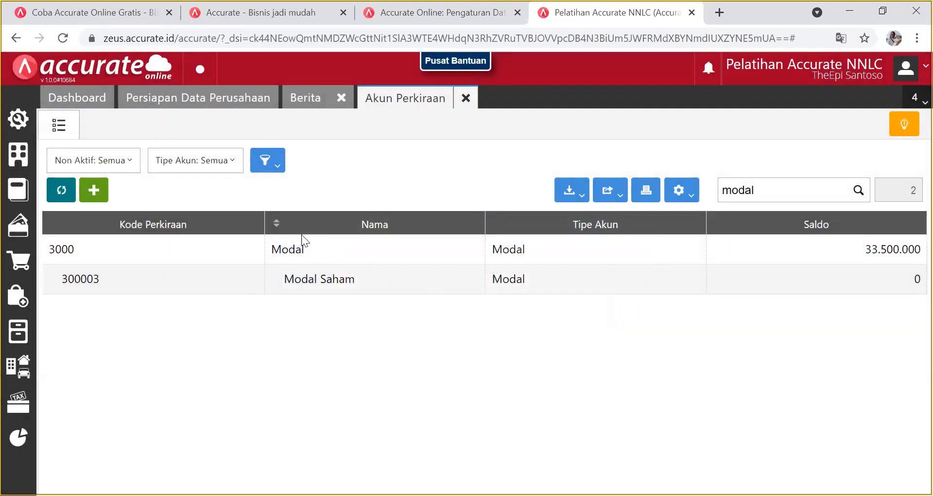
Open account 300003 and trim 'Saham' so its name reads 'Modal'.
{"action": "left_click", "coordinate": [259, 270]}
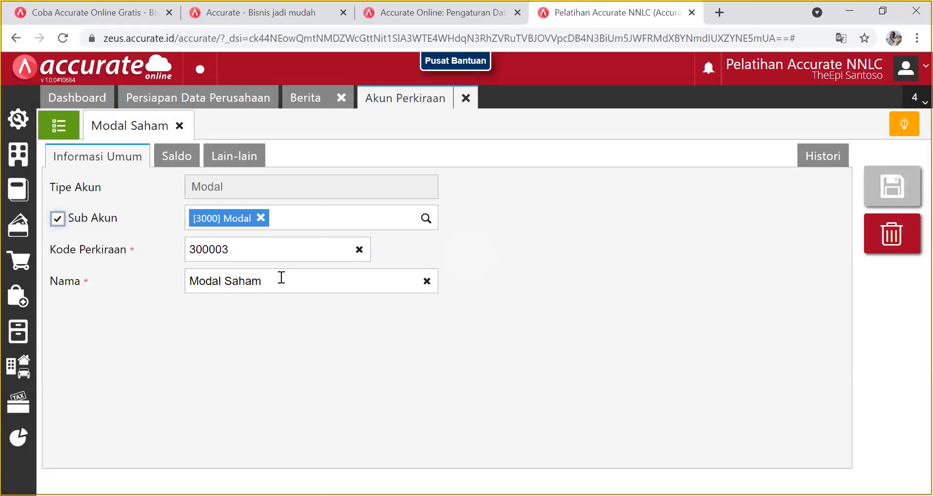
{"action": "left_click", "coordinate": [281, 277]}
{"action": "key", "text": "BackSpace"}
{"action": "key", "text": "BackSpace"}
{"action": "key", "text": "BackSpace"}
{"action": "key", "text": "BackSpace"}
{"action": "key", "text": "BackSpace"}
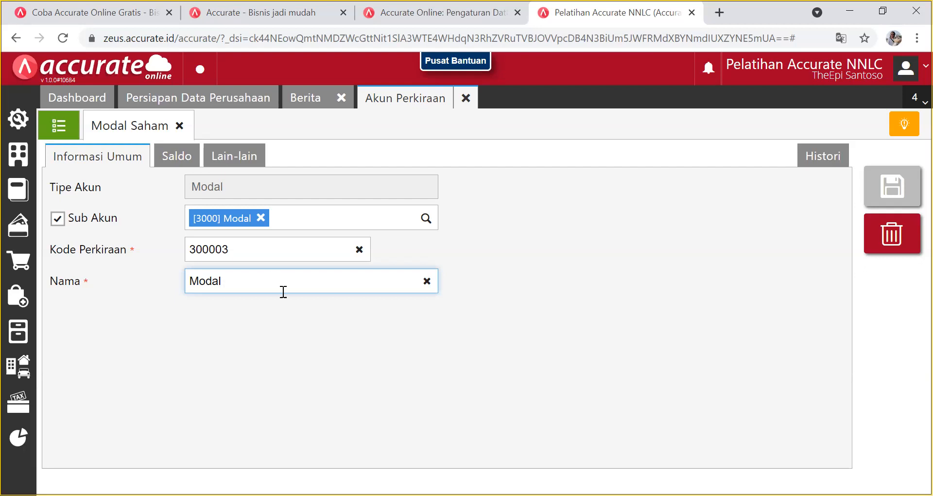
Enter an 800.000.000 opening balance dated 31/12/2017, save the account, and reload the list.
{"action": "left_click", "coordinate": [181, 161]}
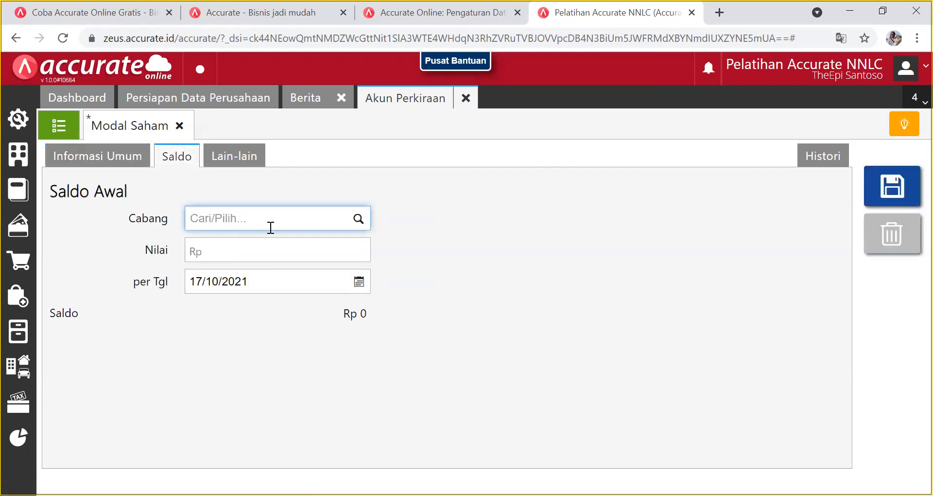
{"action": "left_click", "coordinate": [279, 256]}
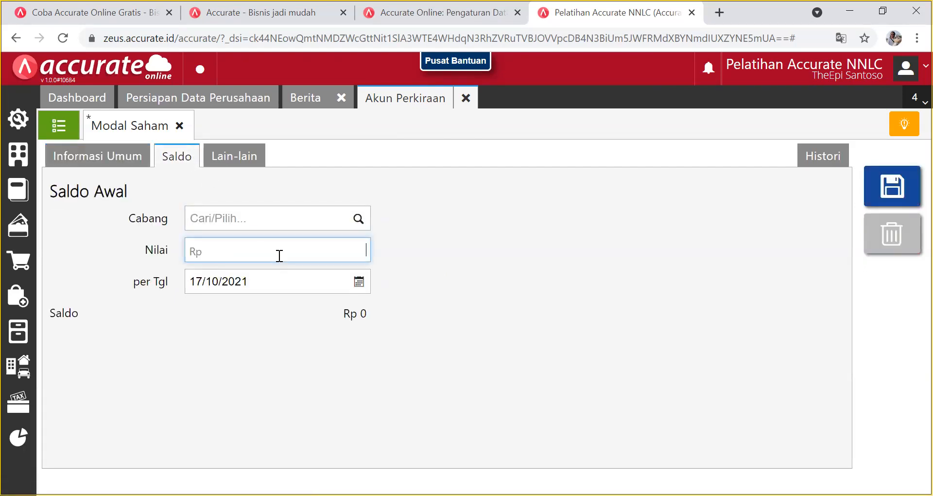
{"action": "type", "text": "800.000.000"}
{"action": "left_click", "coordinate": [358, 286]}
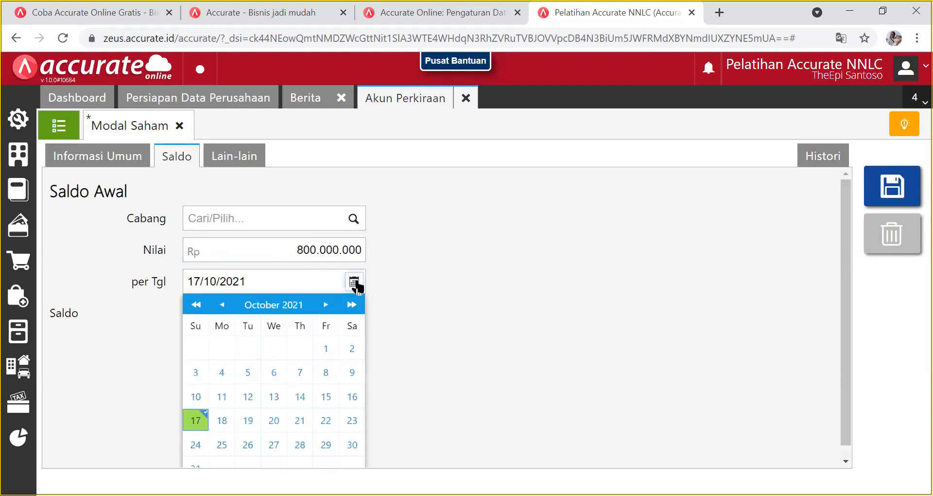
{"action": "double_click", "coordinate": [196, 305]}
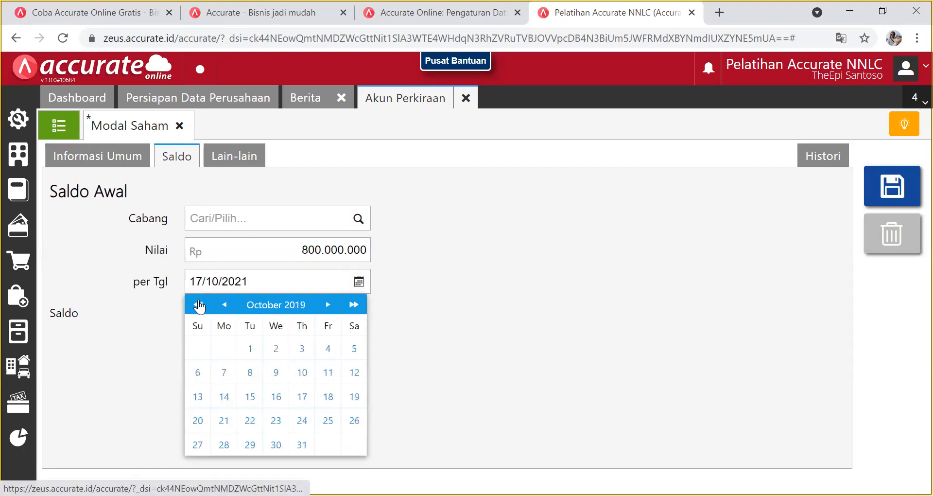
{"action": "double_click", "coordinate": [197, 305]}
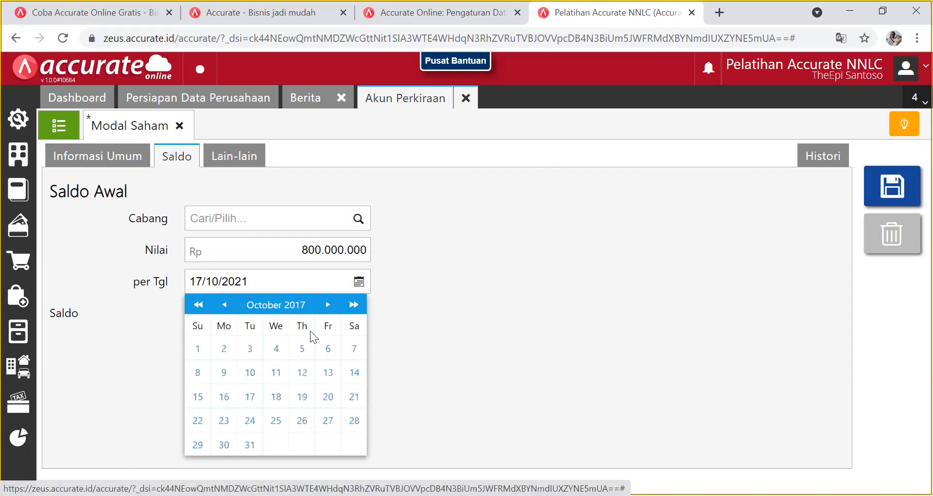
{"action": "double_click", "coordinate": [323, 306]}
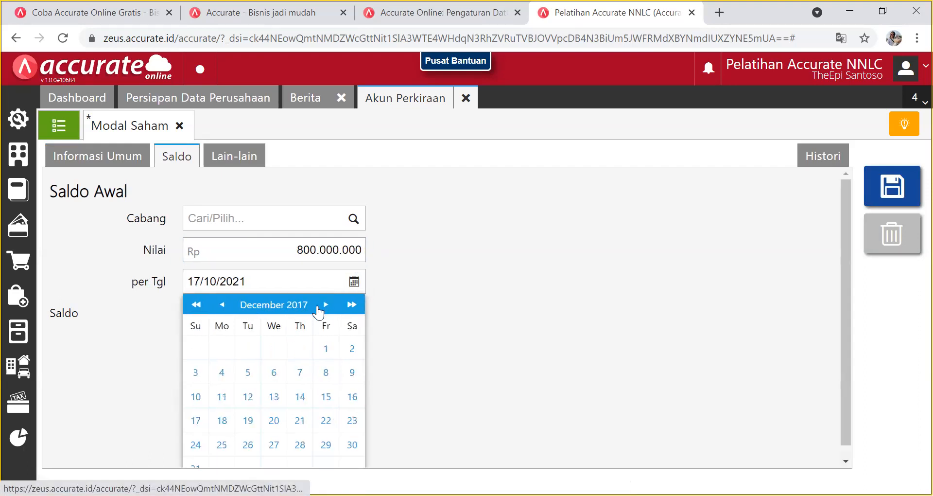
{"action": "left_click", "coordinate": [200, 465]}
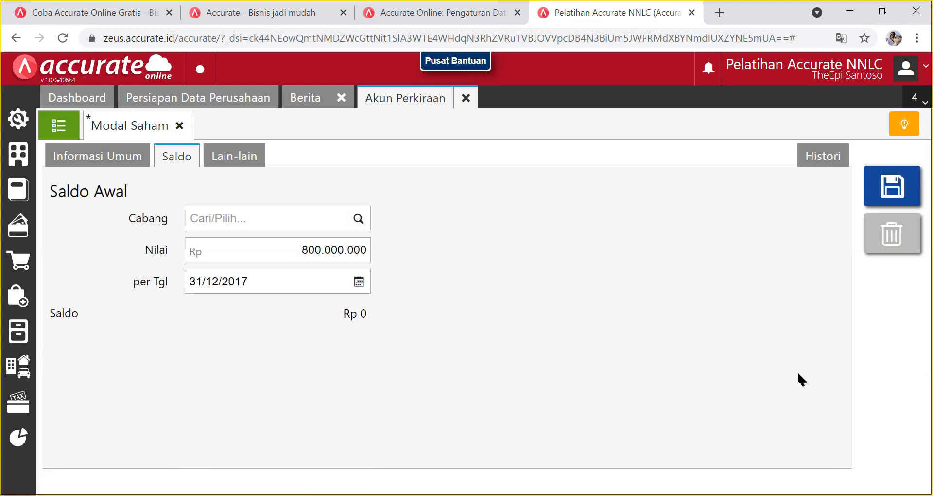
{"action": "left_click", "coordinate": [896, 181]}
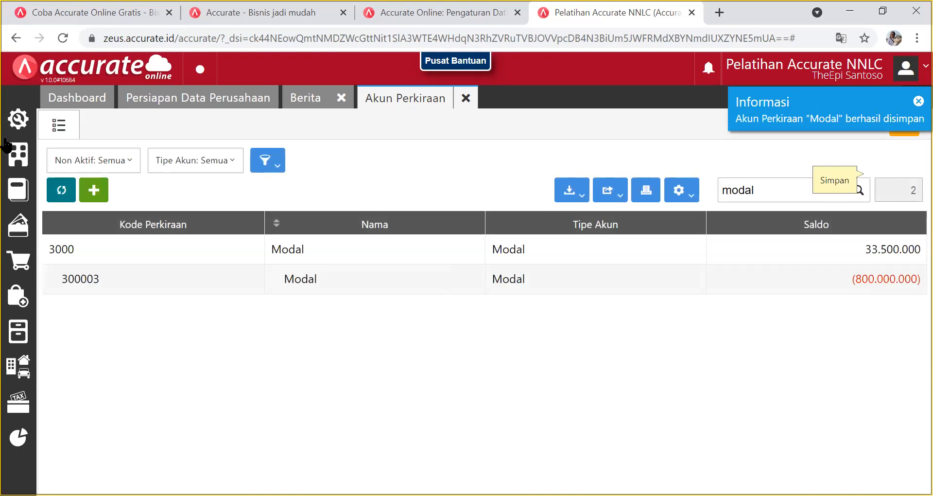
{"action": "left_click", "coordinate": [61, 190]}
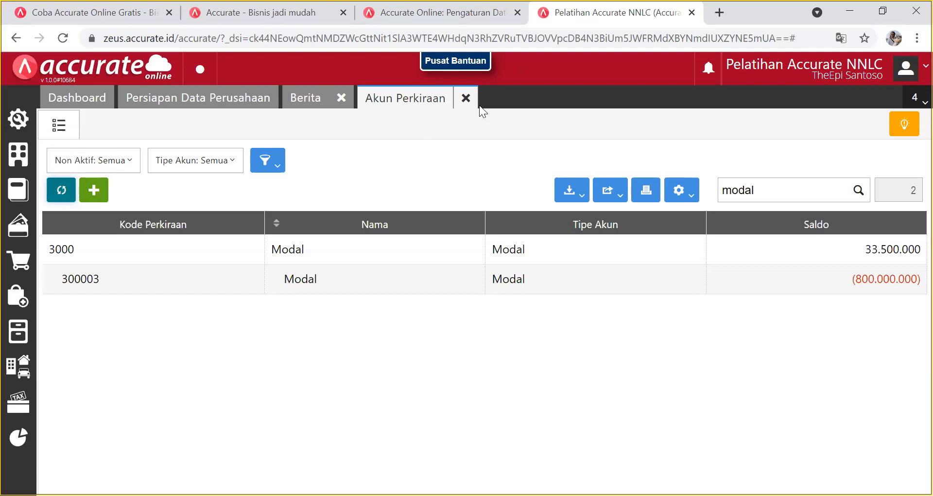
Clear 'modal' from the account search and scroll through the full account list.
{"action": "left_click", "coordinate": [804, 199]}
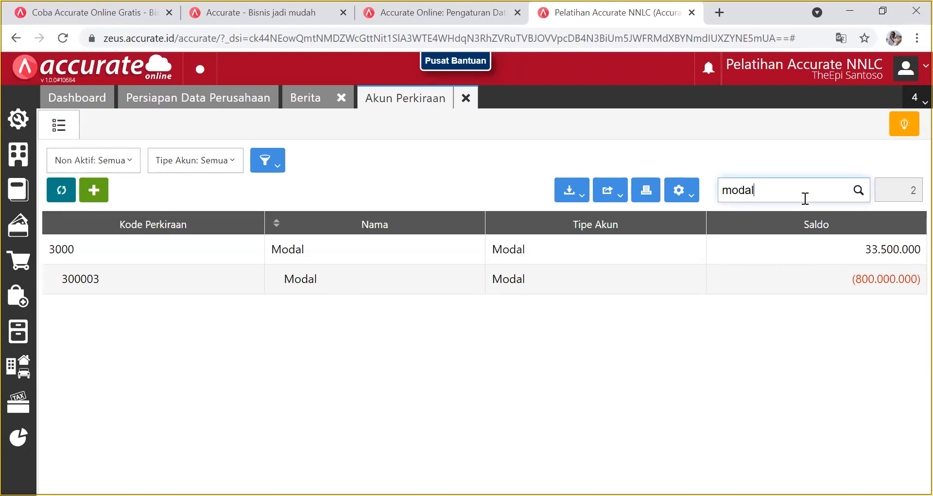
{"action": "key", "text": "BackSpace"}
{"action": "key", "text": "BackSpace"}
{"action": "key", "text": "BackSpace"}
{"action": "key", "text": "BackSpace"}
{"action": "key", "text": "BackSpace"}
{"action": "scroll", "coordinate": [528, 291], "scroll_direction": "down", "scroll_amount": 8}
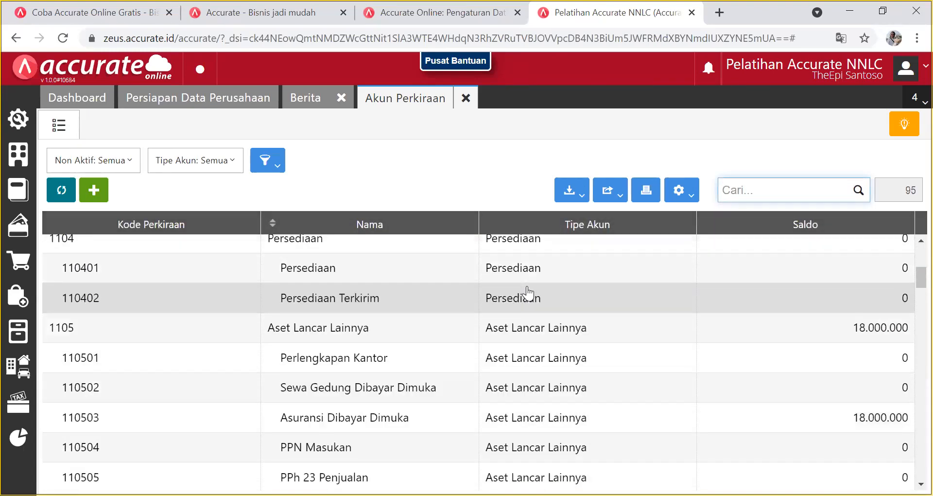
{"action": "scroll", "coordinate": [528, 292], "scroll_direction": "down", "scroll_amount": 5}
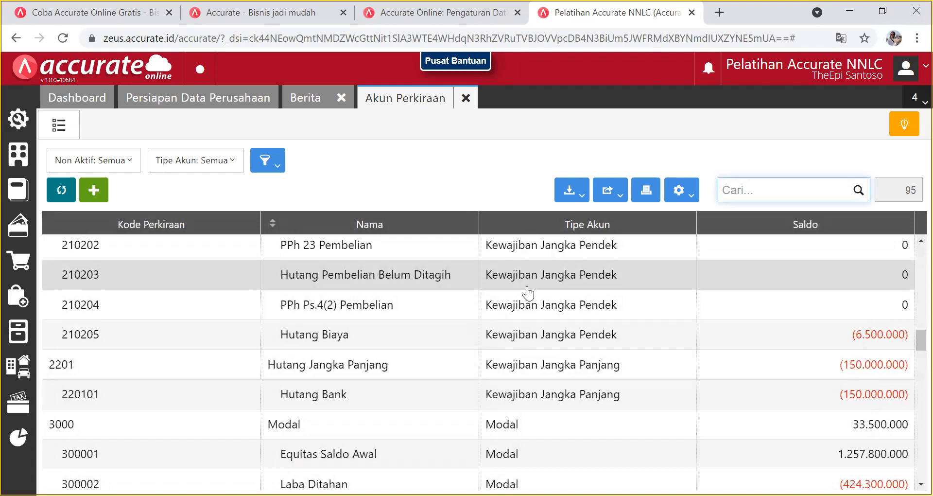
{"action": "scroll", "coordinate": [529, 292], "scroll_direction": "down", "scroll_amount": 3}
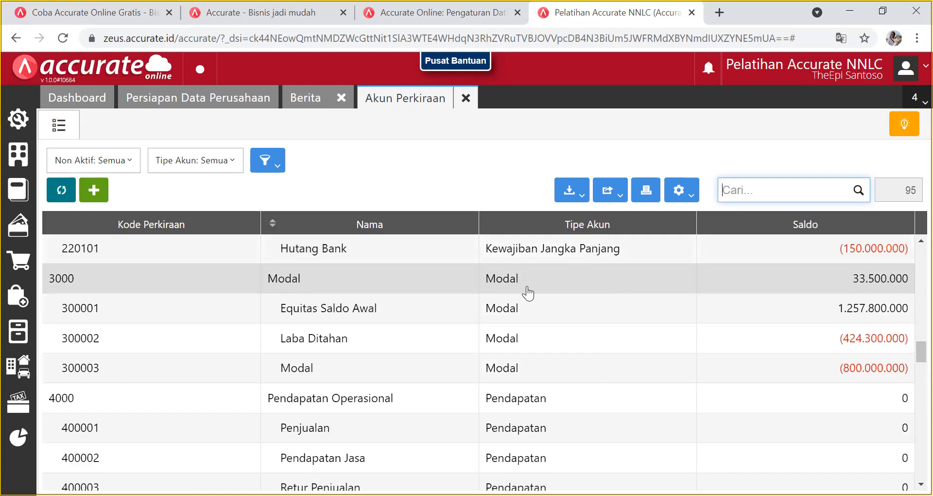
{"action": "scroll", "coordinate": [529, 292], "scroll_direction": "down", "scroll_amount": 6}
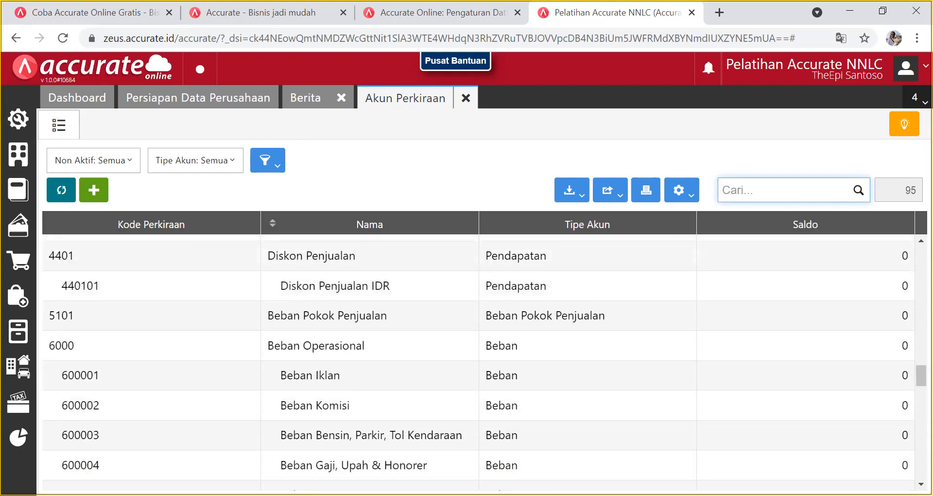
{"action": "key", "text": "alt+Tab"}
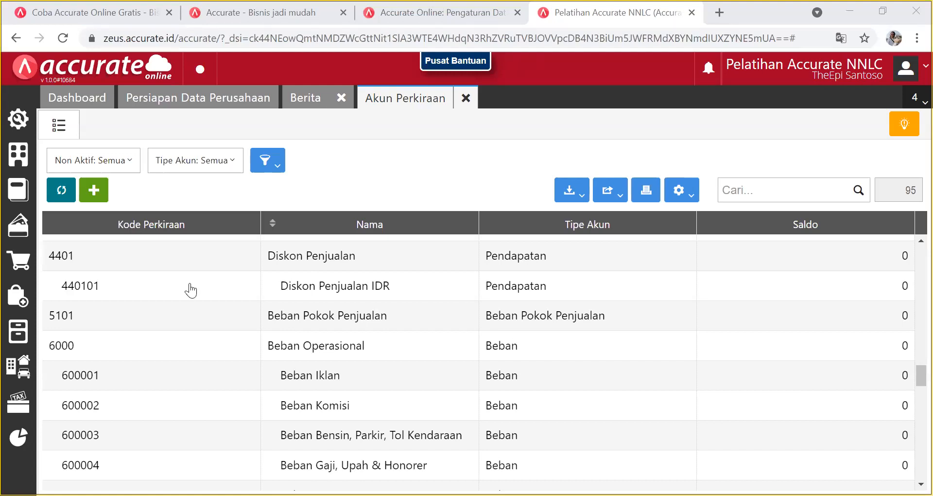
Look through the Tipe Akun filter options and close them unchanged.
{"action": "left_click", "coordinate": [223, 165]}
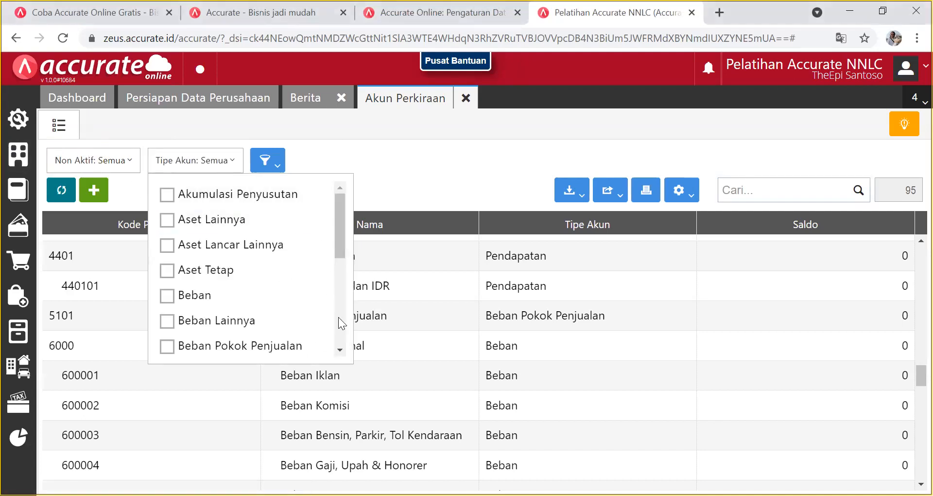
{"action": "scroll", "coordinate": [338, 316], "scroll_direction": "down", "scroll_amount": 5}
{"action": "left_click", "coordinate": [444, 180]}
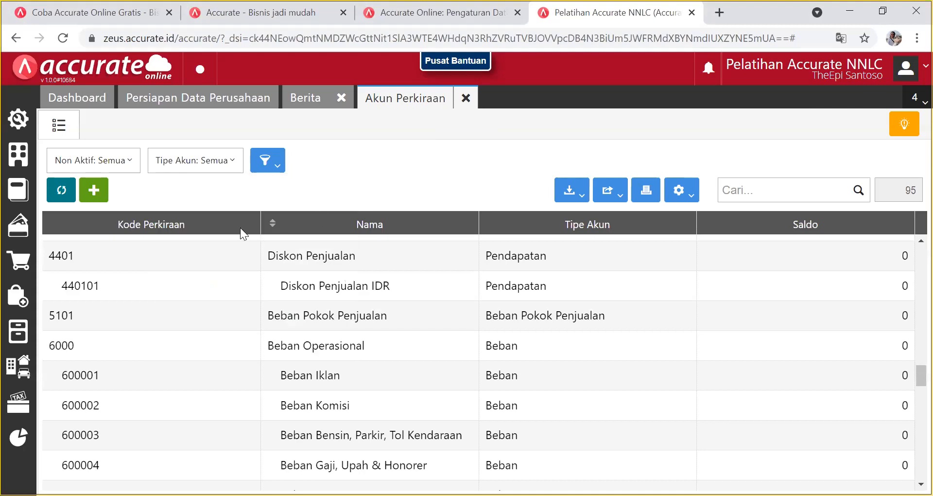
Start a Data Baru account and review the account types, leaving Kas & Bank selected.
{"action": "left_click", "coordinate": [94, 191]}
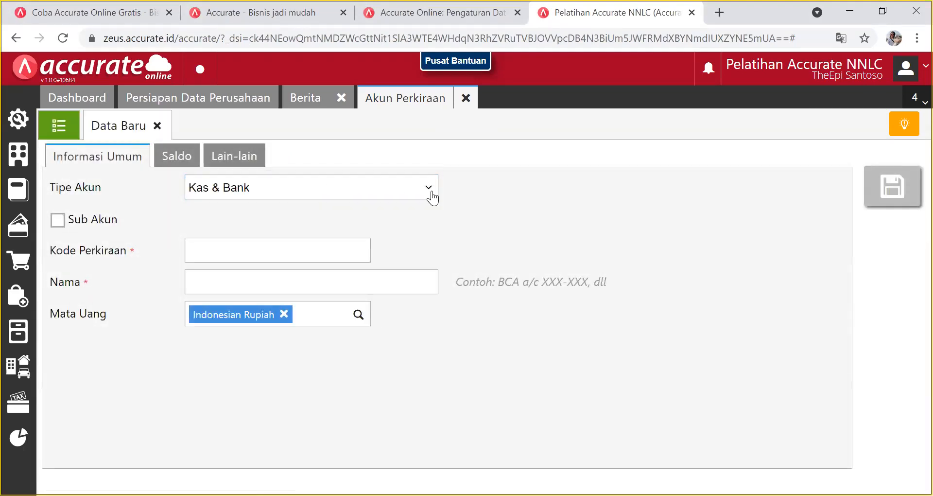
{"action": "left_click", "coordinate": [432, 196]}
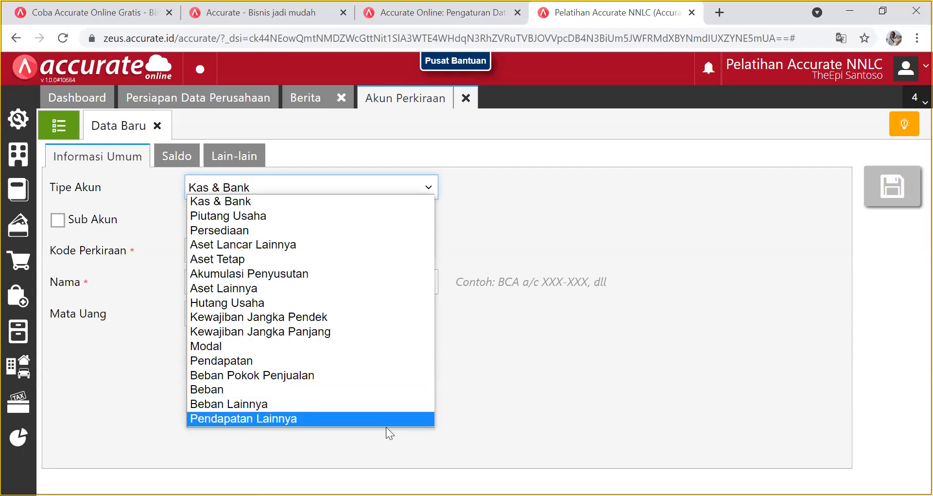
{"action": "left_click", "coordinate": [426, 189]}
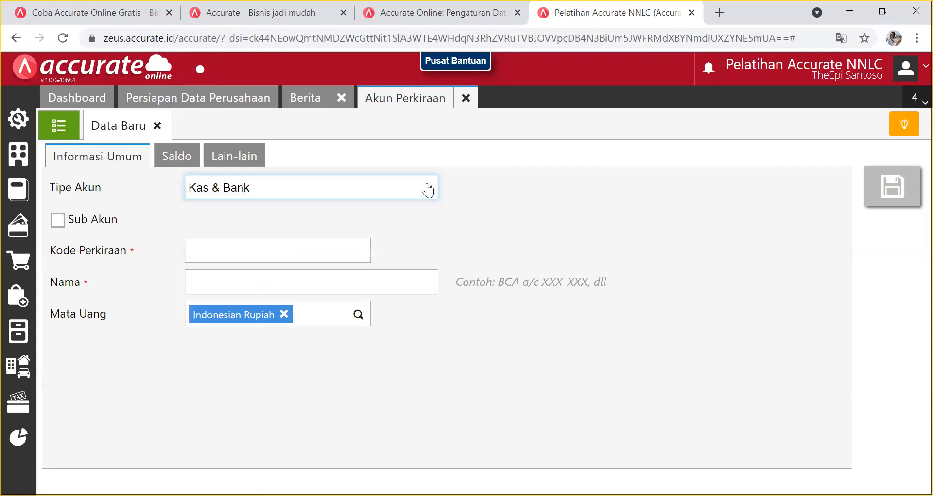
{"action": "left_click", "coordinate": [427, 190]}
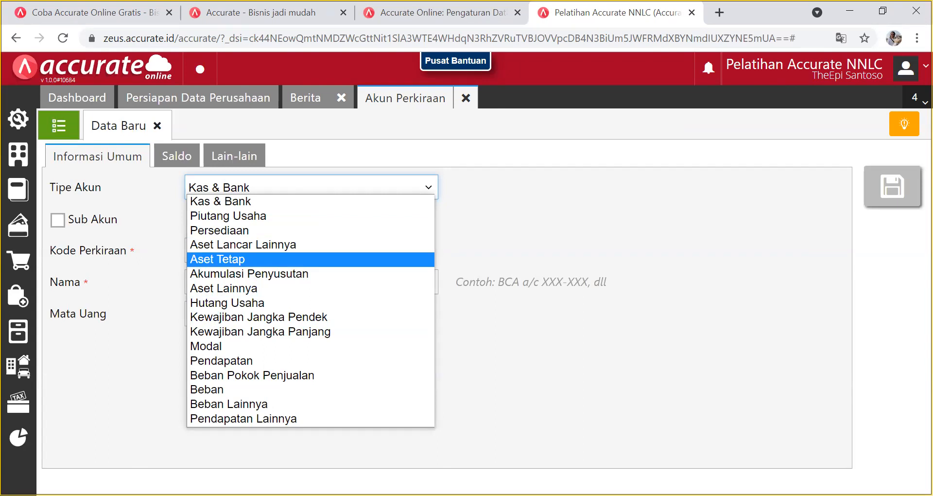
{"action": "key", "text": "alt+Tab"}
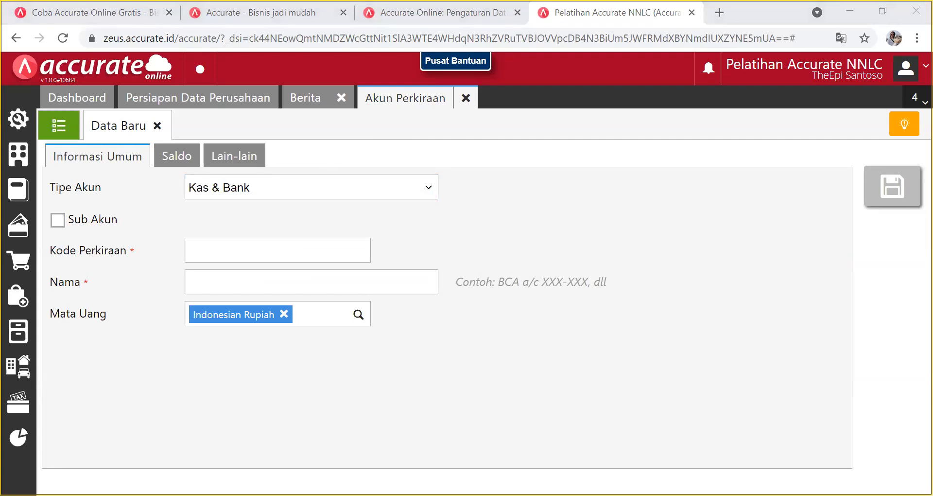
{"action": "left_click", "coordinate": [401, 188]}
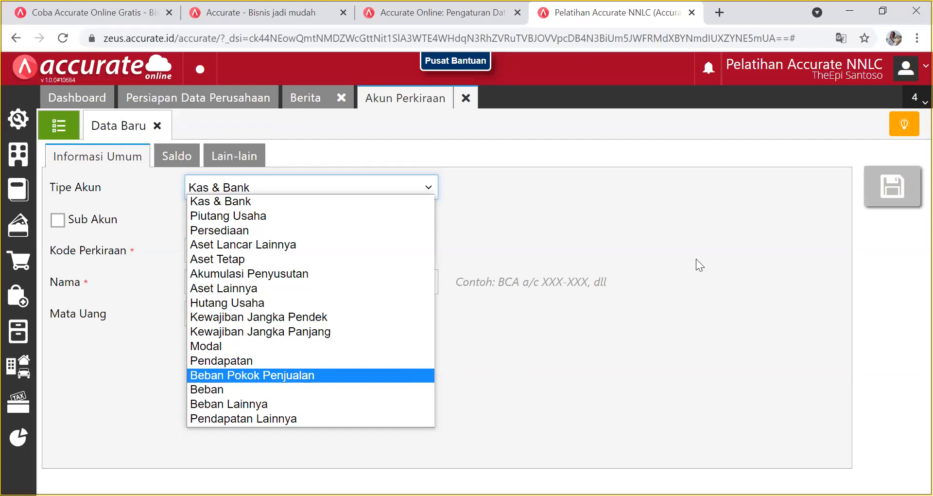
{"action": "left_click", "coordinate": [711, 256]}
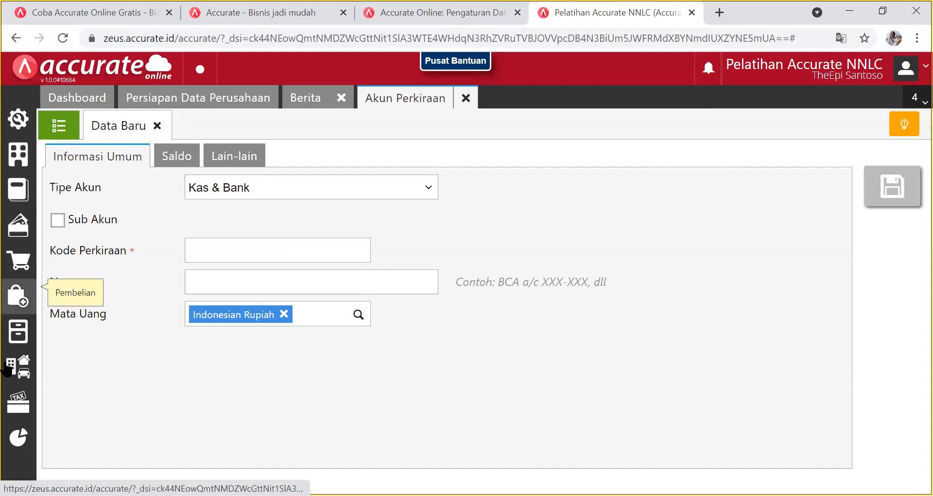
Open the Neraca (Standar) report from the Daftar Laporan list.
{"action": "left_click", "coordinate": [16, 438]}
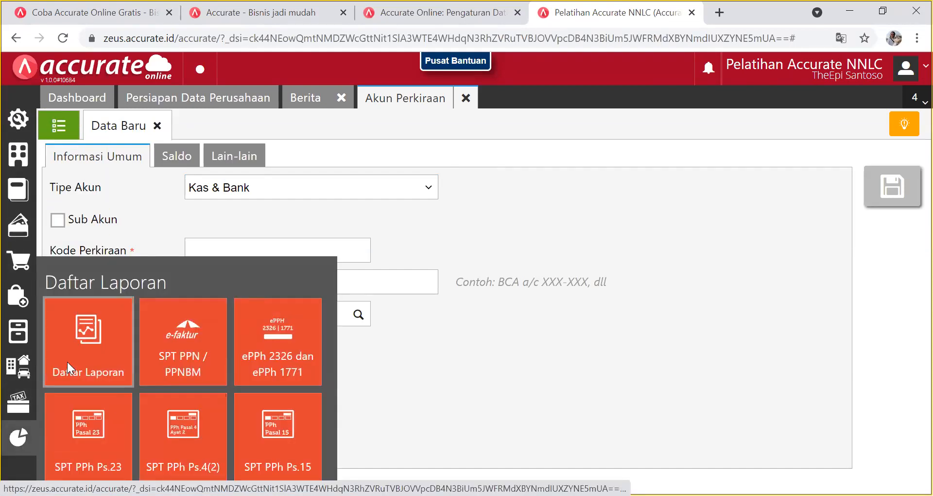
{"action": "left_click", "coordinate": [67, 361]}
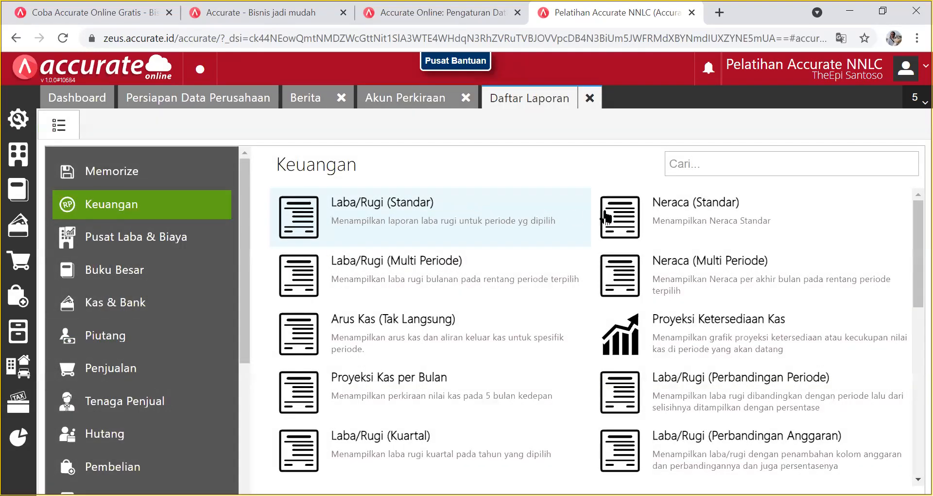
{"action": "left_click", "coordinate": [682, 203]}
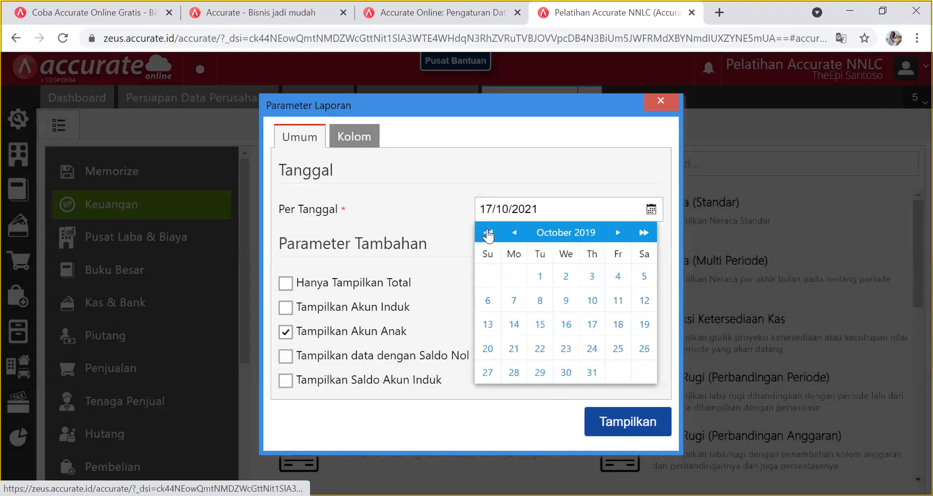
Set Per Tanggal to 31/12/2017 and display the balance sheet.
{"action": "double_click", "coordinate": [489, 236]}
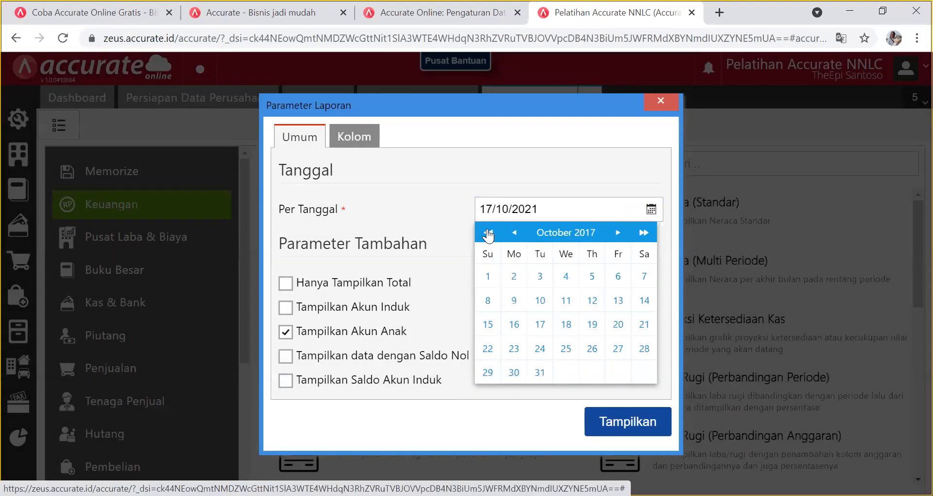
{"action": "left_click", "coordinate": [485, 236]}
{"action": "left_click", "coordinate": [618, 233]}
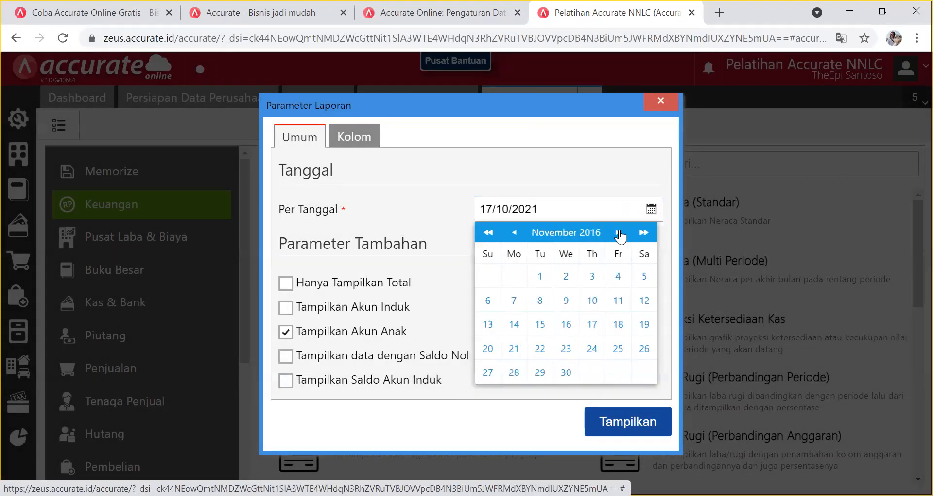
{"action": "left_click", "coordinate": [643, 233]}
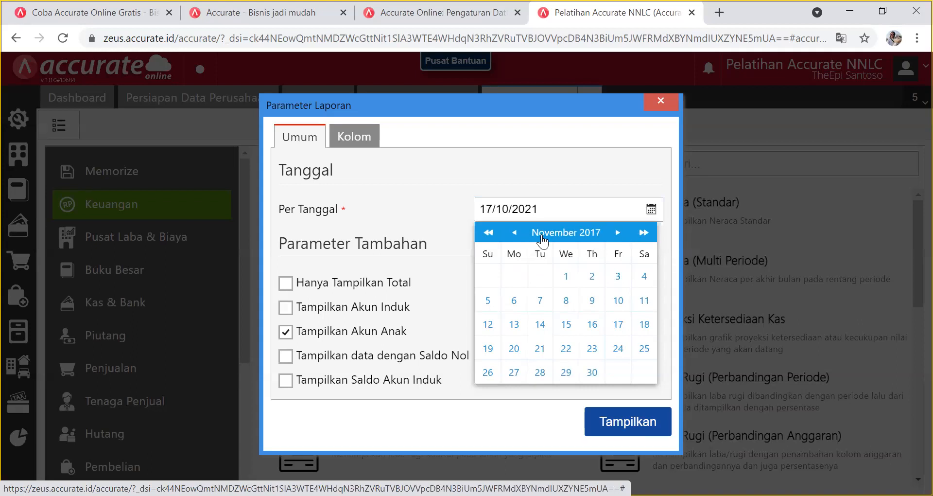
{"action": "left_click", "coordinate": [619, 234]}
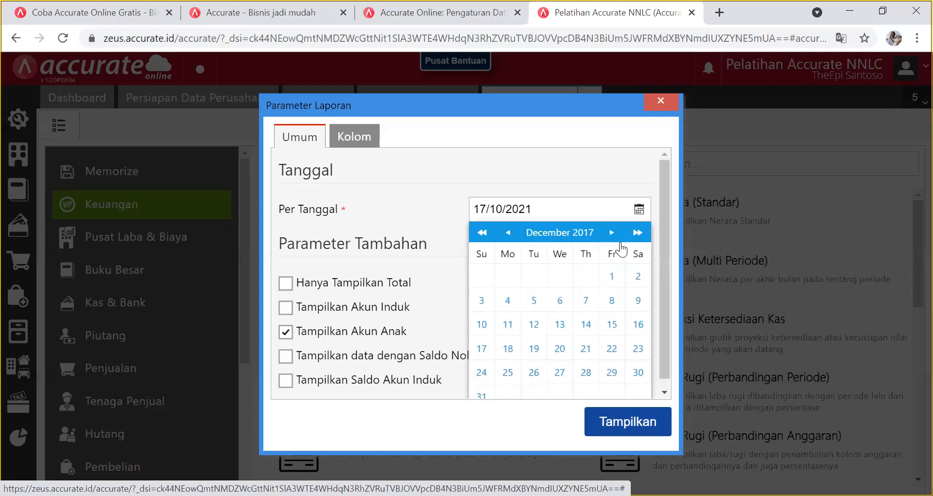
{"action": "left_click", "coordinate": [486, 396]}
{"action": "left_click", "coordinate": [646, 422]}
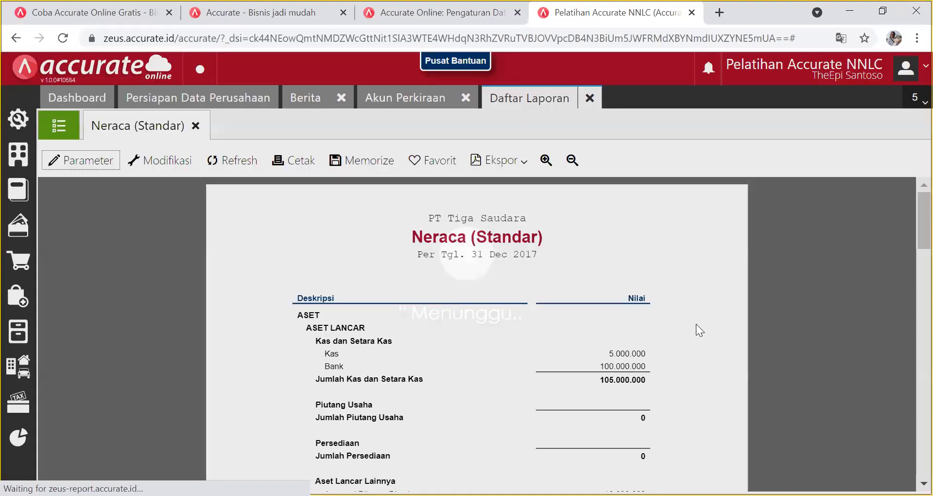
{"action": "scroll", "coordinate": [696, 324], "scroll_direction": "down", "scroll_amount": 15}
{"action": "scroll", "coordinate": [696, 323], "scroll_direction": "up", "scroll_amount": 5}
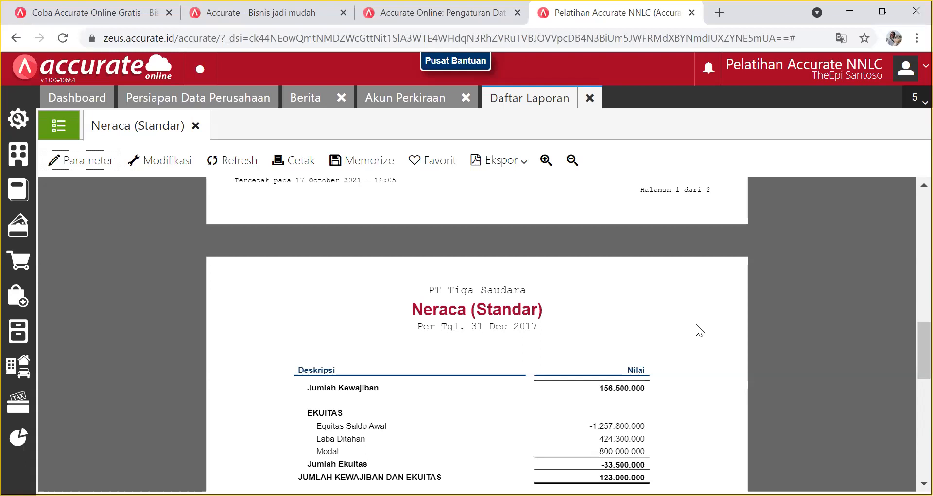
{"action": "scroll", "coordinate": [696, 324], "scroll_direction": "up", "scroll_amount": 15}
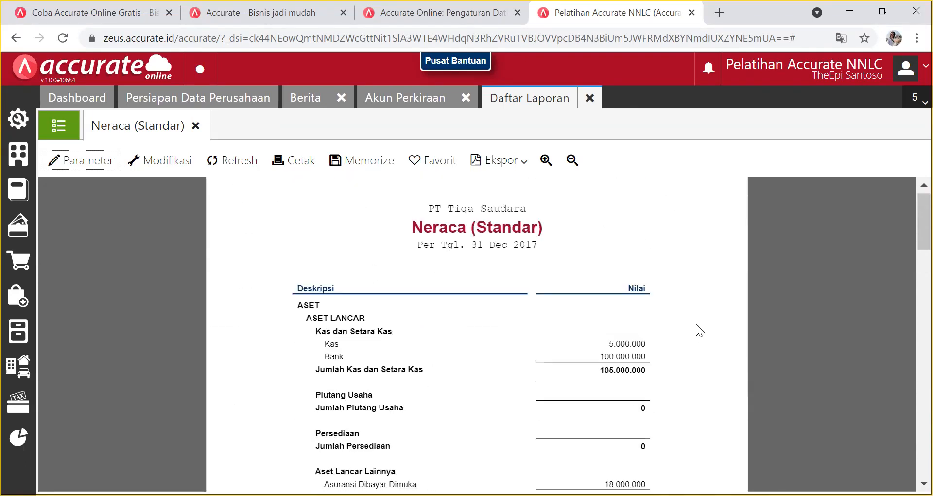
{"action": "scroll", "coordinate": [696, 324], "scroll_direction": "down", "scroll_amount": 5}
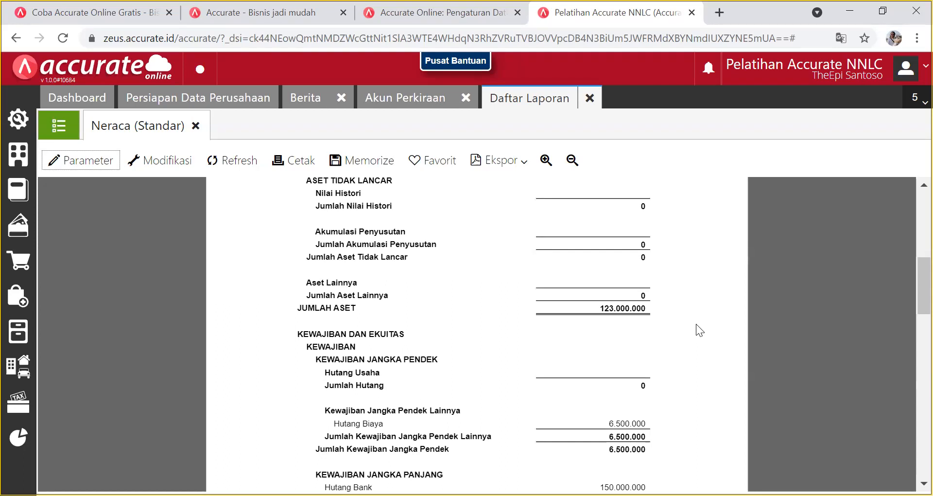
{"action": "scroll", "coordinate": [637, 291], "scroll_direction": "up", "scroll_amount": 8}
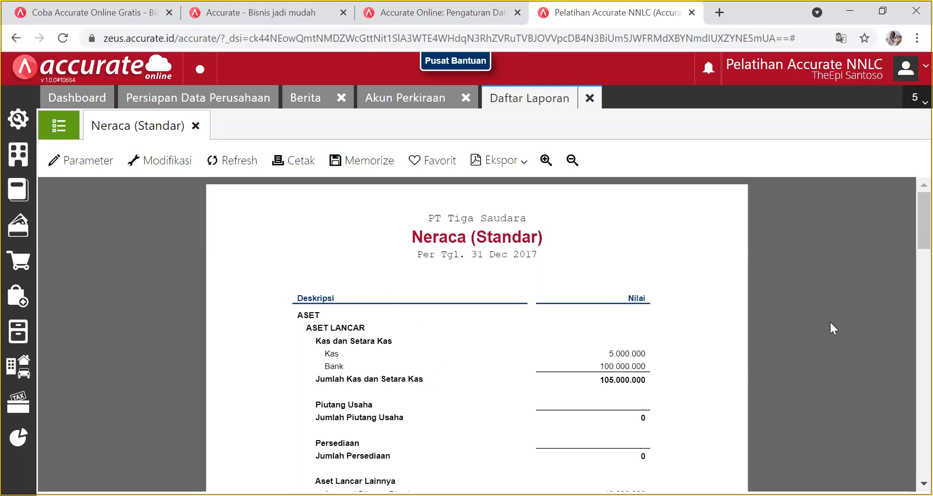
{"action": "scroll", "coordinate": [828, 321], "scroll_direction": "down", "scroll_amount": 15}
{"action": "scroll", "coordinate": [821, 319], "scroll_direction": "up", "scroll_amount": 15}
Run the Laba/Rugi (Standar) report with its end date set to 31/12/2017.
{"action": "left_click", "coordinate": [58, 126]}
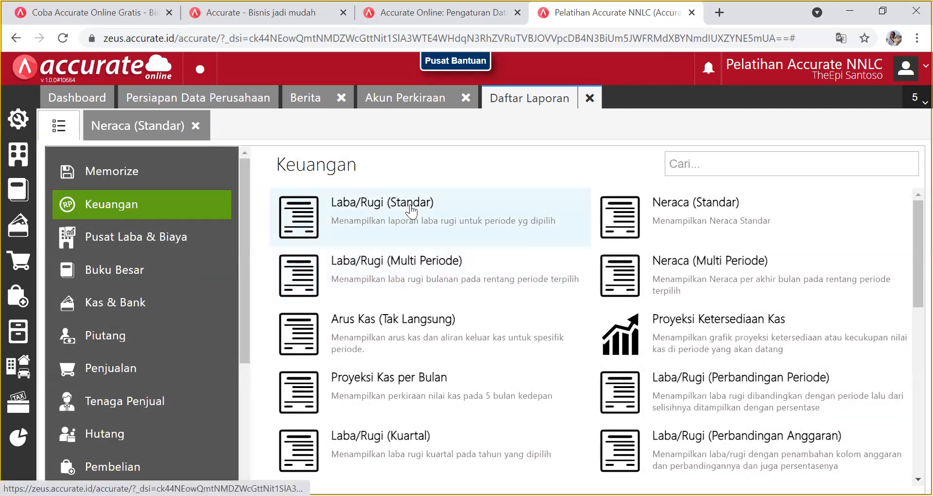
{"action": "left_click", "coordinate": [410, 212]}
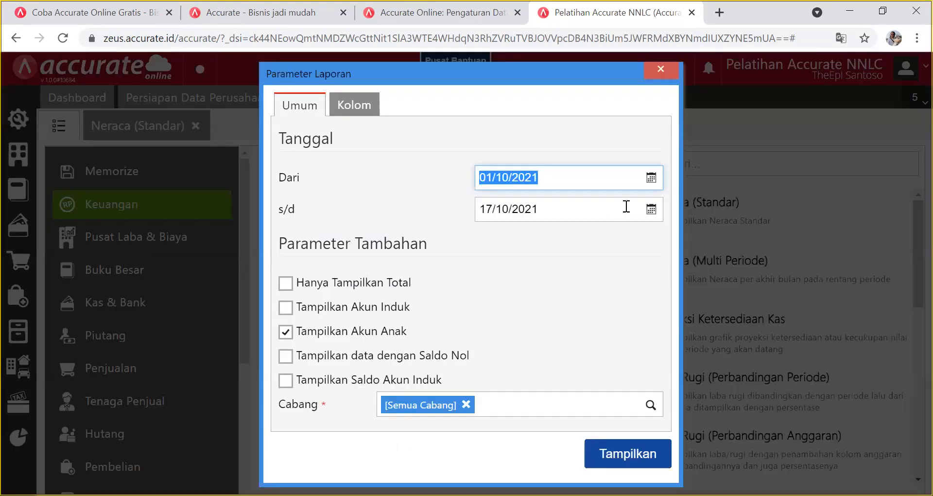
{"action": "left_click", "coordinate": [651, 210]}
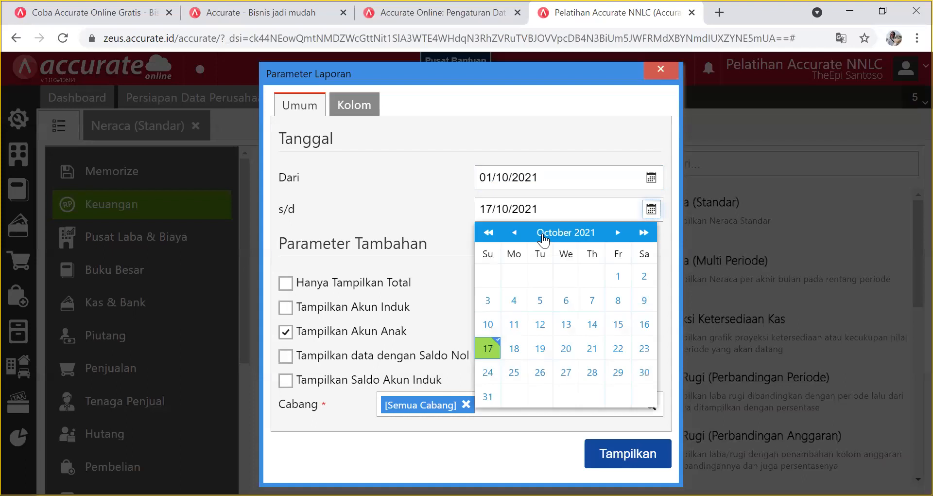
{"action": "left_click", "coordinate": [489, 233]}
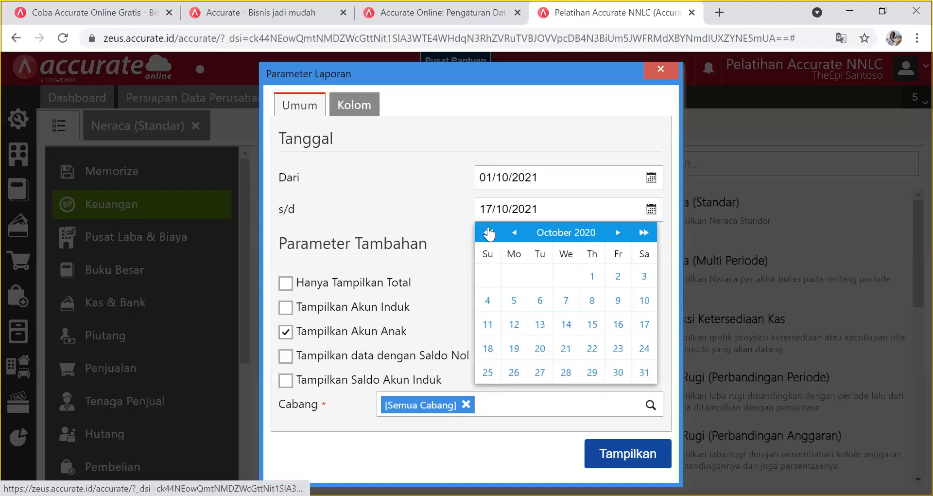
{"action": "left_click", "coordinate": [488, 233]}
{"action": "left_click", "coordinate": [489, 233]}
{"action": "left_click", "coordinate": [489, 232]}
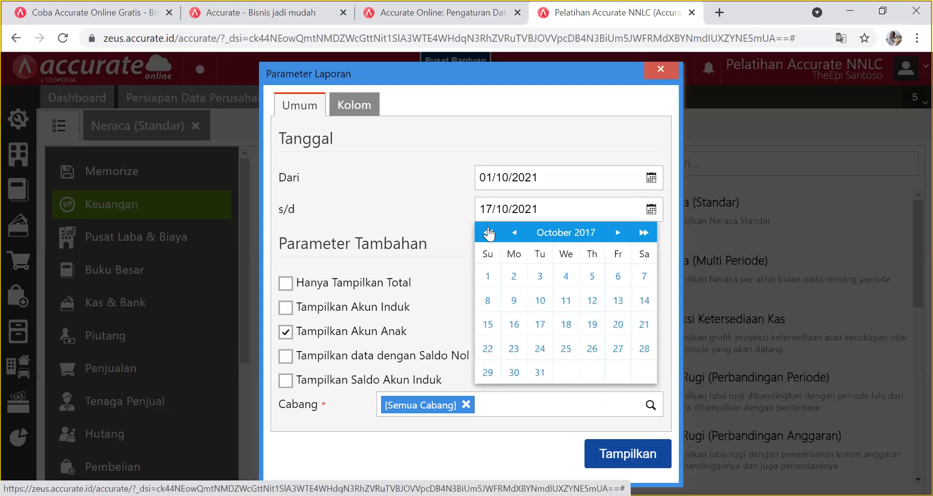
{"action": "left_click", "coordinate": [512, 232]}
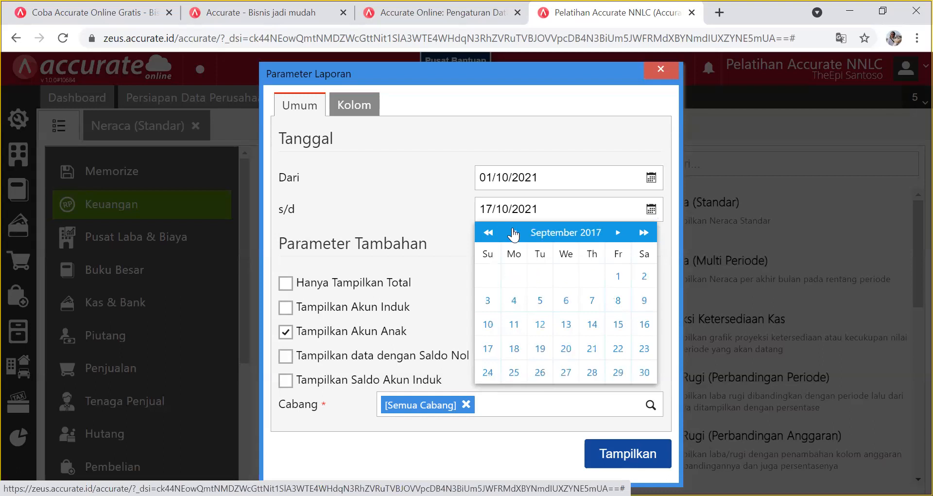
{"action": "left_click", "coordinate": [614, 234]}
{"action": "left_click", "coordinate": [614, 234]}
{"action": "left_click", "coordinate": [614, 234]}
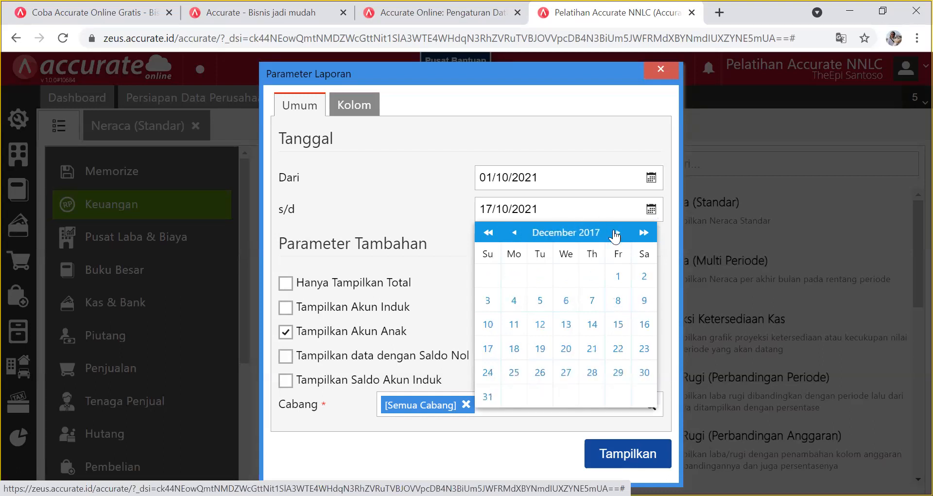
{"action": "left_click", "coordinate": [488, 397]}
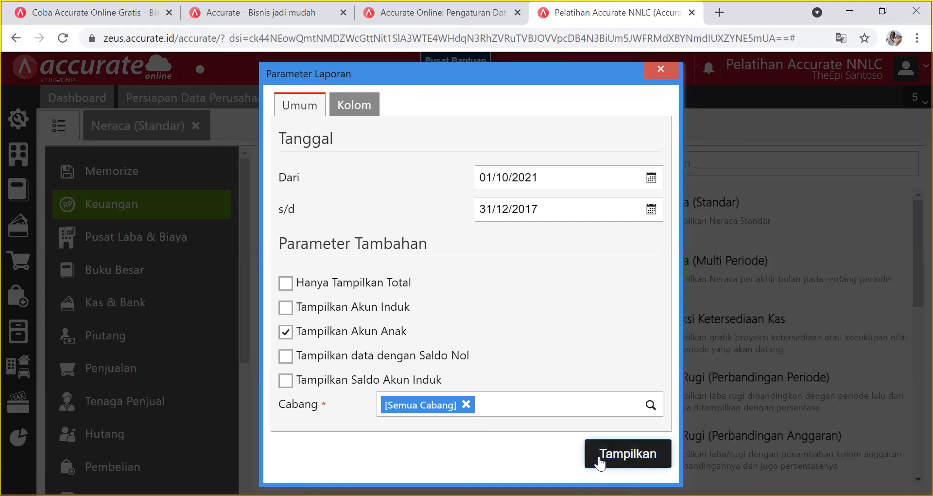
{"action": "left_click", "coordinate": [598, 458]}
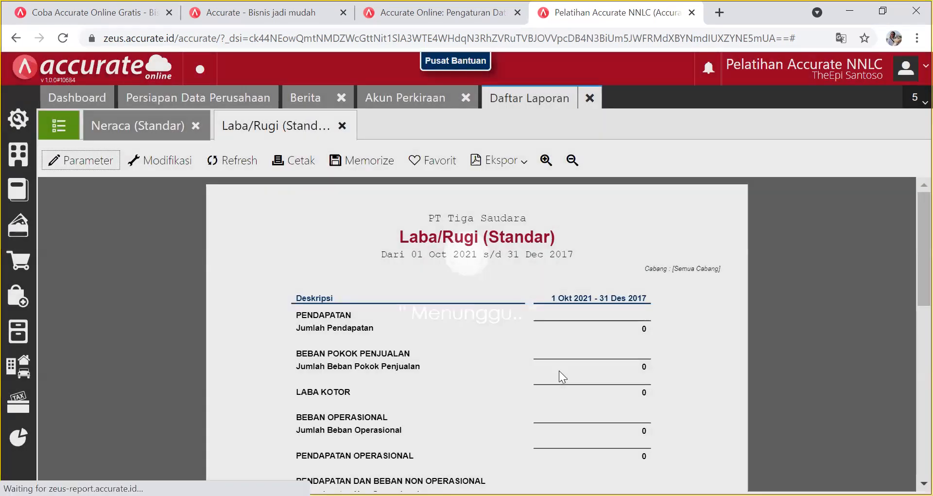
{"action": "scroll", "coordinate": [560, 376], "scroll_direction": "down", "scroll_amount": 5}
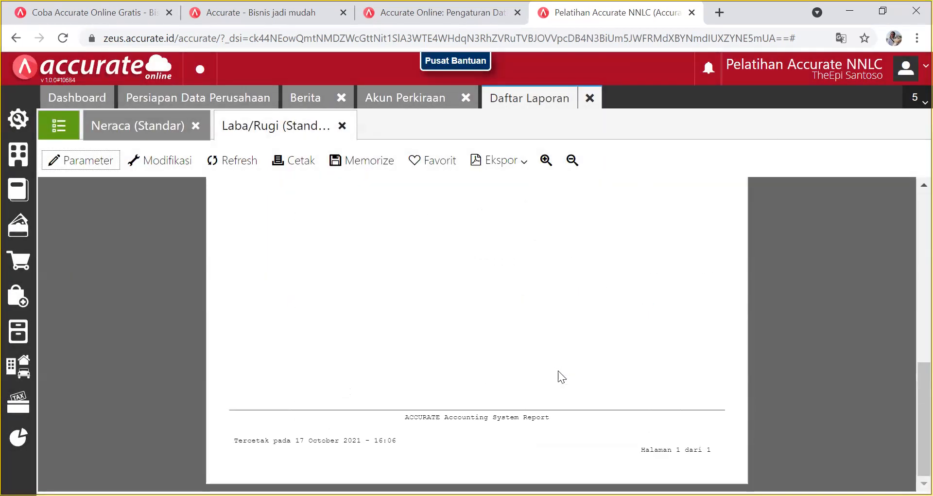
{"action": "scroll", "coordinate": [558, 370], "scroll_direction": "up", "scroll_amount": 5}
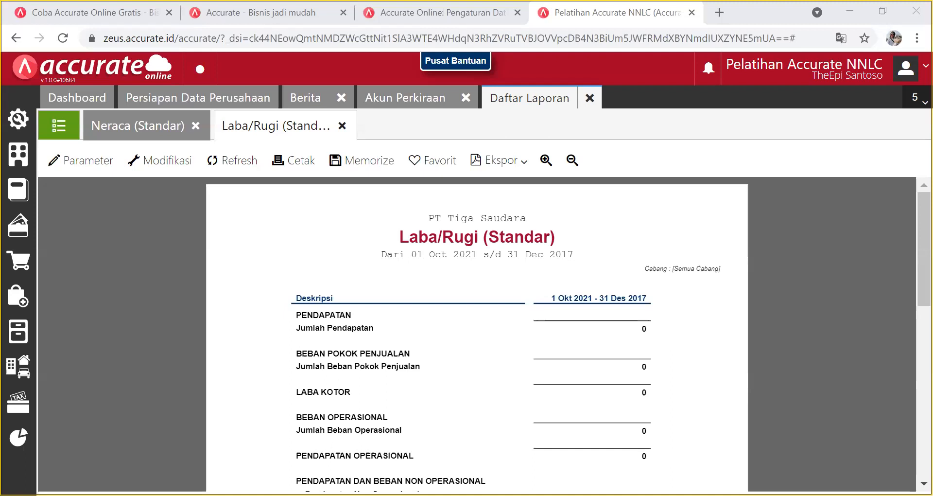
{"action": "left_click", "coordinate": [235, 133]}
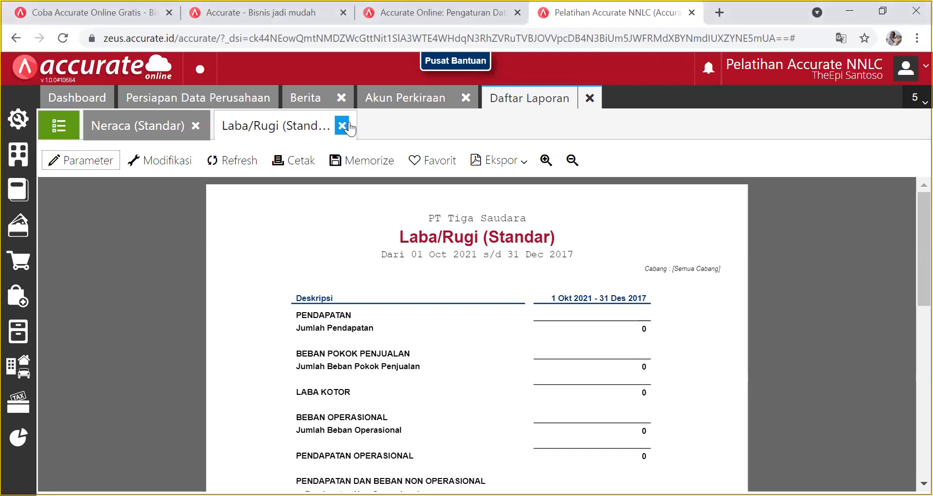
{"action": "left_click", "coordinate": [342, 126]}
Close the Neraca (Standar) tab to return to the Keuangan report list.
{"action": "left_click", "coordinate": [196, 126]}
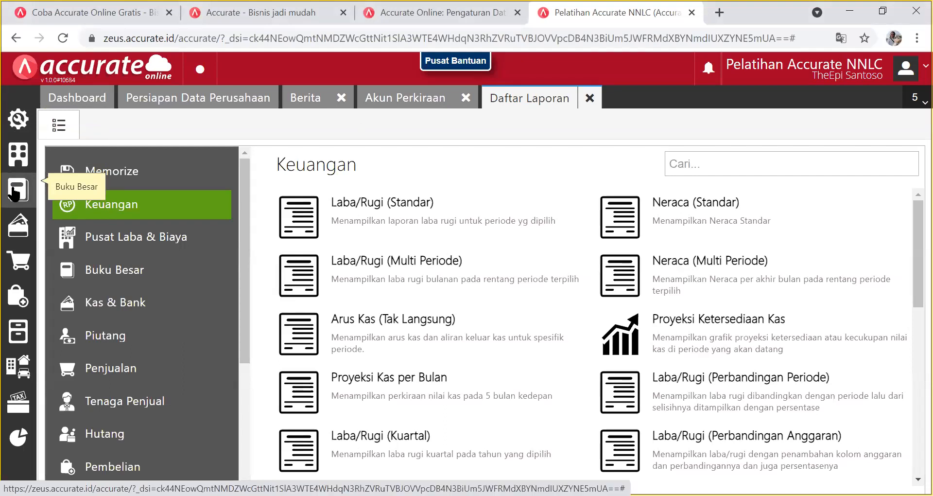
{"action": "left_click", "coordinate": [714, 347]}
Open Buku Besar > Akun Perkiraan, close Data Baru, scroll to the top, and refresh twice.
{"action": "left_click", "coordinate": [20, 192]}
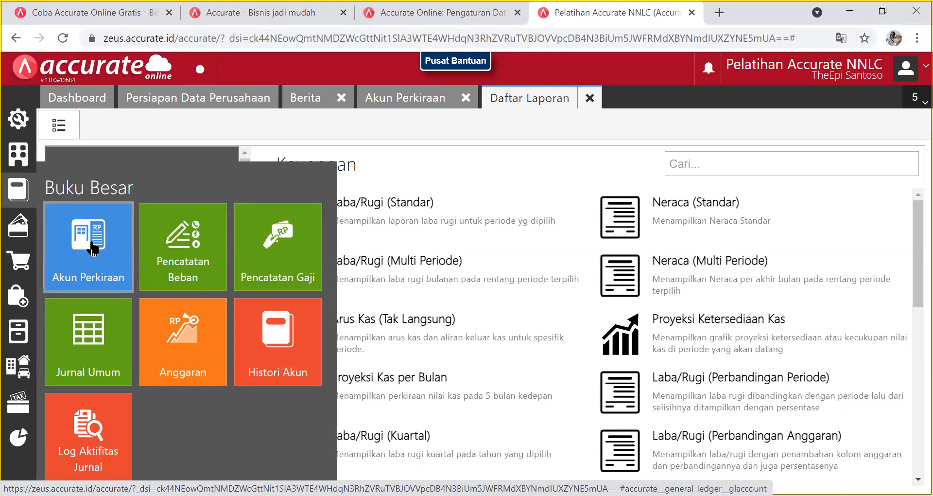
{"action": "left_click", "coordinate": [94, 249]}
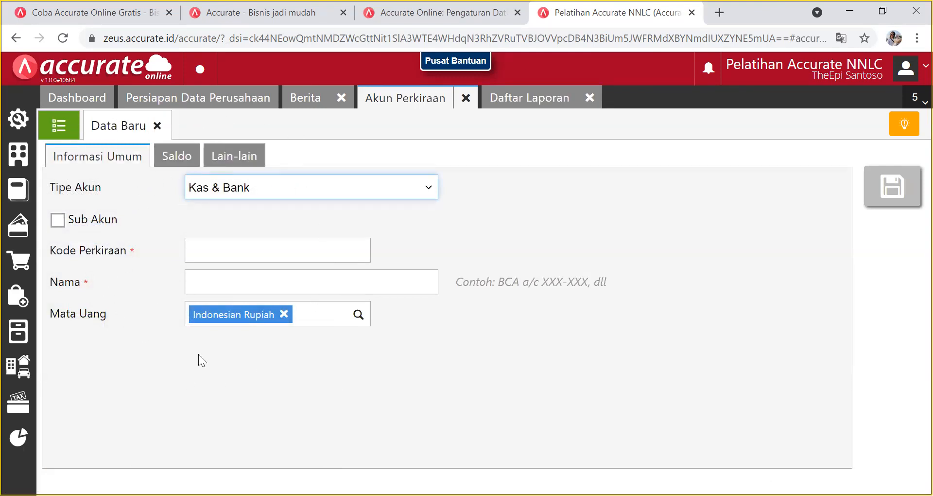
{"action": "left_click", "coordinate": [157, 126]}
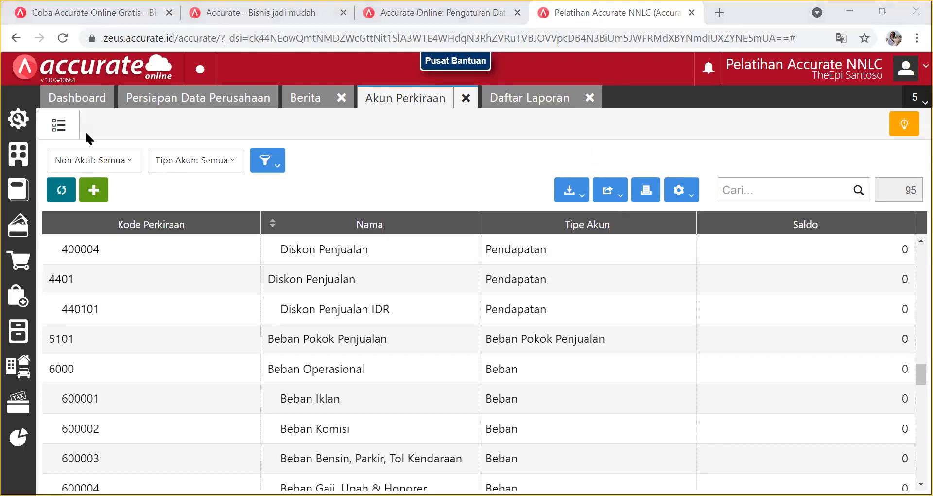
{"action": "scroll", "coordinate": [383, 364], "scroll_direction": "up", "scroll_amount": 5}
{"action": "scroll", "coordinate": [372, 355], "scroll_direction": "up", "scroll_amount": 20}
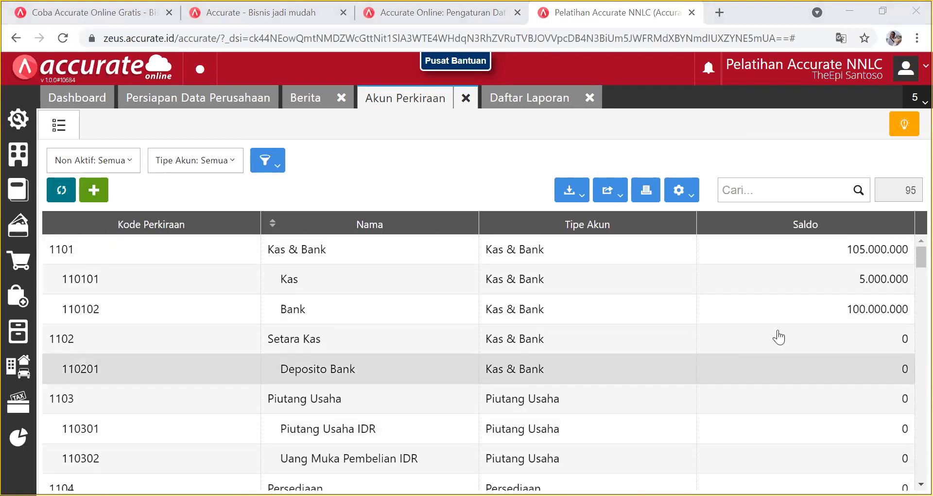
{"action": "left_click", "coordinate": [62, 190]}
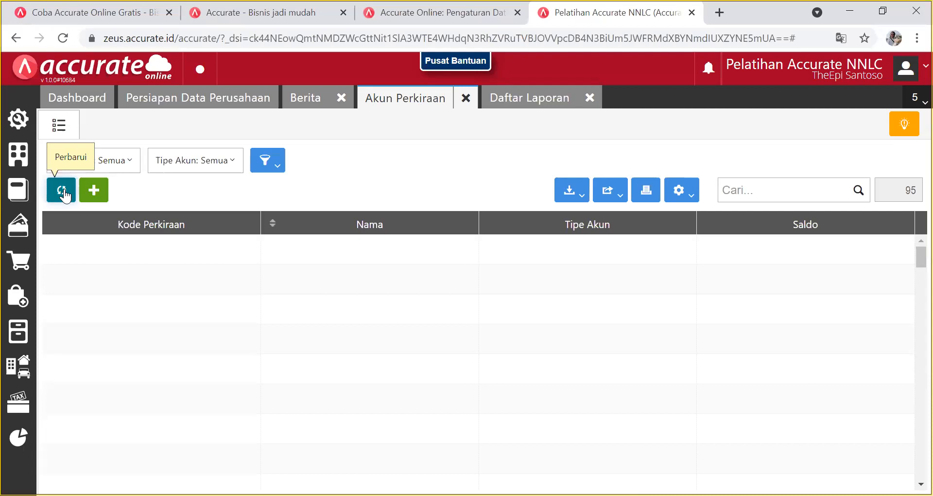
{"action": "left_click", "coordinate": [63, 190]}
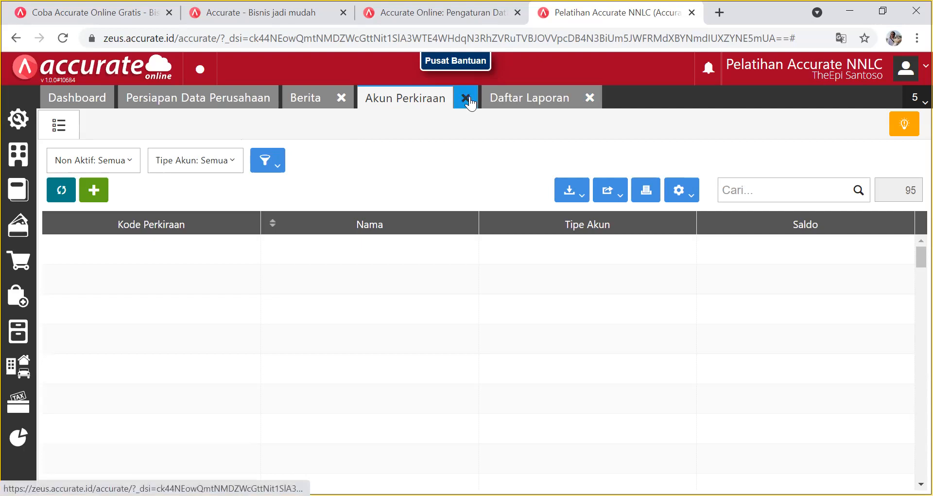
Reload and search the chart of accounts, then close the Daftar Laporan page.
{"action": "left_click", "coordinate": [60, 192]}
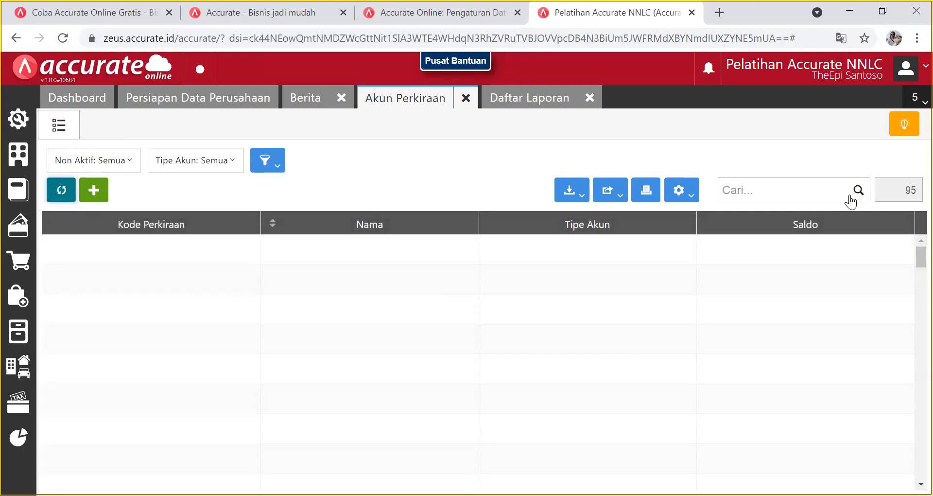
{"action": "left_click", "coordinate": [858, 191]}
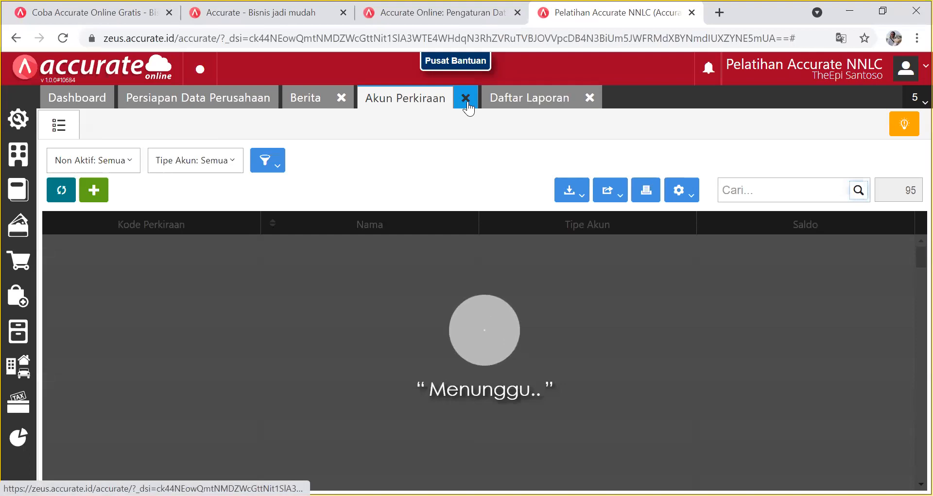
{"action": "left_click", "coordinate": [591, 100]}
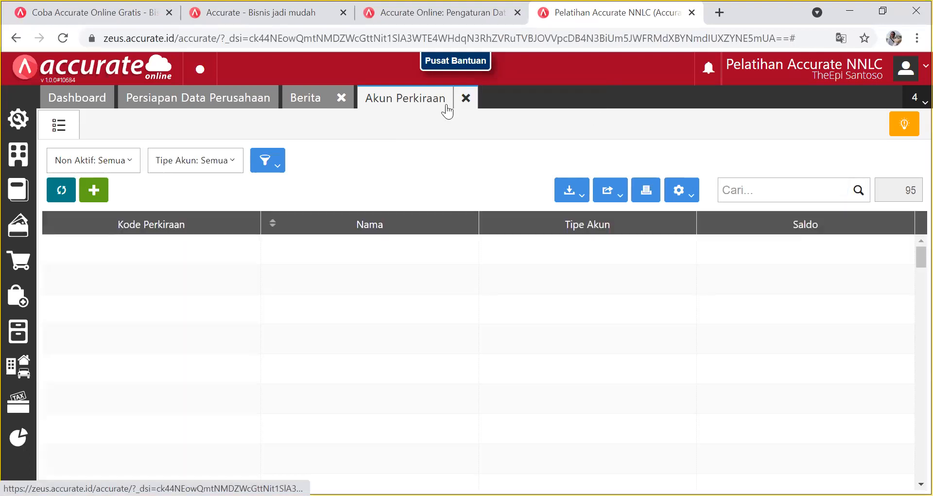
Open and close a blank new account, then open a Kas & Bank page, triggering a server error.
{"action": "left_click", "coordinate": [104, 195]}
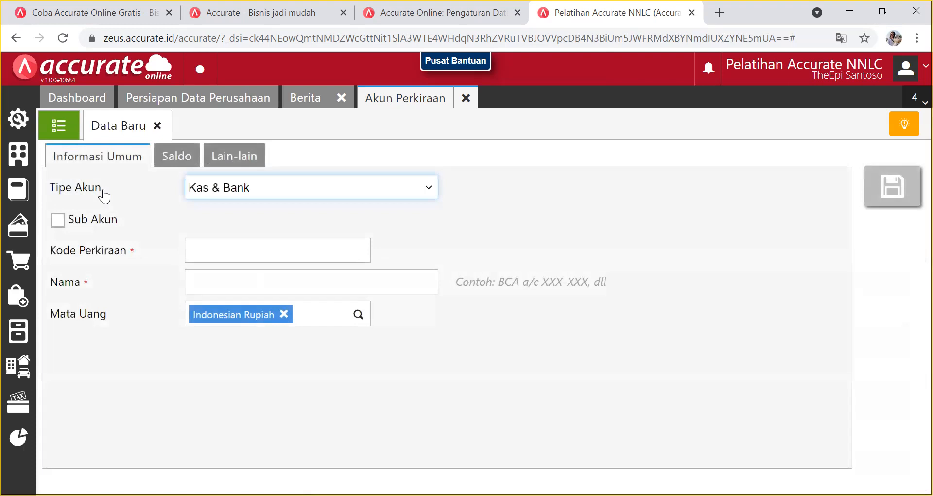
{"action": "left_click", "coordinate": [157, 125]}
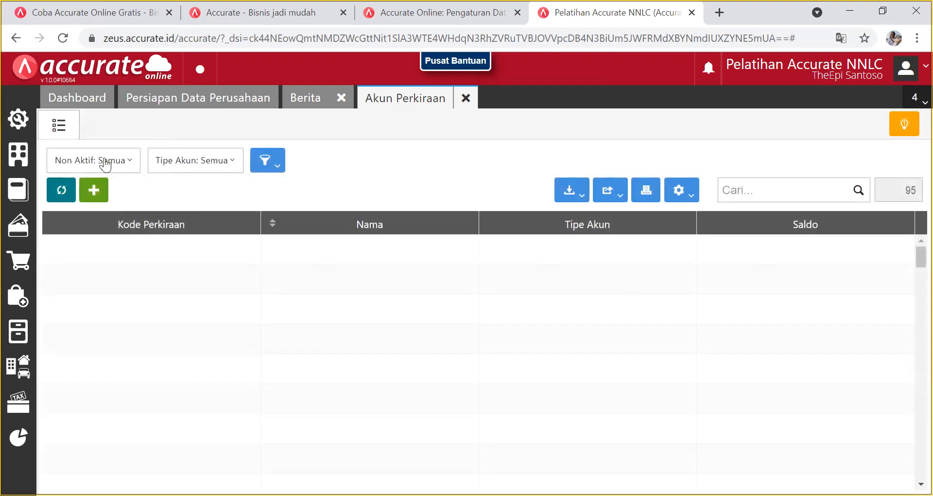
{"action": "left_click", "coordinate": [14, 235]}
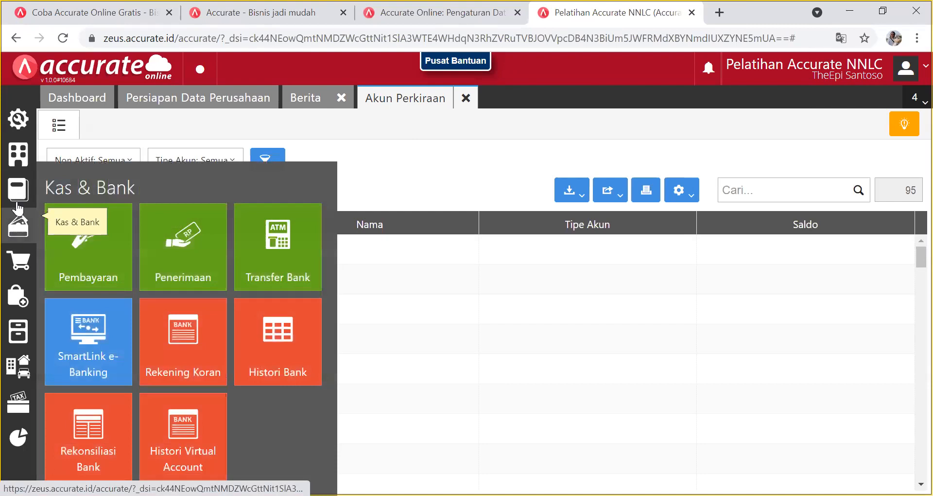
{"action": "left_click", "coordinate": [150, 235]}
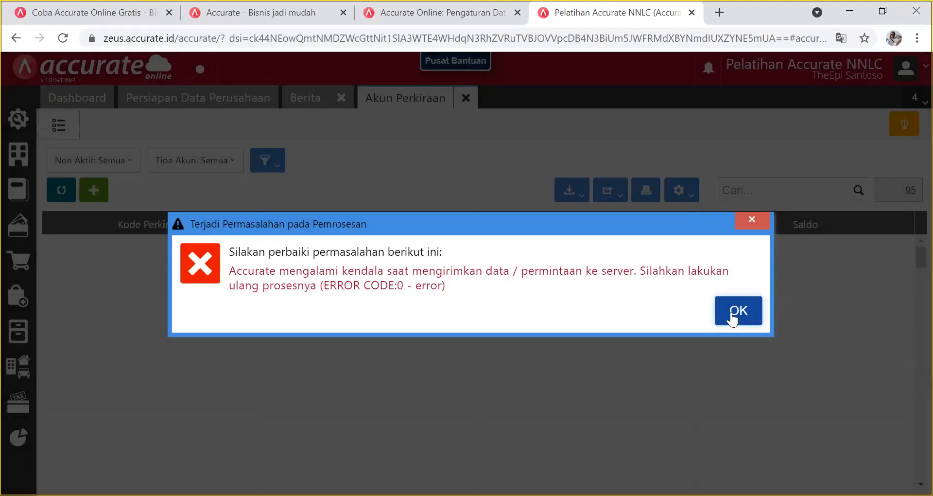
Dismiss the server error, close Data Baru, and reopen Akun Perkiraan from Buku Besar.
{"action": "left_click", "coordinate": [734, 318]}
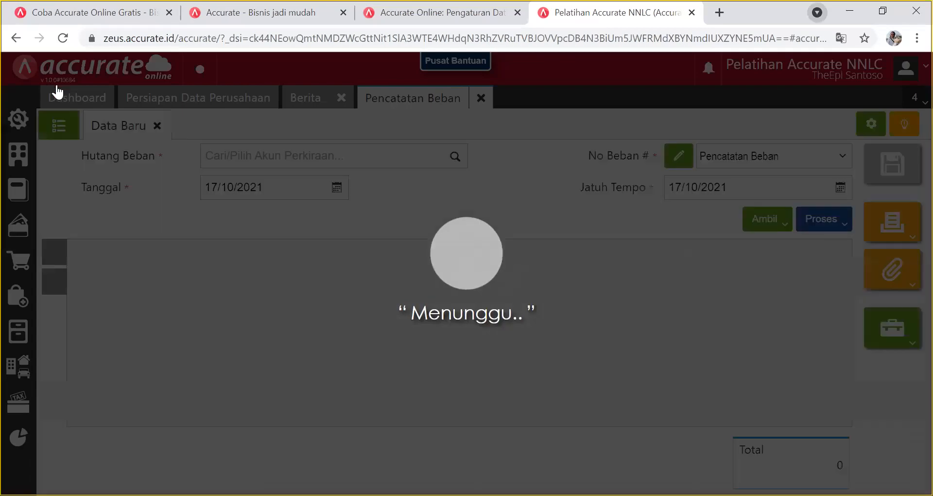
{"action": "left_click", "coordinate": [157, 126]}
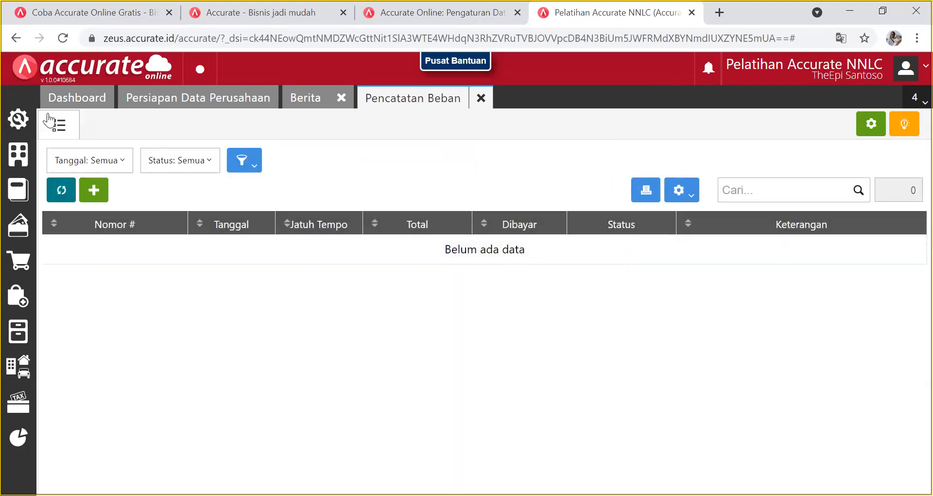
{"action": "left_click", "coordinate": [22, 194]}
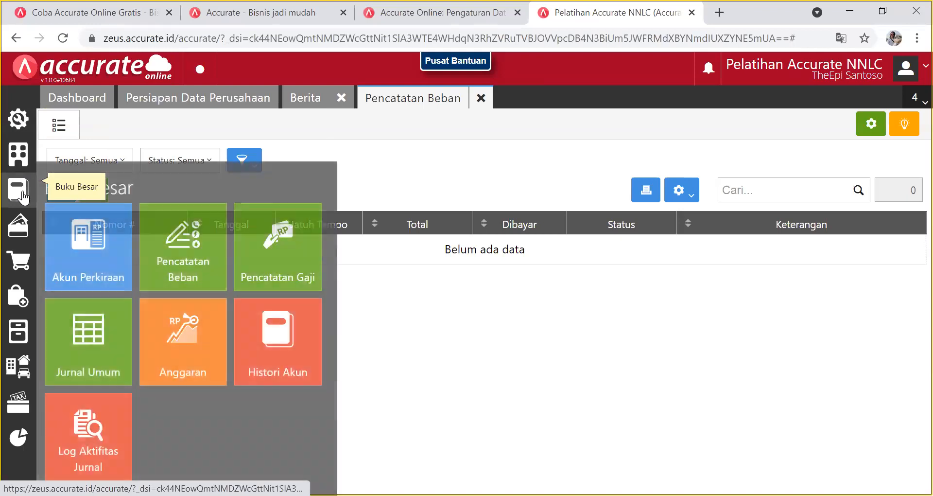
{"action": "left_click", "coordinate": [81, 263]}
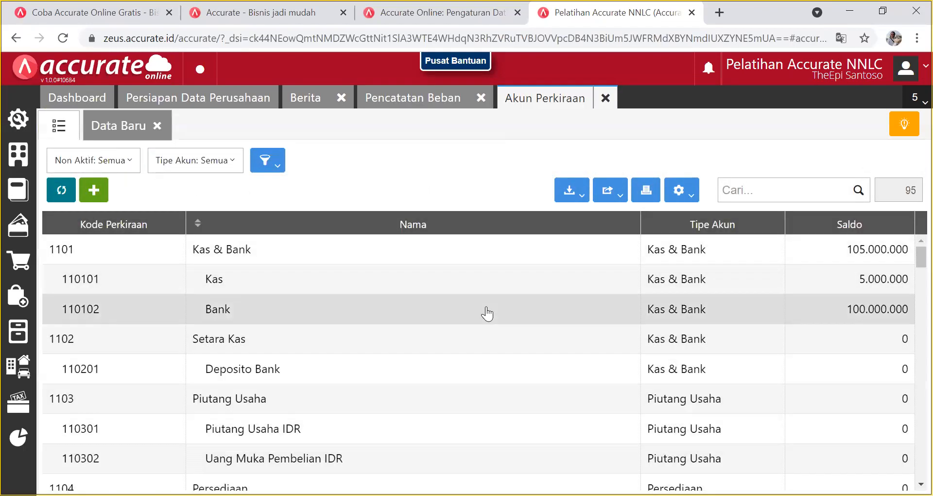
{"action": "scroll", "coordinate": [507, 296], "scroll_direction": "down", "scroll_amount": 3}
{"action": "scroll", "coordinate": [507, 297], "scroll_direction": "up", "scroll_amount": 3}
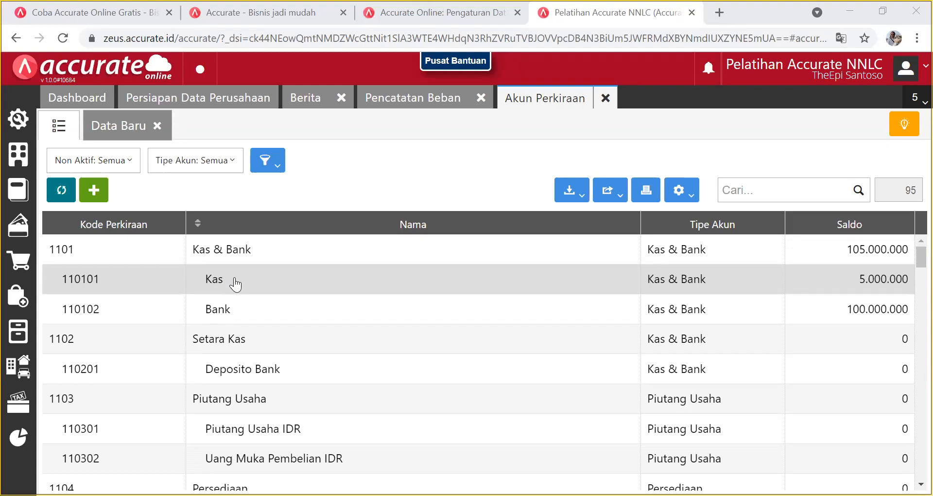
Start a new Kas & Bank account, browse possible parents, then untick Sub Akun.
{"action": "left_click", "coordinate": [97, 194]}
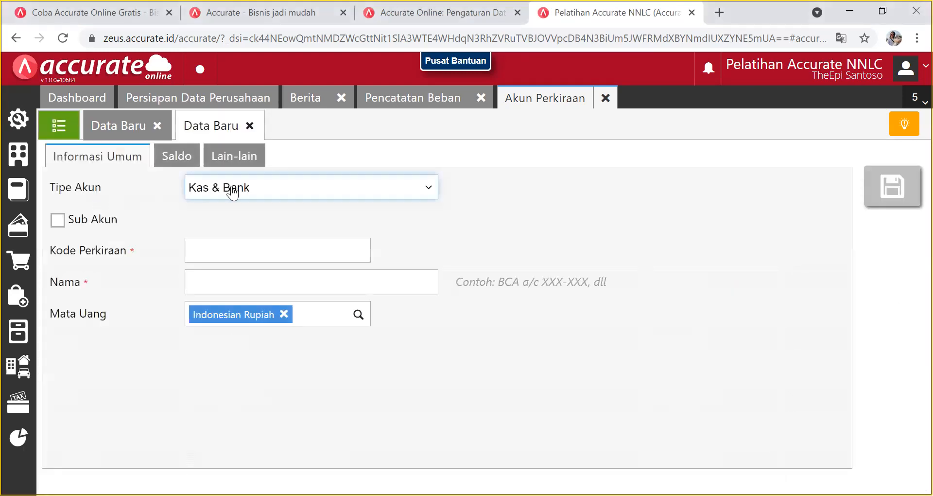
{"action": "left_click", "coordinate": [366, 197]}
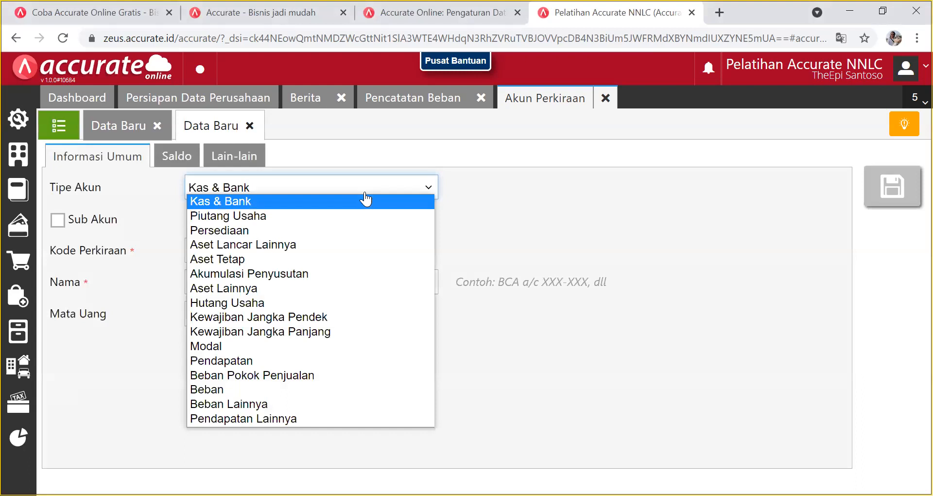
{"action": "left_click", "coordinate": [365, 199]}
{"action": "left_click", "coordinate": [59, 221]}
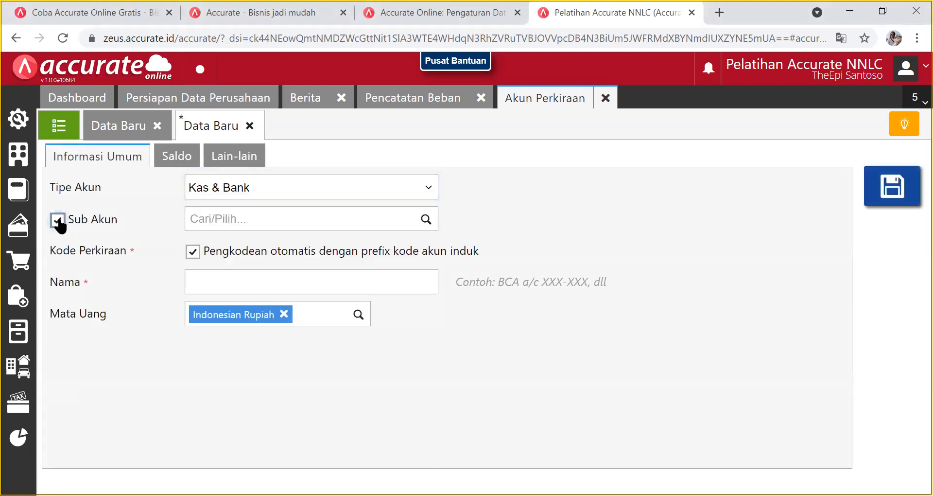
{"action": "left_click", "coordinate": [422, 223]}
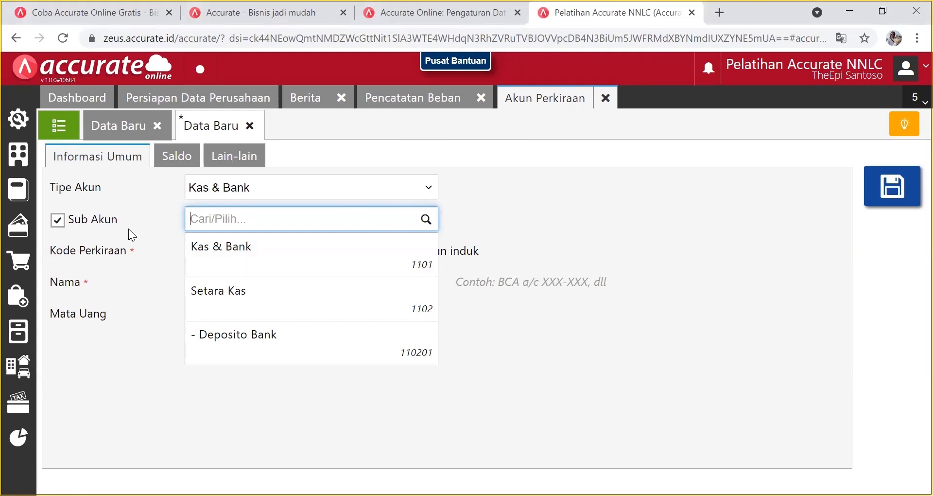
{"action": "left_click", "coordinate": [61, 219]}
Switch between the chart of accounts and the unfinished account draft.
{"action": "left_click", "coordinate": [236, 252]}
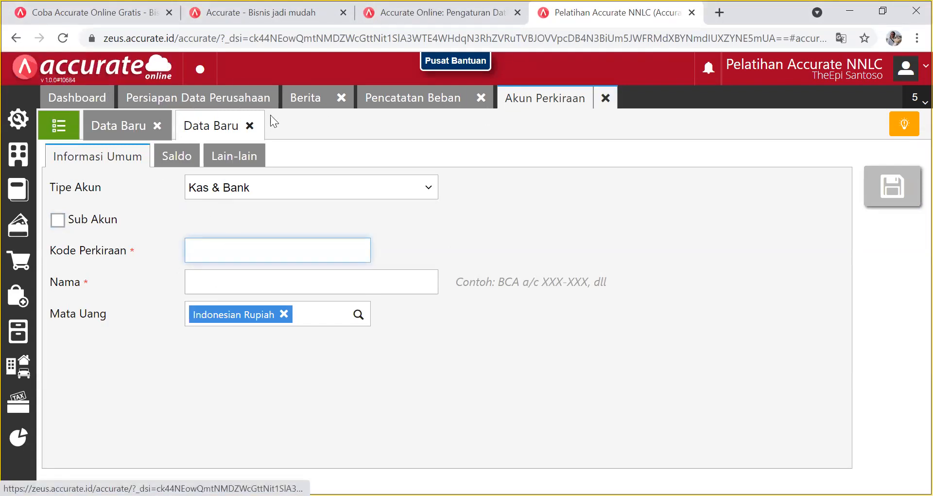
{"action": "left_click", "coordinate": [55, 127]}
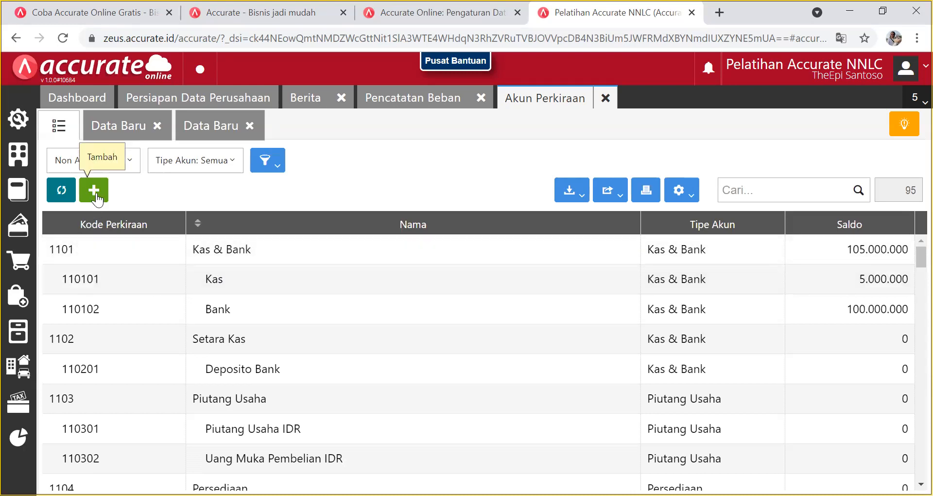
{"action": "left_click", "coordinate": [215, 130]}
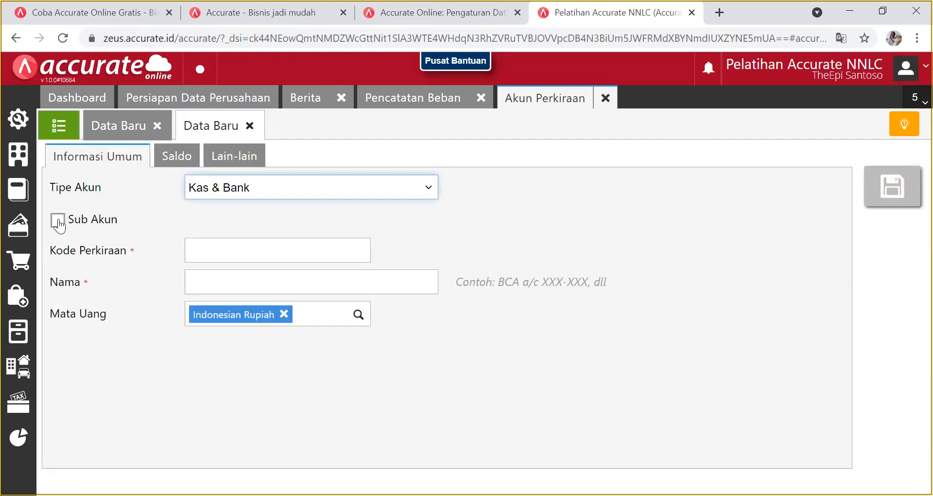
{"action": "left_click", "coordinate": [260, 248]}
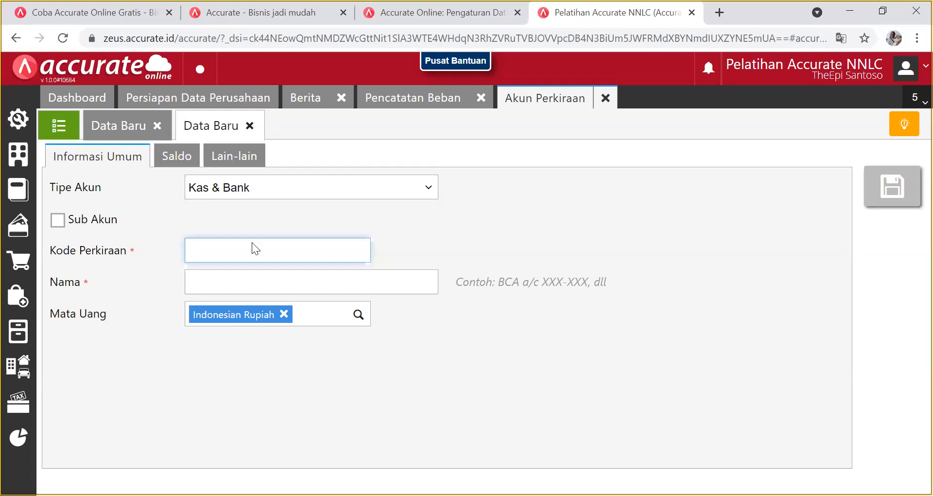
{"action": "left_click", "coordinate": [60, 128]}
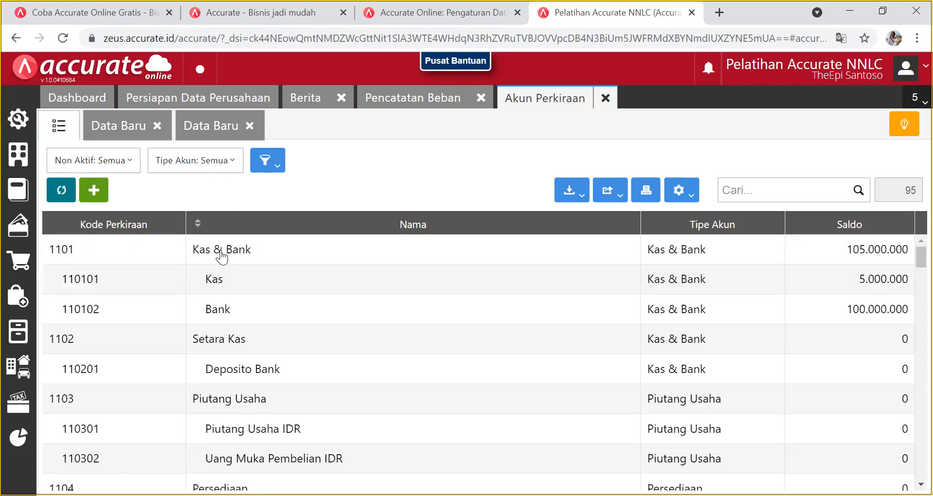
{"action": "left_click", "coordinate": [202, 128]}
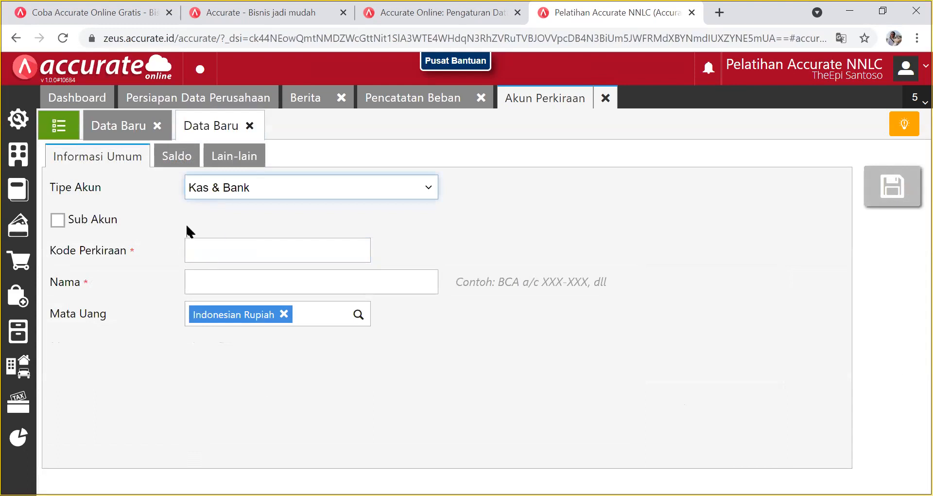
Make the new account a sub-account of [1101] Kas & Bank.
{"action": "left_click", "coordinate": [58, 220]}
{"action": "left_click", "coordinate": [264, 219]}
{"action": "left_click", "coordinate": [421, 219]}
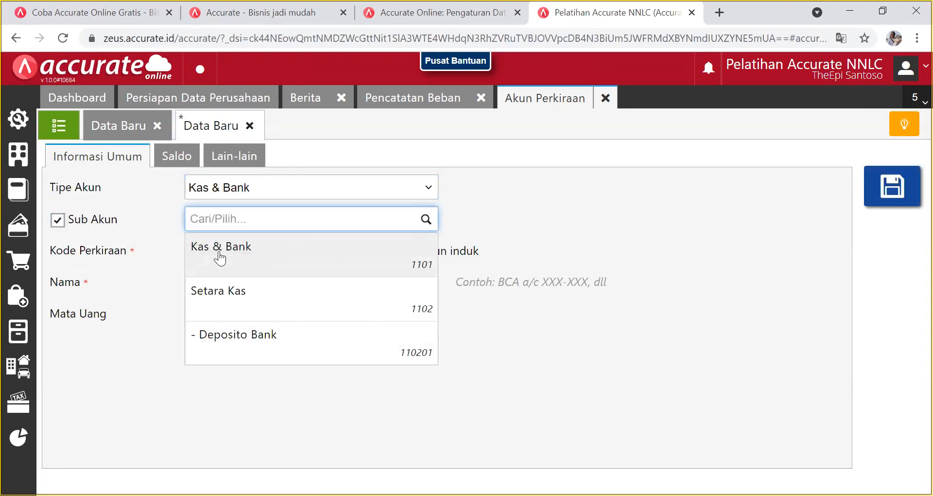
{"action": "left_click", "coordinate": [249, 257]}
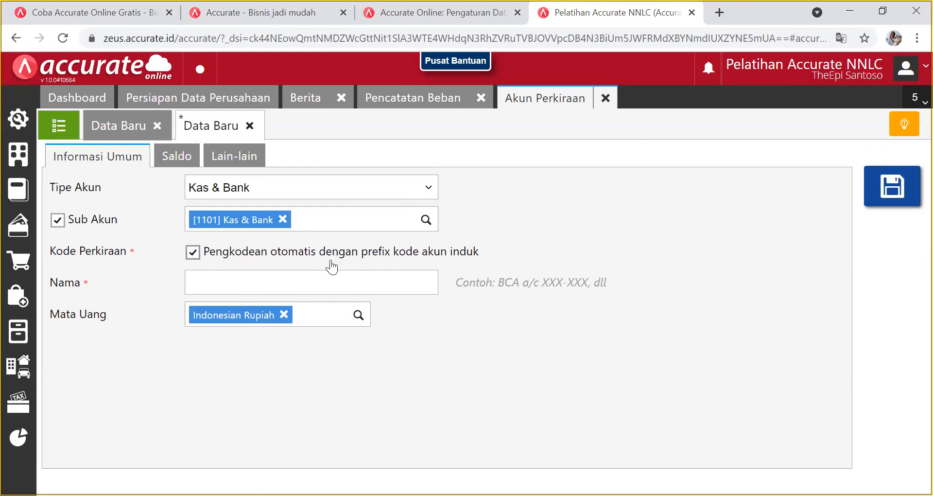
Review the draft's name field and Saldo section, then close the unsaved draft.
{"action": "left_click", "coordinate": [57, 126]}
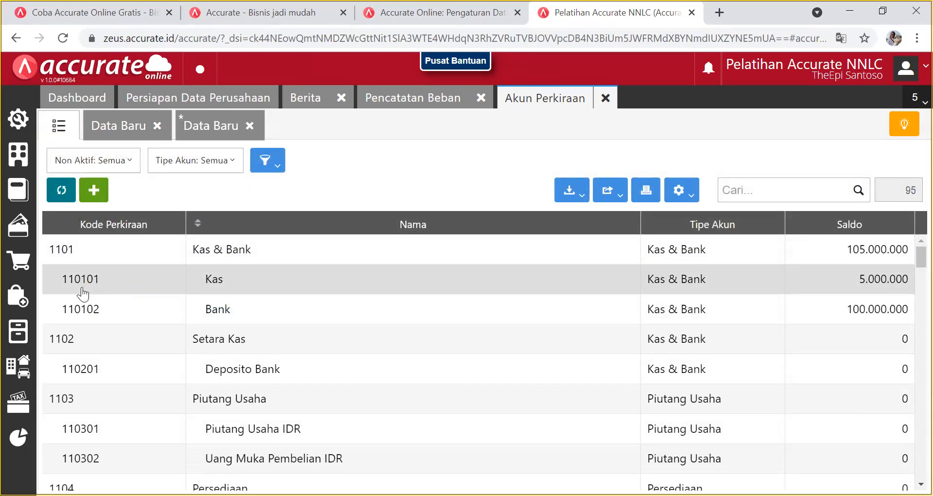
{"action": "left_click", "coordinate": [222, 130]}
{"action": "left_click", "coordinate": [209, 285]}
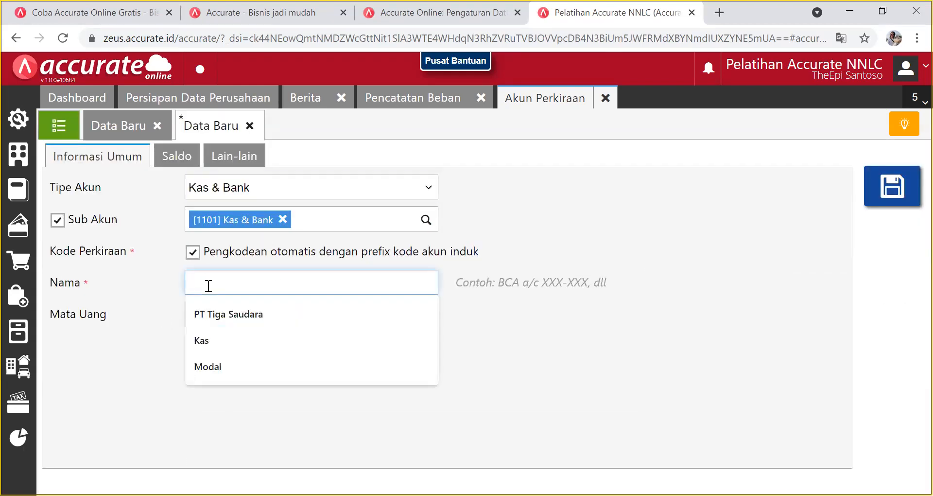
{"action": "left_click", "coordinate": [176, 158]}
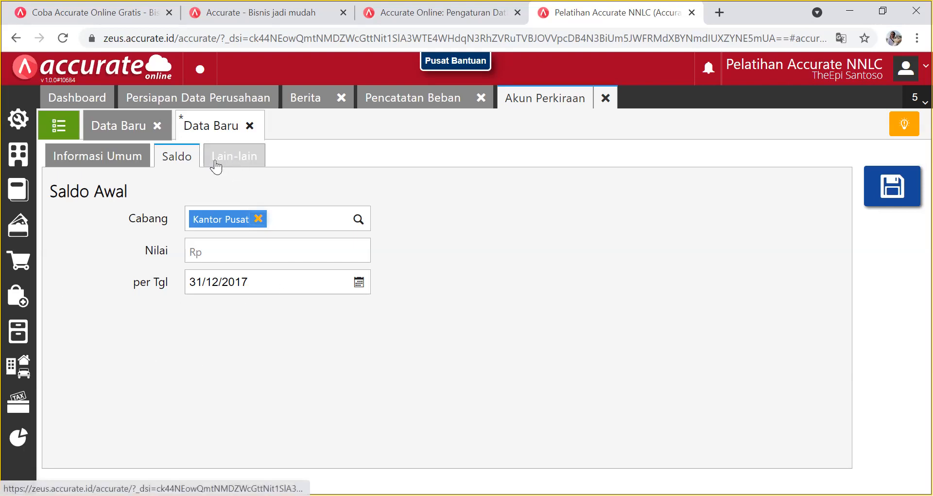
{"action": "left_click", "coordinate": [250, 126]}
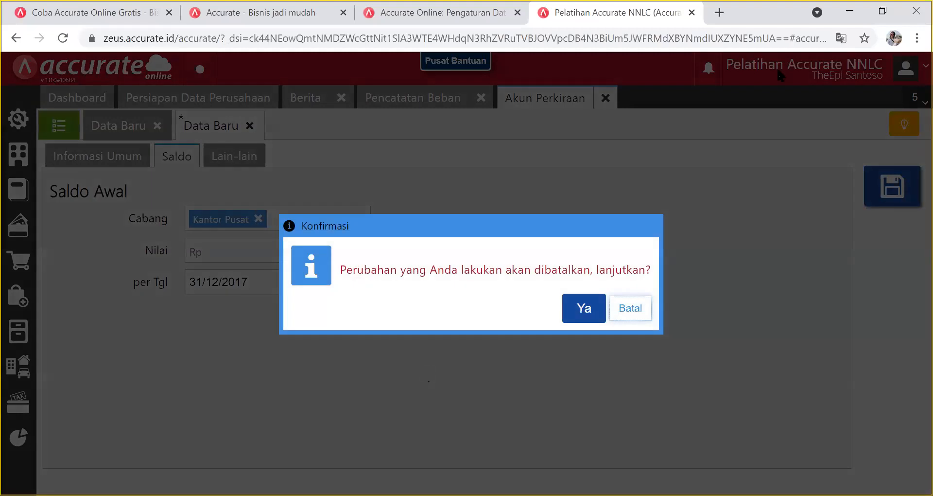
Discard the earlier new-account draft's changes, close its form, and start another new account.
{"action": "left_click", "coordinate": [584, 308]}
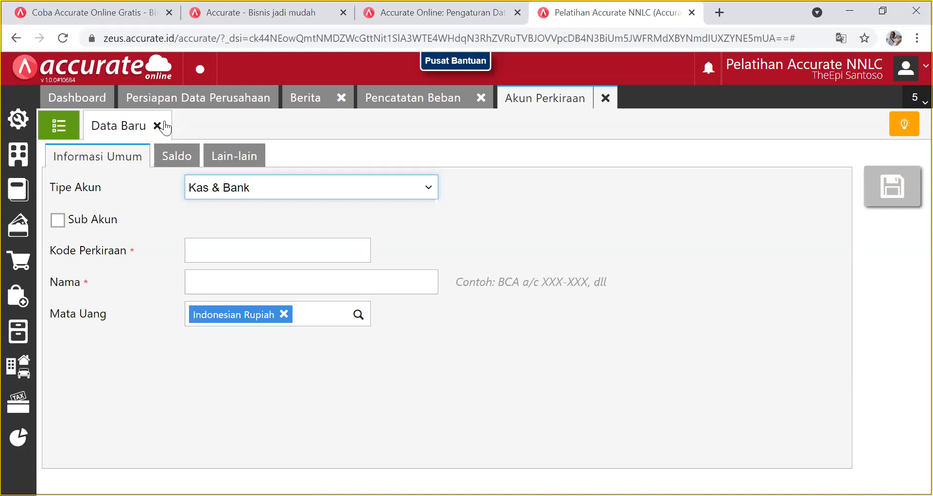
{"action": "left_click", "coordinate": [165, 123]}
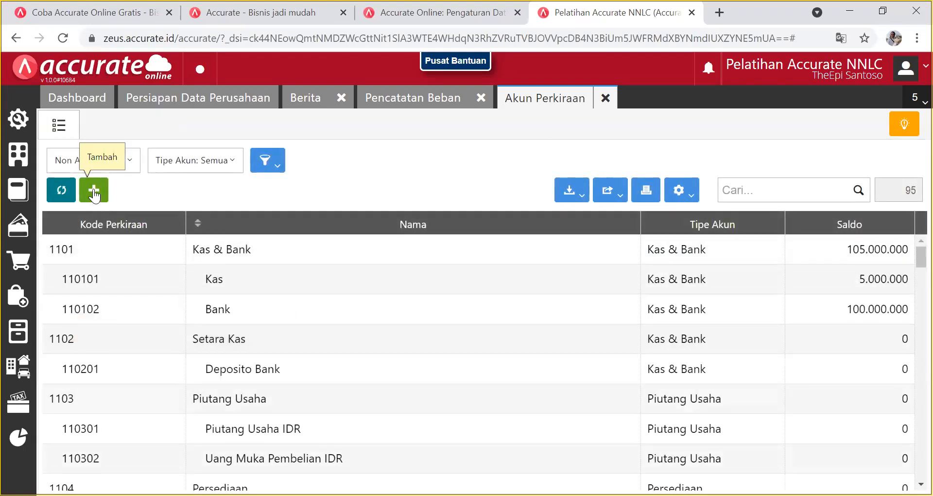
{"action": "left_click", "coordinate": [94, 192]}
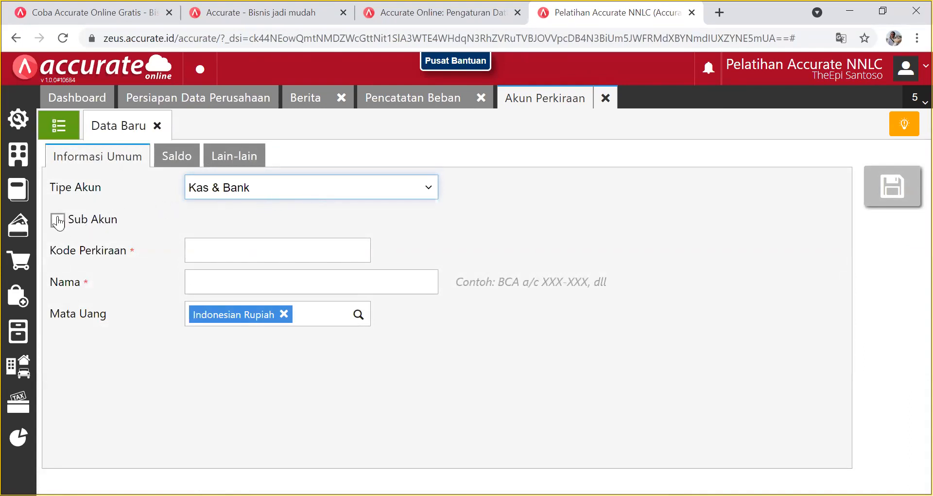
Mark the new account as a sub-account, view parent accounts without choosing, and return to Akun Perkiraan.
{"action": "left_click", "coordinate": [58, 221]}
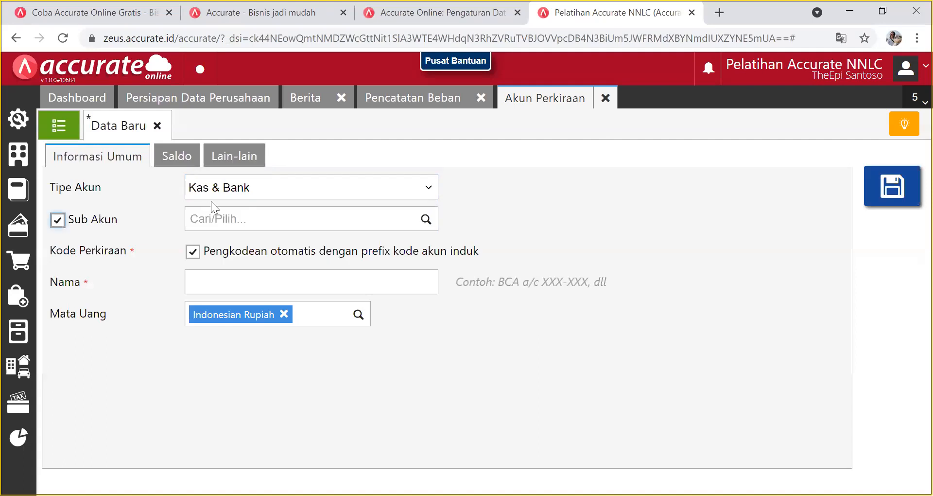
{"action": "left_click", "coordinate": [426, 221]}
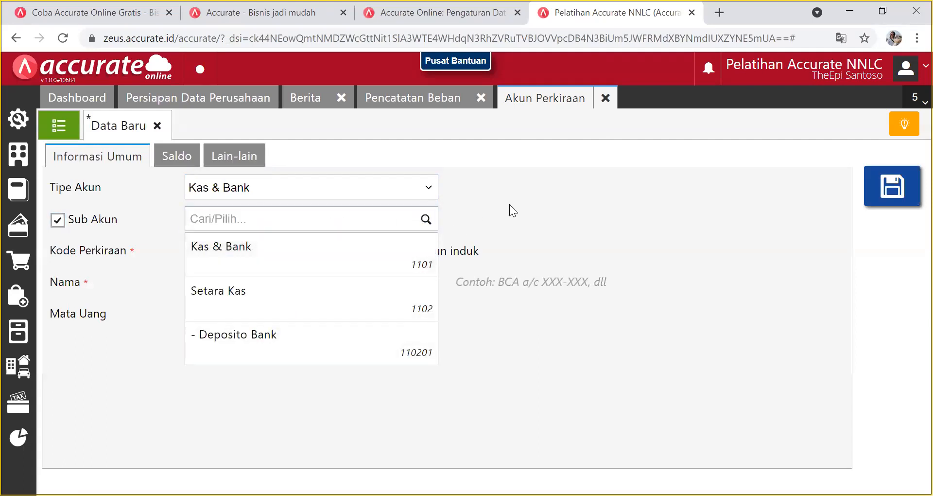
{"action": "left_click", "coordinate": [489, 213]}
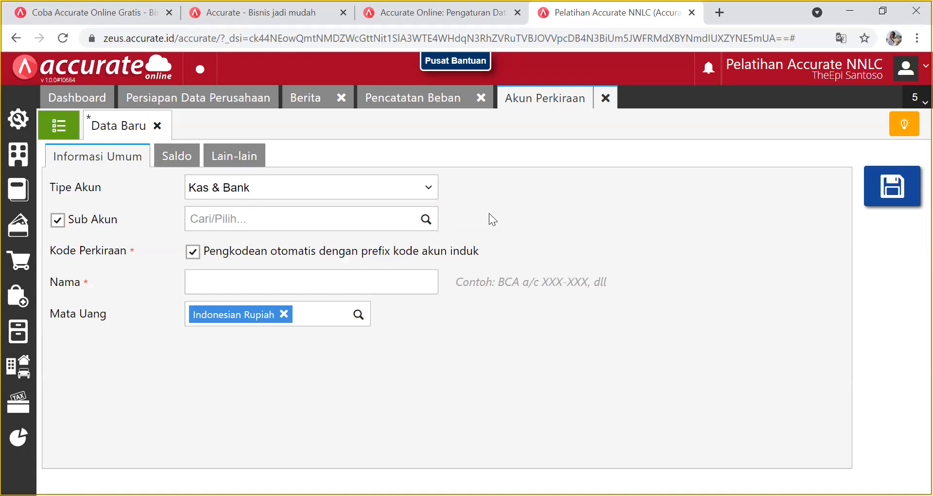
{"action": "left_click", "coordinate": [57, 126]}
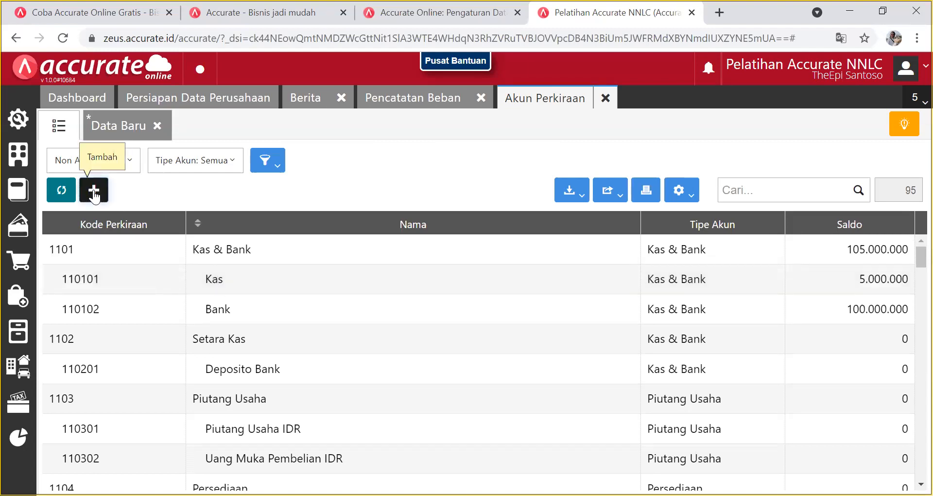
Start a second new account as a sub-account, view its parent list, and return to Akun Perkiraan.
{"action": "left_click", "coordinate": [93, 189]}
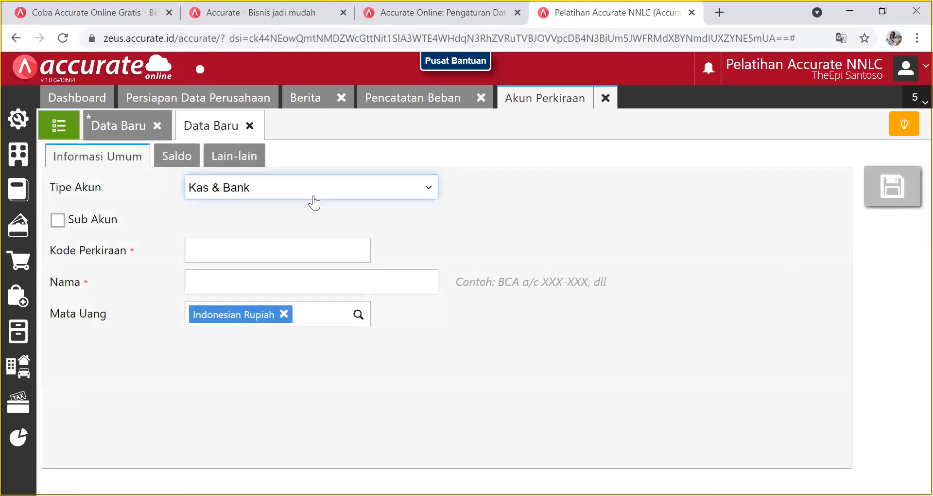
{"action": "left_click", "coordinate": [58, 220]}
{"action": "left_click", "coordinate": [426, 220]}
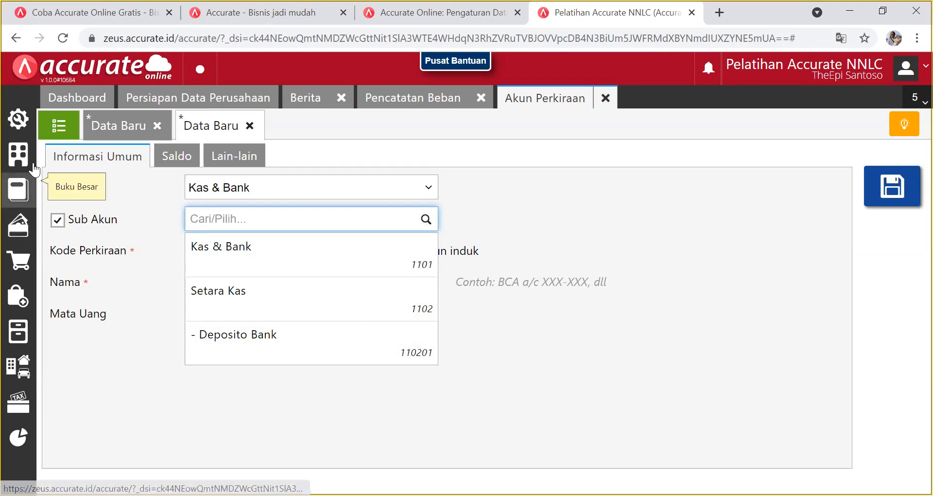
{"action": "left_click", "coordinate": [56, 127]}
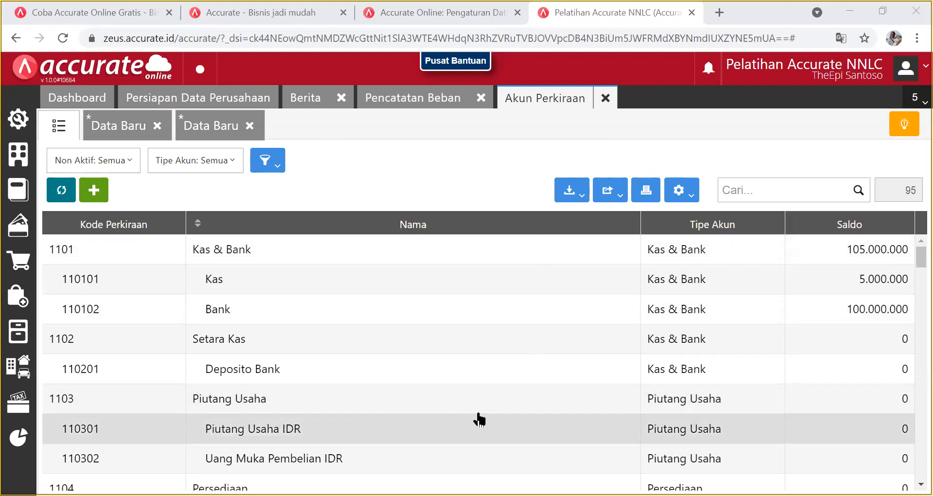
{"action": "scroll", "coordinate": [478, 414], "scroll_direction": "down", "scroll_amount": 10}
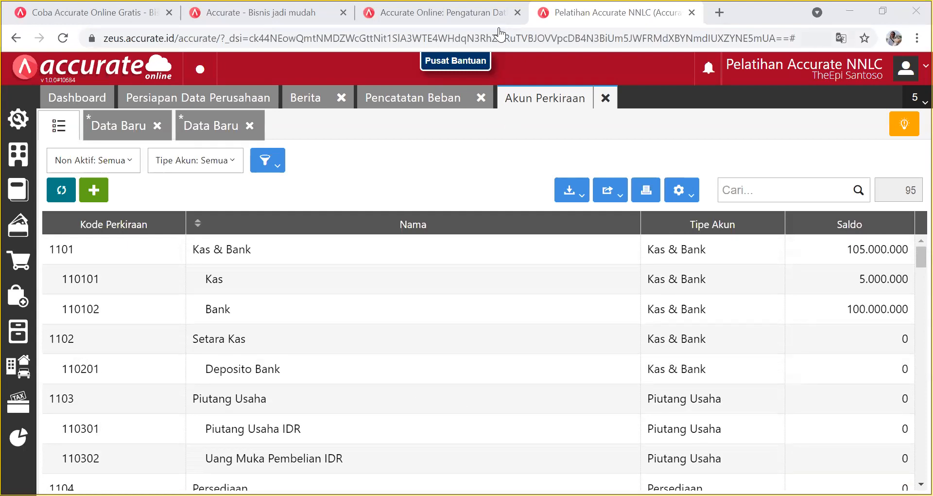
Scroll down the chart of accounts and open the 3000 Modal account details.
{"action": "scroll", "coordinate": [495, 393], "scroll_direction": "down", "scroll_amount": 20}
{"action": "scroll", "coordinate": [496, 395], "scroll_direction": "down", "scroll_amount": 5}
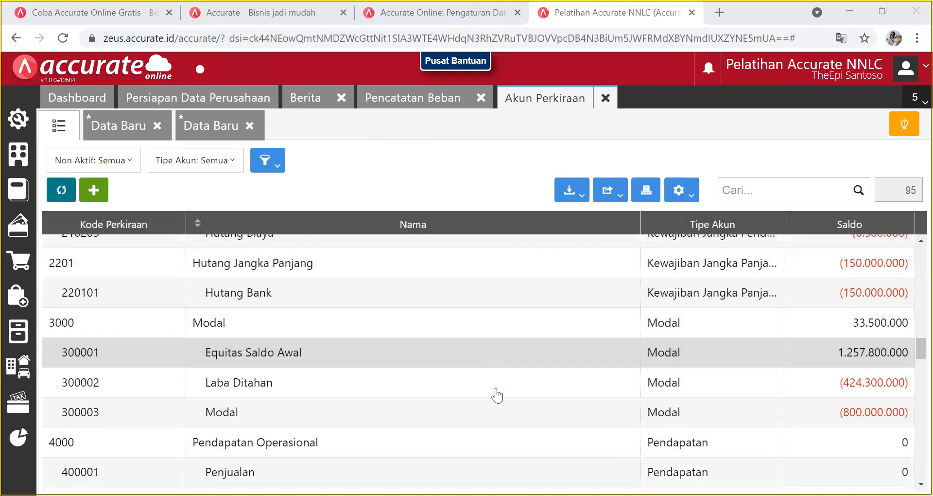
{"action": "scroll", "coordinate": [495, 395], "scroll_direction": "down", "scroll_amount": 1}
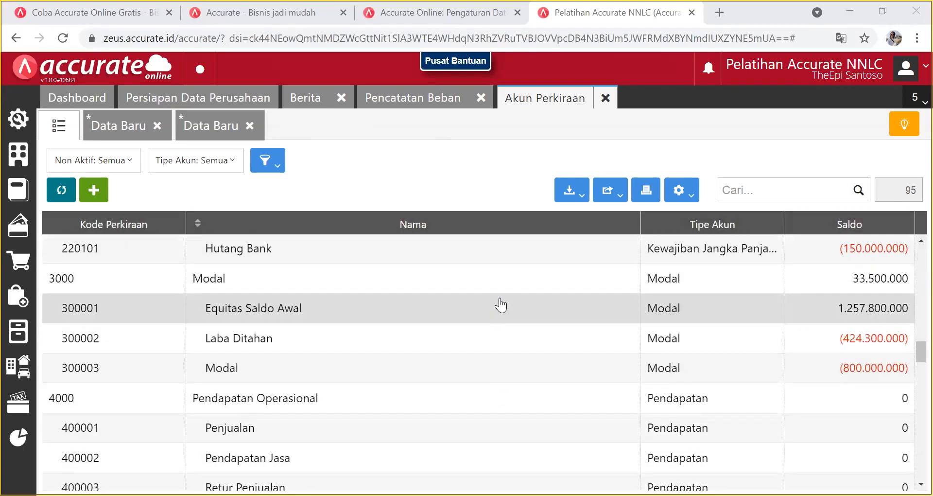
{"action": "double_click", "coordinate": [869, 283]}
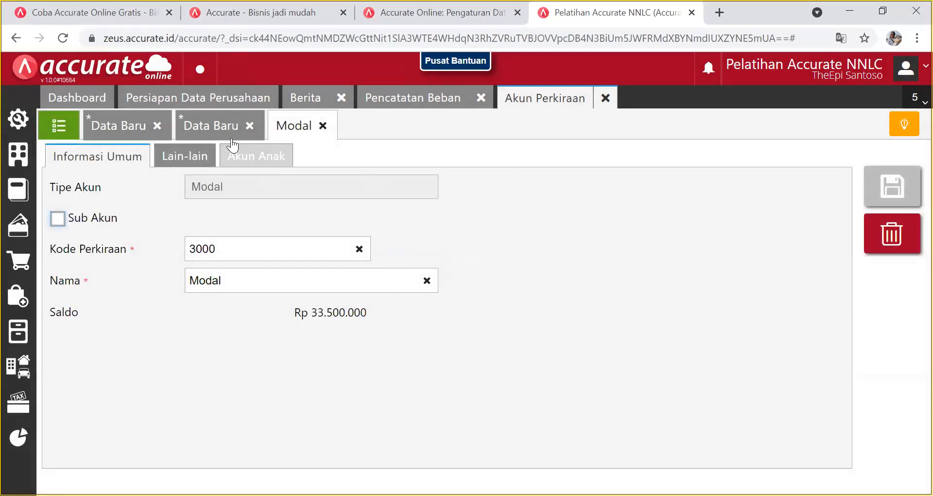
Discard both unsaved Data Baru account drafts, confirming Ya each time.
{"action": "left_click", "coordinate": [216, 125]}
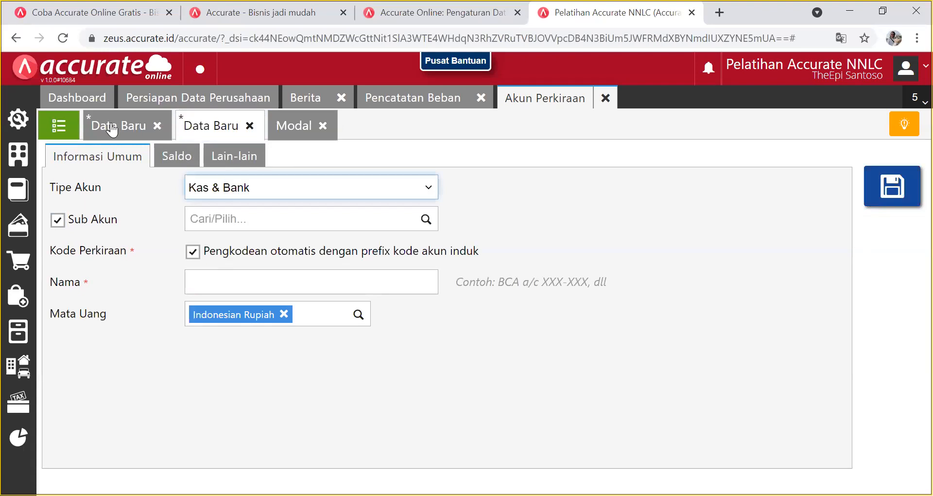
{"action": "left_click", "coordinate": [111, 128]}
{"action": "left_click", "coordinate": [158, 125]}
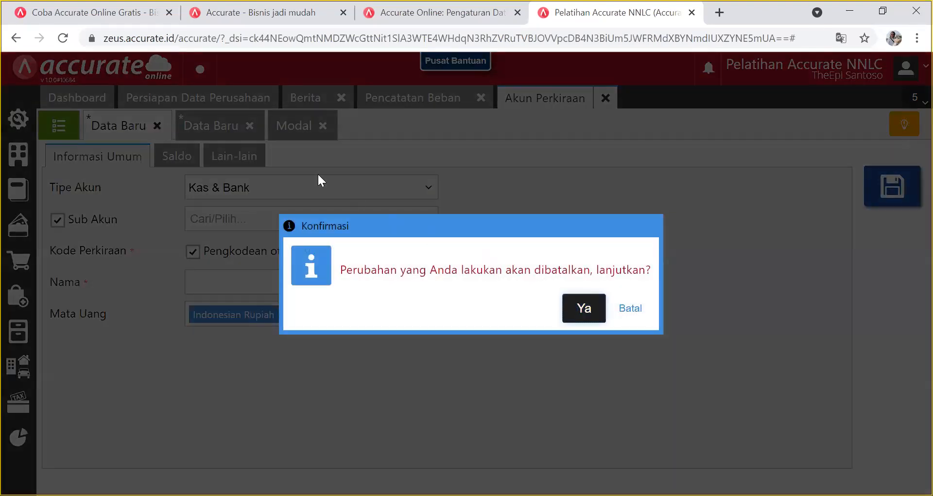
{"action": "left_click", "coordinate": [584, 308]}
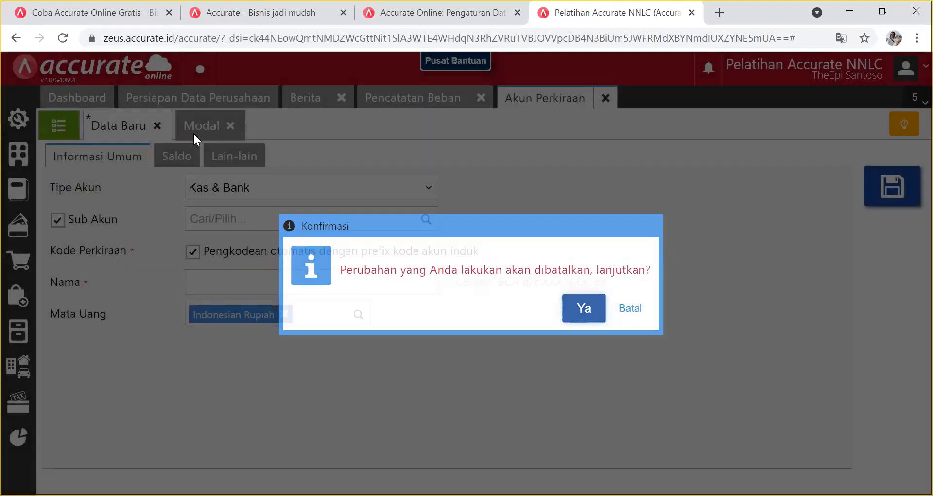
{"action": "left_click", "coordinate": [157, 126]}
{"action": "left_click", "coordinate": [597, 314]}
Close the Modal account tab and the training database's browser tab.
{"action": "left_click", "coordinate": [138, 126]}
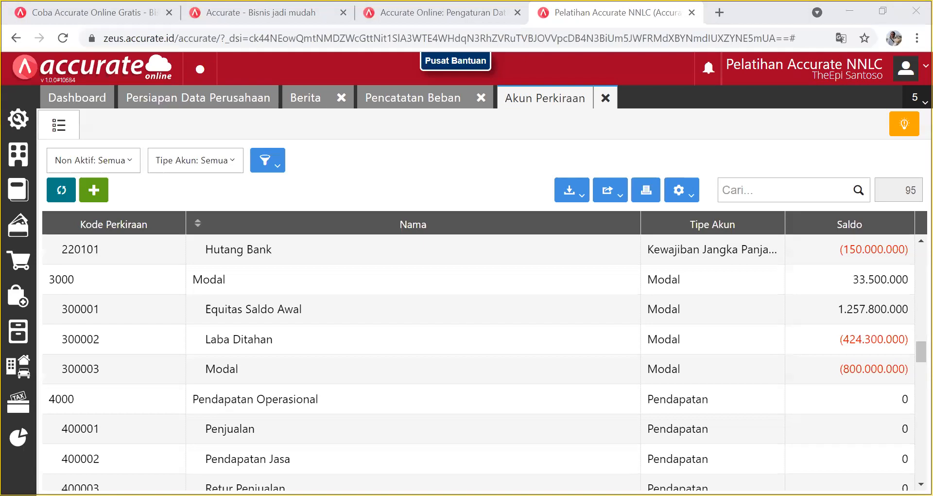
{"action": "left_click", "coordinate": [454, 431]}
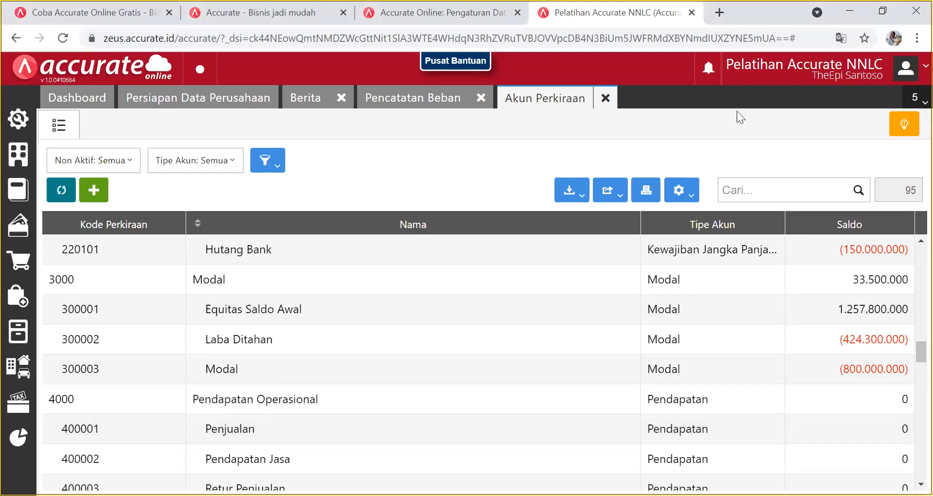
{"action": "key", "text": "ctrl+w"}
Create a database with alias 'Pelatihan Accurate NNLC-Import' and an orange background, and save it.
{"action": "left_click", "coordinate": [182, 392]}
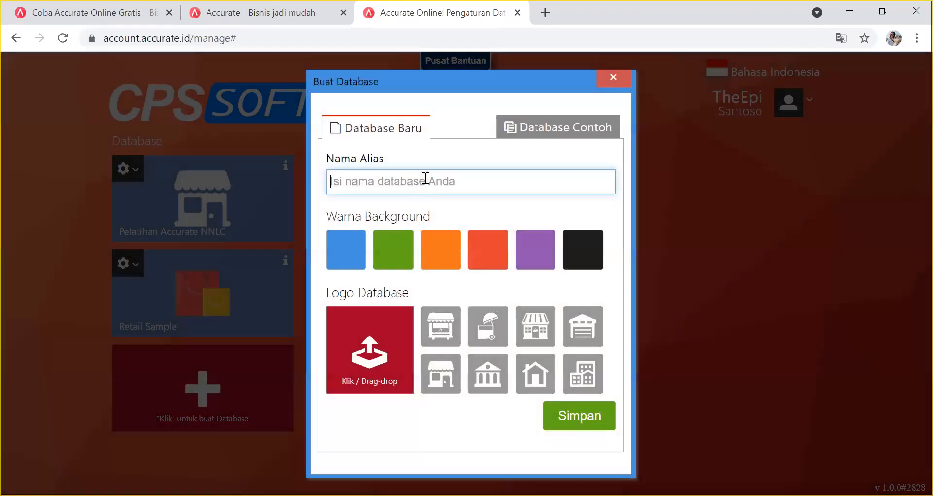
{"action": "left_click", "coordinate": [425, 180]}
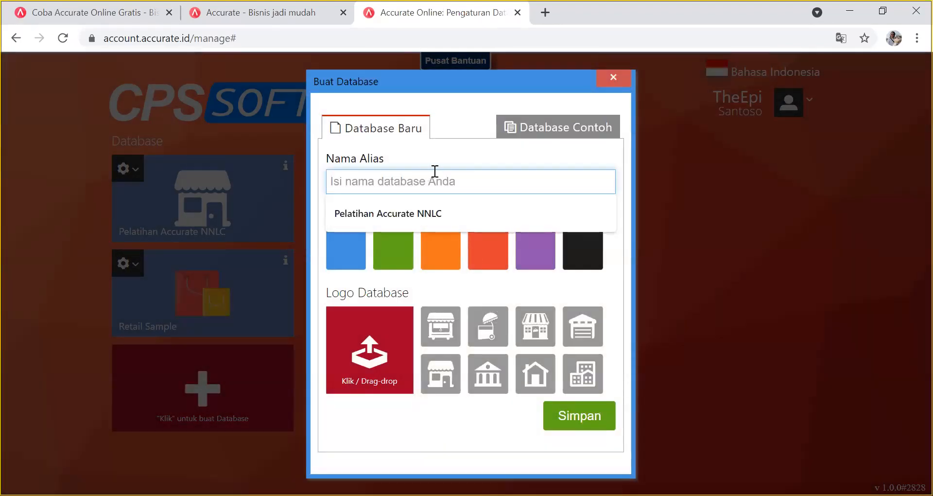
{"action": "type", "text": "Pelatiohan"}
{"action": "key", "text": "BackSpace"}
{"action": "key", "text": "BackSpace"}
{"action": "key", "text": "BackSpace"}
{"action": "key", "text": "BackSpace"}
{"action": "type", "text": "han "}
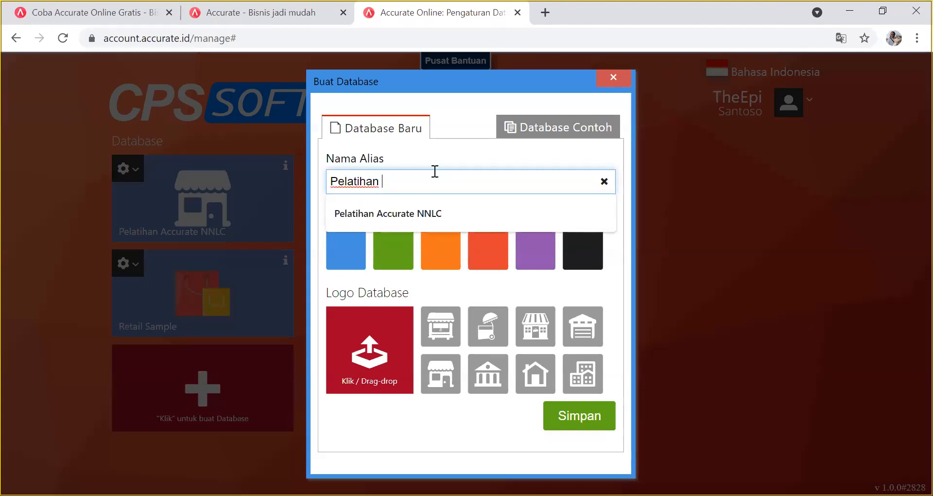
{"action": "type", "text": "Accuraet"}
{"action": "key", "text": "BackSpace"}
{"action": "key", "text": "BackSpace"}
{"action": "key", "text": "BackSpace"}
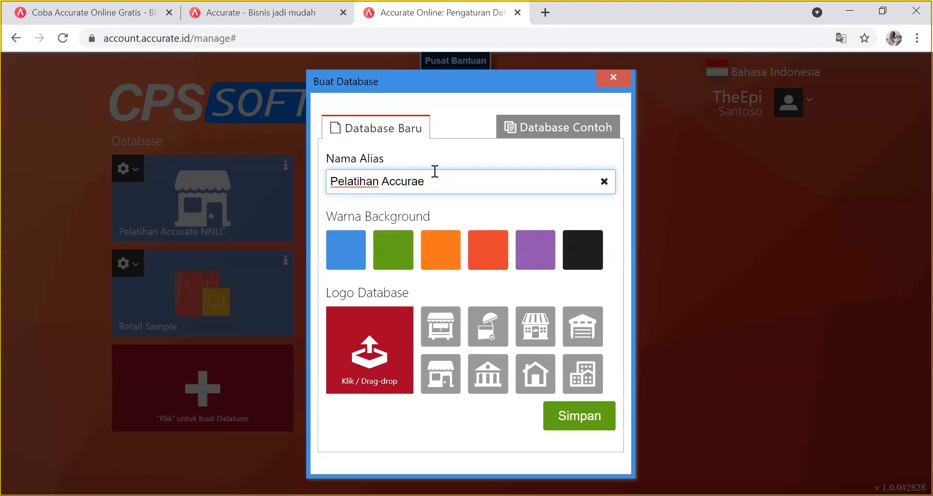
{"action": "type", "text": "te NN"}
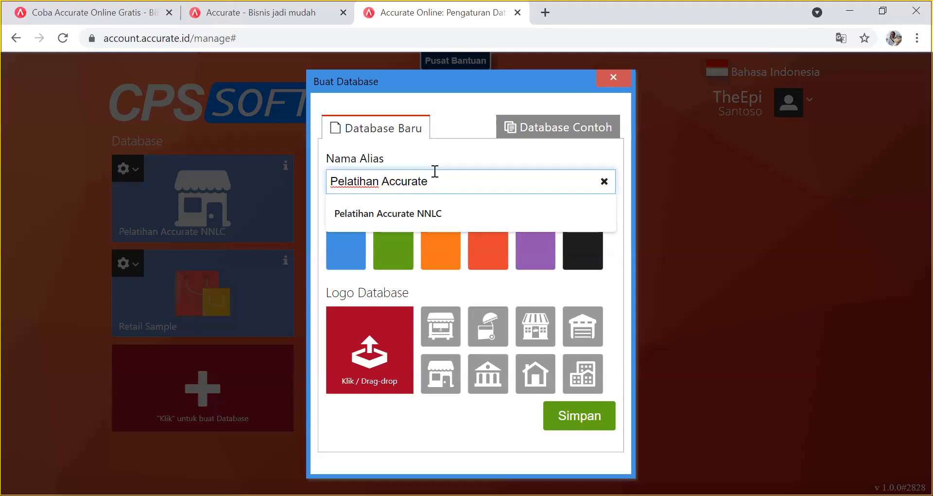
{"action": "type", "text": "LC"}
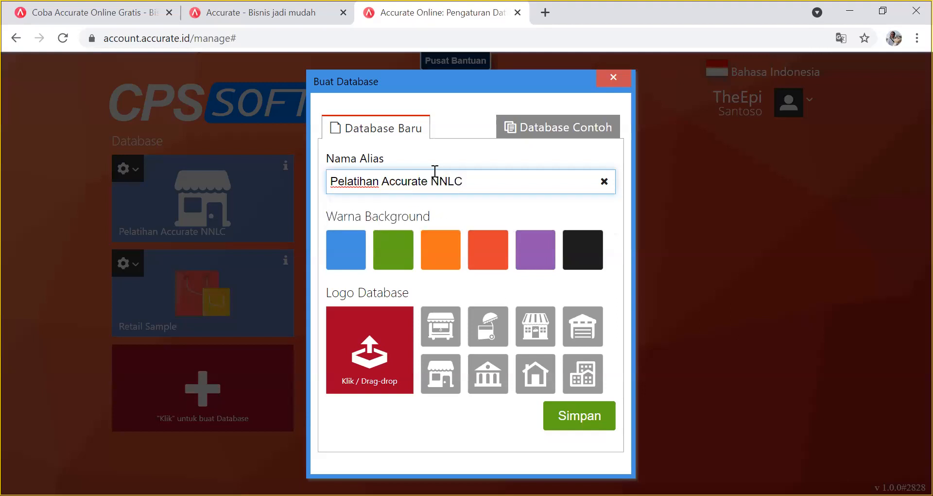
{"action": "type", "text": "-Import"}
{"action": "left_click", "coordinate": [572, 419]}
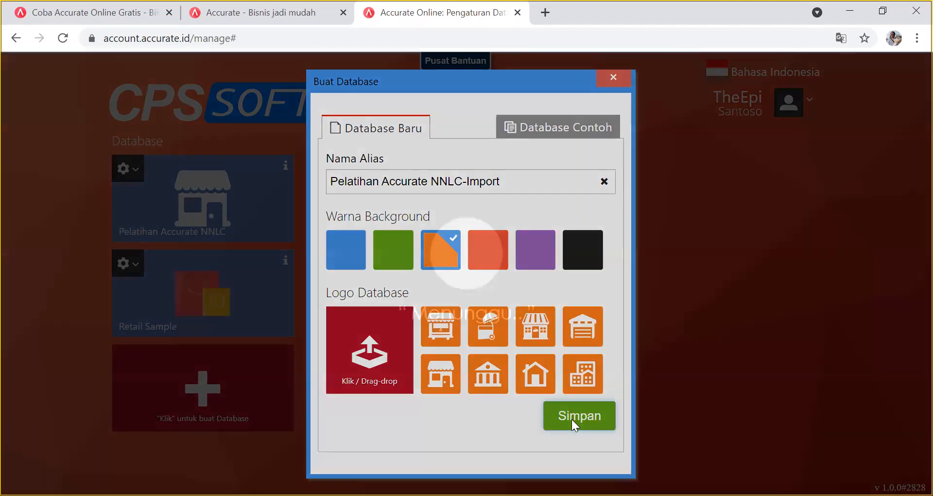
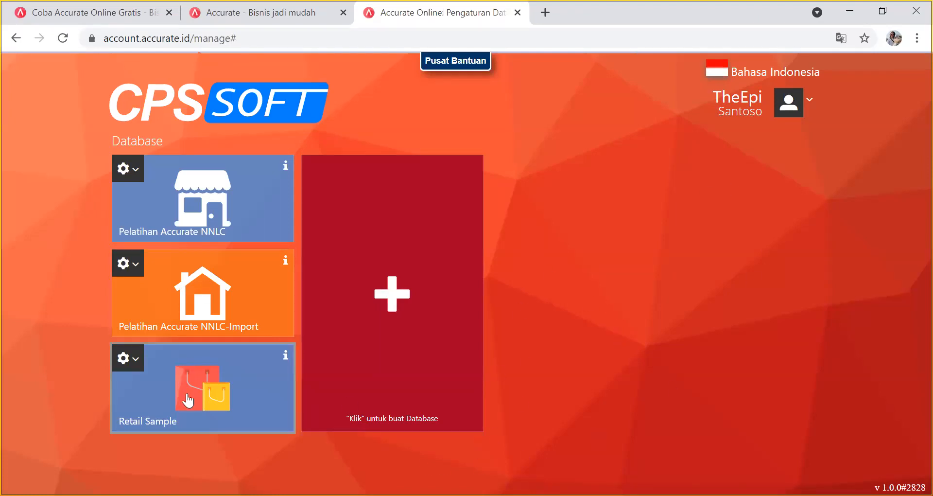
Open the Pelatihan Accurate NNLC-Import database and go to its empty company name field.
{"action": "left_click", "coordinate": [232, 309]}
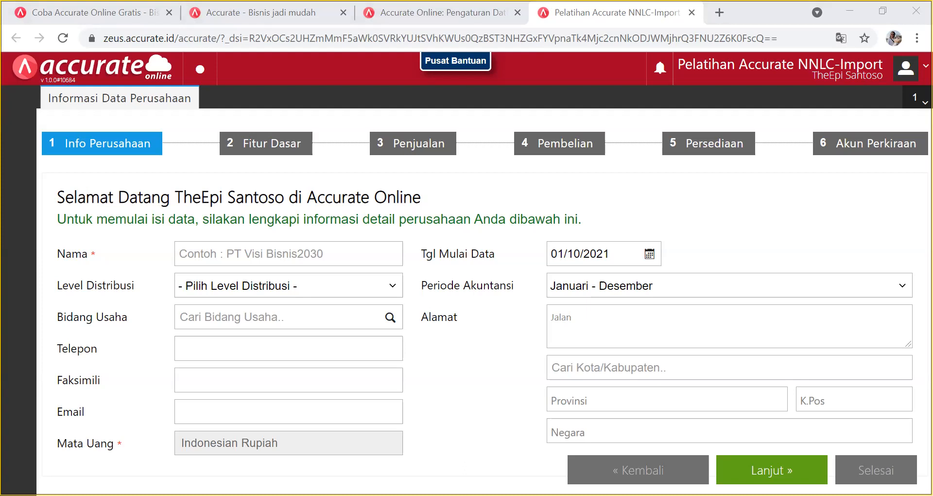
{"action": "left_click", "coordinate": [282, 253]}
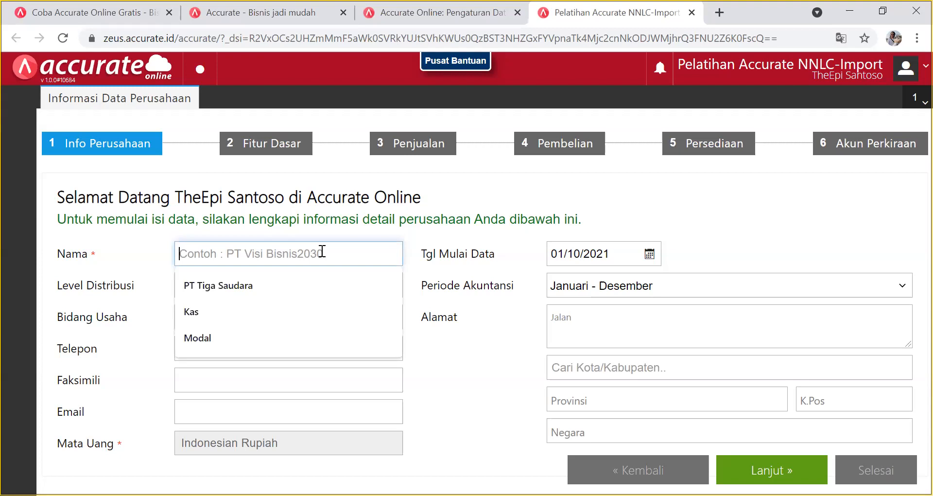
Enter company name PT NNLC 2 with Retailer distribution level and Computer & Electronics business field.
{"action": "type", "text": "PT SAB"}
{"action": "key", "text": "BackSpace"}
{"action": "key", "text": "BackSpace"}
{"action": "key", "text": "BackSpace"}
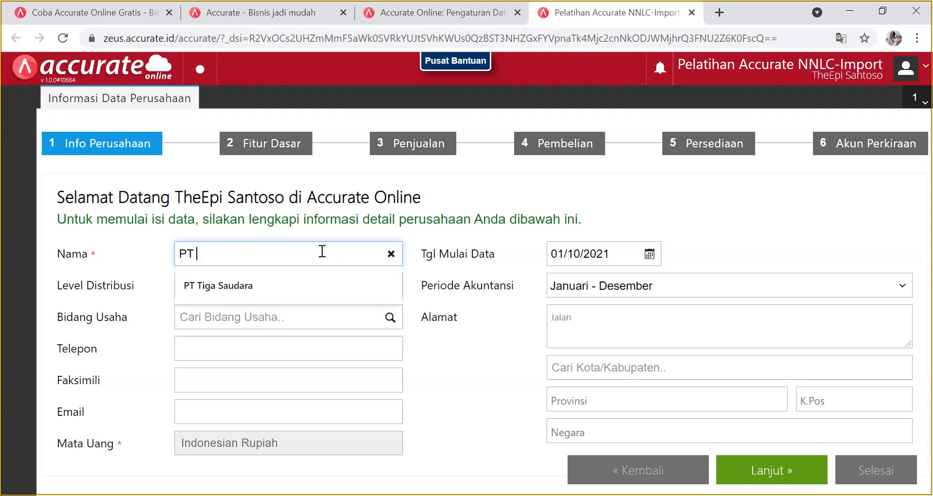
{"action": "type", "text": "NNLC 2"}
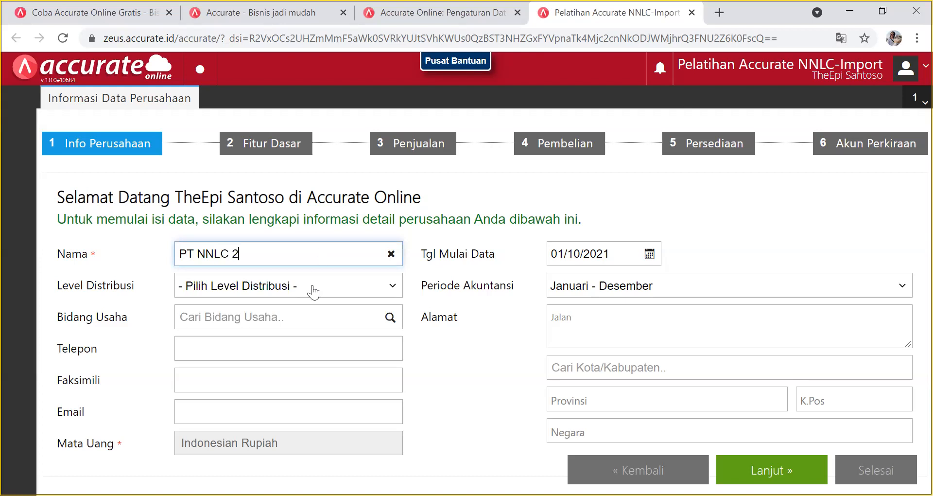
{"action": "left_click", "coordinate": [313, 291]}
{"action": "left_click", "coordinate": [277, 342]}
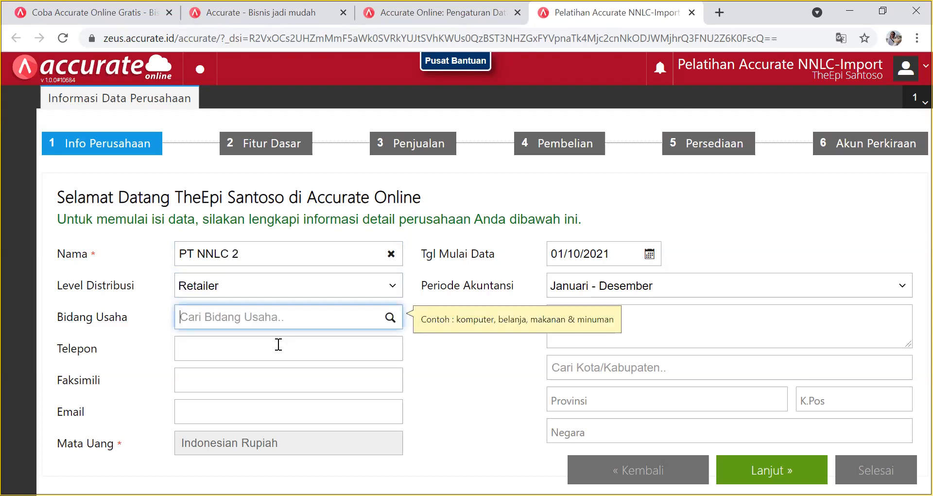
{"action": "left_click", "coordinate": [389, 317]}
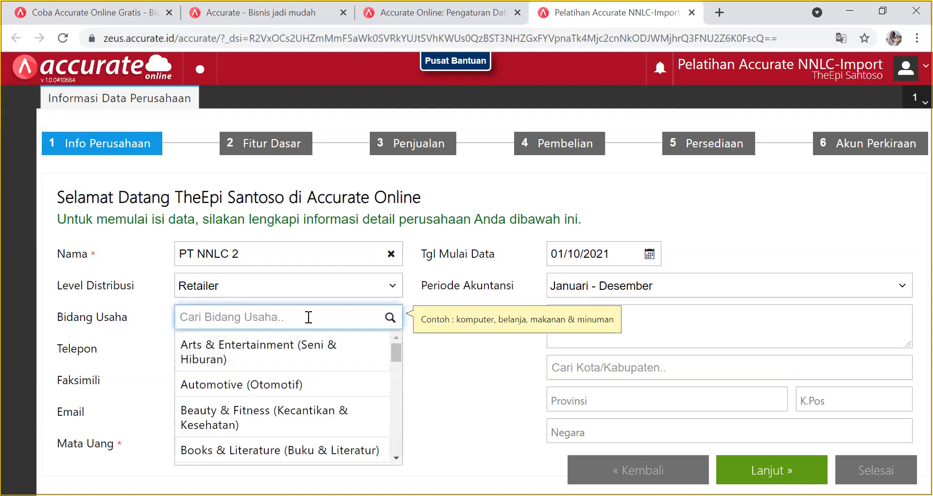
{"action": "type", "text": "kom"}
{"action": "left_click", "coordinate": [294, 353]}
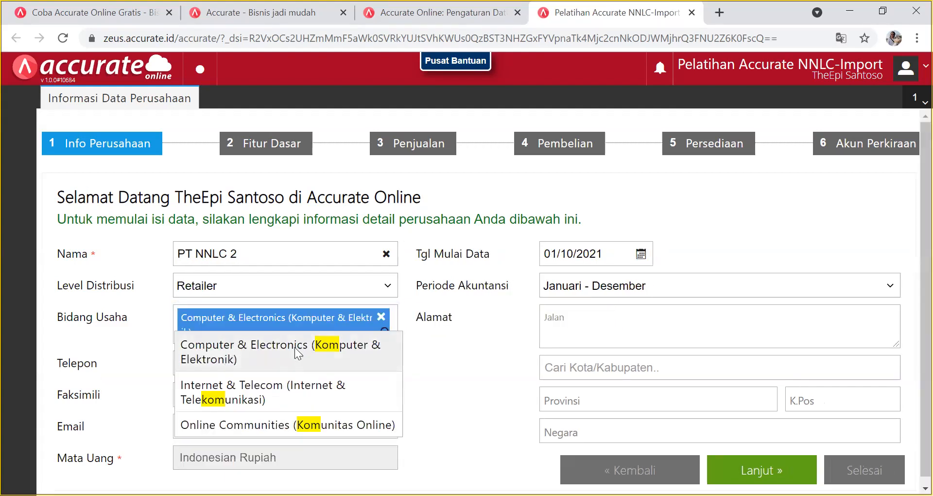
Fill in the company phone, fax and e-mail fields.
{"action": "left_click", "coordinate": [293, 359]}
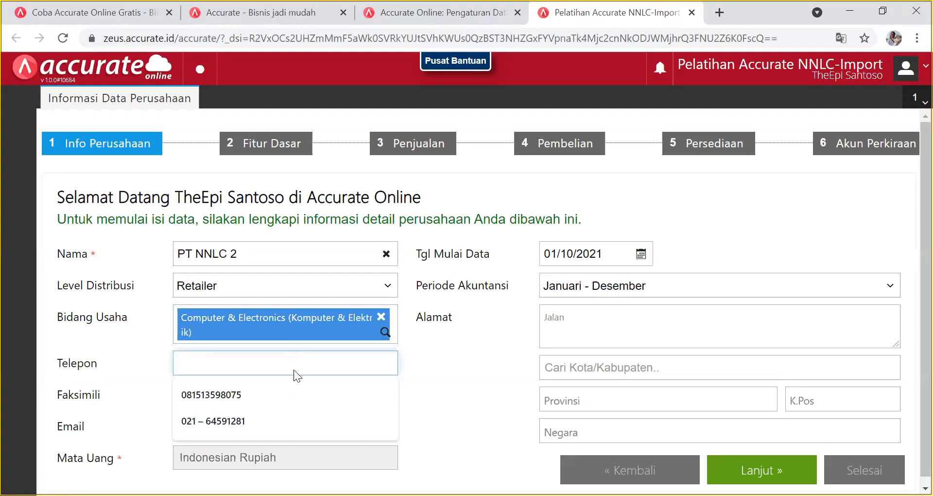
{"action": "left_click", "coordinate": [276, 417]}
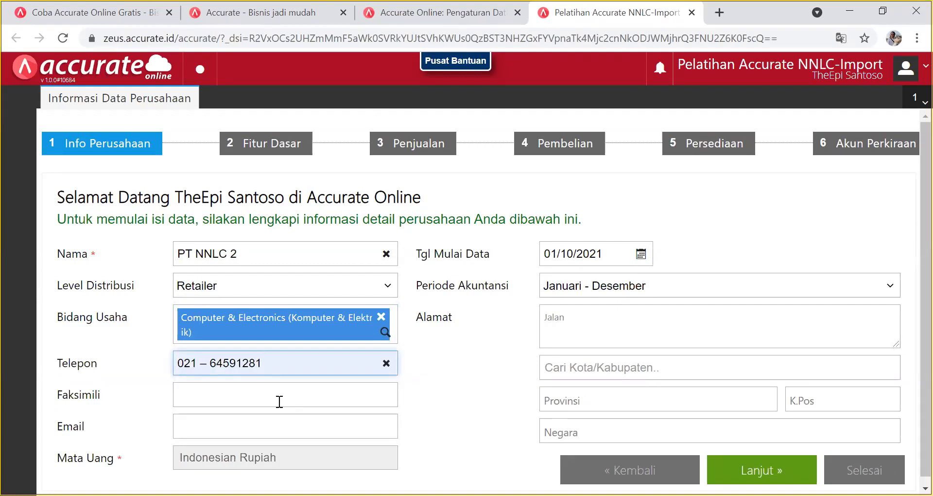
{"action": "left_click", "coordinate": [279, 401]}
{"action": "left_click", "coordinate": [274, 419]}
{"action": "left_click", "coordinate": [275, 427]}
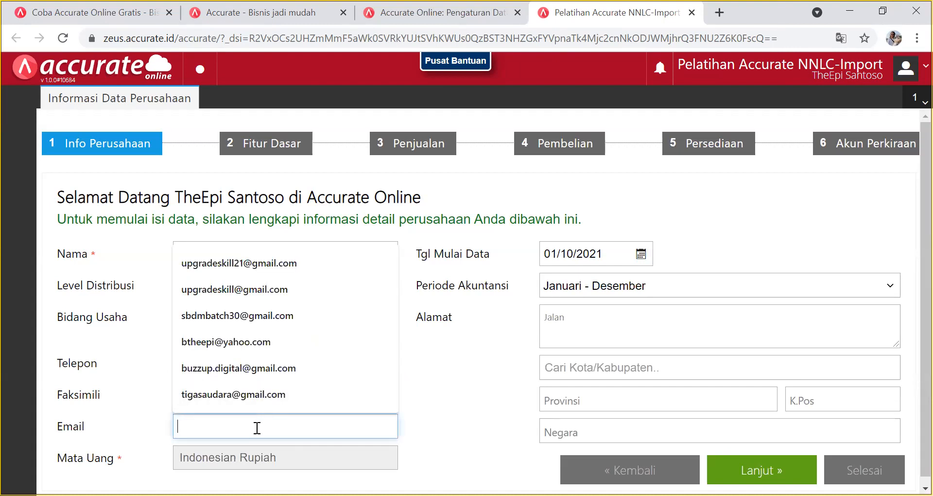
{"action": "type", "text": "abc@"}
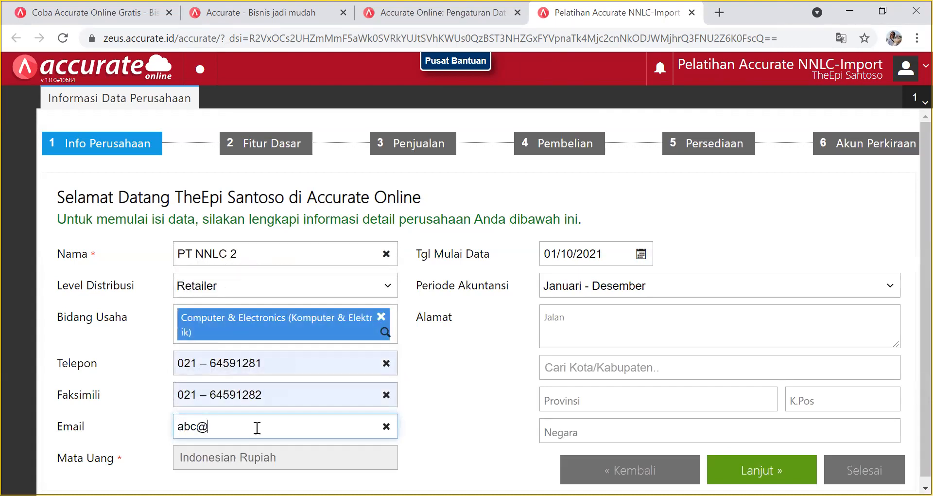
{"action": "type", "text": "gmsail"}
{"action": "left_click", "coordinate": [641, 253]}
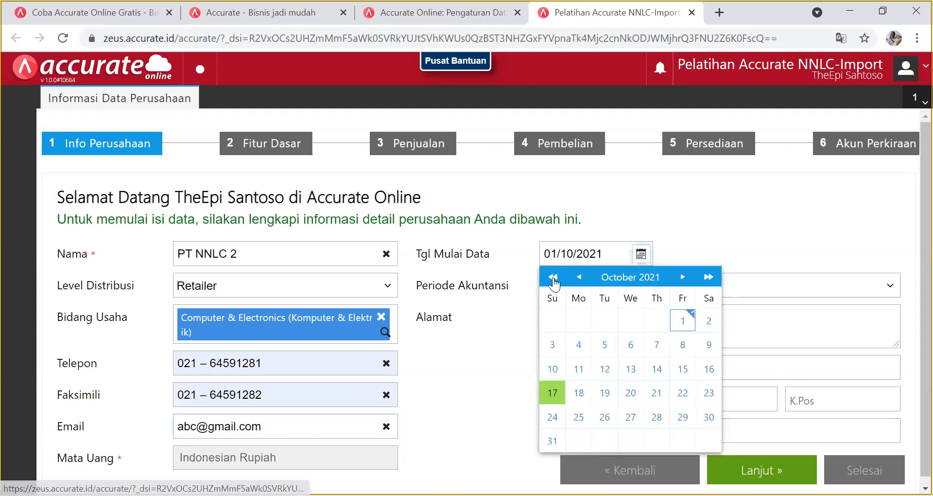
Set the data start date to 17/10/2020 in the calendar.
{"action": "left_click", "coordinate": [553, 277]}
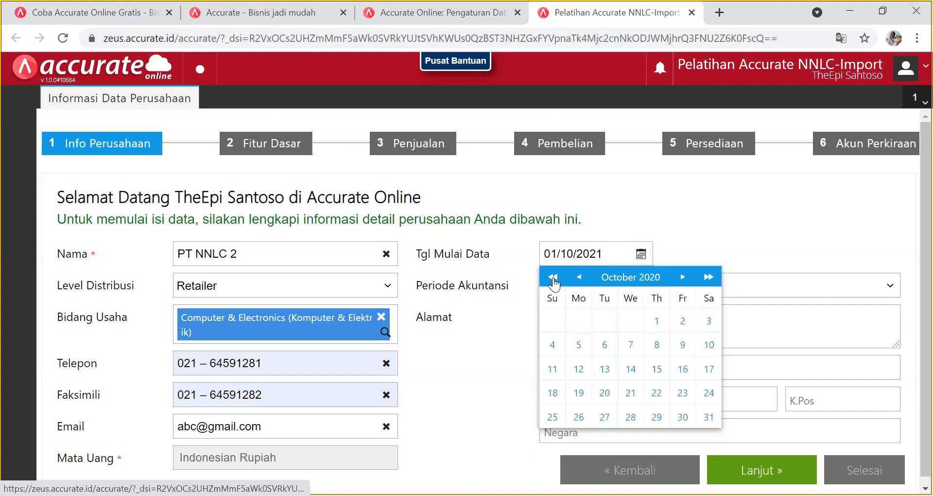
{"action": "left_click", "coordinate": [683, 277]}
{"action": "left_click", "coordinate": [579, 277]}
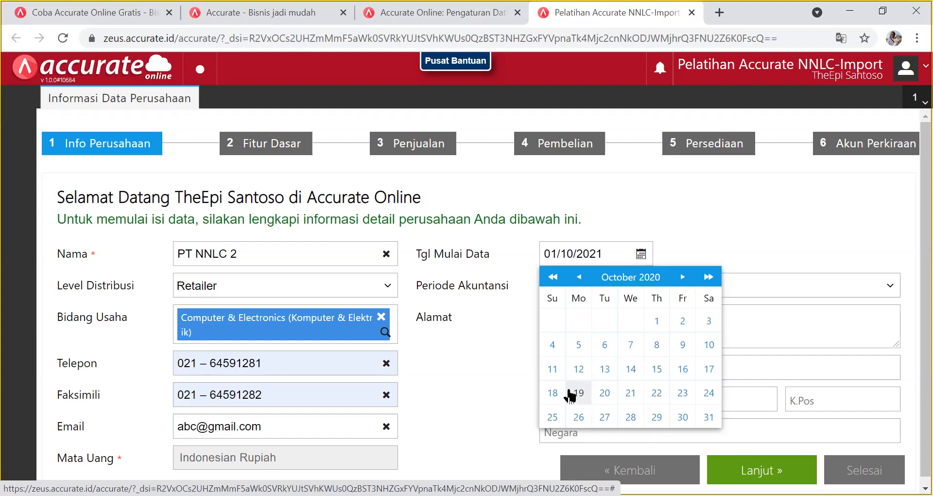
{"action": "left_click", "coordinate": [706, 371]}
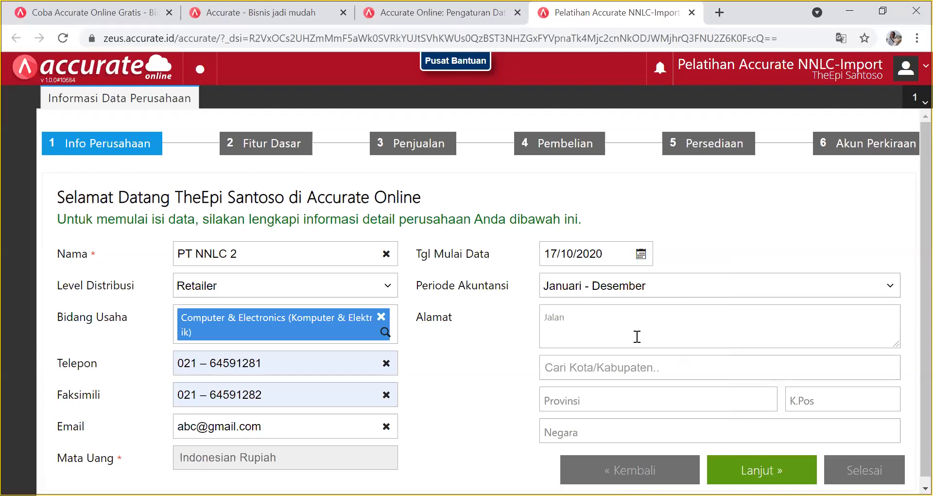
Fill in the street address, city DKI Jakarta and postal code, then advance to Fitur Dasar.
{"action": "left_click", "coordinate": [637, 337]}
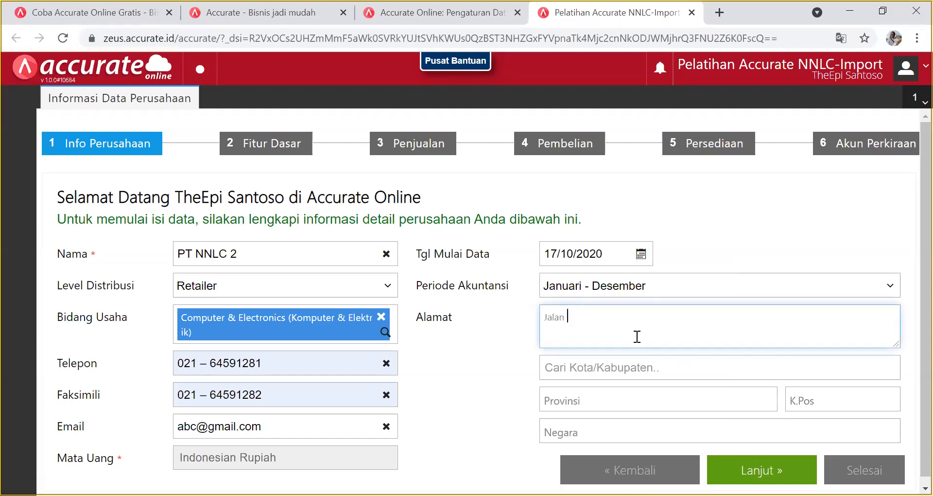
{"action": "type", "text": "Jakarta Panas"}
{"action": "left_click", "coordinate": [626, 368]}
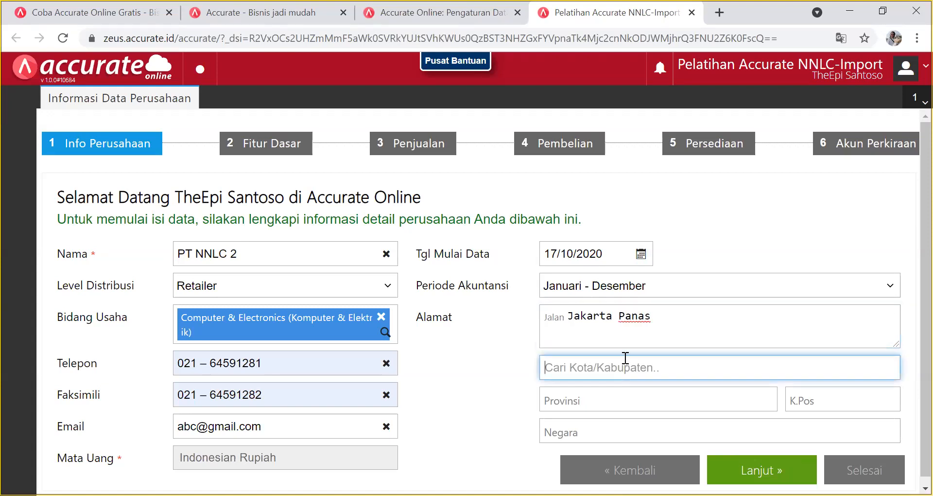
{"action": "type", "text": "Dka"}
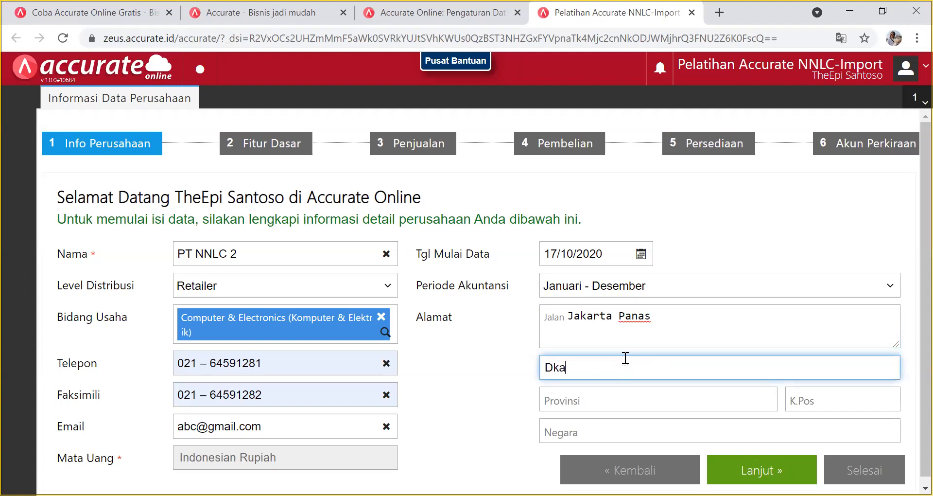
{"action": "key", "text": "BackSpace"}
{"action": "key", "text": "BackSpace"}
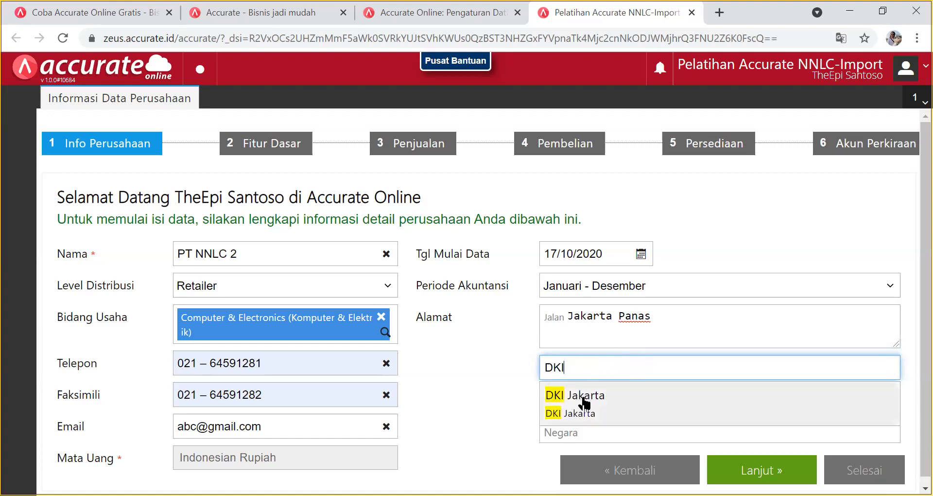
{"action": "left_click", "coordinate": [585, 395]}
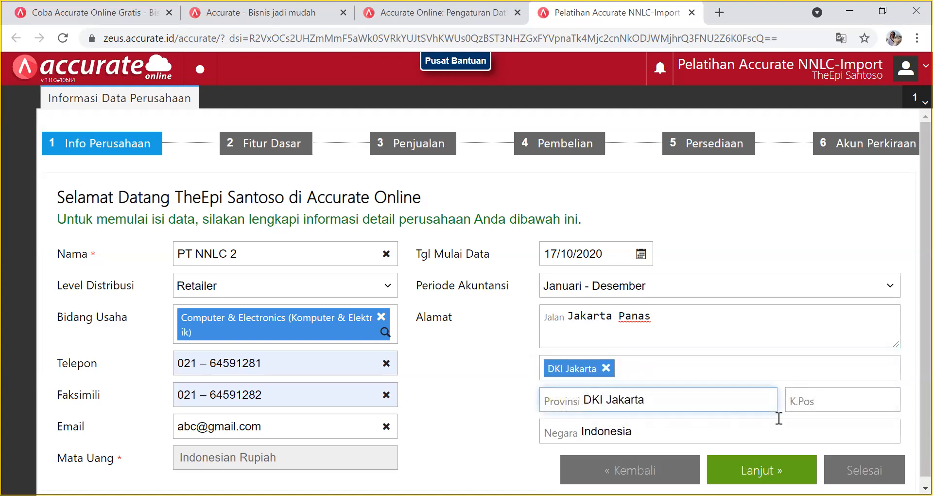
{"action": "left_click", "coordinate": [843, 404]}
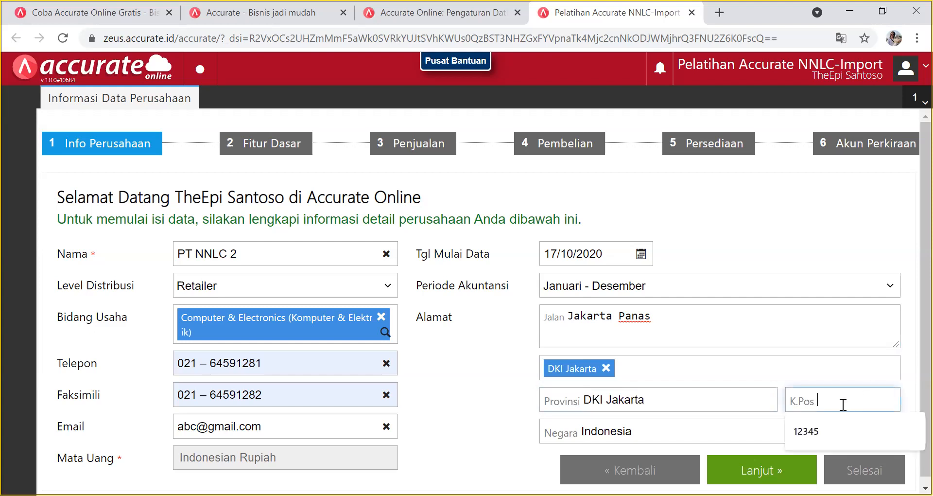
{"action": "left_click", "coordinate": [831, 429]}
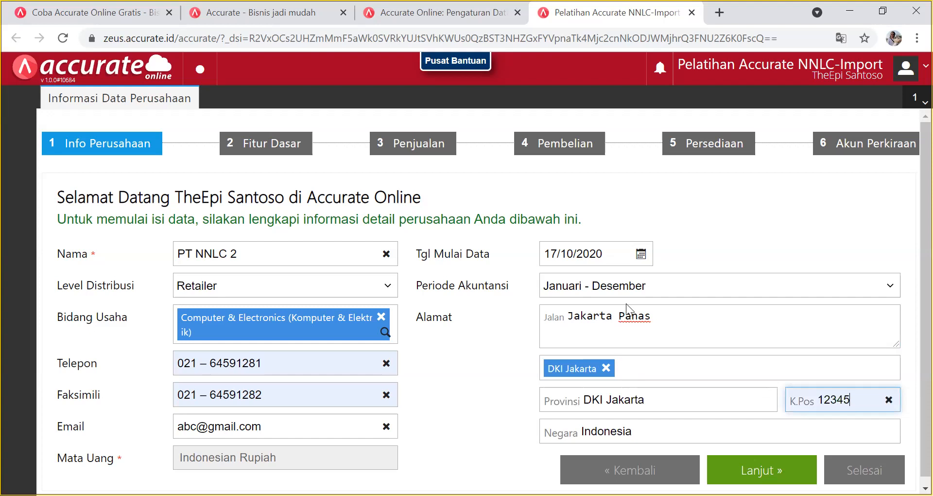
{"action": "left_click", "coordinate": [792, 472]}
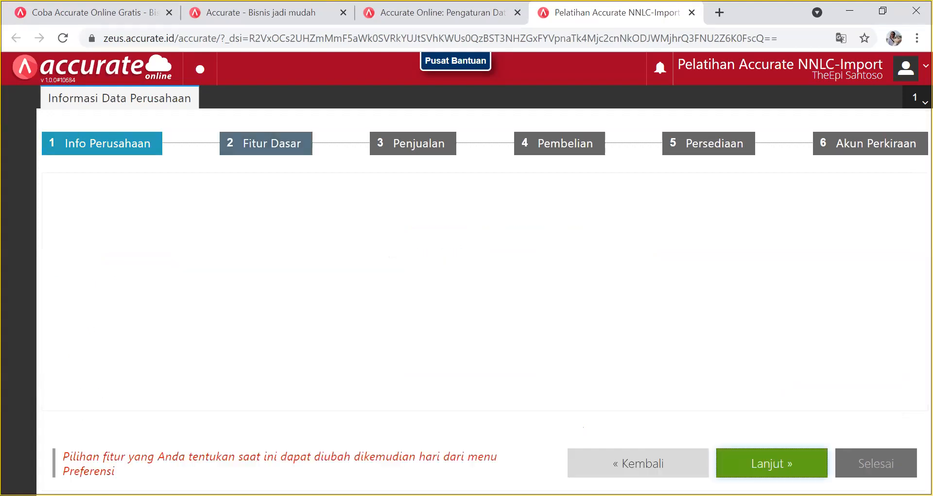
Answer yes to all Fitur Dasar questions, adding US Dollar as the foreign currency.
{"action": "left_click", "coordinate": [720, 238]}
{"action": "left_click", "coordinate": [719, 262]}
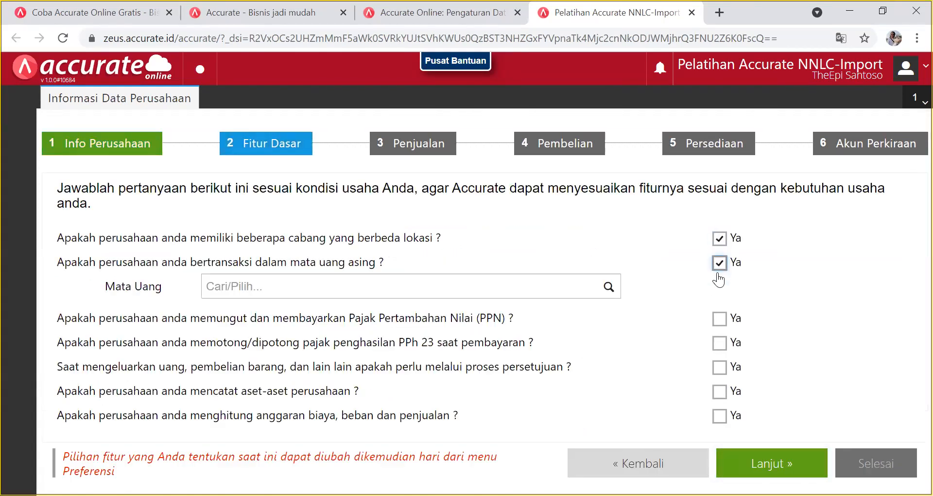
{"action": "left_click", "coordinate": [720, 263]}
{"action": "left_click", "coordinate": [720, 287]}
{"action": "left_click", "coordinate": [720, 311]}
{"action": "left_click", "coordinate": [720, 335]}
{"action": "left_click", "coordinate": [719, 360]}
{"action": "left_click", "coordinate": [719, 383]}
{"action": "left_click", "coordinate": [720, 263]}
{"action": "left_click", "coordinate": [609, 286]}
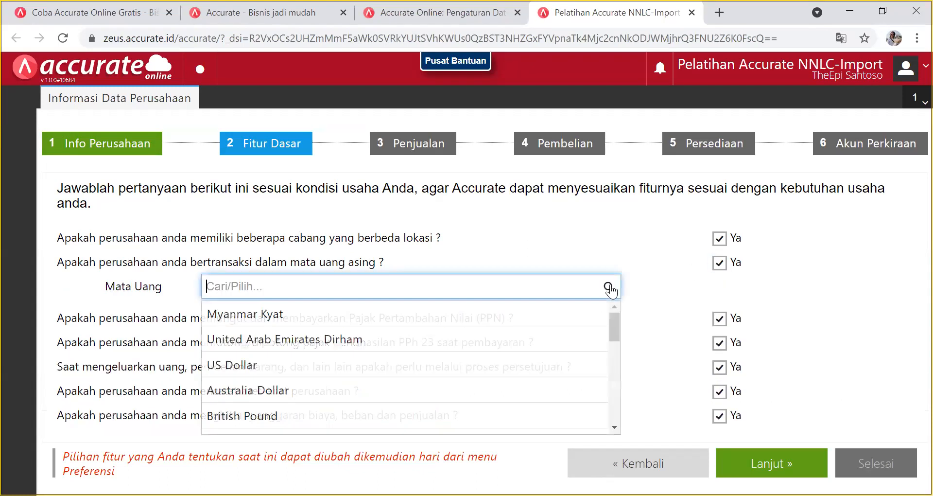
{"action": "left_click", "coordinate": [423, 365]}
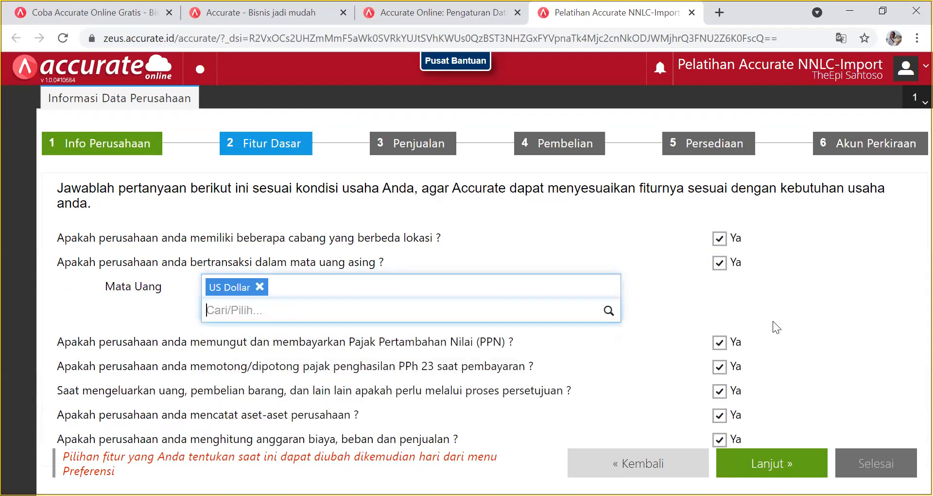
{"action": "left_click", "coordinate": [789, 460]}
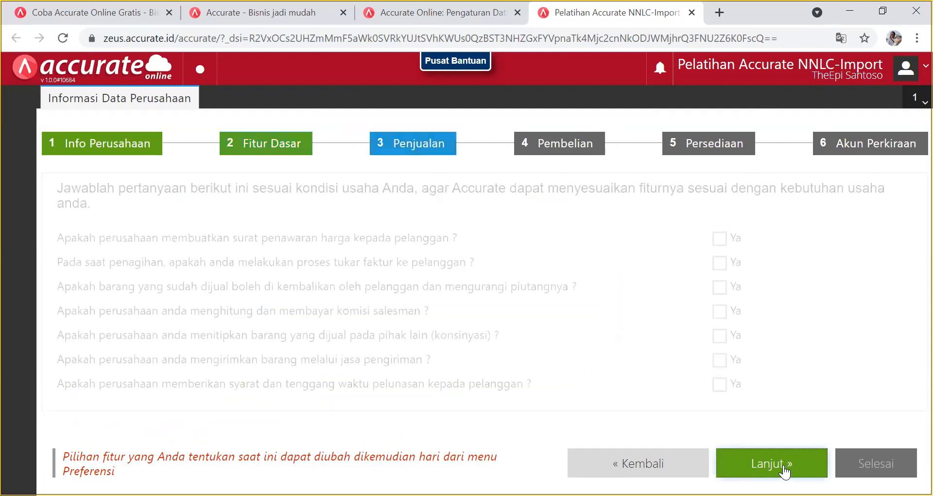
Answer yes to the six Penjualan questions, including consignment and courier shipping.
{"action": "left_click", "coordinate": [719, 239]}
{"action": "left_click", "coordinate": [719, 263]}
{"action": "left_click", "coordinate": [719, 287]}
{"action": "left_click", "coordinate": [719, 312]}
{"action": "left_click", "coordinate": [719, 336]}
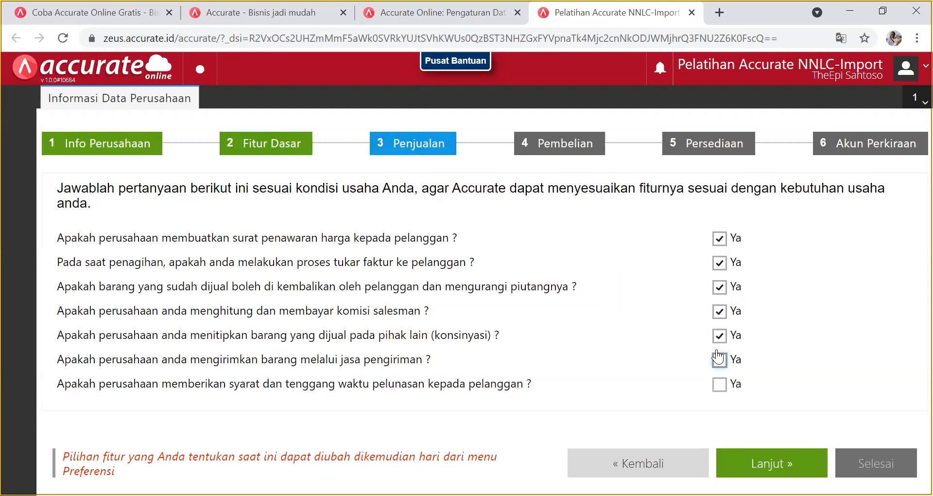
{"action": "left_click", "coordinate": [718, 361]}
{"action": "left_click", "coordinate": [761, 462]}
Answer yes to the three Pembelian questions.
{"action": "left_click", "coordinate": [719, 238]}
{"action": "left_click", "coordinate": [719, 263]}
{"action": "left_click", "coordinate": [719, 287]}
{"action": "left_click", "coordinate": [757, 464]}
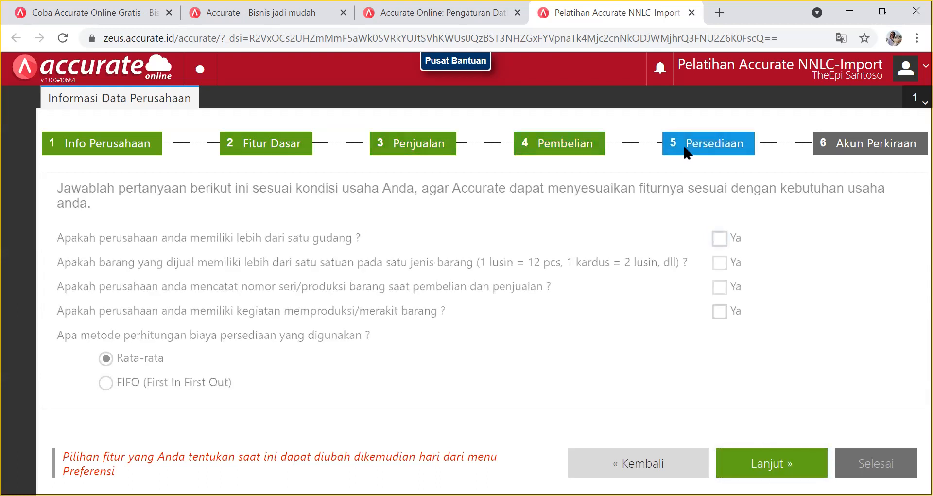
Answer yes to the four Persediaan questions and turn off automatic chart of accounts creation.
{"action": "left_click", "coordinate": [719, 239]}
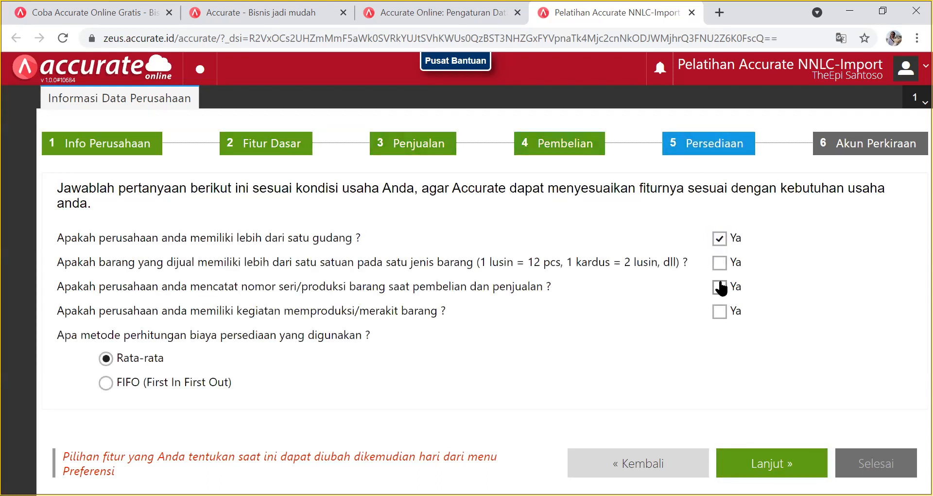
{"action": "left_click", "coordinate": [719, 263]}
{"action": "left_click", "coordinate": [719, 288]}
{"action": "left_click", "coordinate": [720, 311]}
{"action": "left_click", "coordinate": [777, 462]}
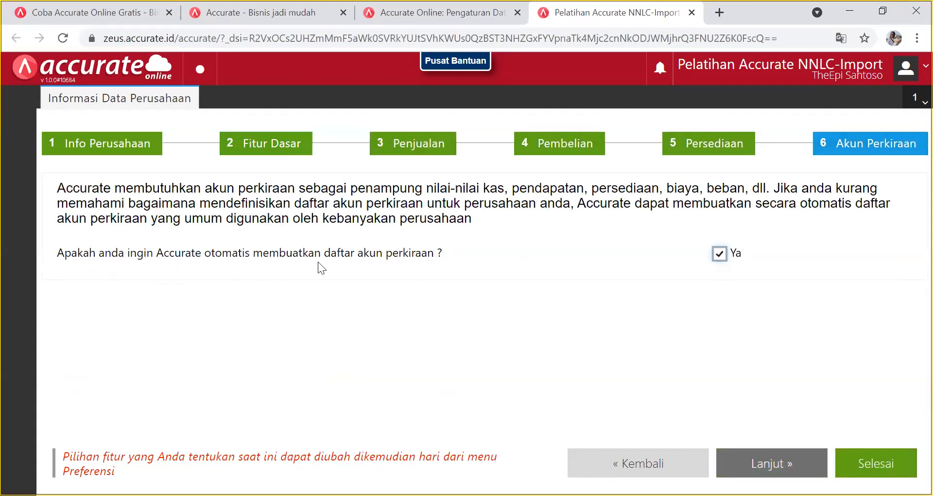
{"action": "left_click", "coordinate": [719, 254]}
Finish the setup with Selesai and dismiss the welcome message so it never shows again.
{"action": "left_click", "coordinate": [864, 461]}
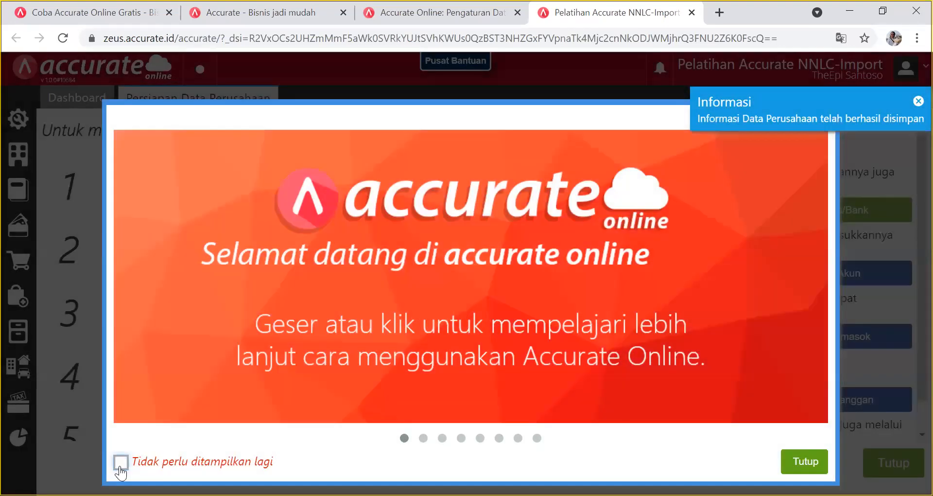
{"action": "left_click", "coordinate": [121, 462]}
{"action": "left_click", "coordinate": [803, 462]}
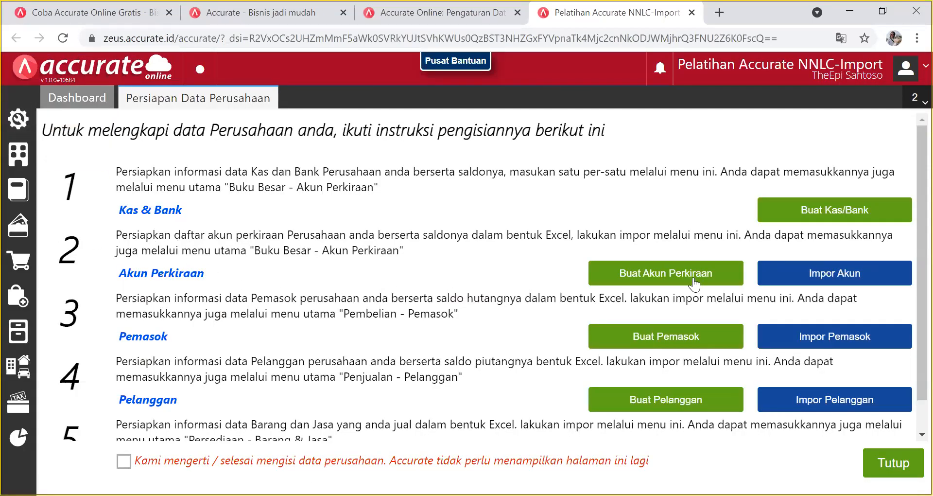
Upload '1. Daftar Akun.xls' through Impor Akun to reach column mapping.
{"action": "left_click", "coordinate": [818, 274]}
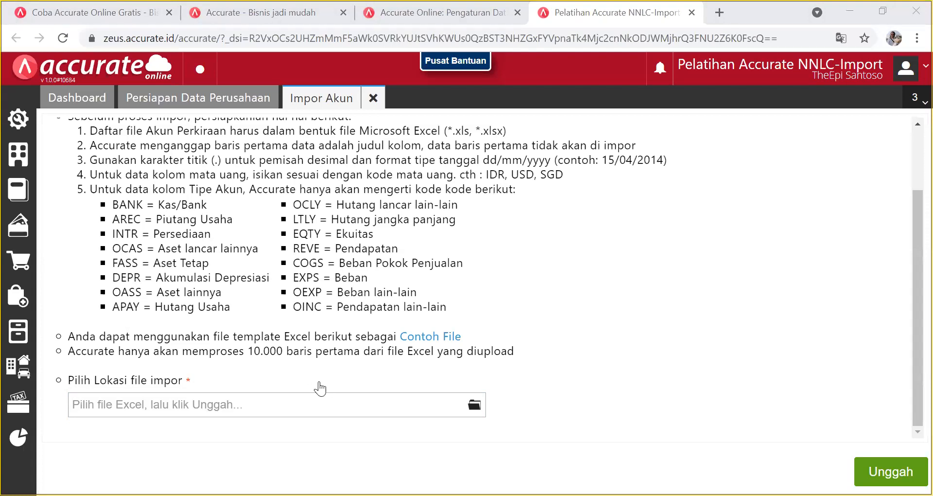
{"action": "left_click", "coordinate": [469, 404]}
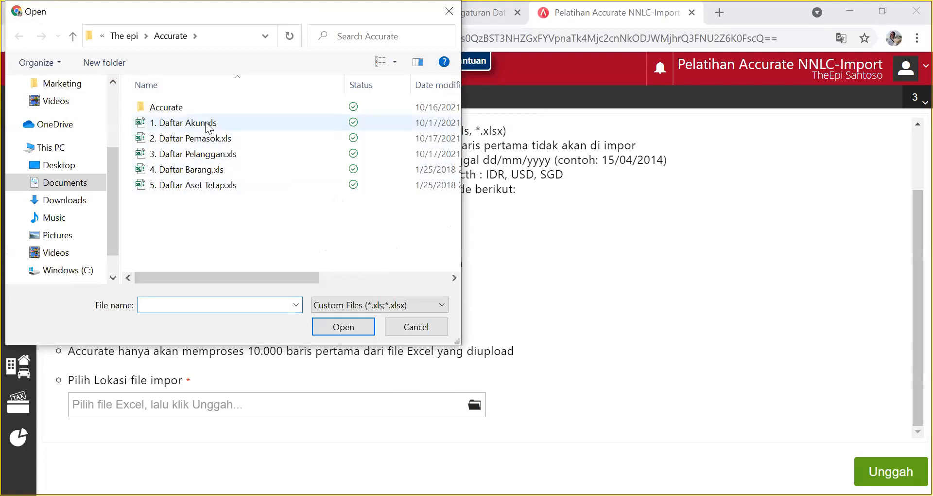
{"action": "left_click", "coordinate": [208, 124]}
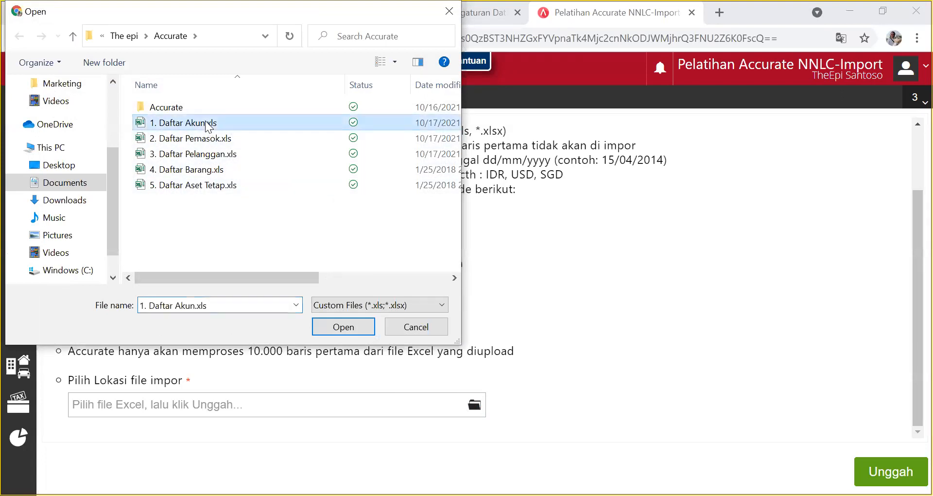
{"action": "left_click", "coordinate": [364, 328]}
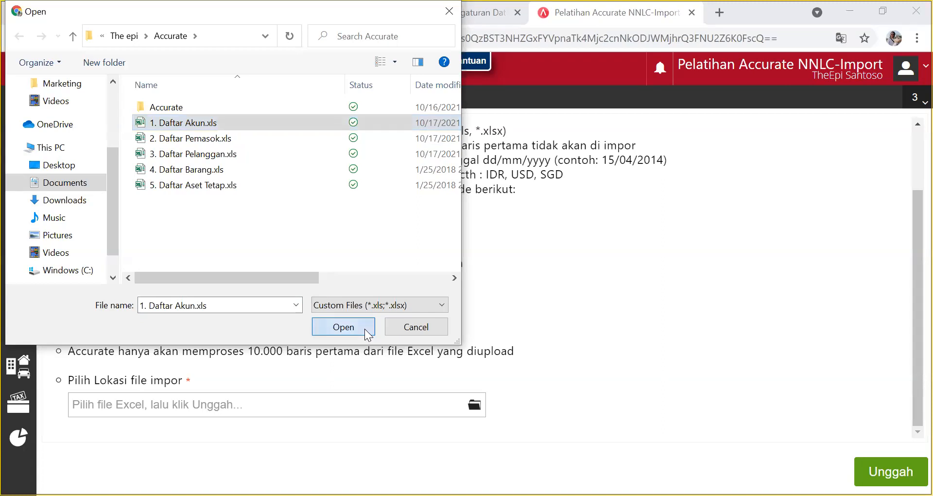
{"action": "left_click", "coordinate": [891, 471]}
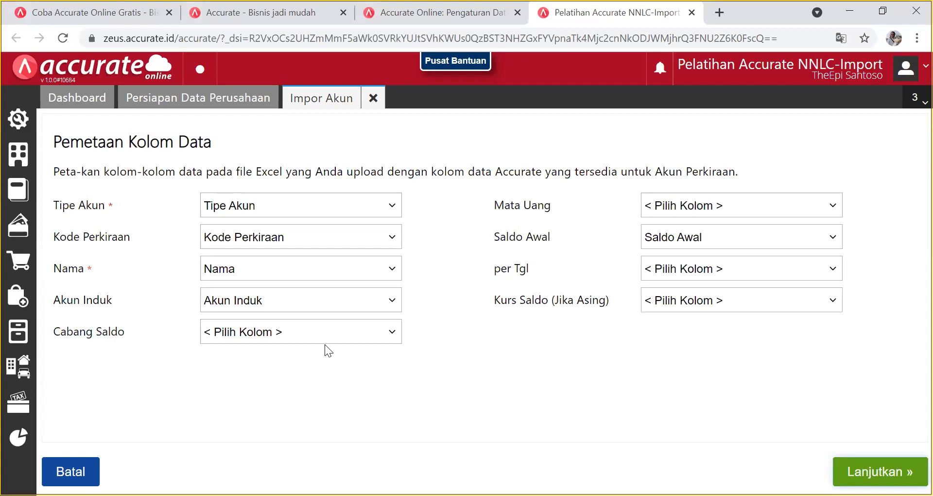
{"action": "left_click", "coordinate": [398, 209]}
{"action": "left_click", "coordinate": [397, 209]}
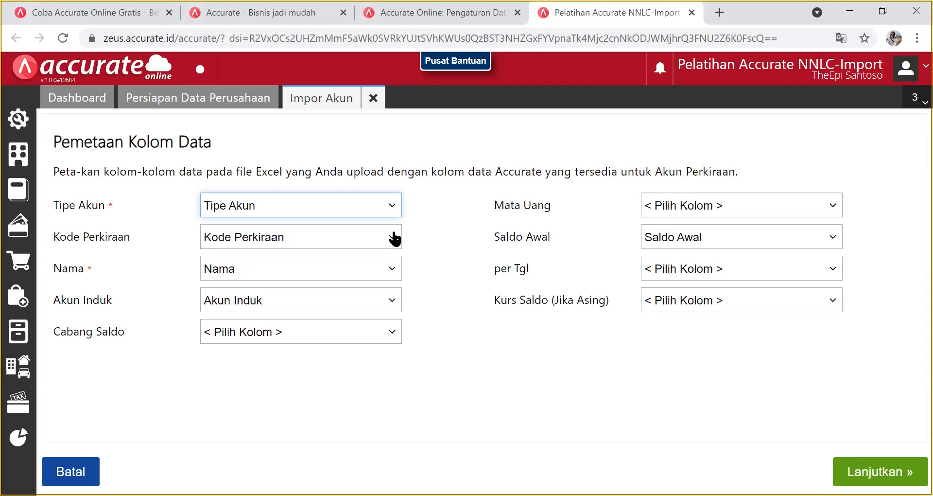
{"action": "left_click", "coordinate": [395, 238]}
{"action": "left_click", "coordinate": [394, 263]}
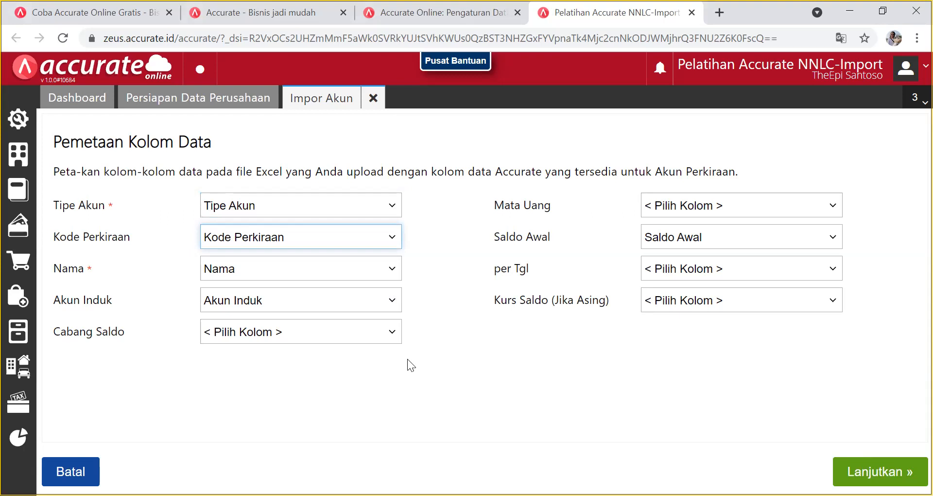
{"action": "left_click", "coordinate": [391, 336]}
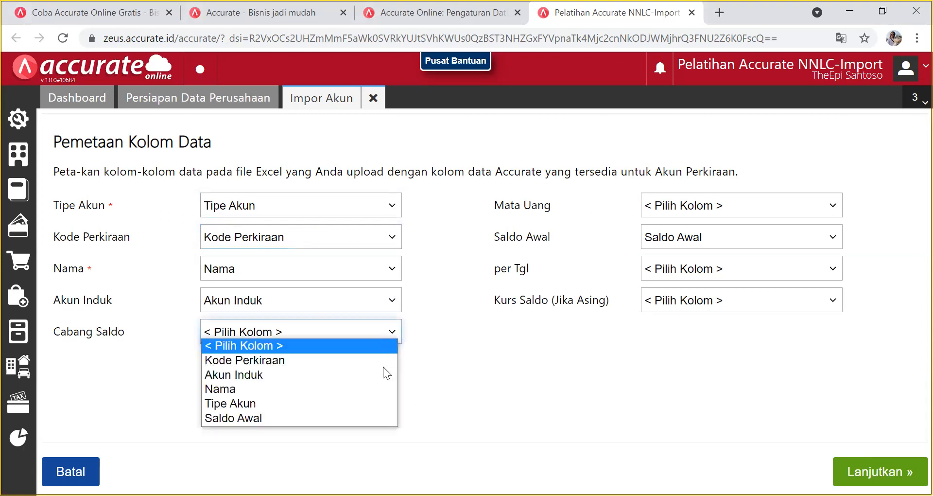
{"action": "left_click", "coordinate": [341, 421]}
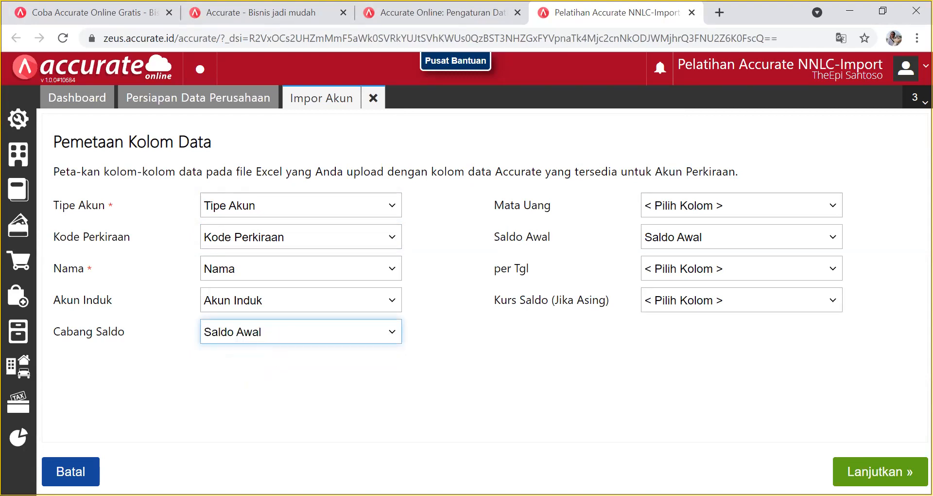
{"action": "left_click", "coordinate": [771, 209]}
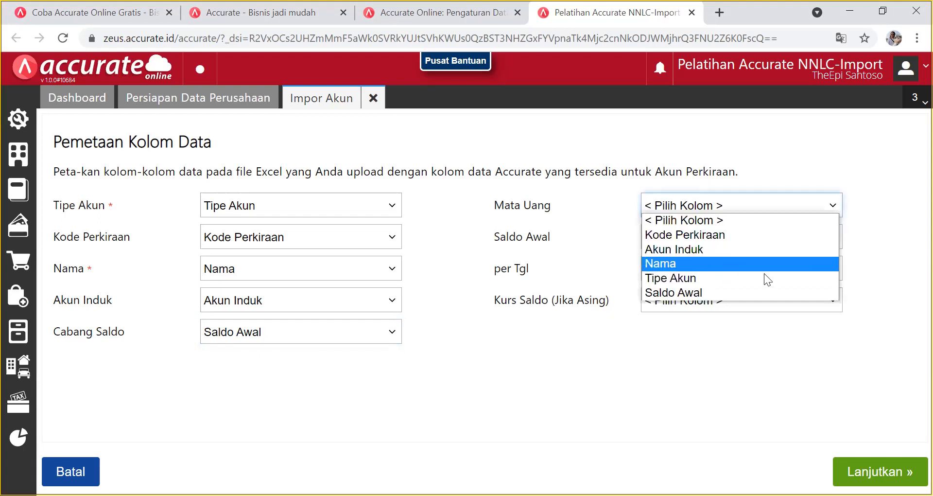
{"action": "left_click", "coordinate": [775, 219]}
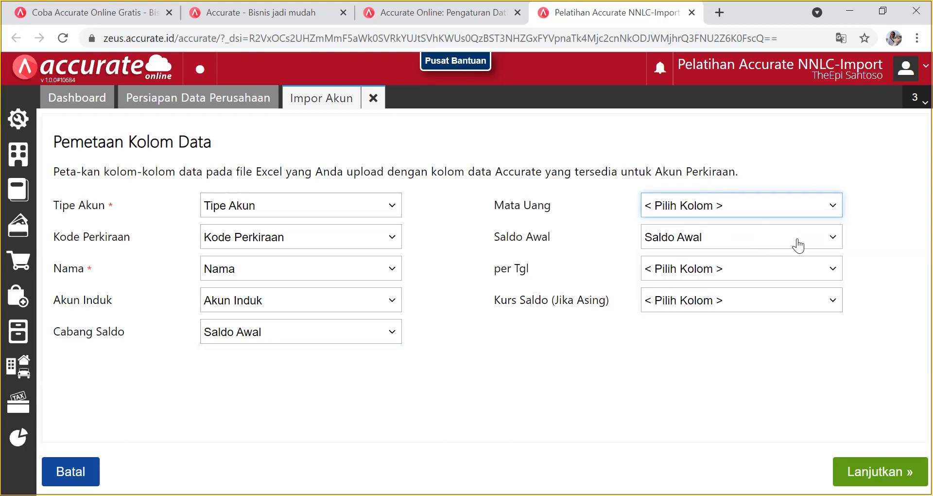
{"action": "left_click", "coordinate": [797, 245]}
{"action": "left_click", "coordinate": [603, 344]}
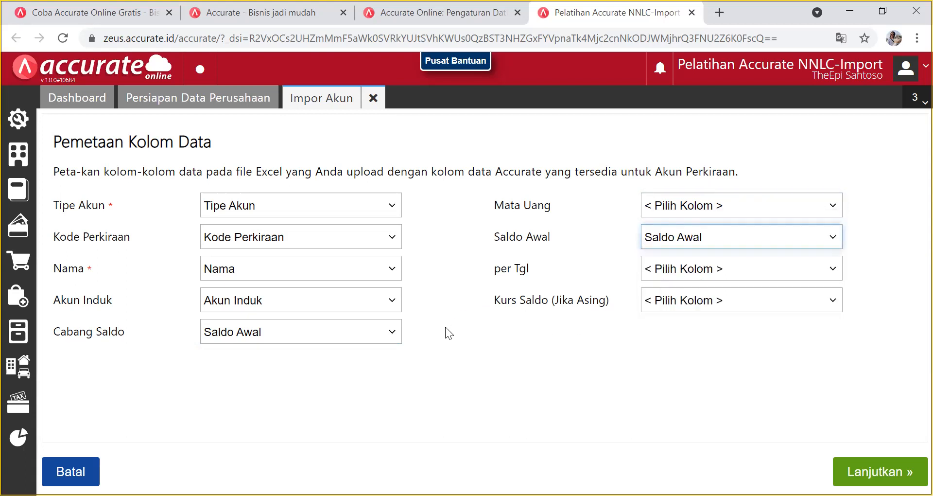
{"action": "left_click", "coordinate": [396, 334]}
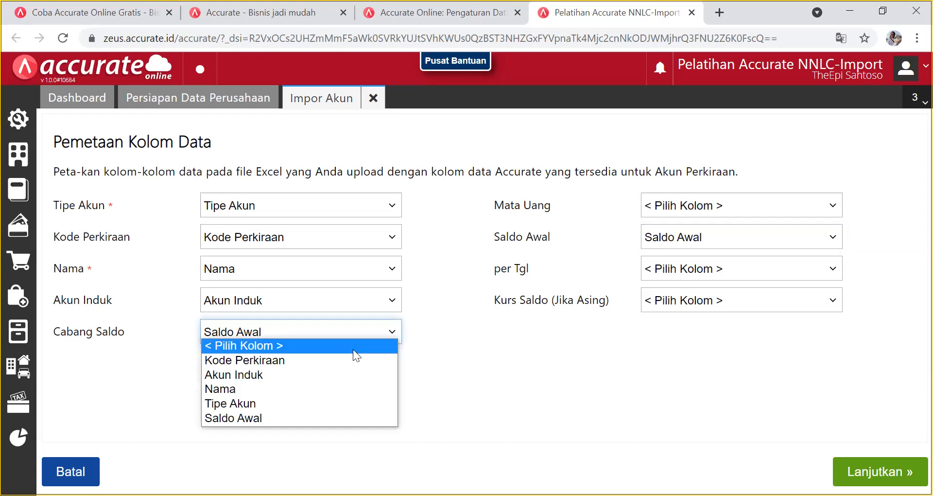
{"action": "left_click", "coordinate": [352, 348]}
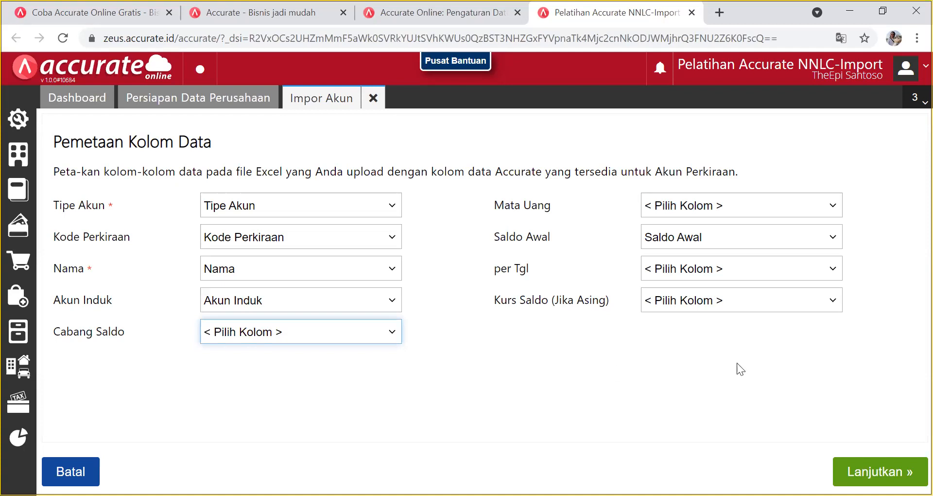
{"action": "left_click", "coordinate": [786, 272]}
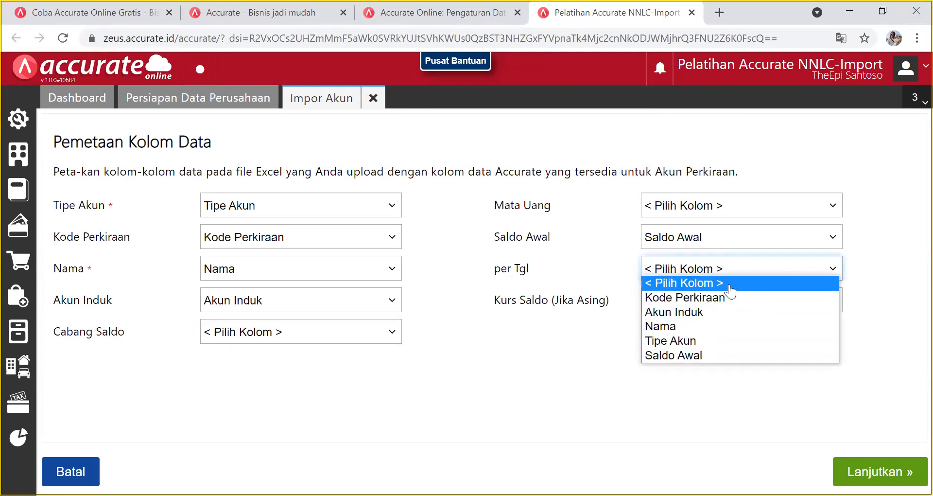
{"action": "left_click", "coordinate": [722, 368]}
{"action": "left_click", "coordinate": [780, 307]}
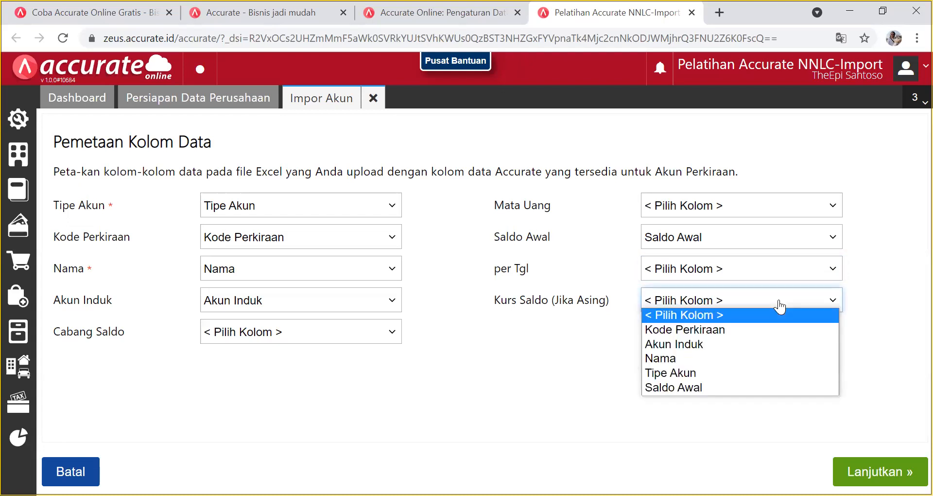
{"action": "left_click", "coordinate": [691, 315]}
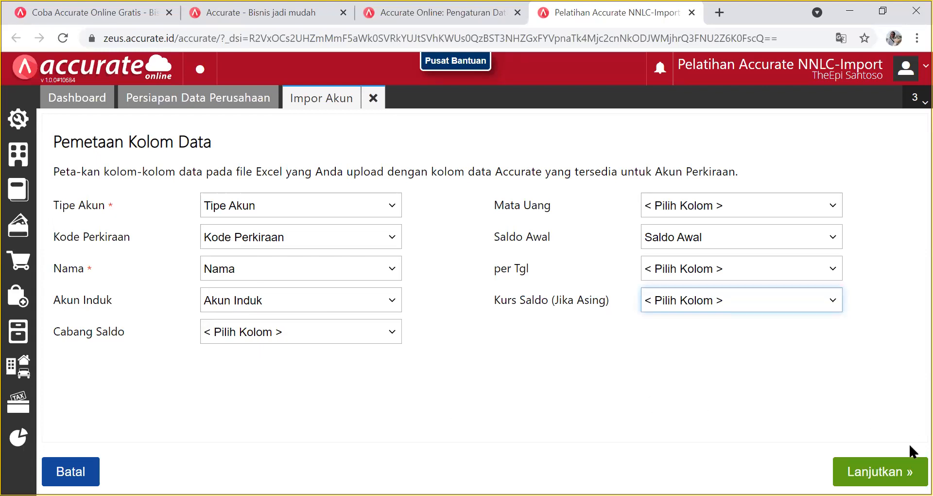
{"action": "left_click", "coordinate": [878, 471]}
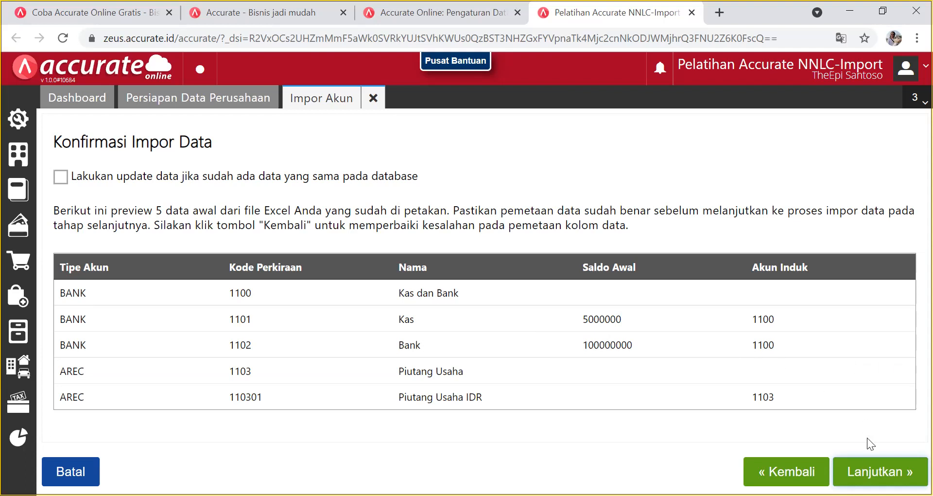
Run the account import (33 succeeded, 22 failed) and close back to the Dashboard.
{"action": "left_click", "coordinate": [880, 471]}
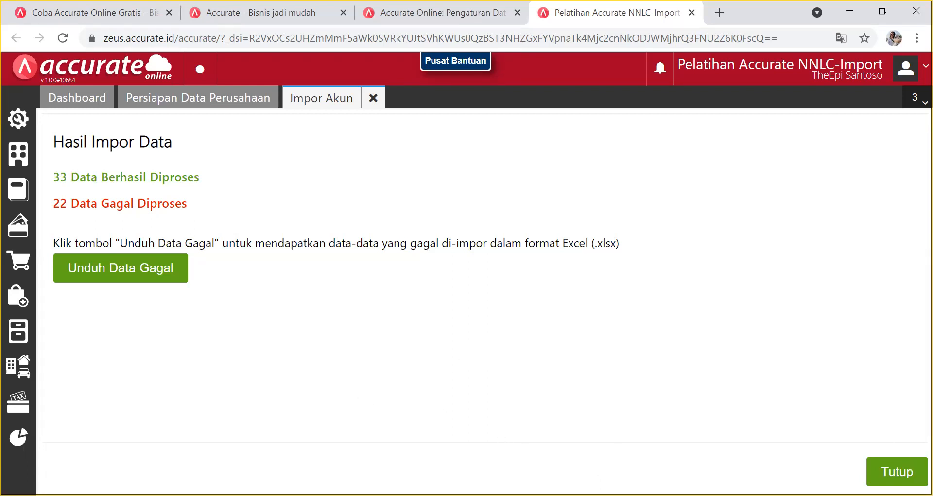
{"action": "left_click", "coordinate": [898, 471]}
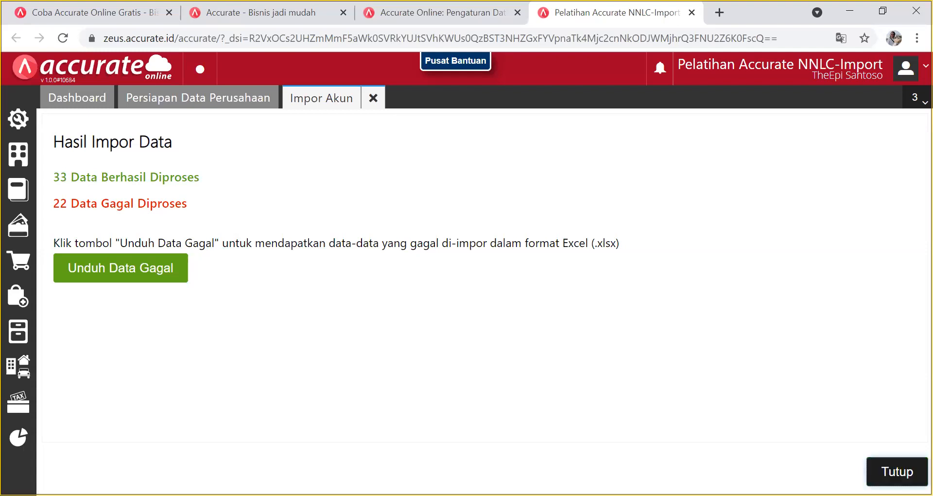
{"action": "left_click", "coordinate": [892, 468]}
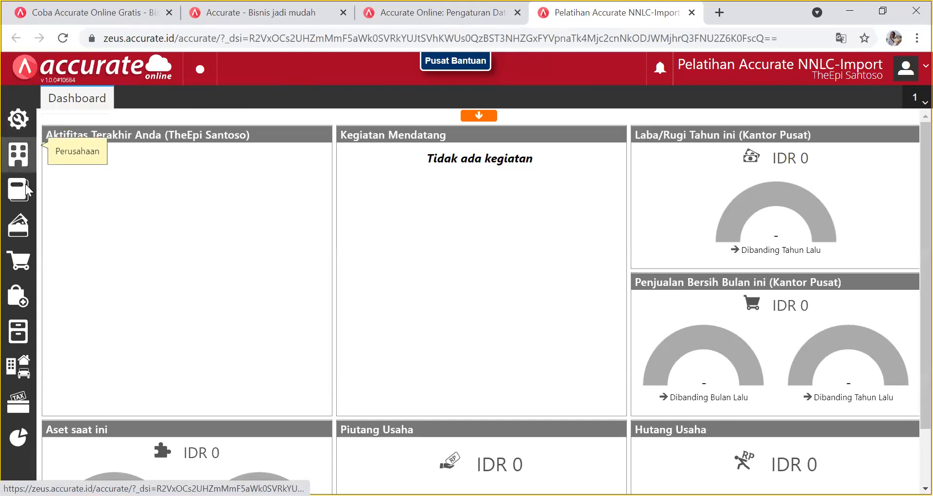
{"action": "left_click", "coordinate": [27, 189]}
{"action": "left_click", "coordinate": [94, 241]}
{"action": "left_click", "coordinate": [158, 125]}
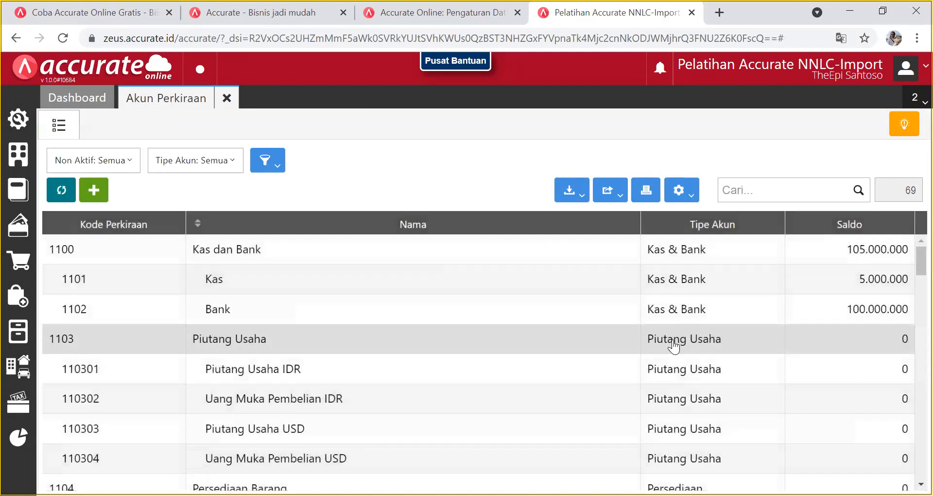
{"action": "scroll", "coordinate": [675, 340], "scroll_direction": "down", "scroll_amount": 4}
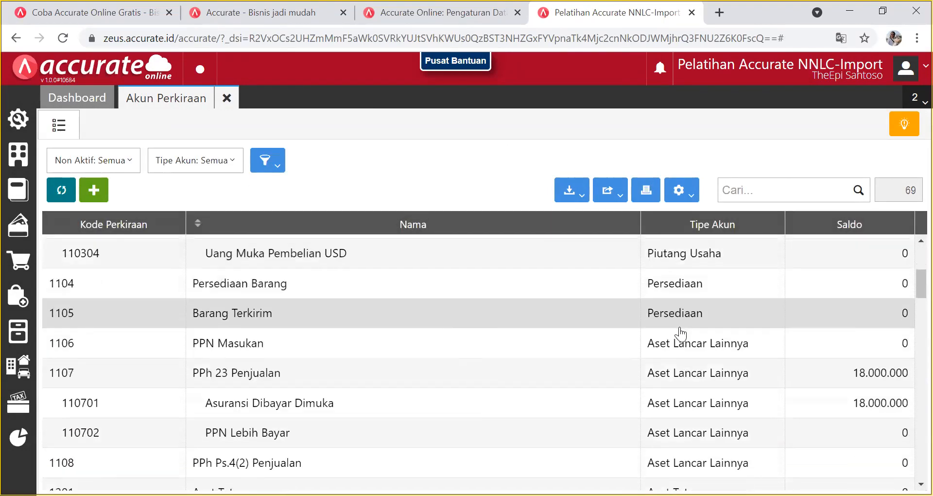
{"action": "scroll", "coordinate": [680, 335], "scroll_direction": "down", "scroll_amount": 2}
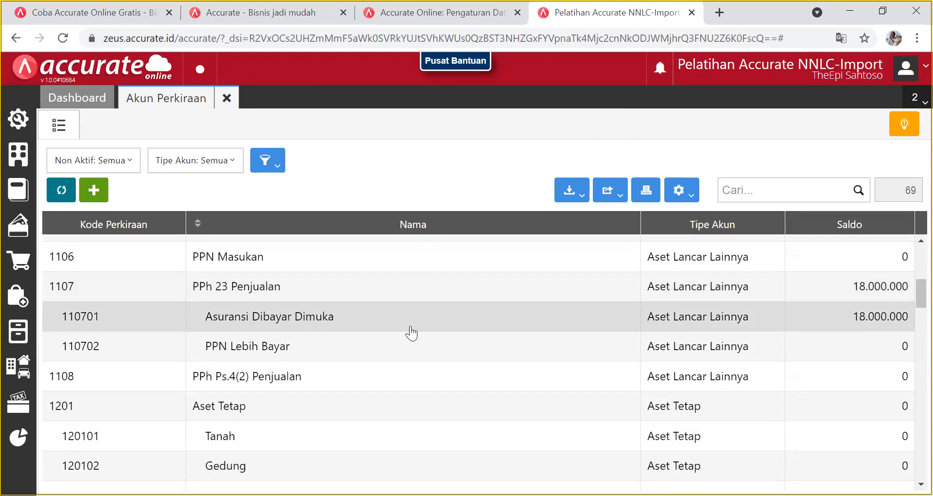
{"action": "scroll", "coordinate": [404, 332], "scroll_direction": "up", "scroll_amount": 3}
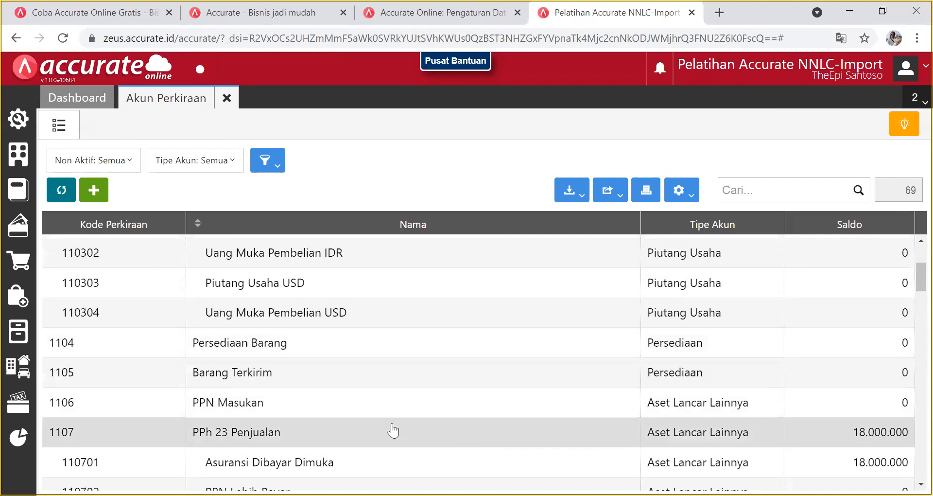
{"action": "scroll", "coordinate": [368, 434], "scroll_direction": "down", "scroll_amount": 2}
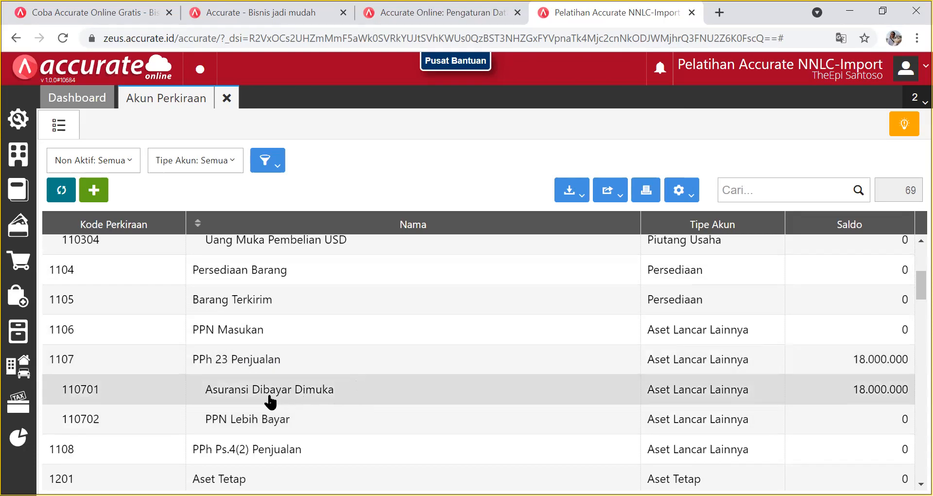
{"action": "scroll", "coordinate": [331, 391], "scroll_direction": "down", "scroll_amount": 3}
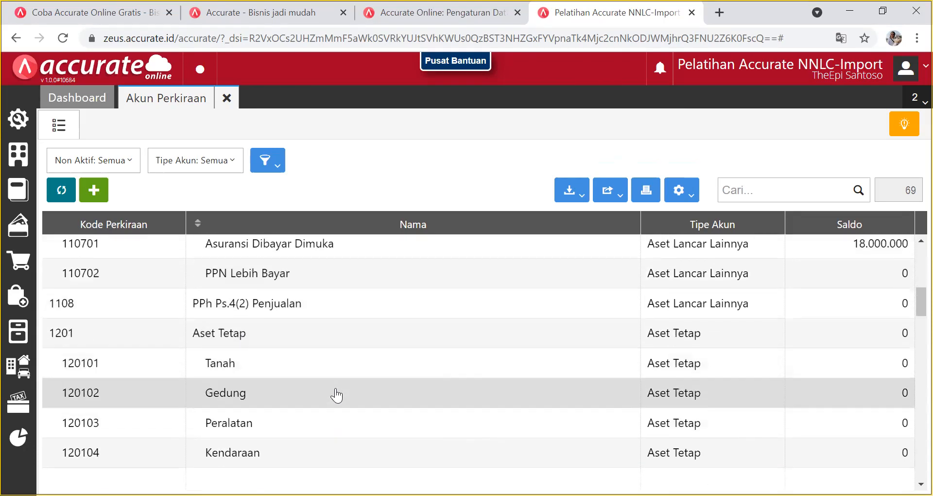
{"action": "scroll", "coordinate": [275, 319], "scroll_direction": "up", "scroll_amount": 3}
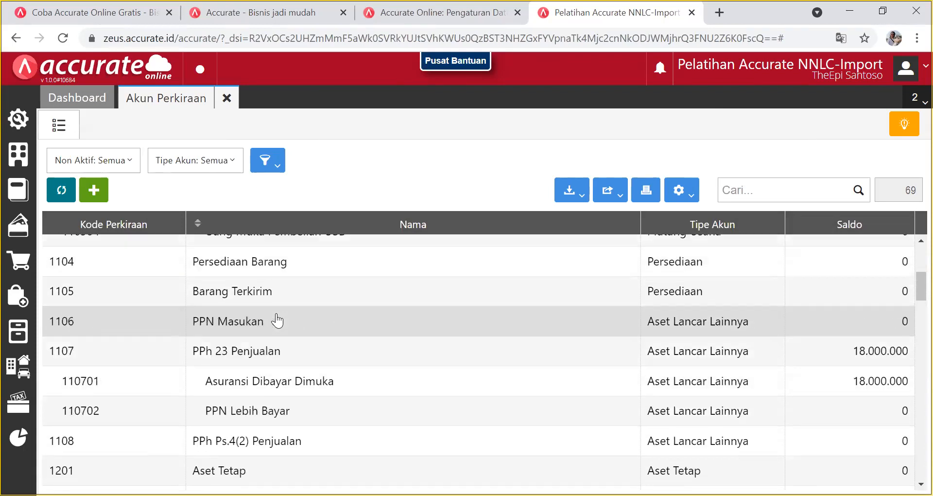
{"action": "scroll", "coordinate": [264, 304], "scroll_direction": "up", "scroll_amount": 1}
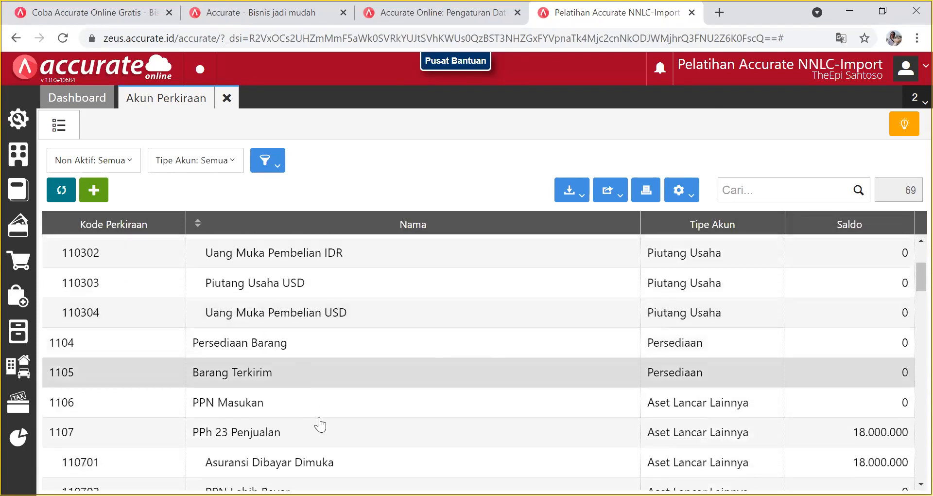
{"action": "scroll", "coordinate": [319, 424], "scroll_direction": "down", "scroll_amount": 1}
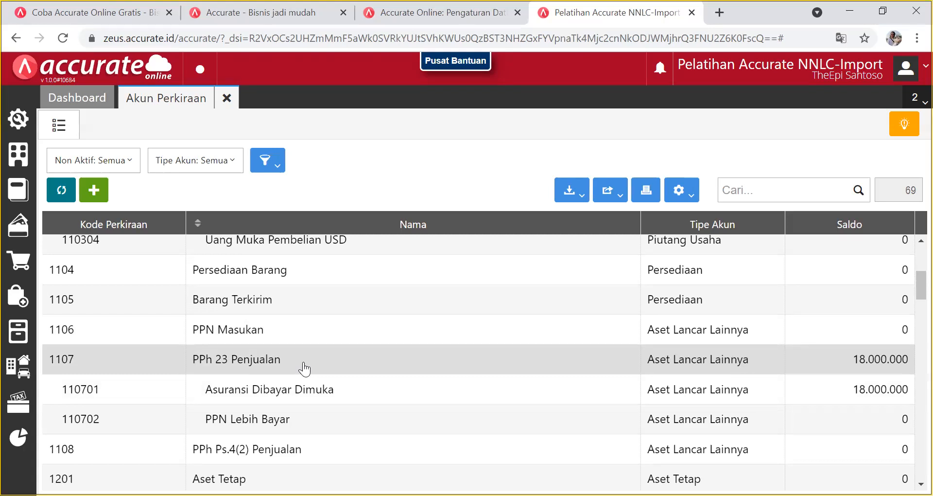
{"action": "scroll", "coordinate": [305, 369], "scroll_direction": "down", "scroll_amount": 5}
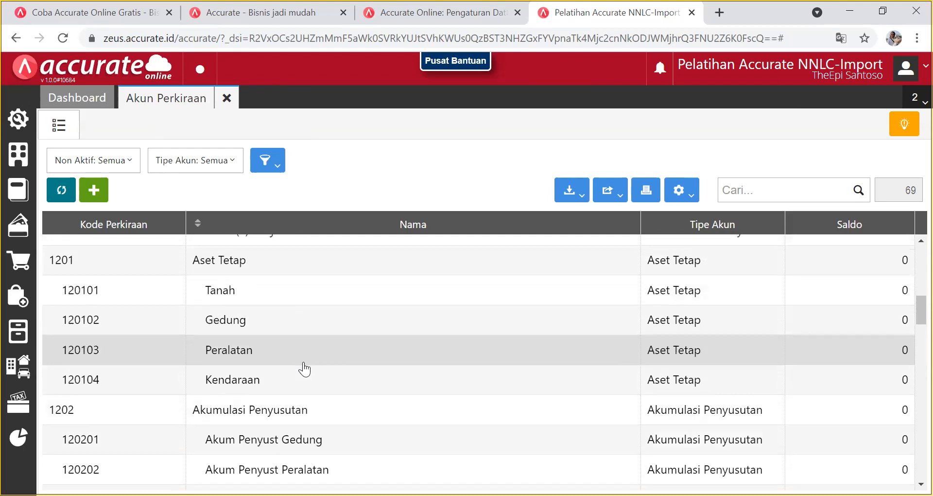
{"action": "scroll", "coordinate": [304, 369], "scroll_direction": "down", "scroll_amount": 3}
{"action": "scroll", "coordinate": [305, 369], "scroll_direction": "down", "scroll_amount": 5}
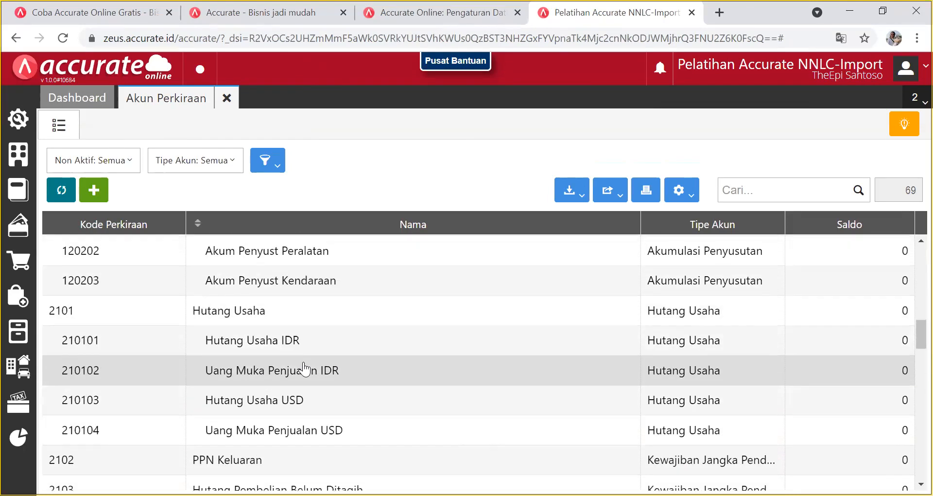
{"action": "scroll", "coordinate": [305, 369], "scroll_direction": "down", "scroll_amount": 1}
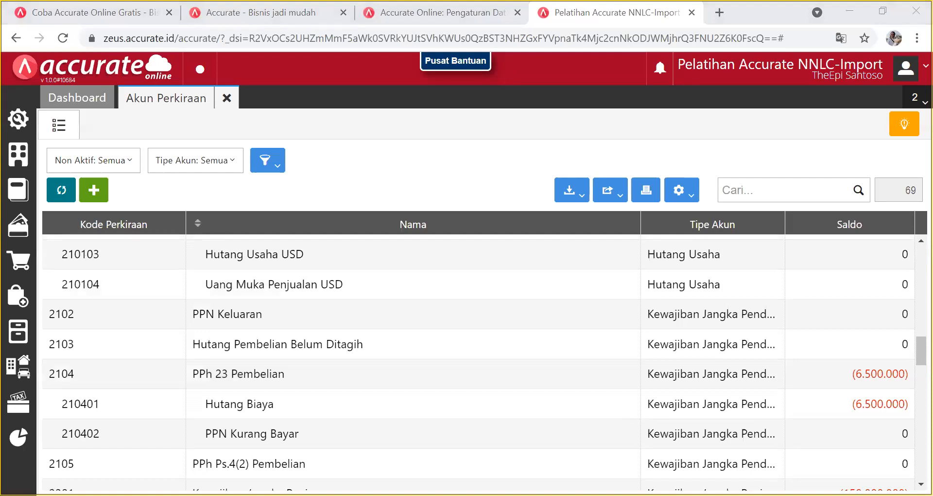
{"action": "left_click", "coordinate": [204, 375]}
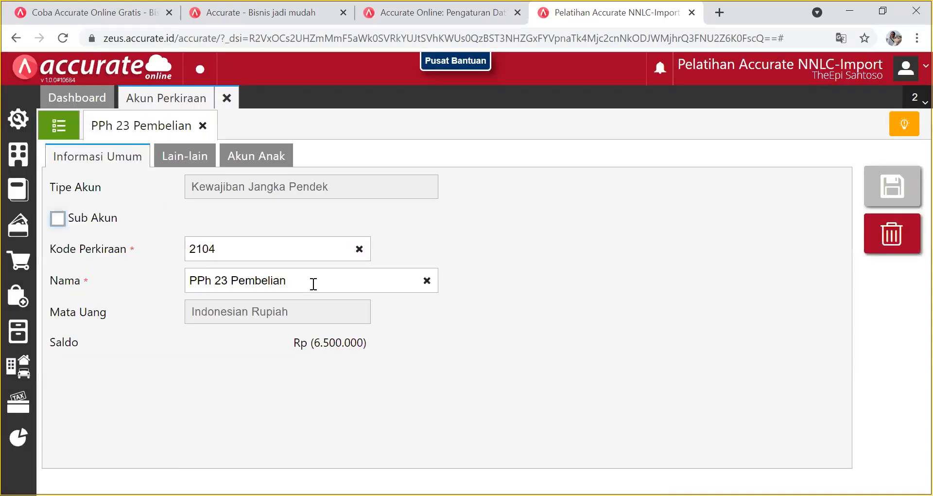
Rename account 2104 from PPh 23 Pembelian to Hutang Biaya.
{"action": "left_click", "coordinate": [314, 284]}
{"action": "key", "text": "BackSpace"}
{"action": "key", "text": "BackSpace"}
{"action": "key", "text": "BackSpace"}
{"action": "key", "text": "BackSpace"}
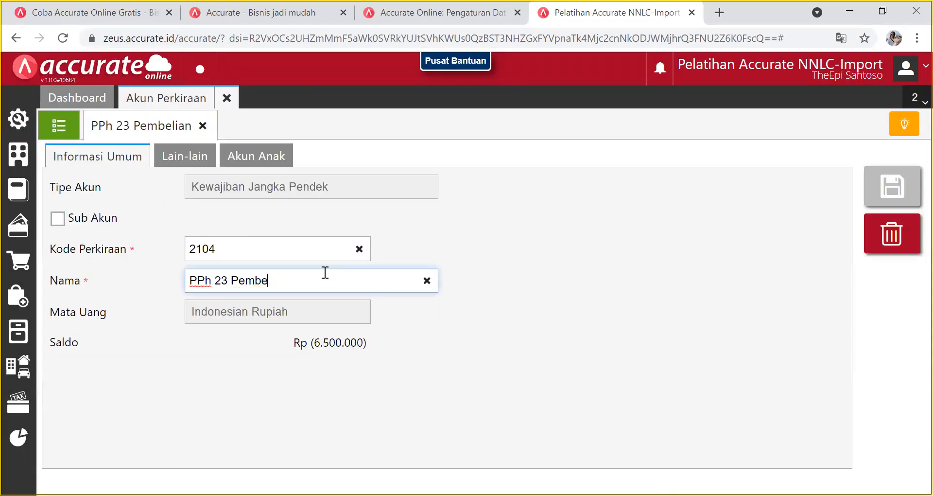
{"action": "key", "text": "BackSpace"}
{"action": "key", "text": "BackSpace"}
{"action": "key", "text": "BackSpace"}
{"action": "key", "text": "BackSpace"}
{"action": "key", "text": "BackSpace"}
{"action": "key", "text": "BackSpace"}
{"action": "key", "text": "BackSpace"}
{"action": "key", "text": "BackSpace"}
{"action": "key", "text": "BackSpace"}
{"action": "key", "text": "BackSpace"}
{"action": "key", "text": "BackSpace"}
{"action": "key", "text": "BackSpace"}
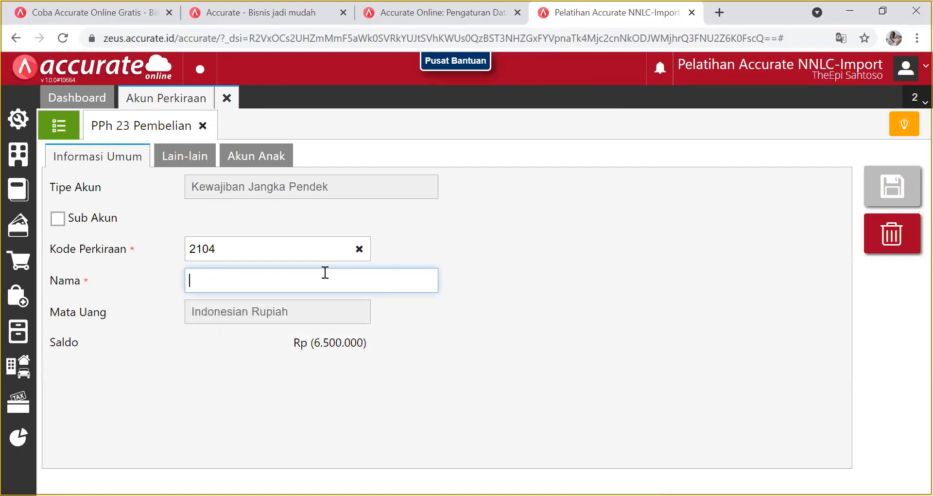
{"action": "type", "text": "Hutang Biaya"}
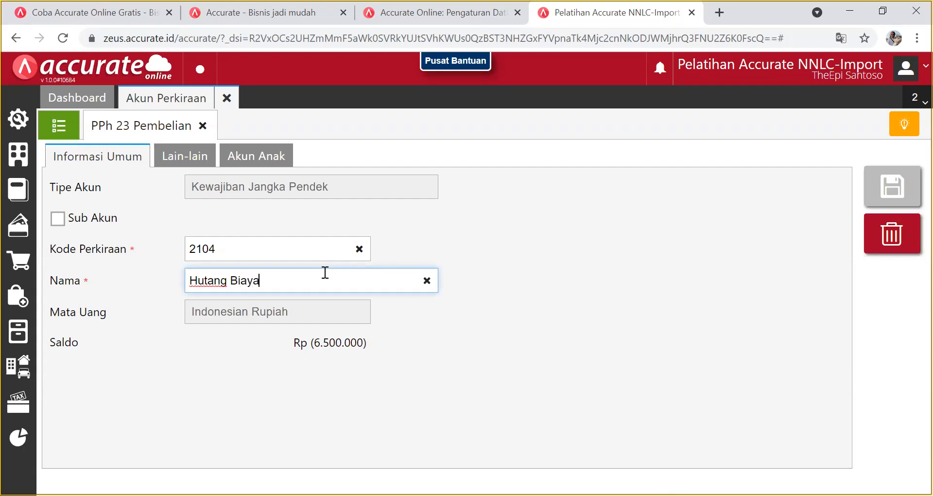
Leave 2104 as a top-level account after browsing parent accounts, and save it.
{"action": "left_click", "coordinate": [68, 221]}
{"action": "left_click", "coordinate": [428, 218]}
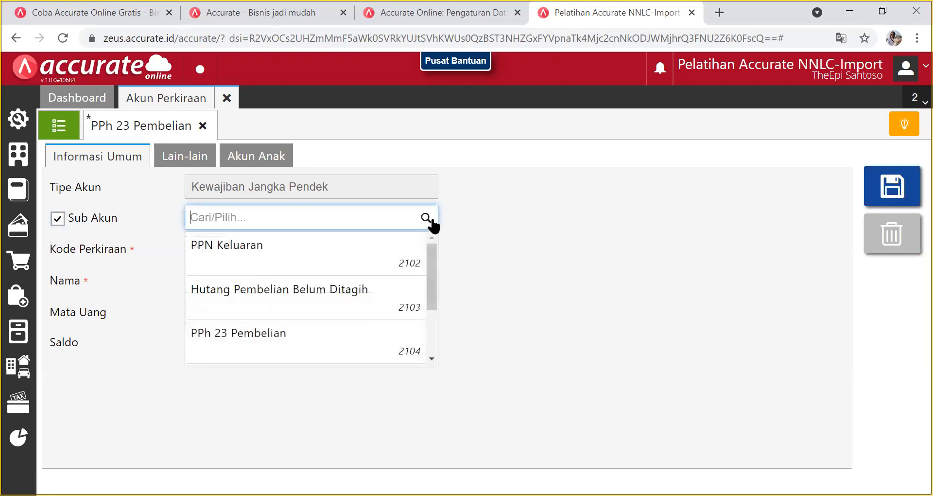
{"action": "left_click", "coordinate": [430, 360]}
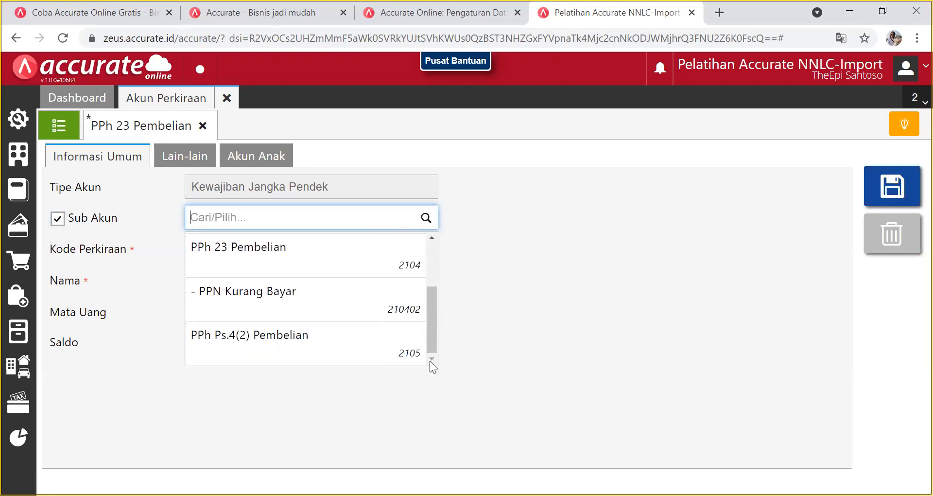
{"action": "left_click", "coordinate": [435, 239]}
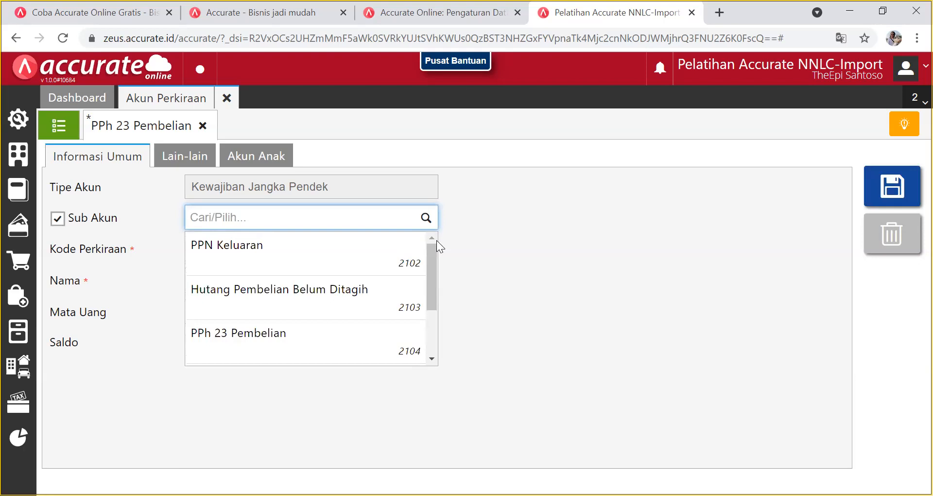
{"action": "left_click", "coordinate": [547, 262]}
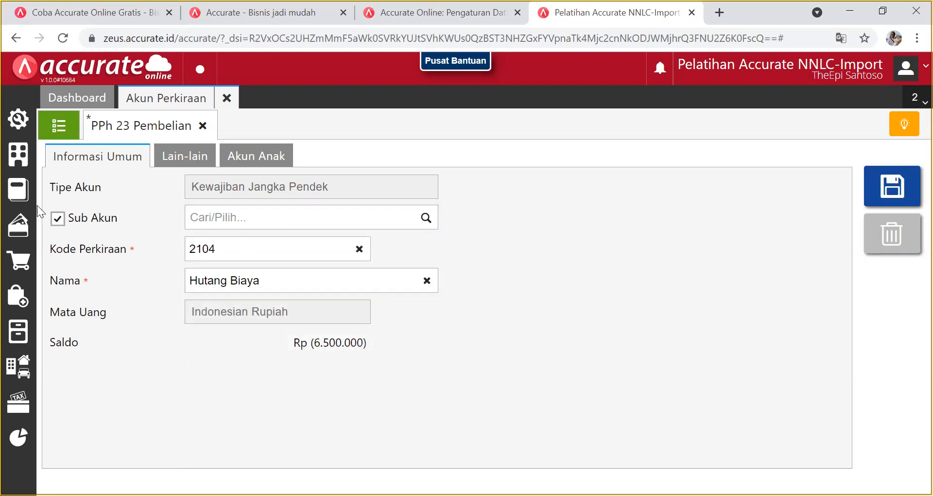
{"action": "left_click", "coordinate": [57, 220]}
{"action": "left_click", "coordinate": [886, 187]}
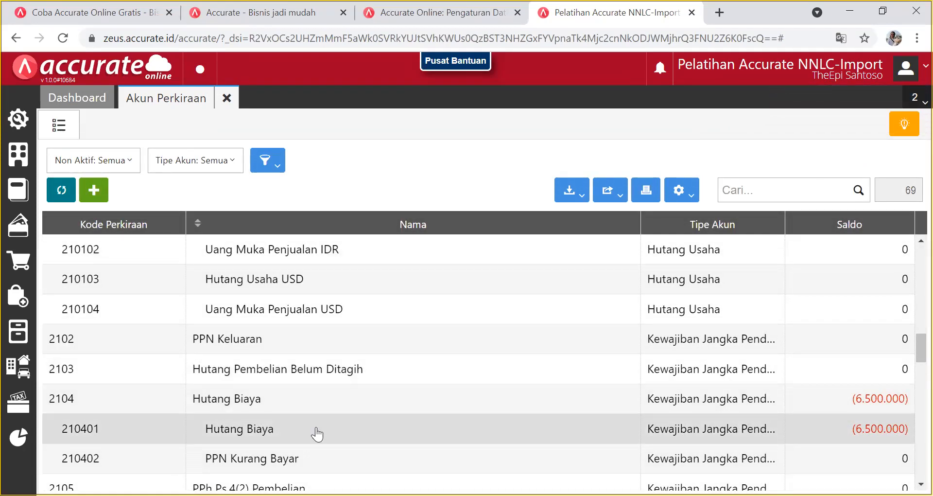
Scroll the Akun Perkiraan list to check Hutang Biaya and the 6101 Beban Operasional accounts.
{"action": "scroll", "coordinate": [318, 432], "scroll_direction": "down", "scroll_amount": 3}
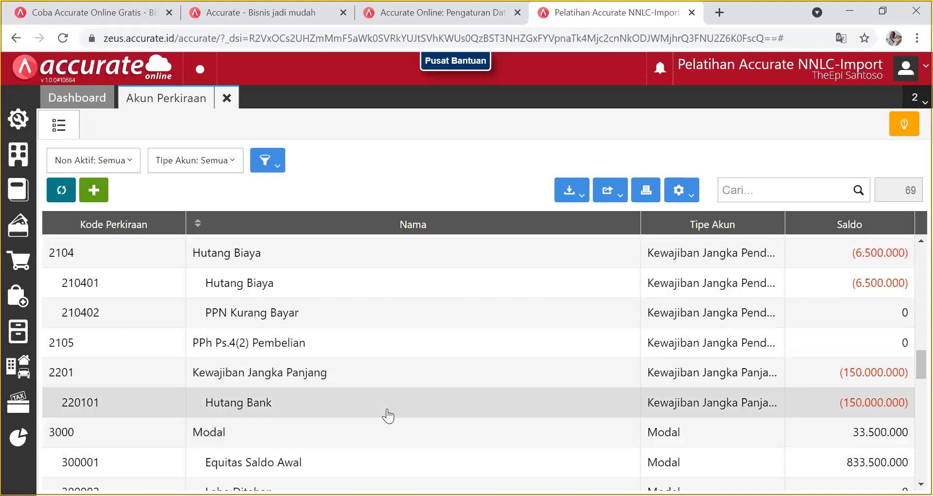
{"action": "scroll", "coordinate": [388, 416], "scroll_direction": "down", "scroll_amount": 2}
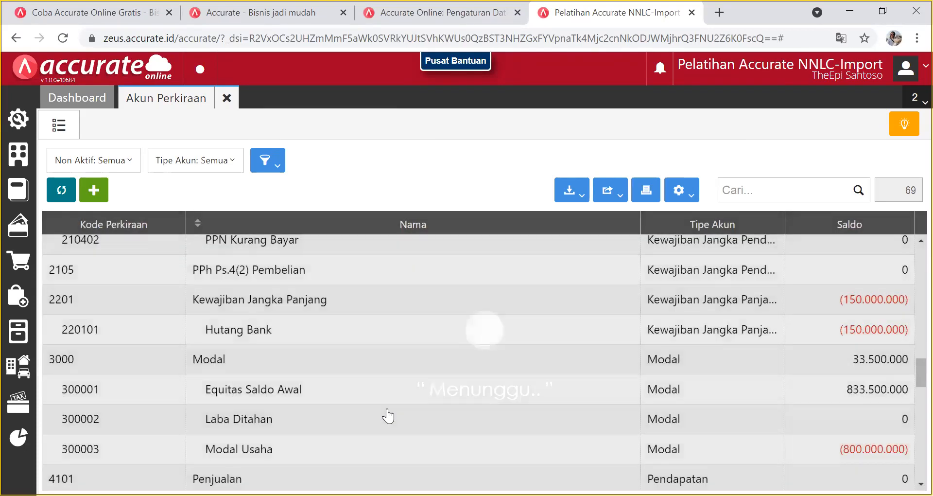
{"action": "scroll", "coordinate": [388, 416], "scroll_direction": "down", "scroll_amount": 2}
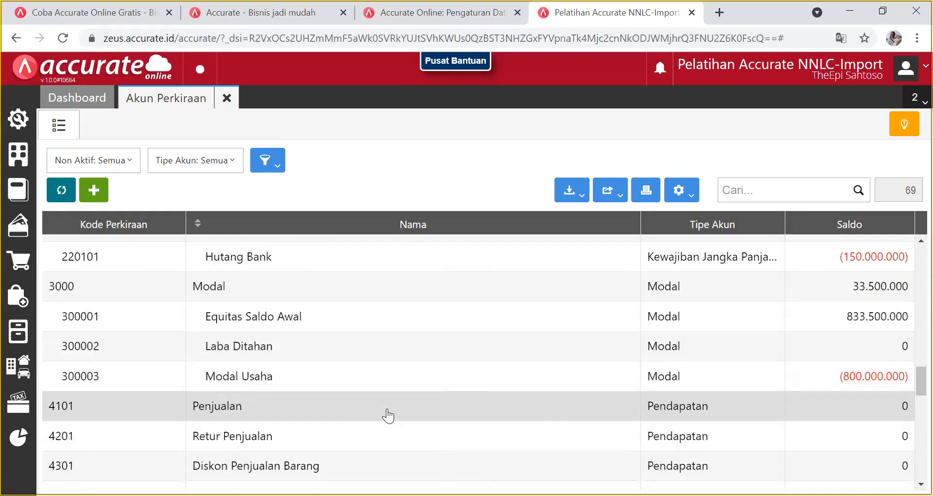
{"action": "scroll", "coordinate": [387, 415], "scroll_direction": "down", "scroll_amount": 2}
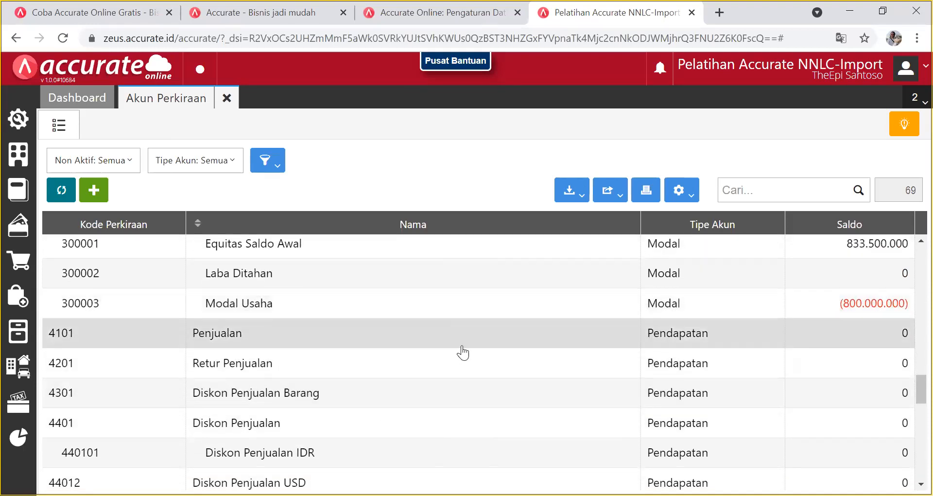
{"action": "scroll", "coordinate": [462, 350], "scroll_direction": "down", "scroll_amount": 8}
{"action": "scroll", "coordinate": [463, 350], "scroll_direction": "down", "scroll_amount": 5}
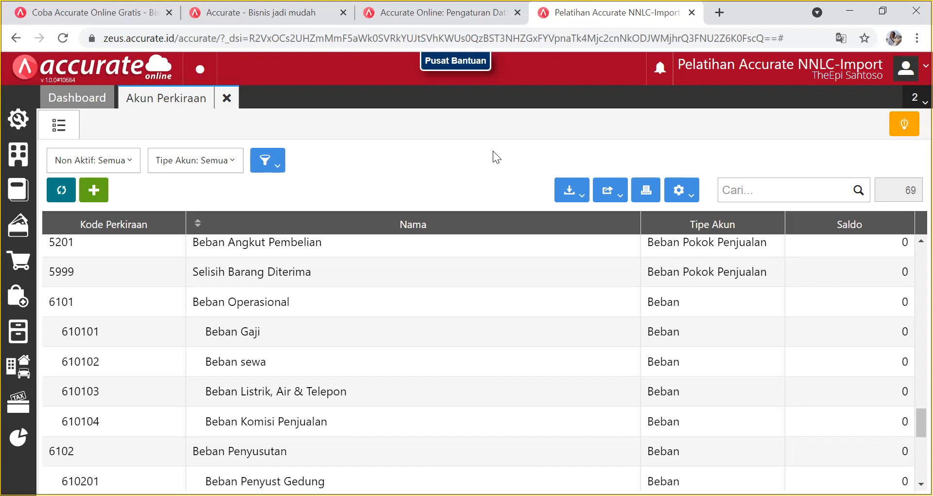
{"action": "scroll", "coordinate": [486, 454], "scroll_direction": "up", "scroll_amount": 10}
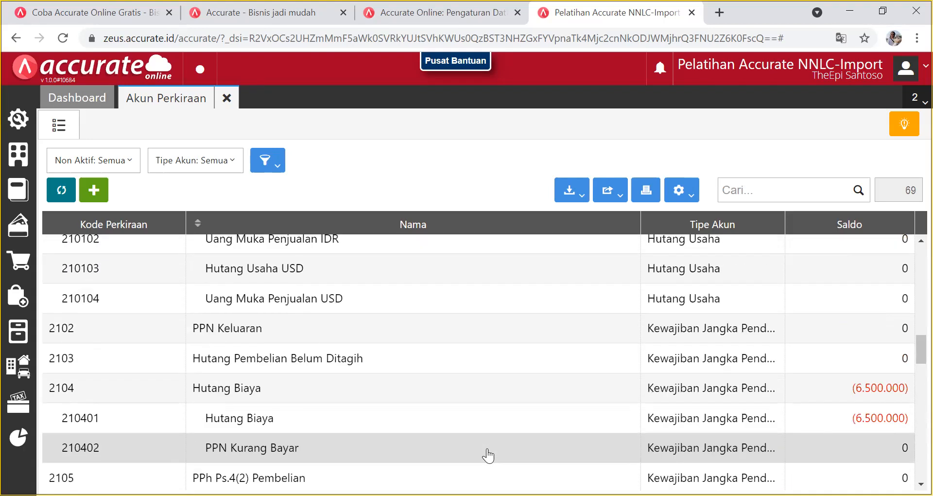
{"action": "scroll", "coordinate": [488, 455], "scroll_direction": "up", "scroll_amount": 10}
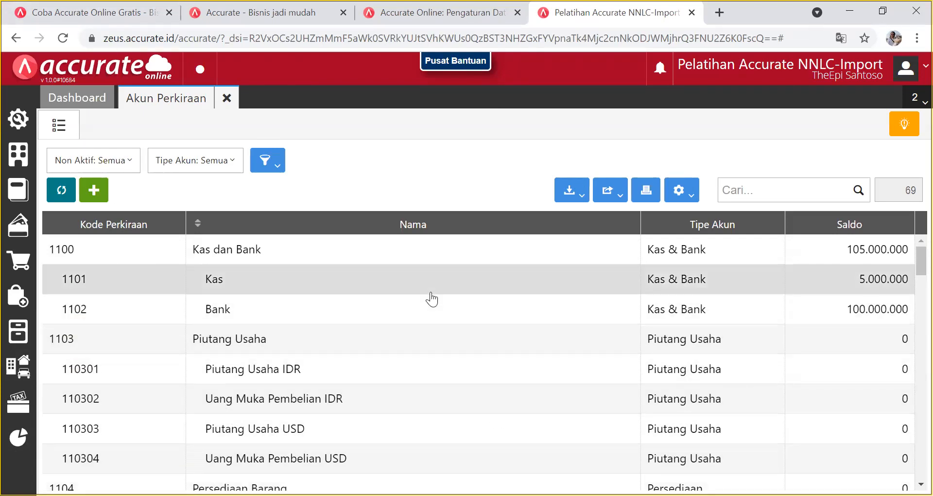
{"action": "scroll", "coordinate": [431, 299], "scroll_direction": "down", "scroll_amount": 20}
{"action": "scroll", "coordinate": [431, 301], "scroll_direction": "down", "scroll_amount": 20}
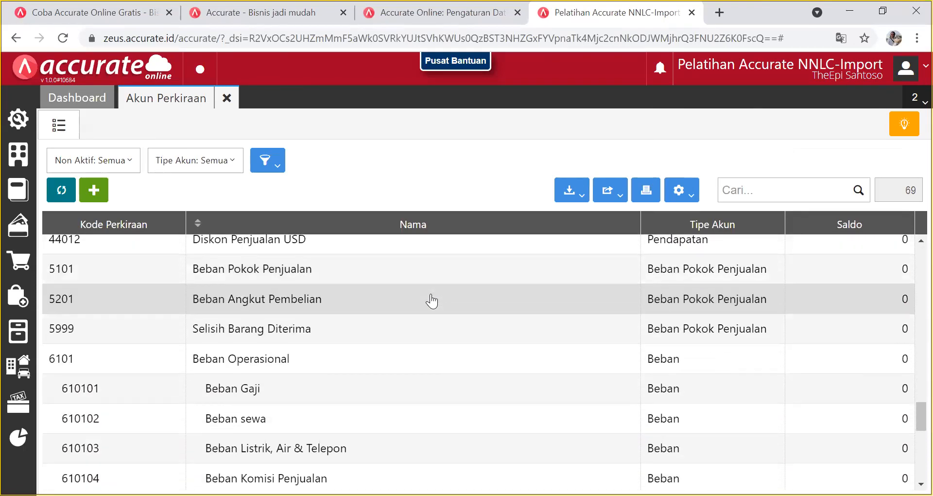